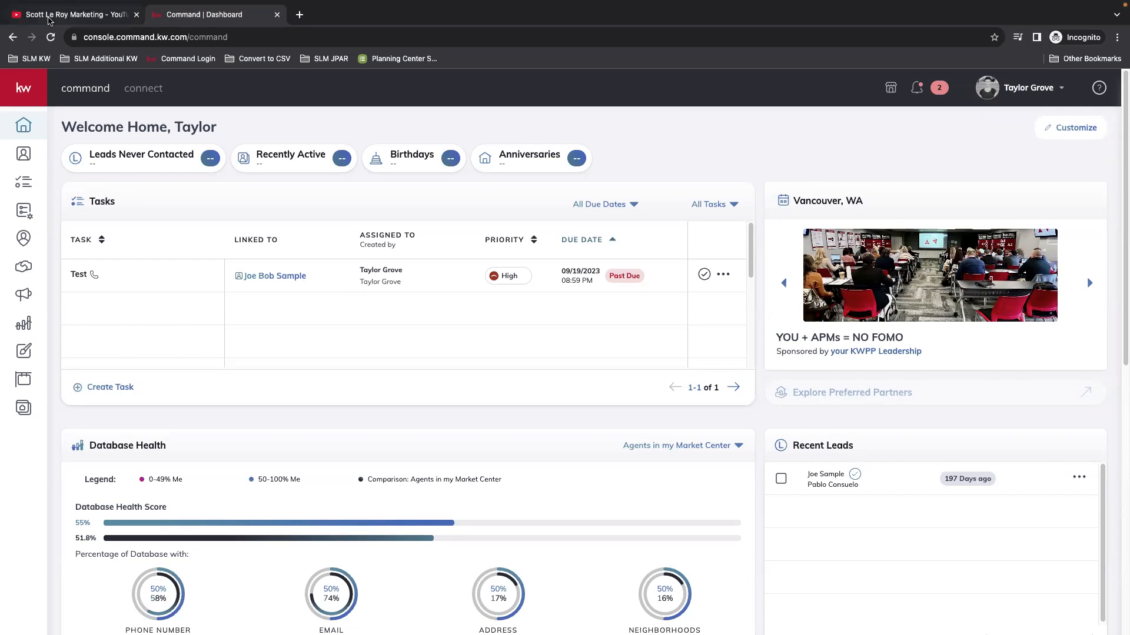
Step: Browse and search the YouTube channel page, then return to the Command dashboard
left_click(50, 17)
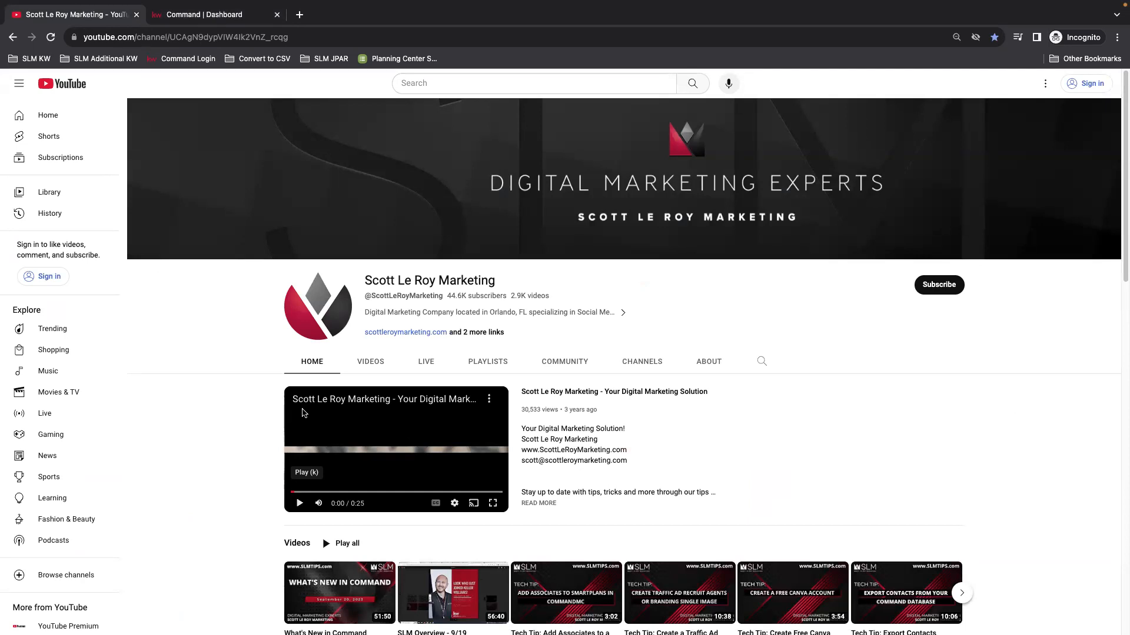
scroll(252, 462, "down", 3)
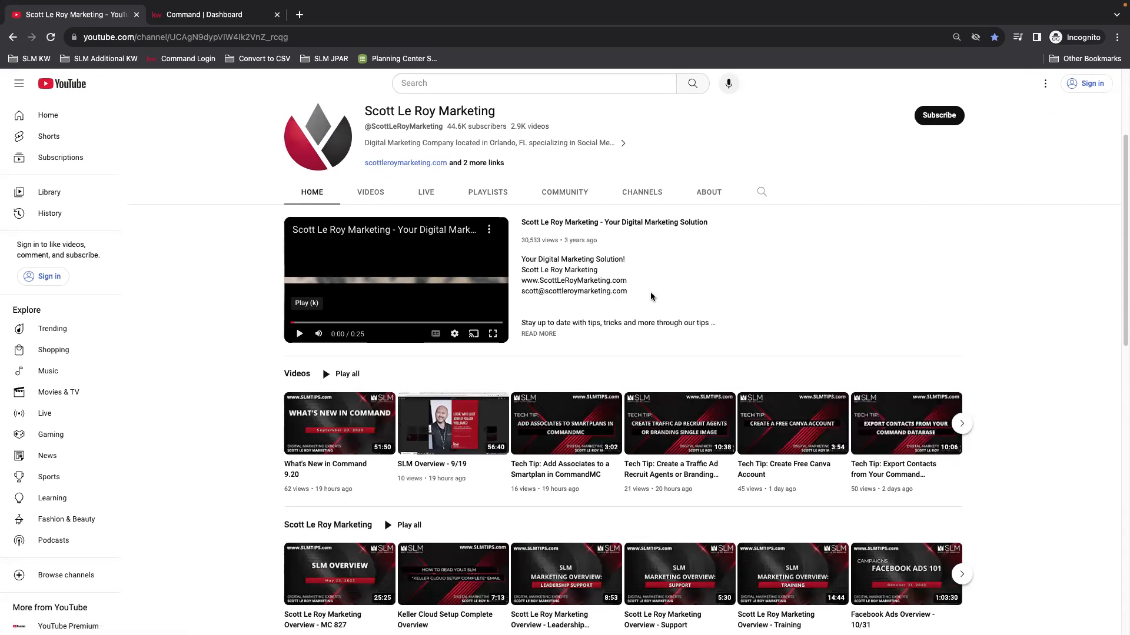
left_click(763, 192)
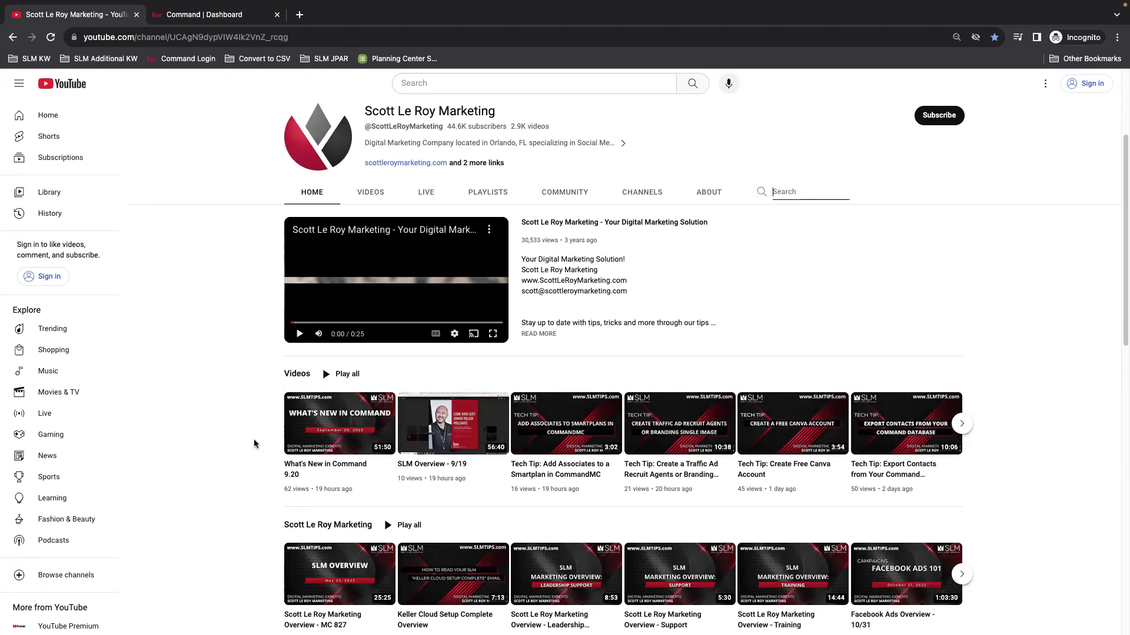
scroll(296, 423, "up", 1)
scroll(296, 424, "up", 3)
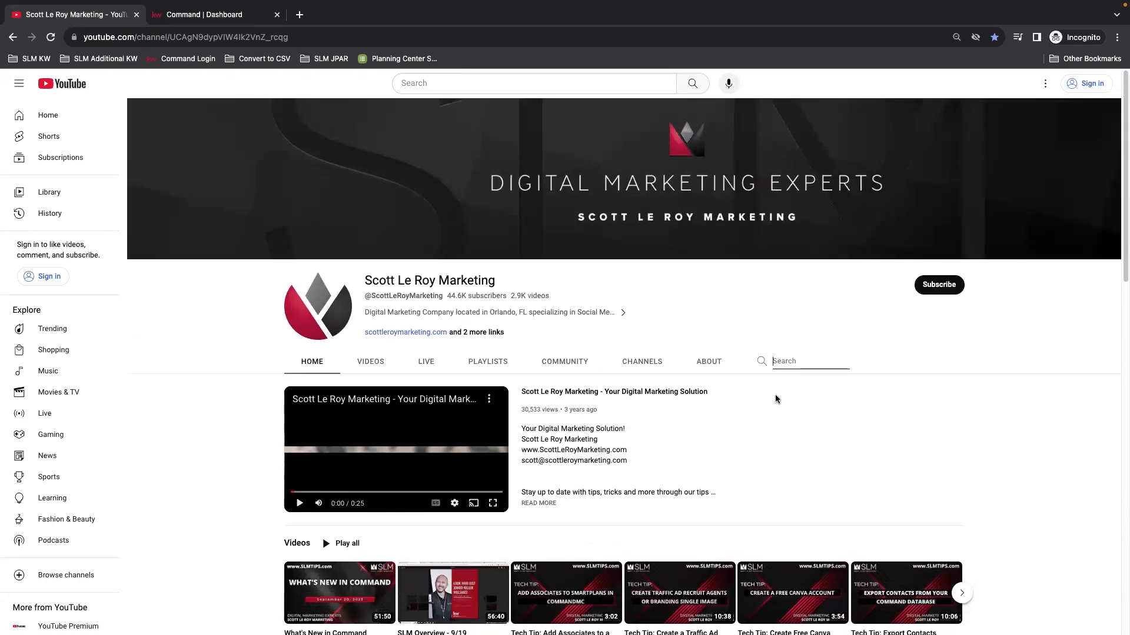
left_click(223, 15)
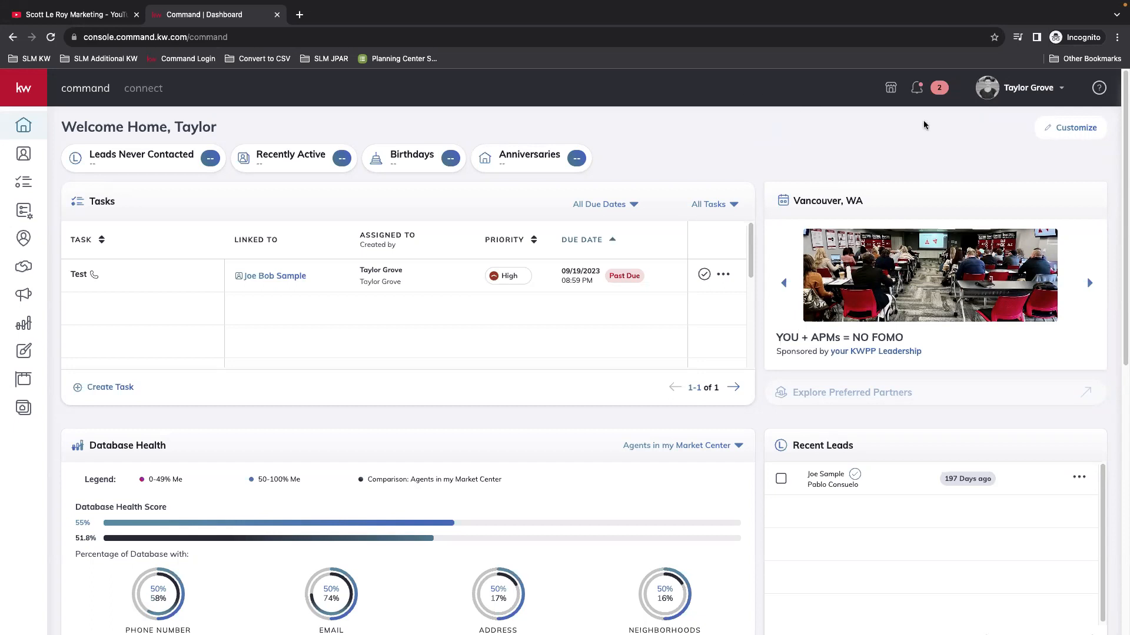
Step: Open Marketing Profile under Connect Settings in the account settings
left_click(1020, 98)
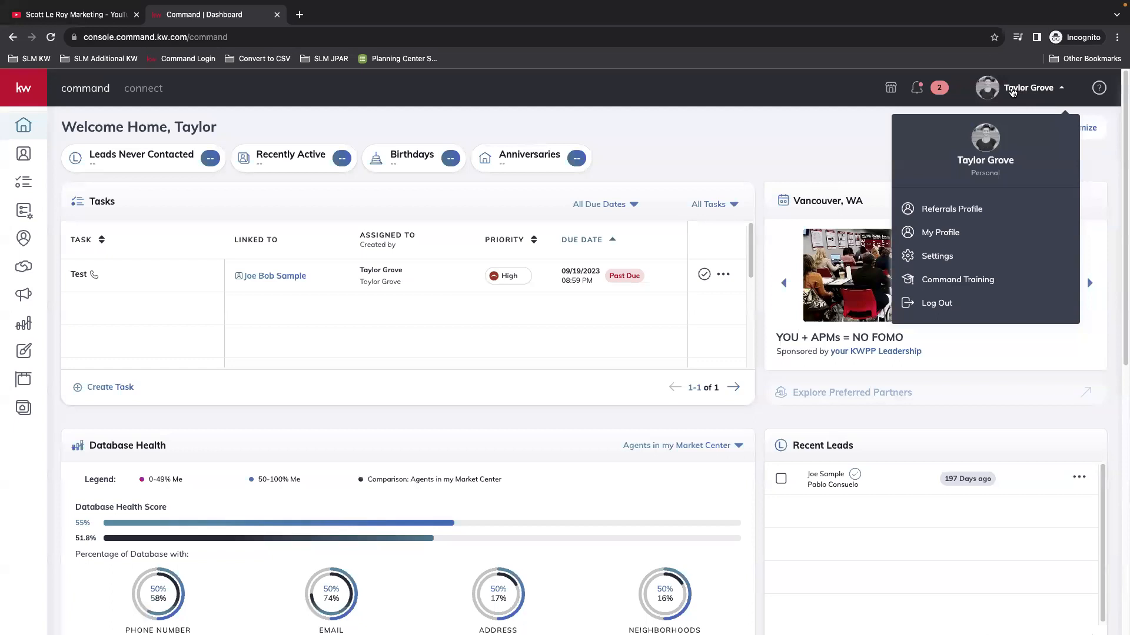
left_click(942, 261)
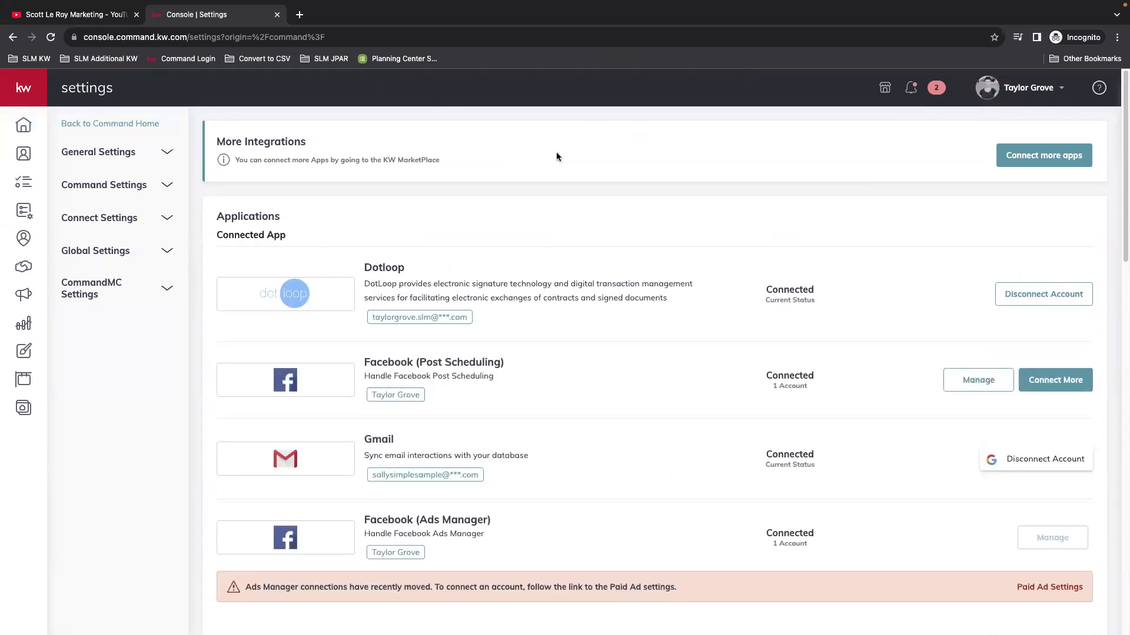
left_click(107, 220)
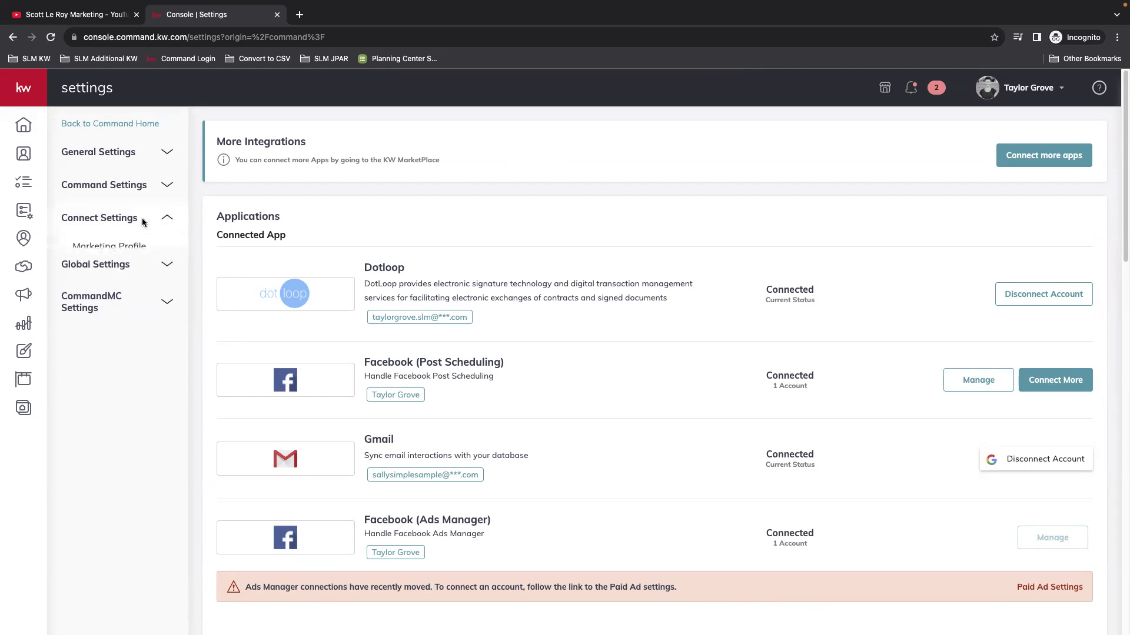
left_click(118, 246)
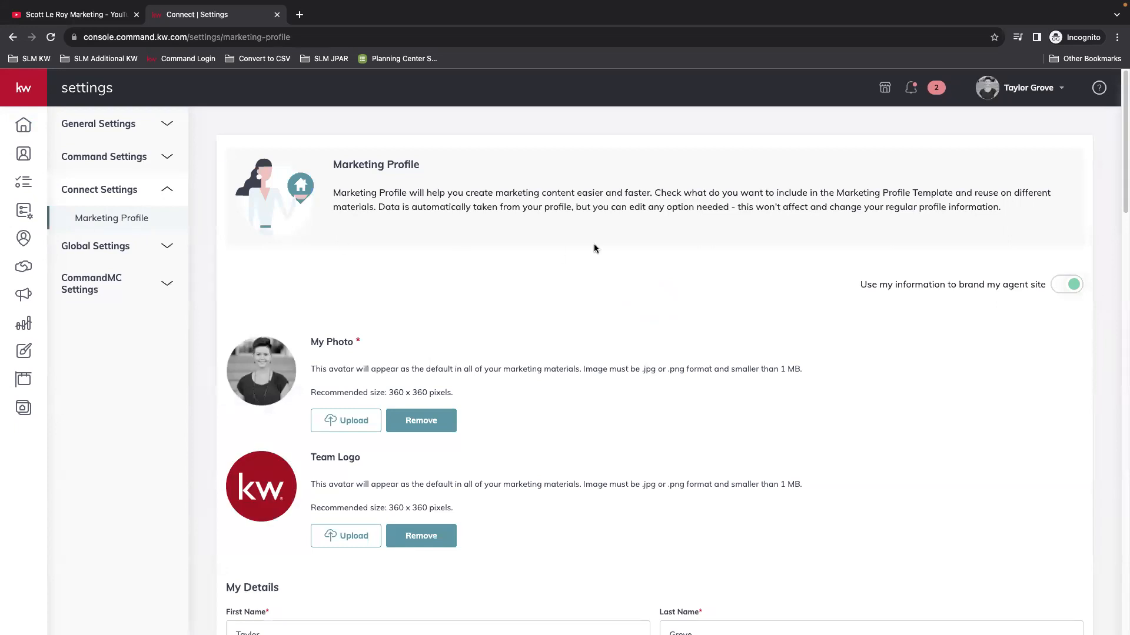
scroll(637, 277, "down", 1)
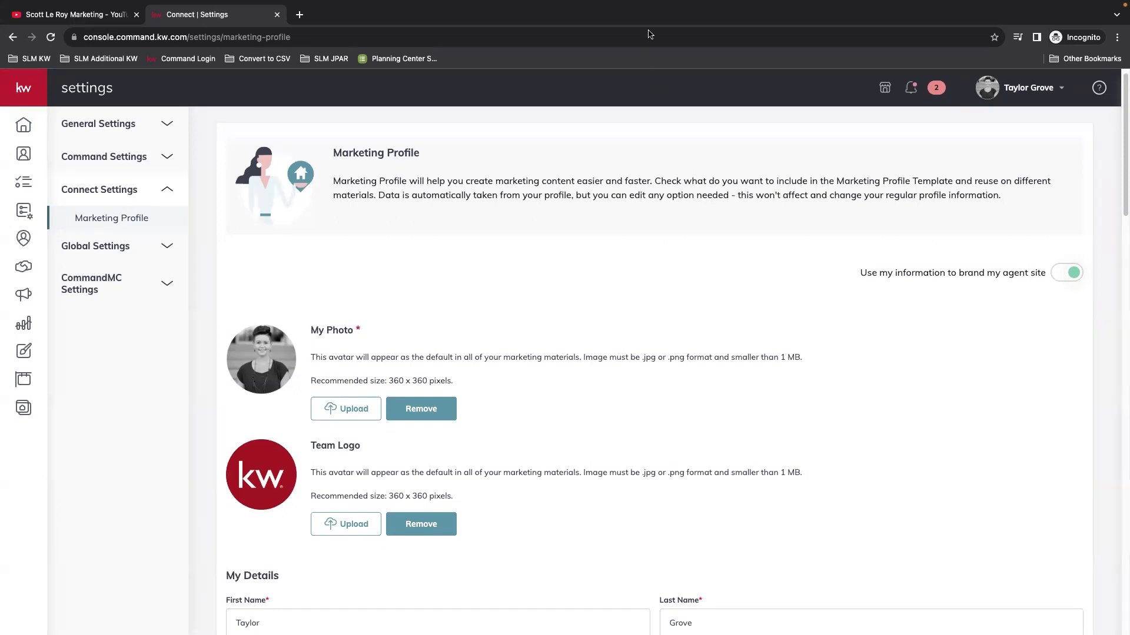
scroll(642, 272, "down", 1)
scroll(642, 272, "down", 3)
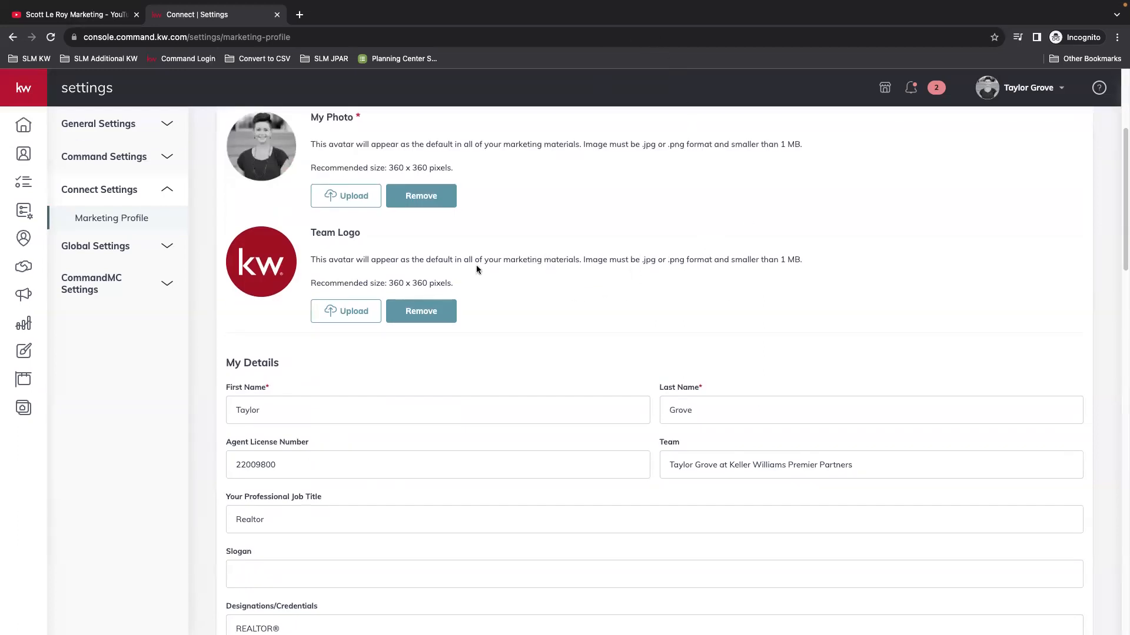
scroll(692, 304, "up", 1)
scroll(693, 300, "up", 1)
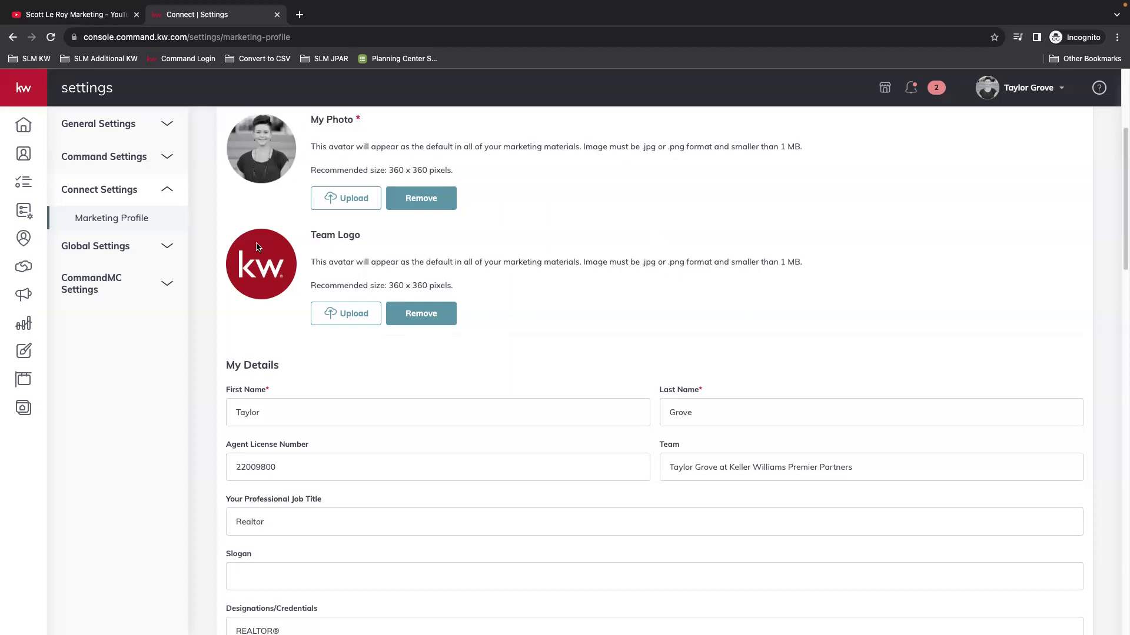
scroll(706, 303, "down", 1)
scroll(749, 315, "down", 5)
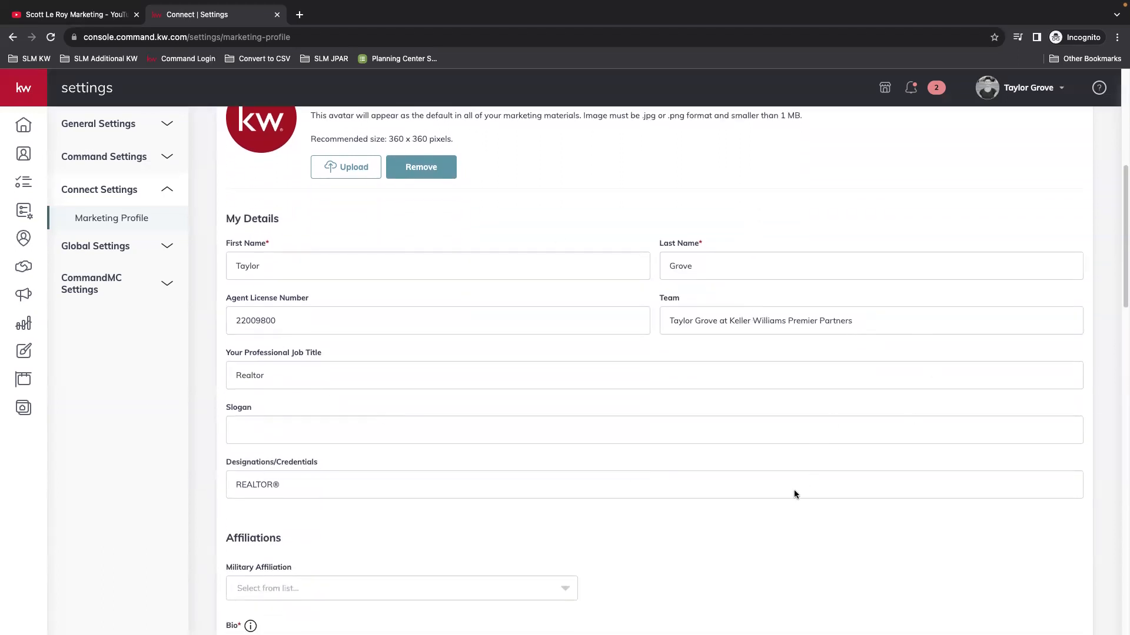
scroll(793, 494, "down", 10)
scroll(803, 491, "down", 13)
scroll(804, 491, "down", 5)
scroll(804, 480, "down", 1)
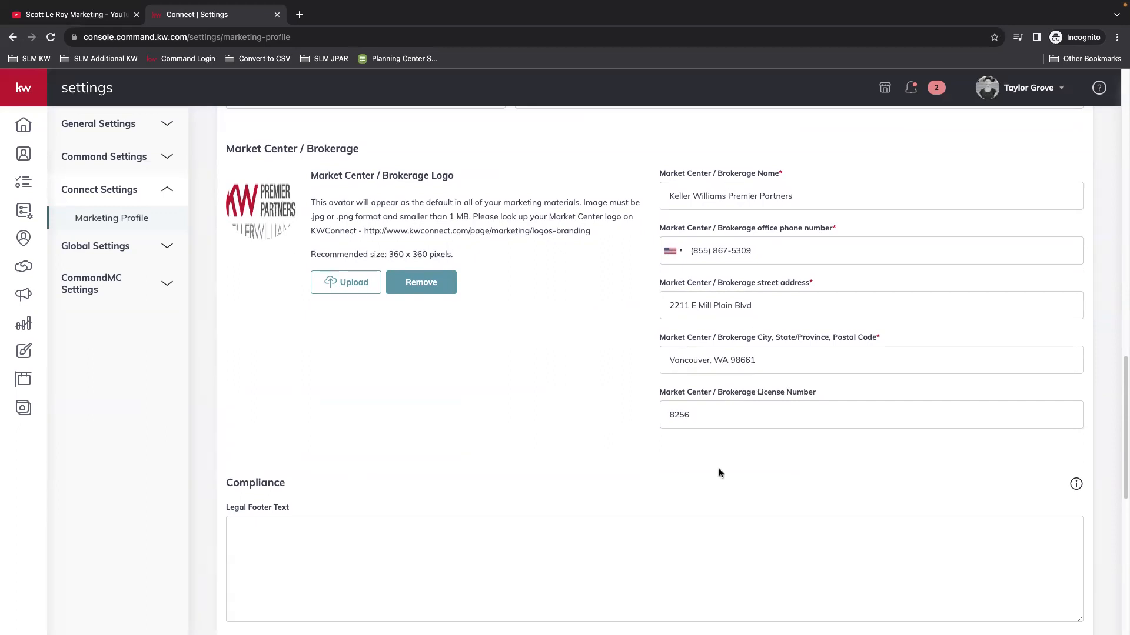
scroll(745, 480, "down", 6)
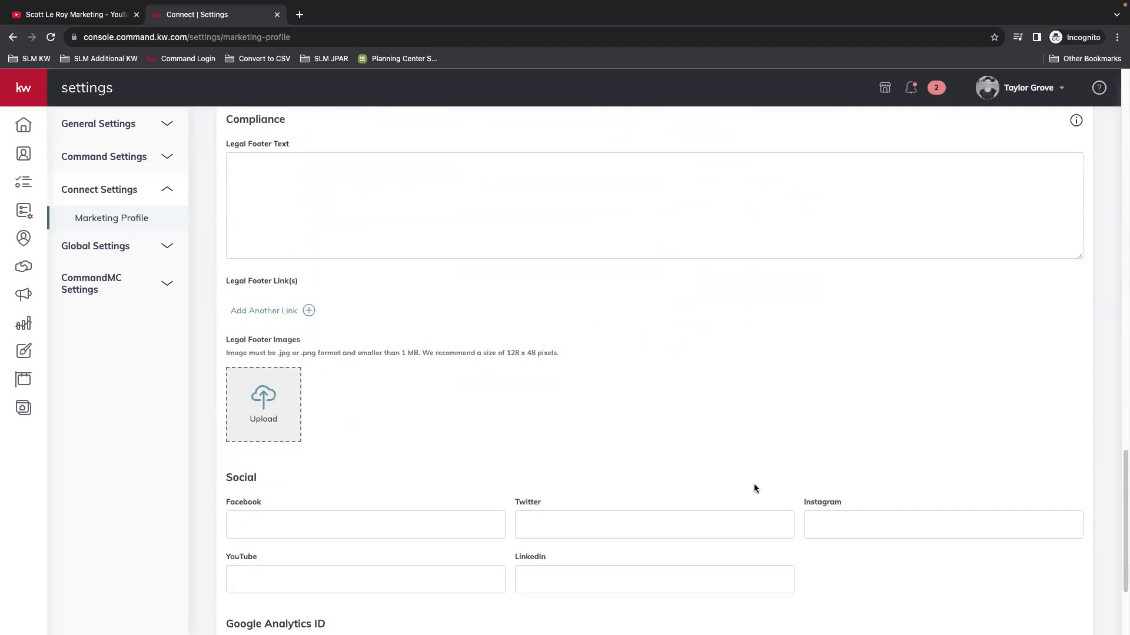
scroll(747, 482, "up", 1)
left_click(323, 242)
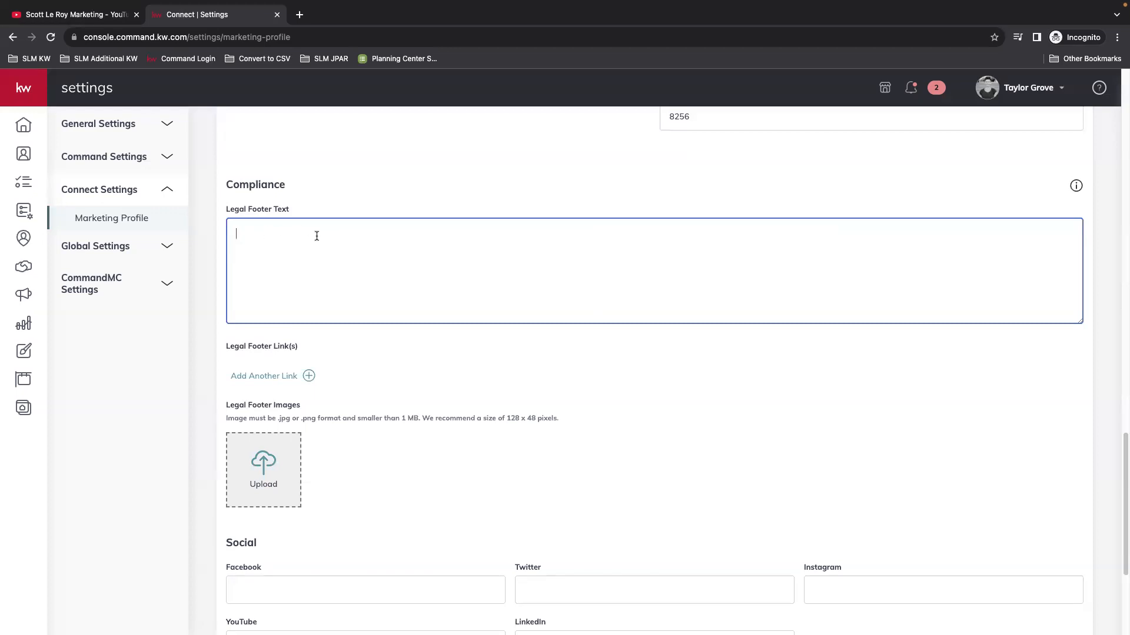
Step: Remove the blank lines so the Legal Footer Text stays empty
key("Return")
key("Return")
left_click_drag(265, 246, 292, 270)
key("BackSpace")
Step: Add a footer link entry, delete it unused, and save the Marketing Profile
scroll(416, 272, "down", 1)
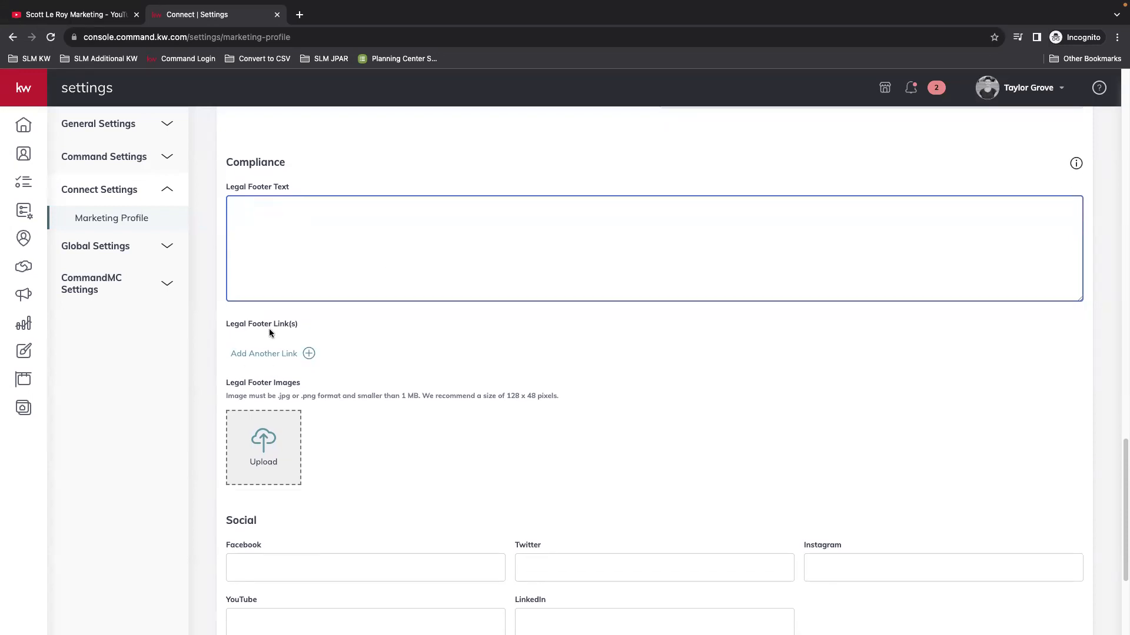
left_click(268, 354)
left_click(378, 373)
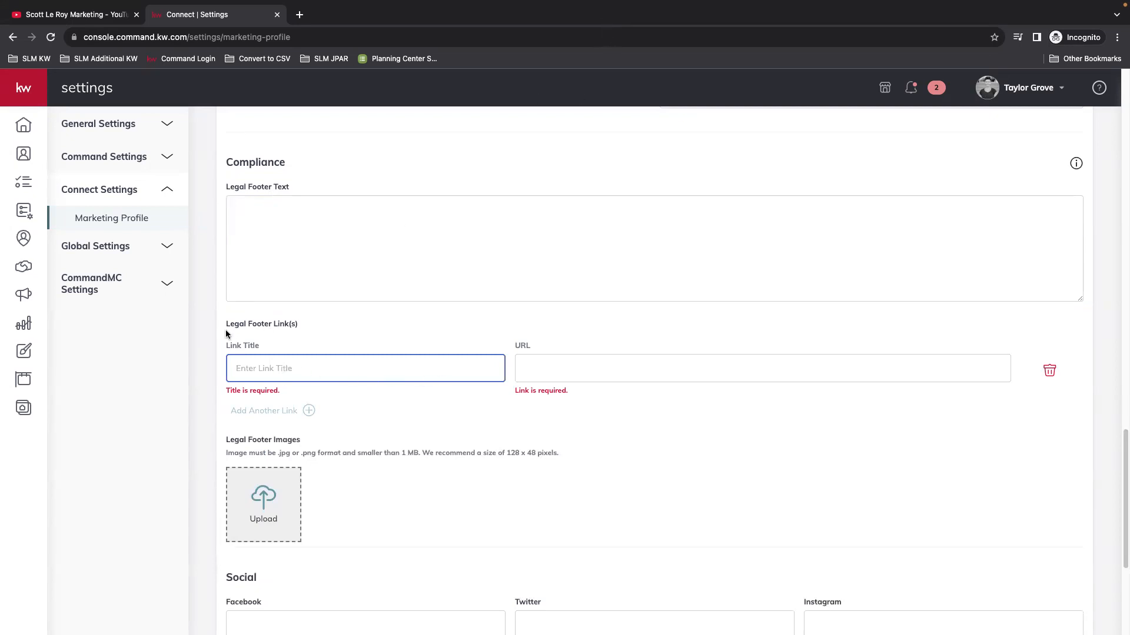
left_click(580, 366)
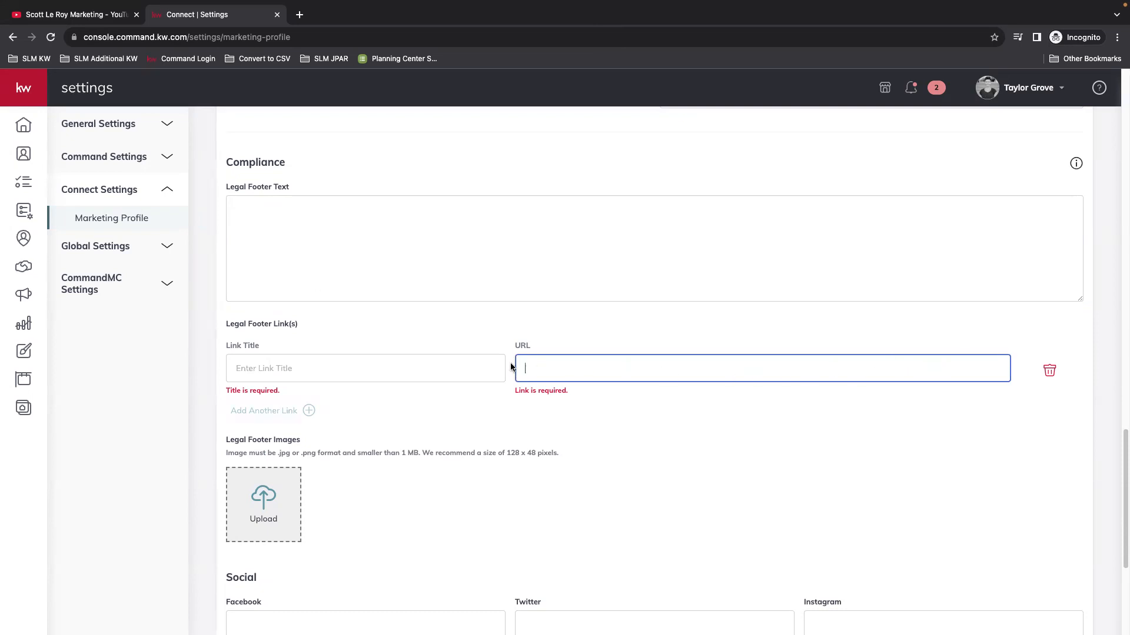
left_click(1049, 372)
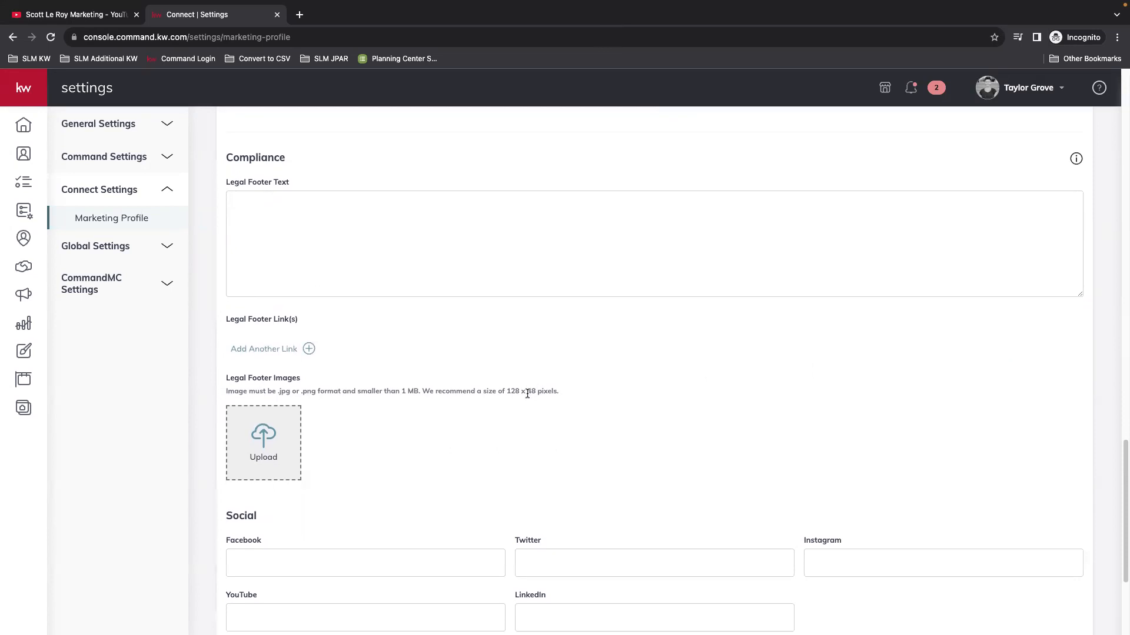
scroll(526, 353, "down", 3)
scroll(669, 333, "down", 1)
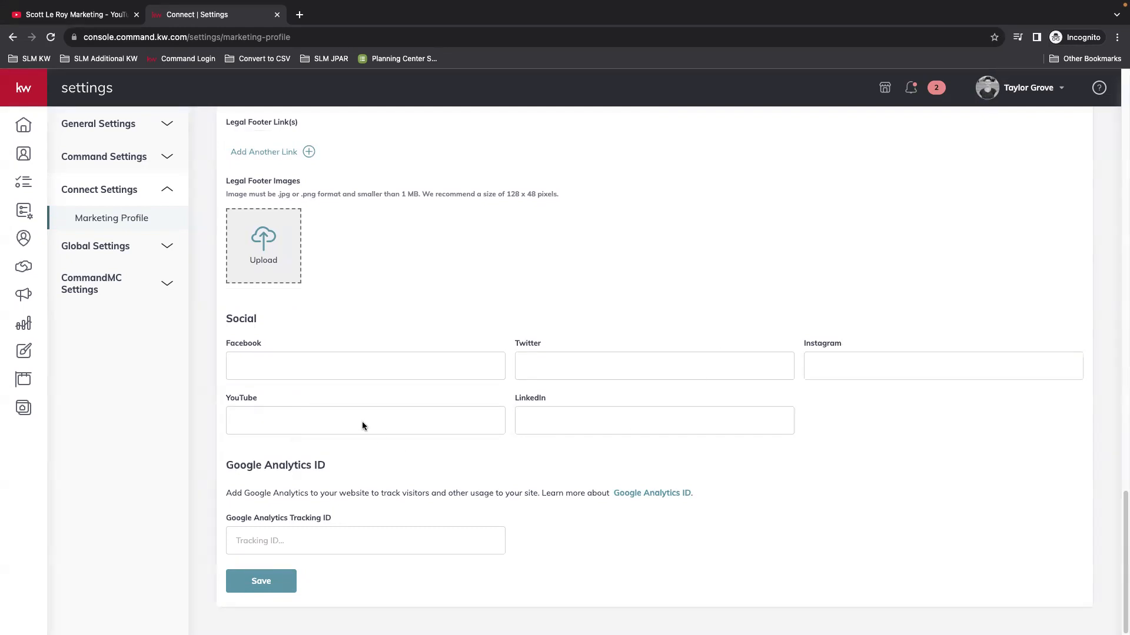
left_click(261, 581)
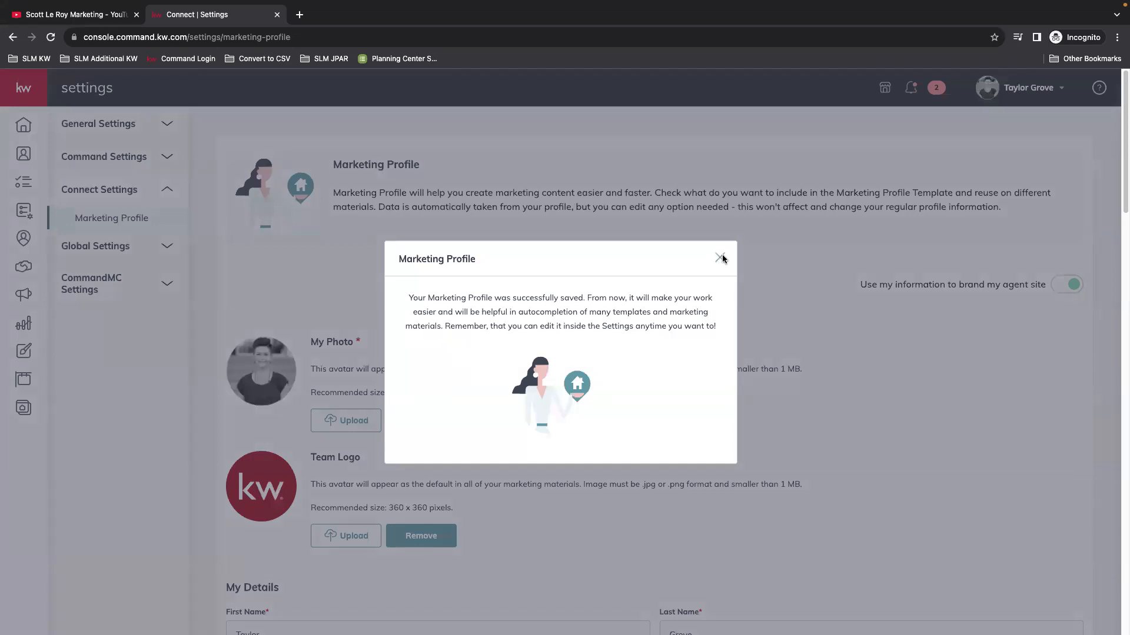
Step: Close the profile-saved confirmation and expand the sidebar via the kw logo
left_click(720, 259)
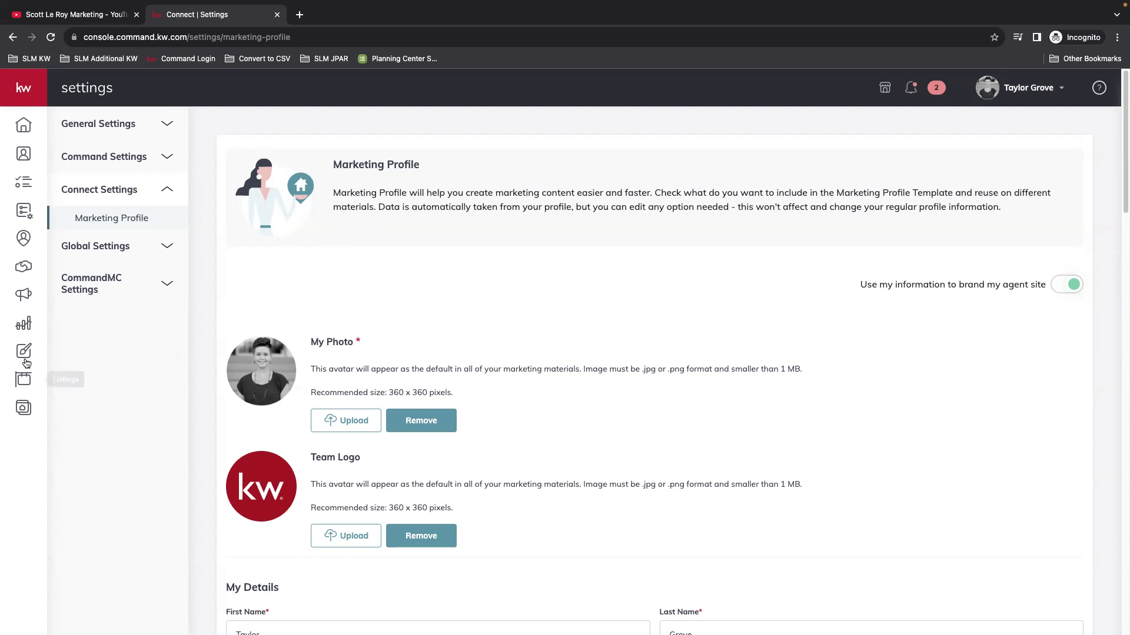
left_click(26, 92)
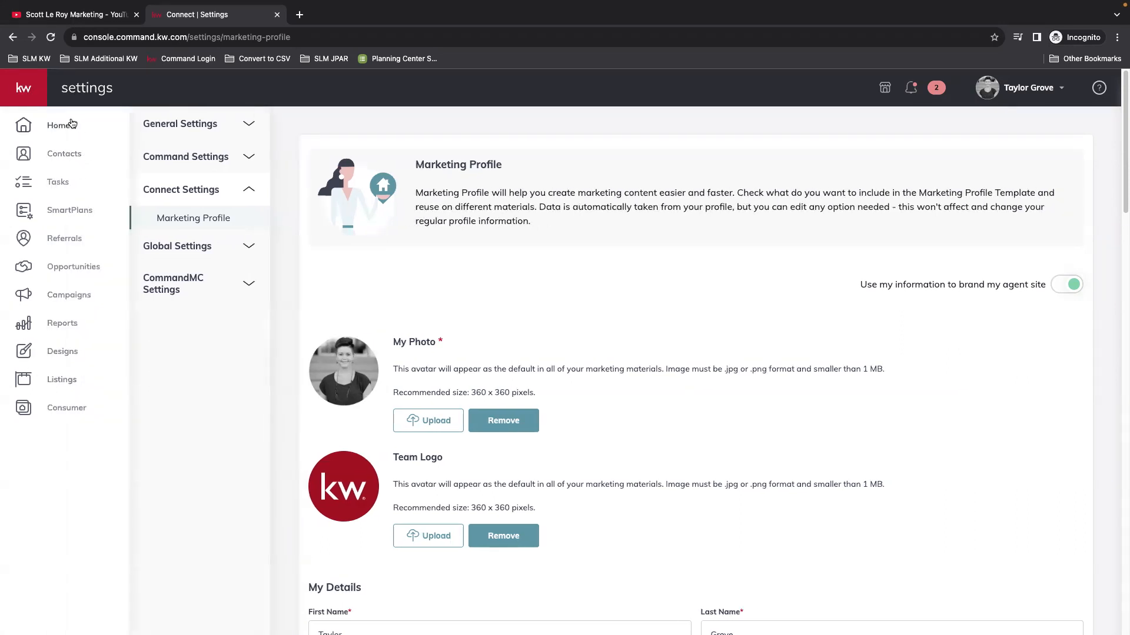
Step: Go to Designs in the sidebar and launch Create Design
left_click(63, 353)
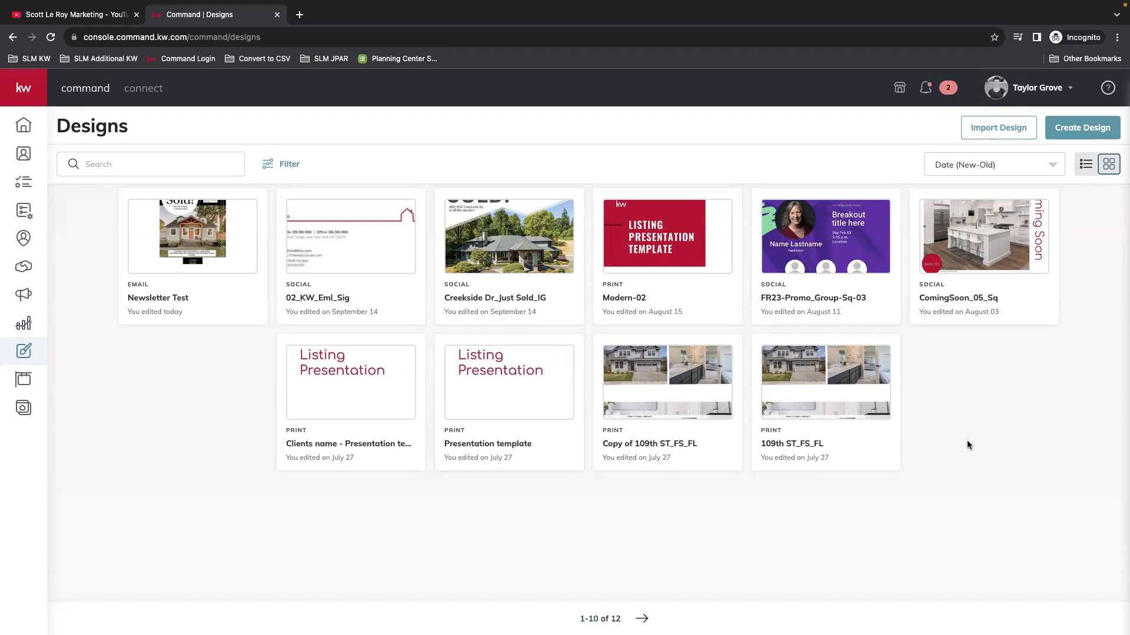
left_click(1074, 128)
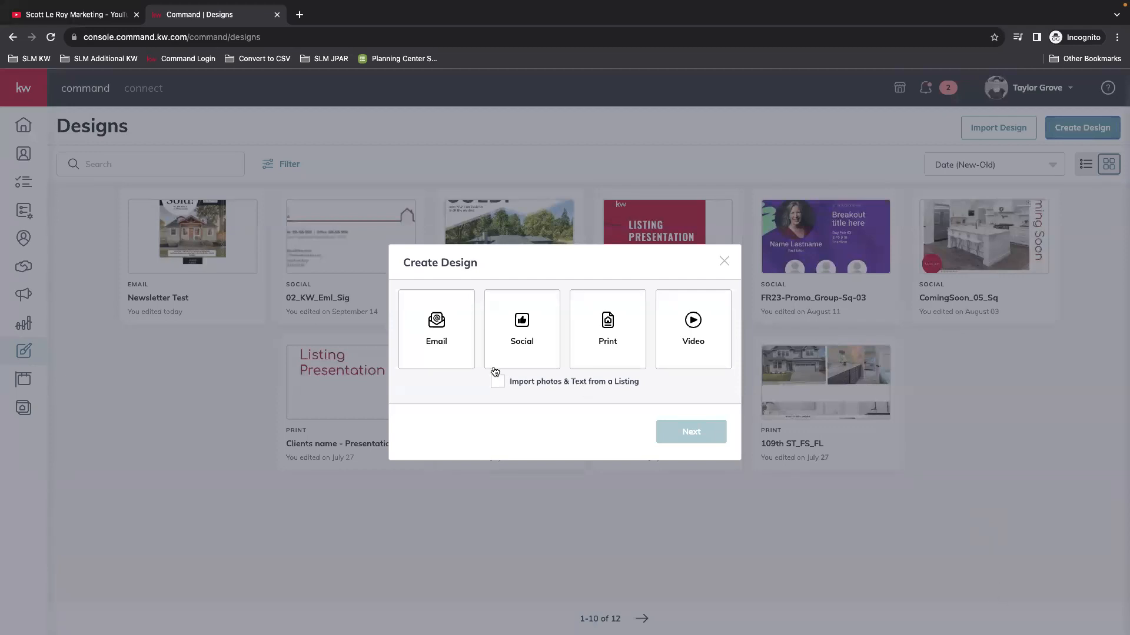
Step: Pick the Email design type and continue to the Template Library
left_click(432, 351)
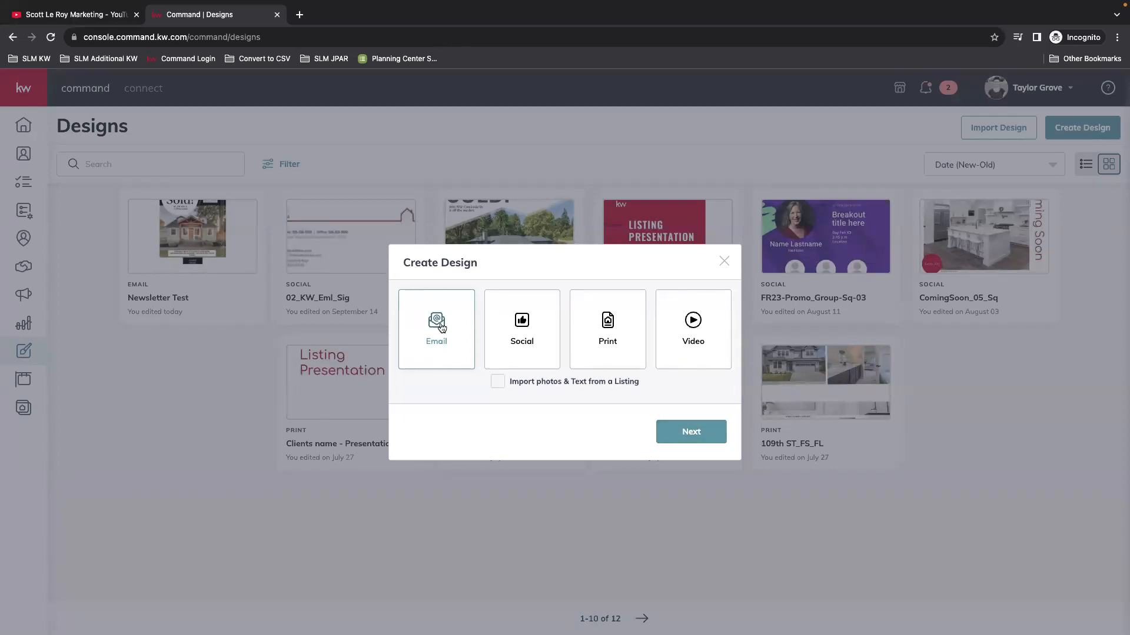
left_click(689, 435)
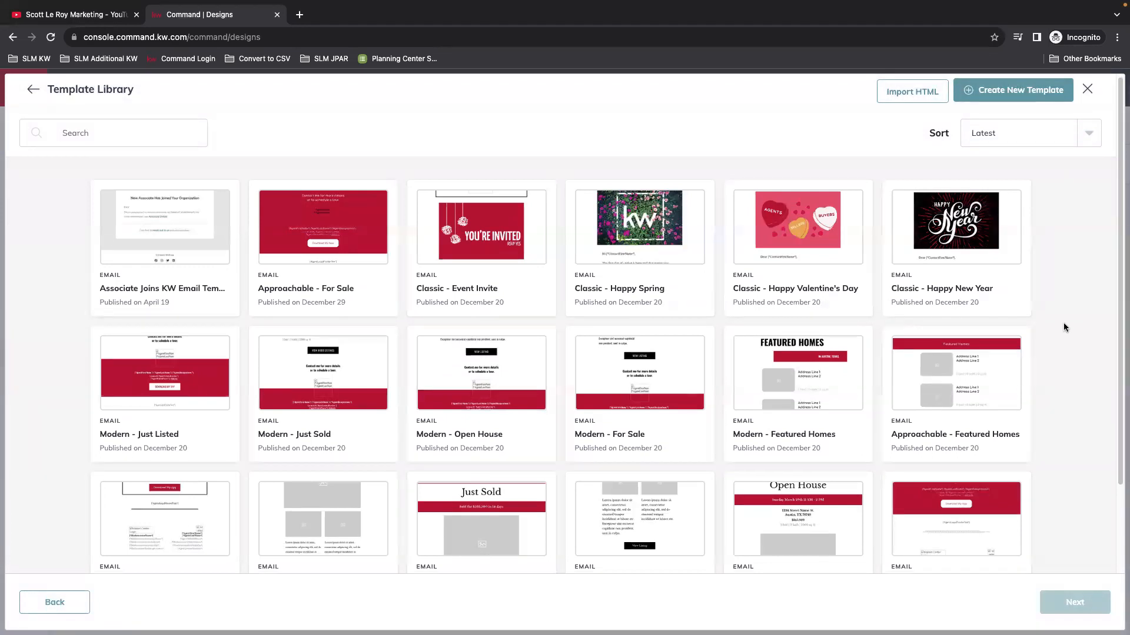
Step: Load more templates, scroll back up, and choose Create New Template for a blank email
scroll(1064, 324, "down", 1)
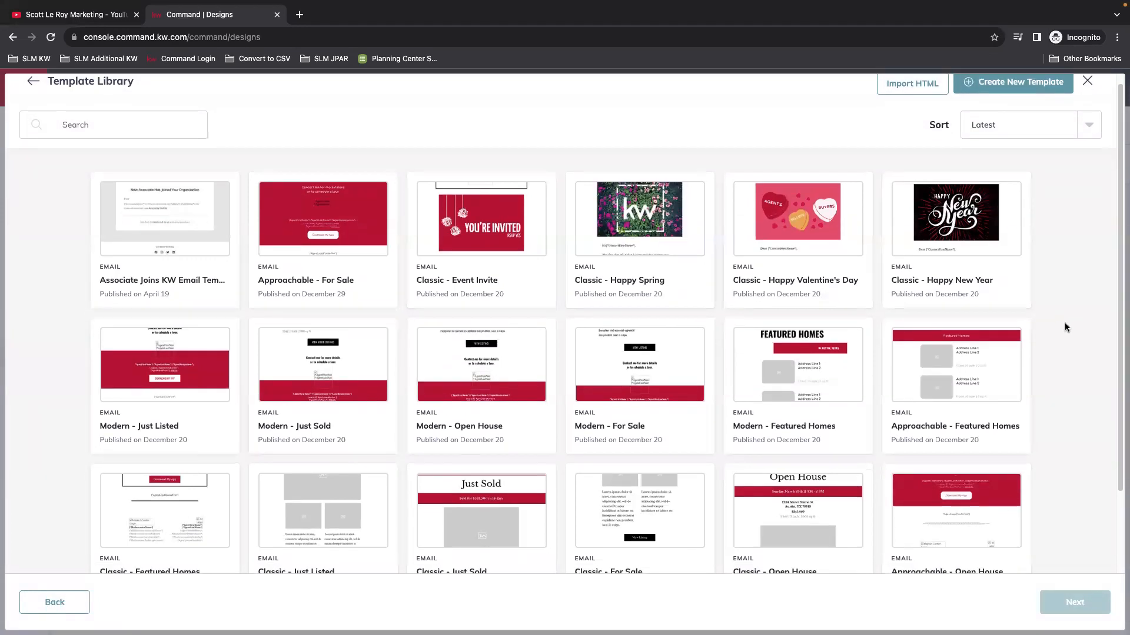
scroll(1064, 326, "down", 1)
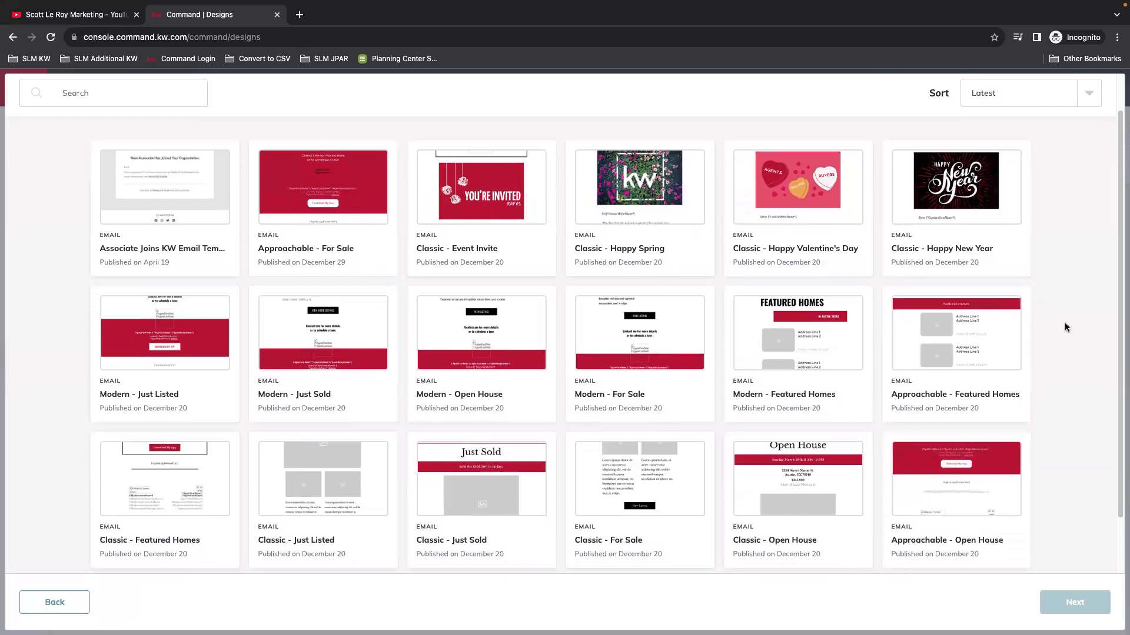
scroll(1064, 327, "down", 2)
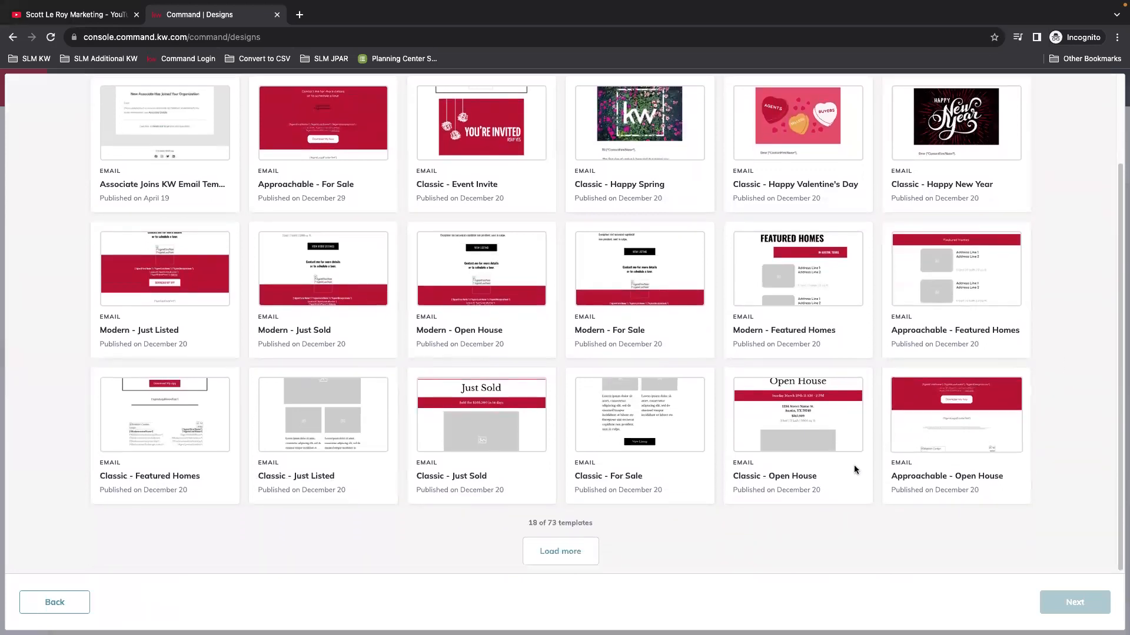
left_click(556, 553)
scroll(574, 500, "down", 4)
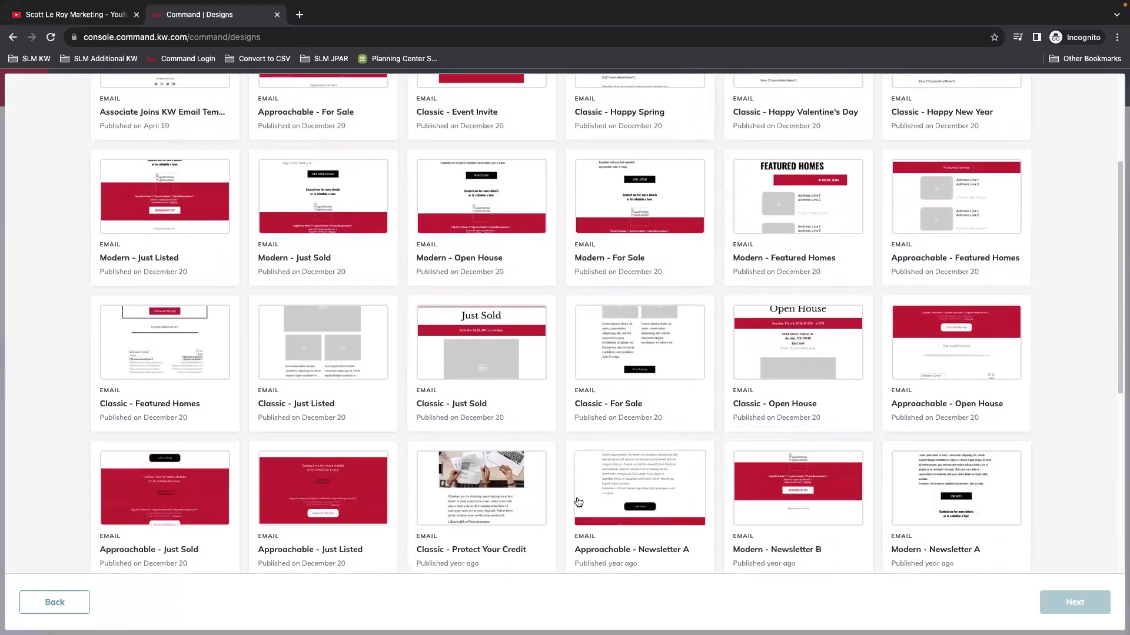
scroll(578, 502, "down", 1)
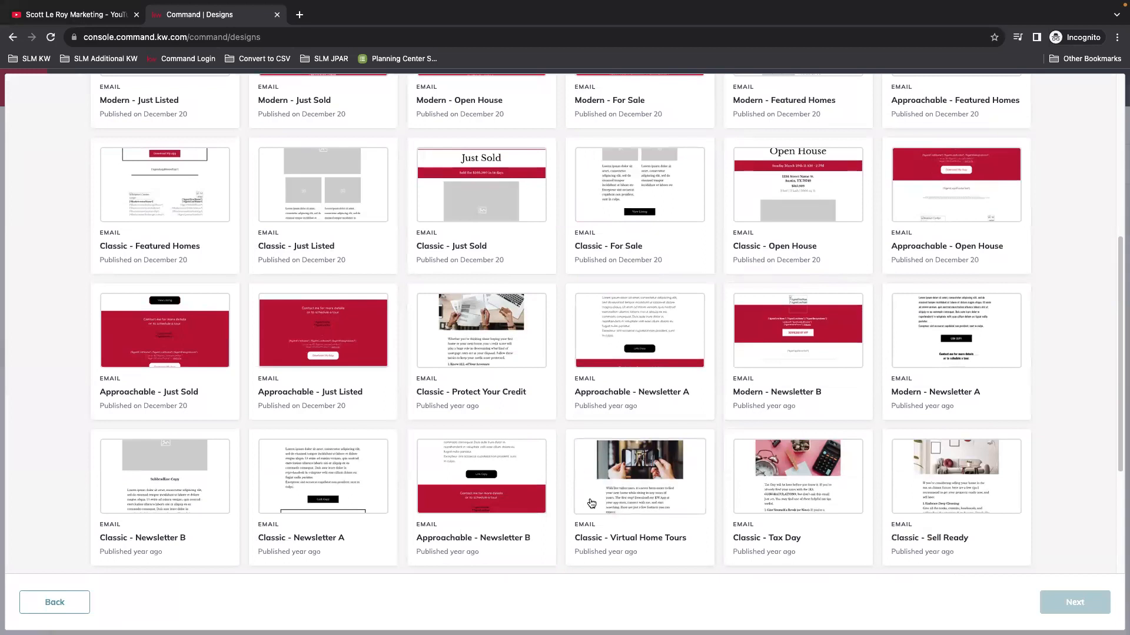
scroll(539, 453, "down", 2)
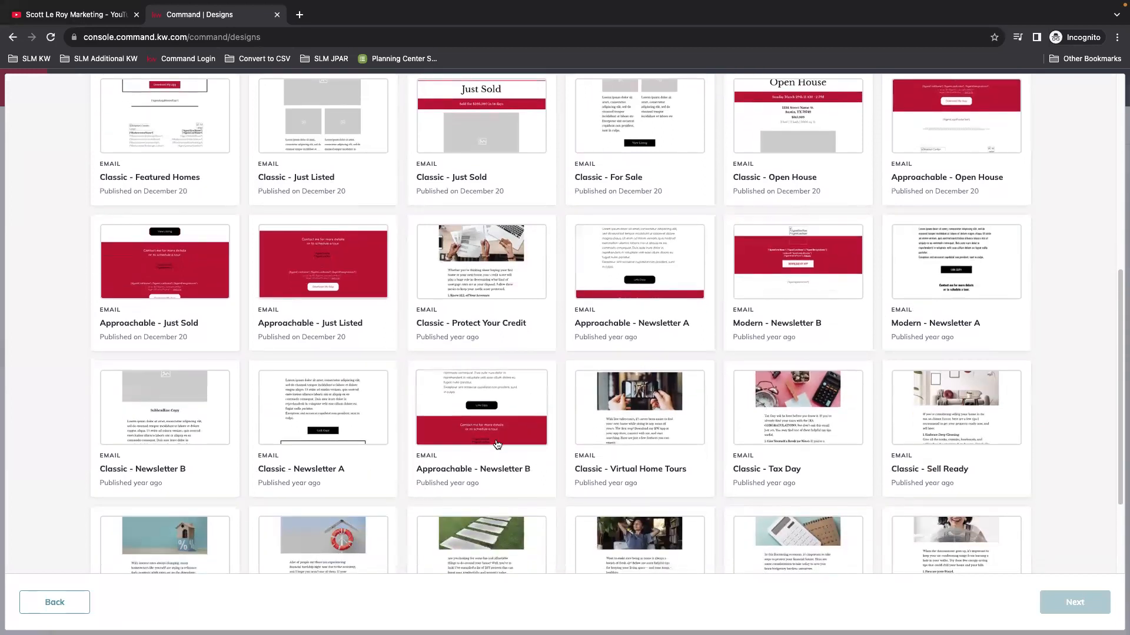
scroll(699, 419, "down", 1)
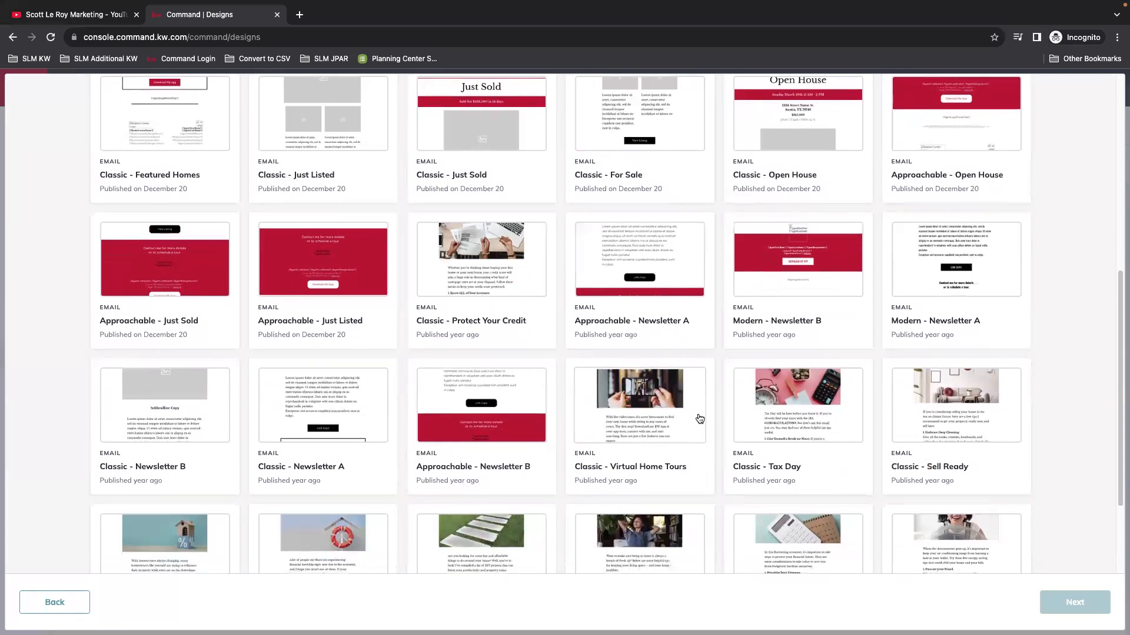
scroll(699, 419, "down", 3)
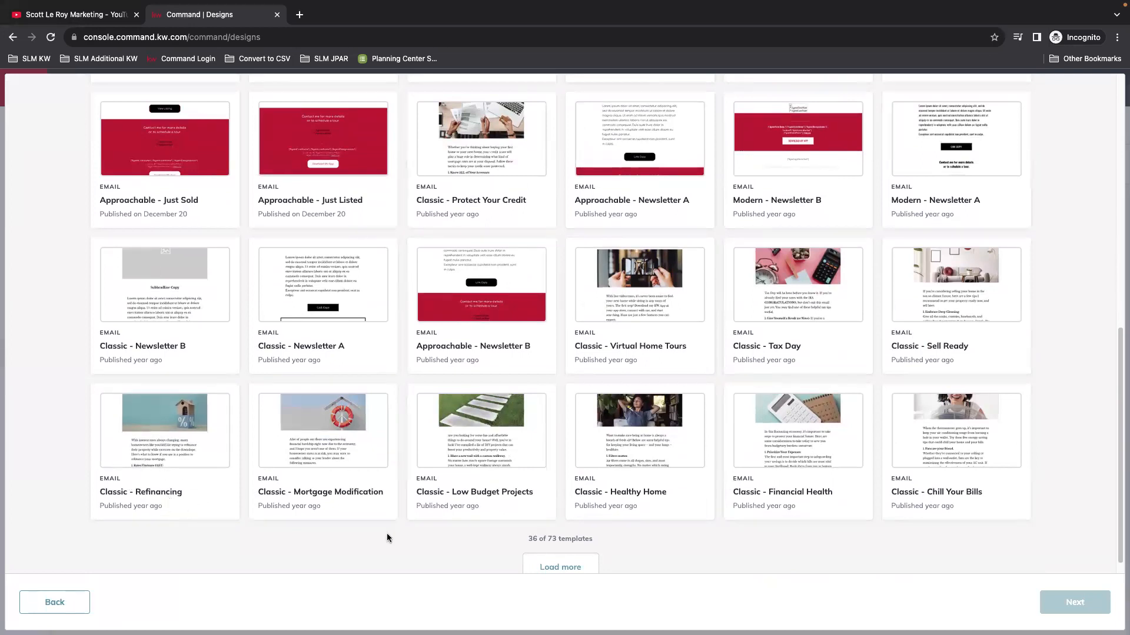
scroll(905, 495, "up", 10)
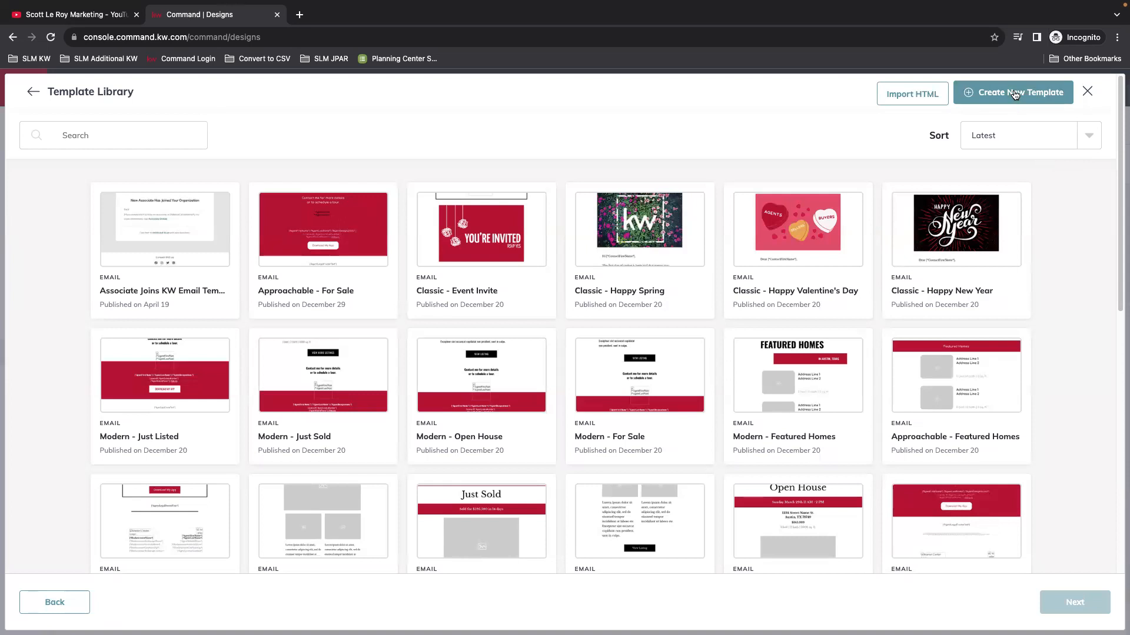
left_click(1015, 96)
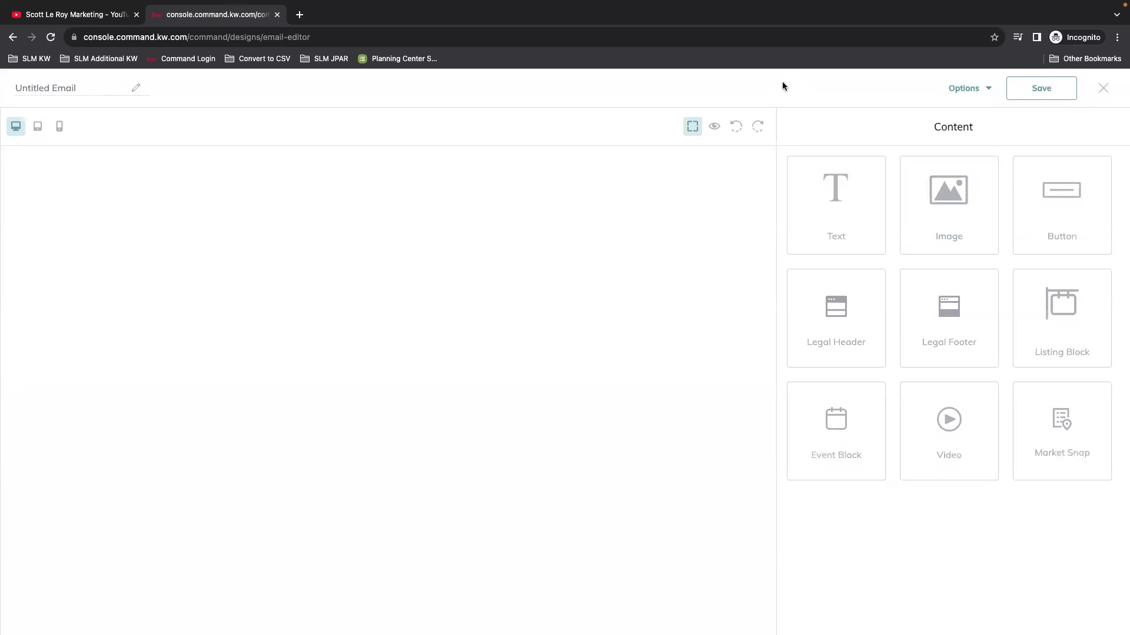
Step: Rename the Untitled Email to 'Newsletter'
left_click(54, 88)
type("N")
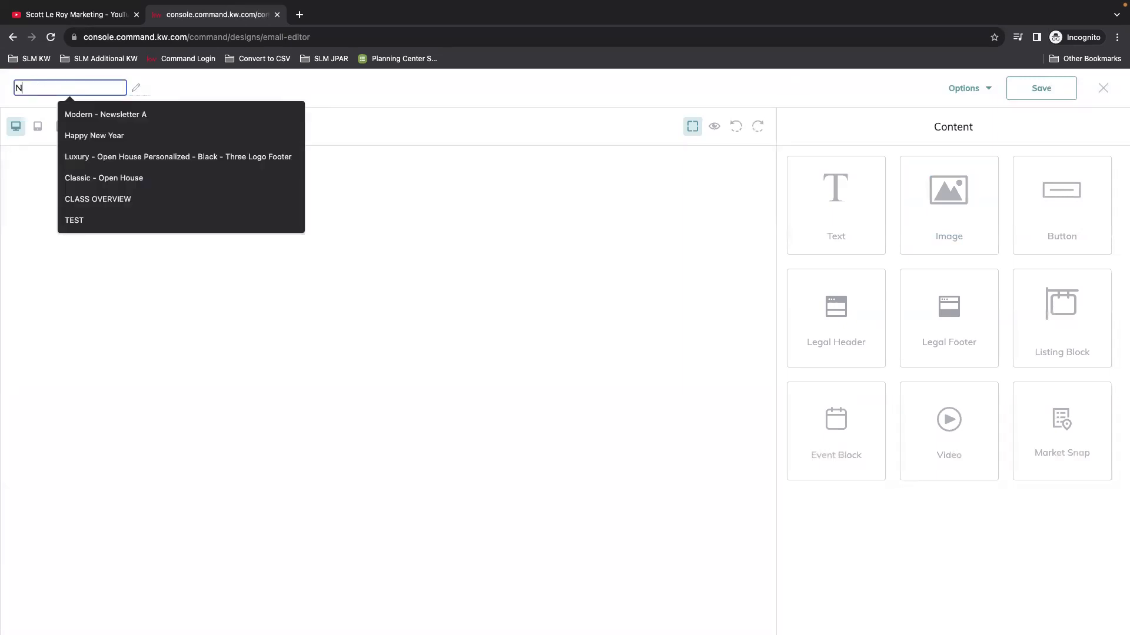
type("ewsletter")
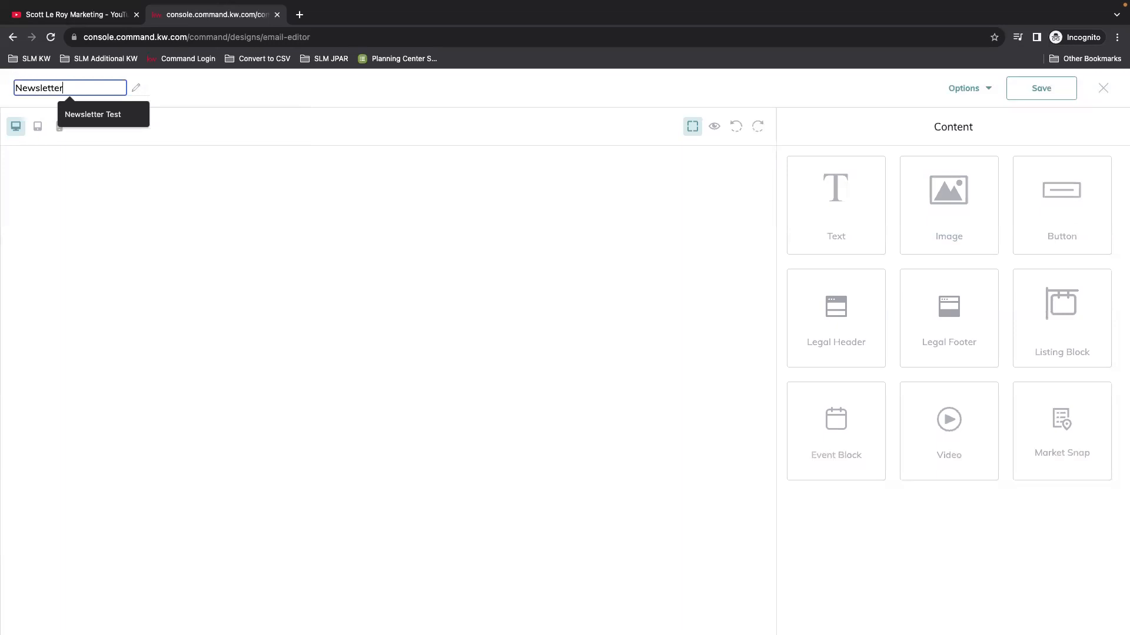
left_click(230, 88)
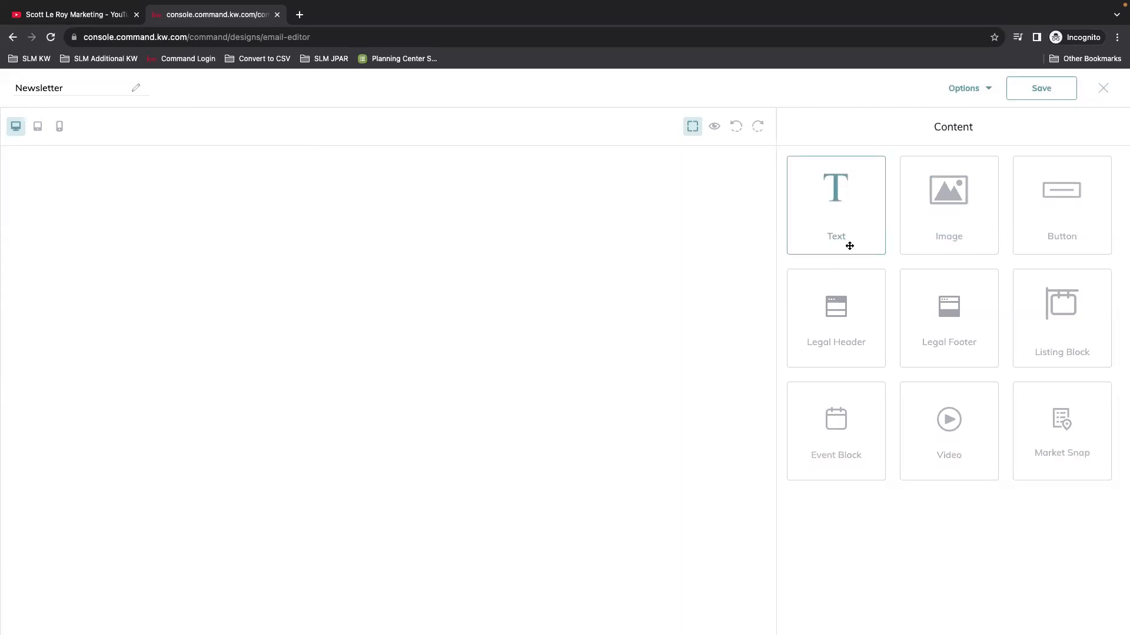
Step: Place the Legal Header at the email's top and the Legal Footer beneath it
left_click_drag(839, 333, 617, 243)
left_click_drag(948, 305, 382, 404)
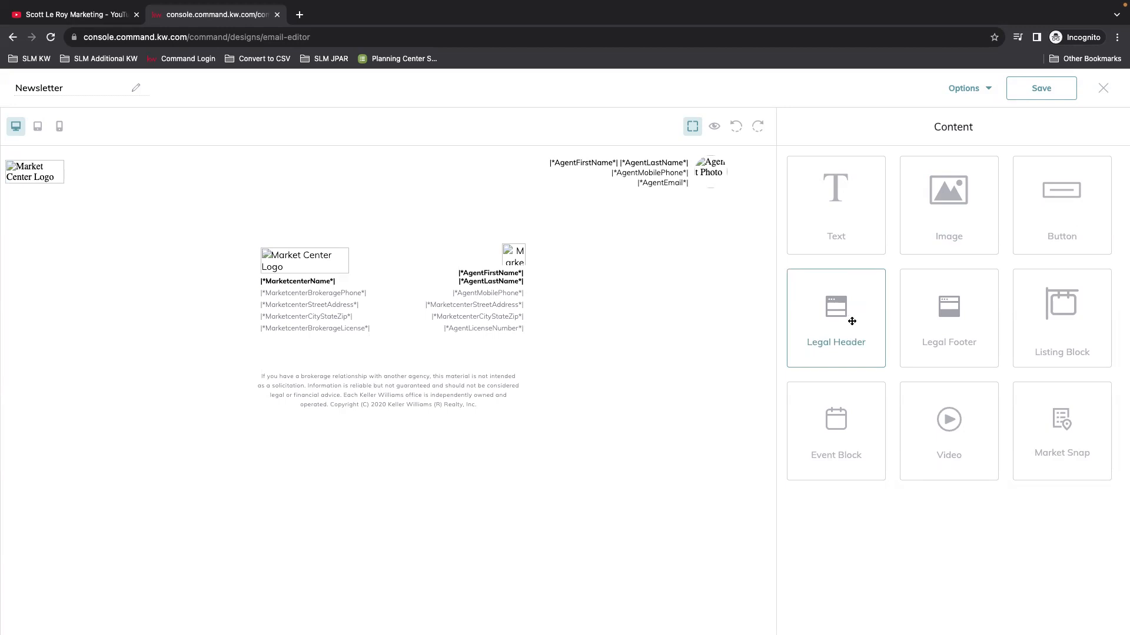
mouse_move(847, 323)
left_mouse_down()
mouse_move(634, 306)
mouse_move(814, 323)
mouse_move(671, 213)
mouse_move(635, 375)
mouse_move(633, 273)
mouse_move(840, 323)
mouse_move(830, 321)
left_mouse_up()
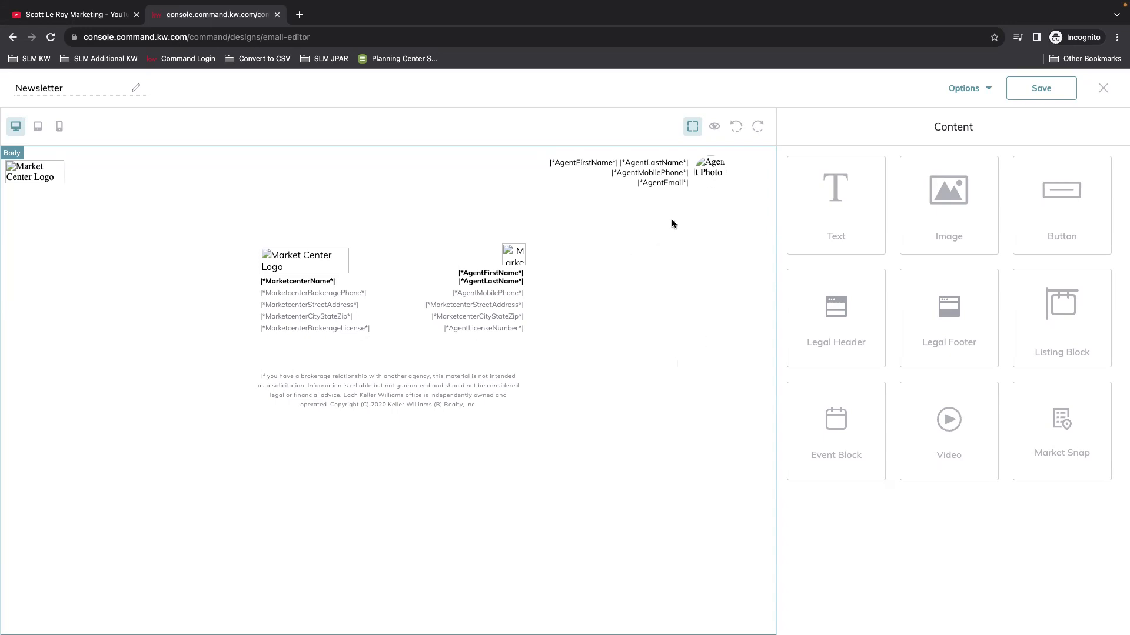
Step: Preview the Newsletter's header and footer with real agent details, then exit preview
left_click(717, 127)
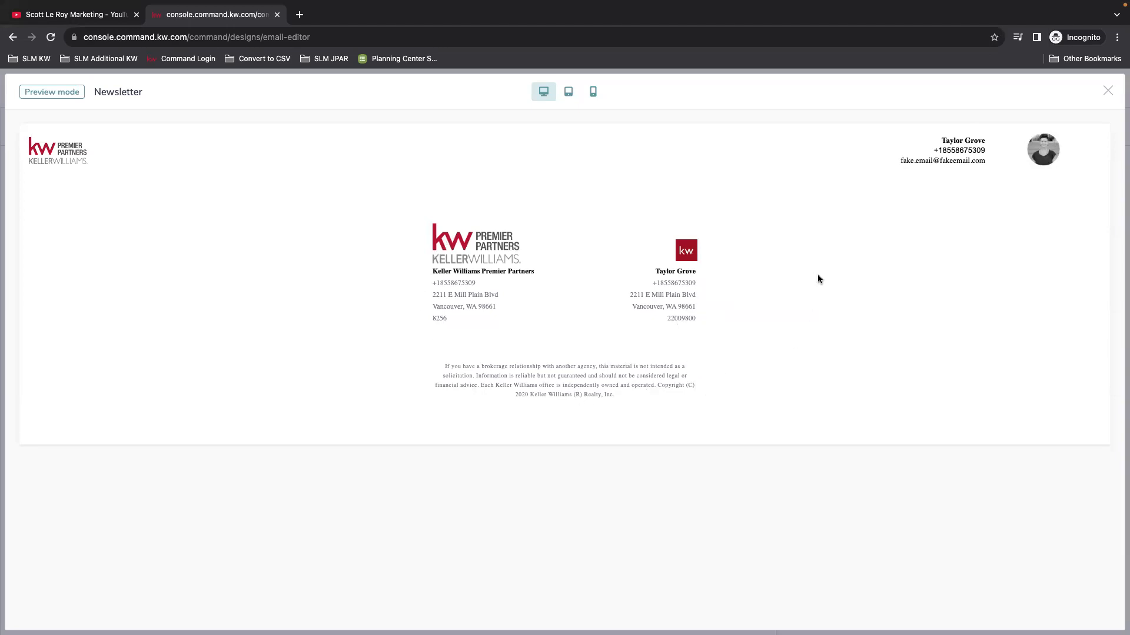
left_click(1108, 90)
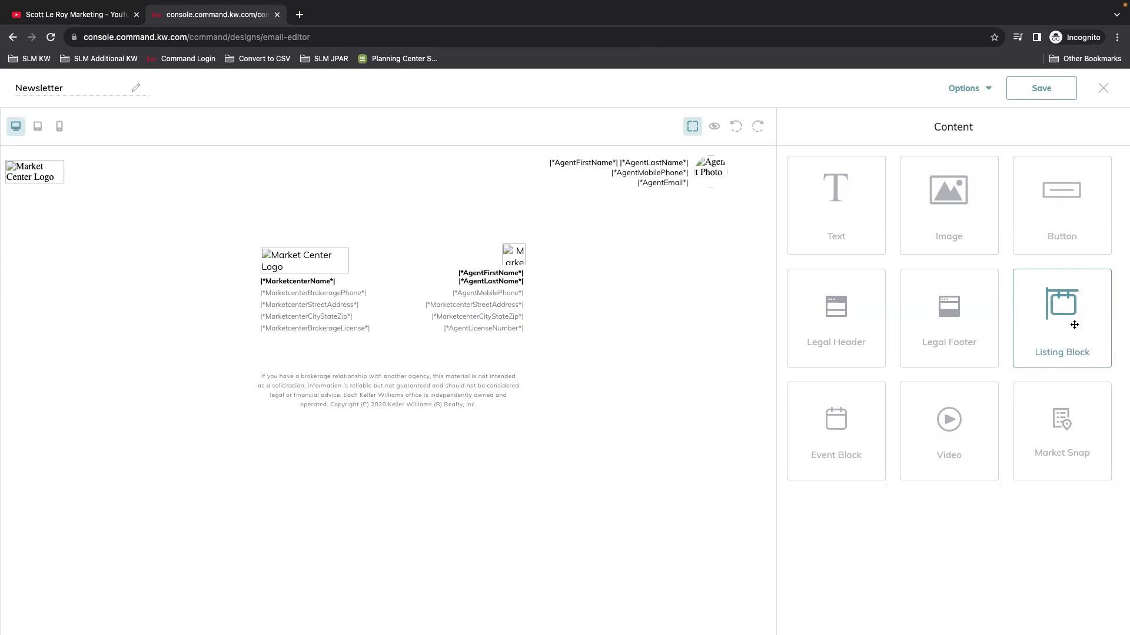
Step: Drop a Listing Block below the header, edit it, and bring up Select Listing
left_click_drag(1054, 317, 565, 220)
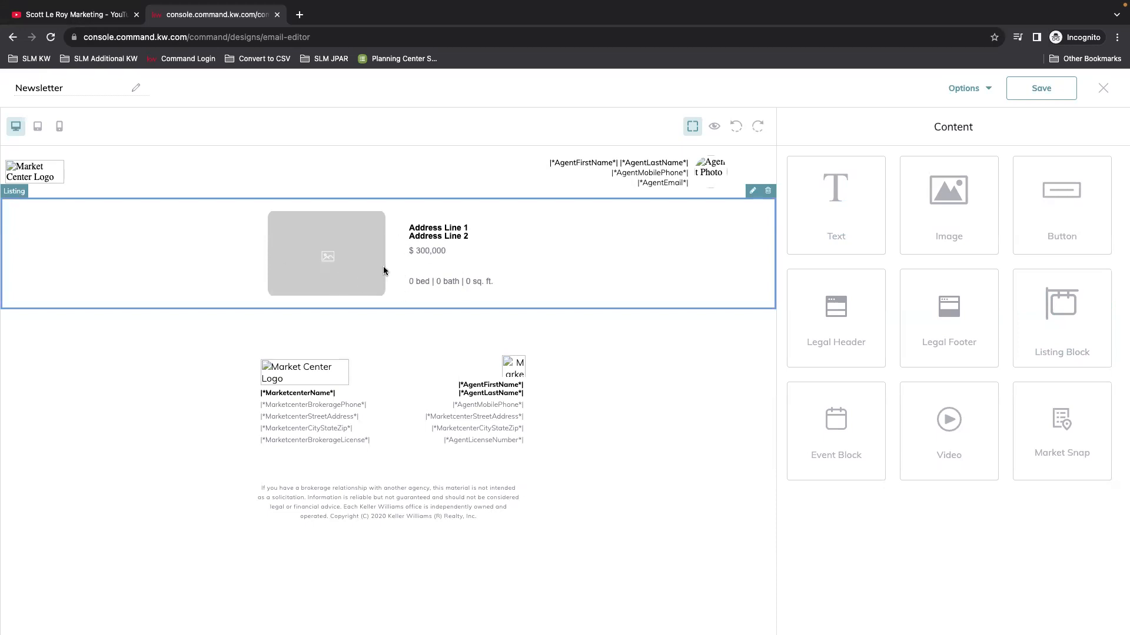
left_click(753, 191)
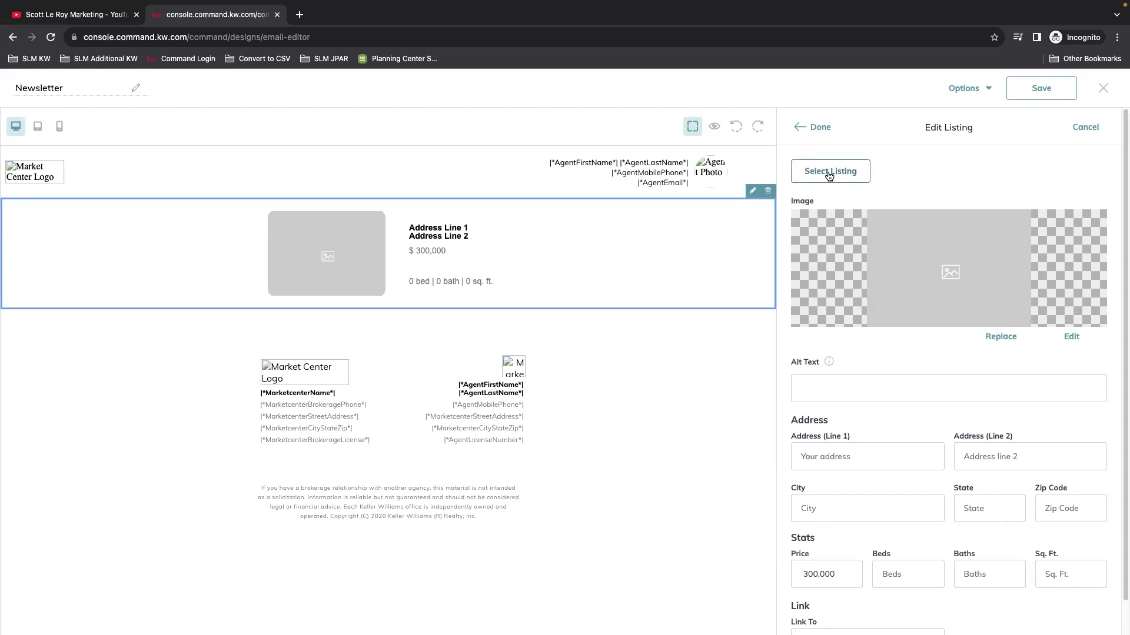
left_click(889, 379)
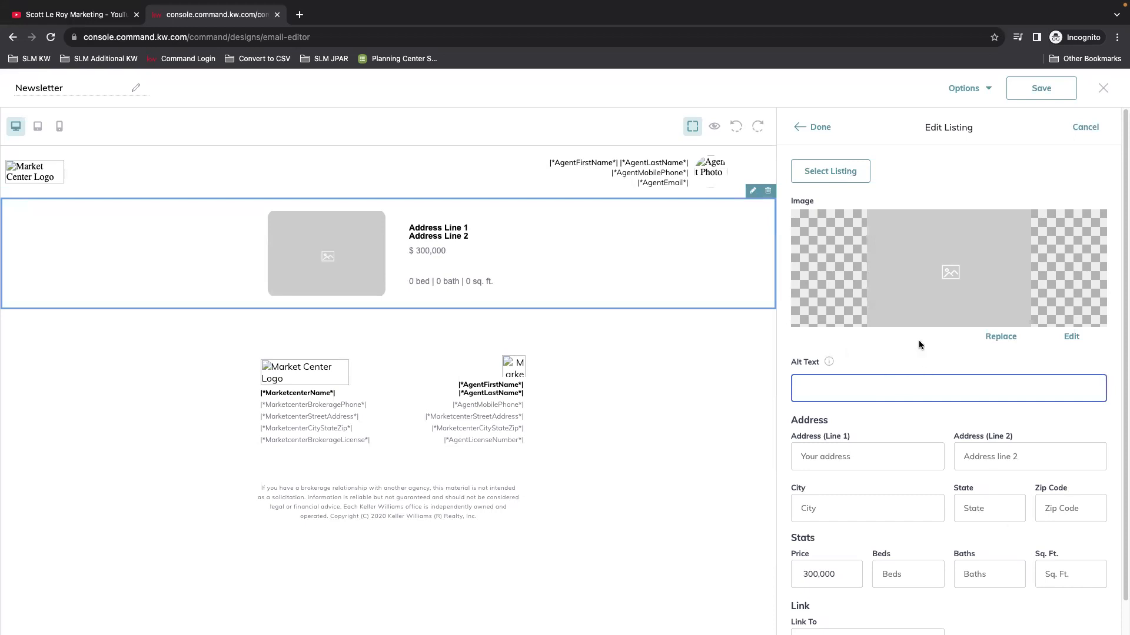
scroll(959, 512, "down", 1)
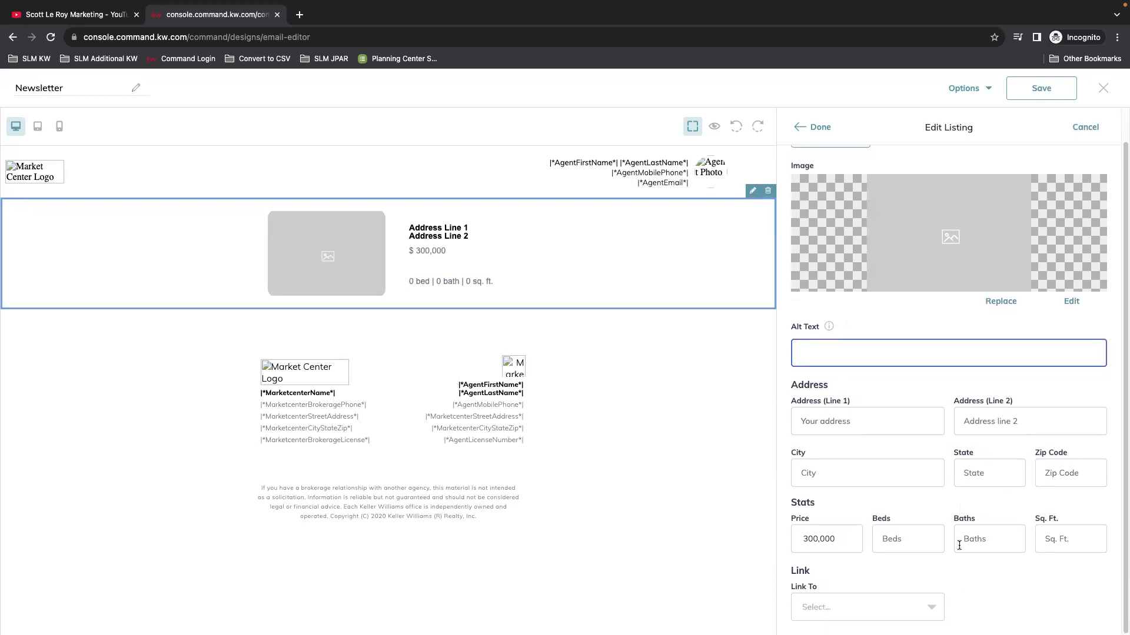
scroll(918, 459, "up", 1)
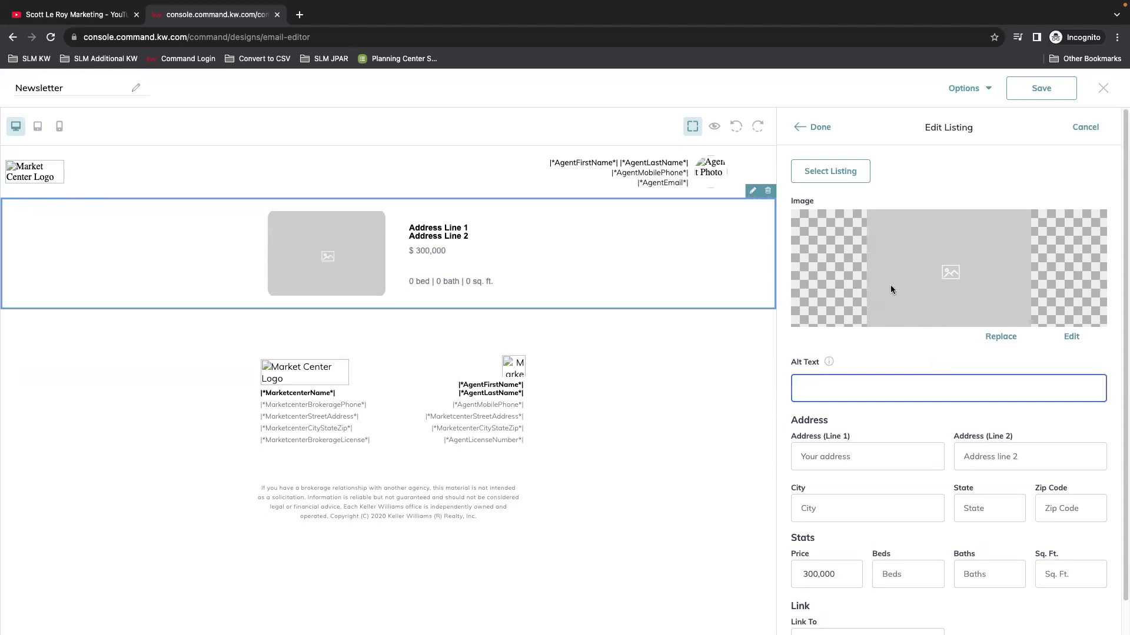
left_click(830, 171)
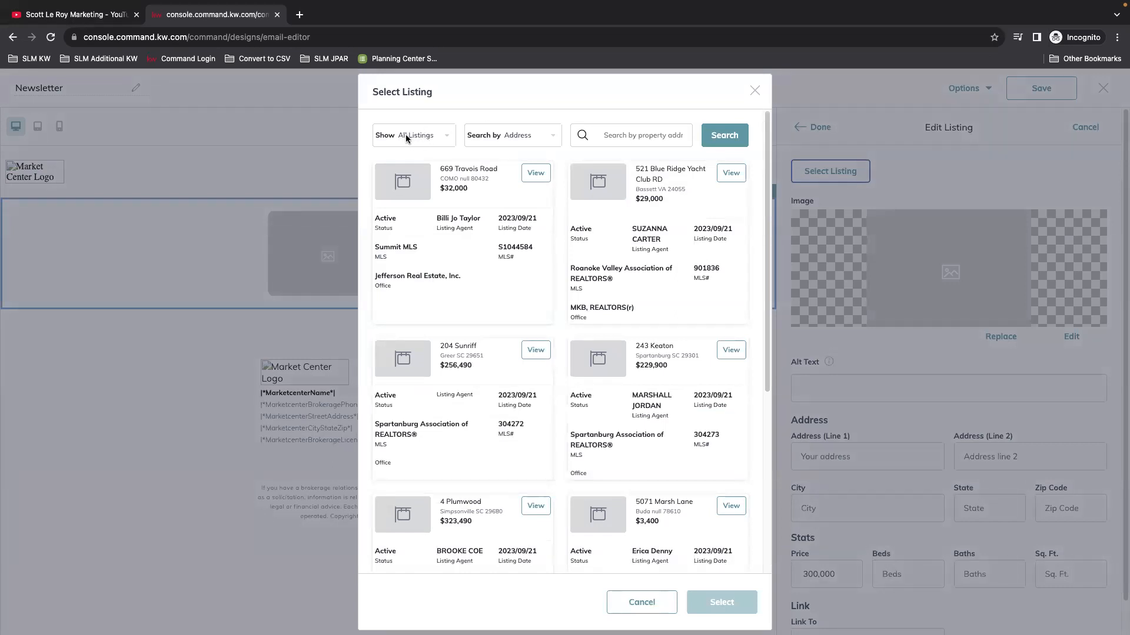
Step: Fill the listing block by MLS number: $1,025,000, 4 beds, 3 baths, 3036 sq. ft., front-exterior photo
left_click(515, 137)
left_click(508, 197)
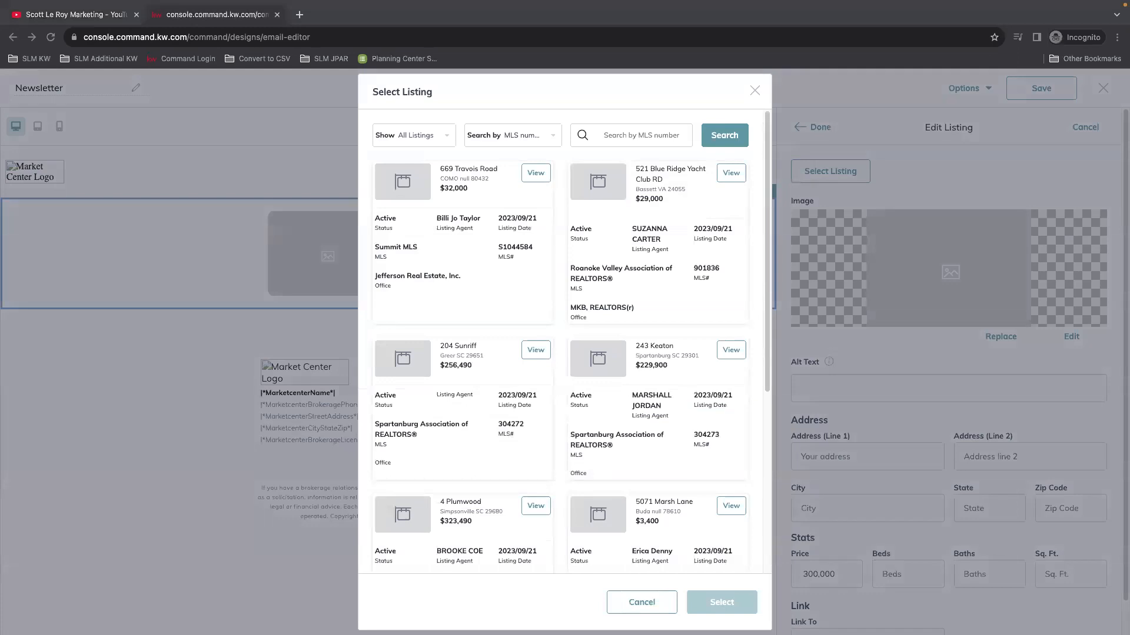
left_click(635, 134)
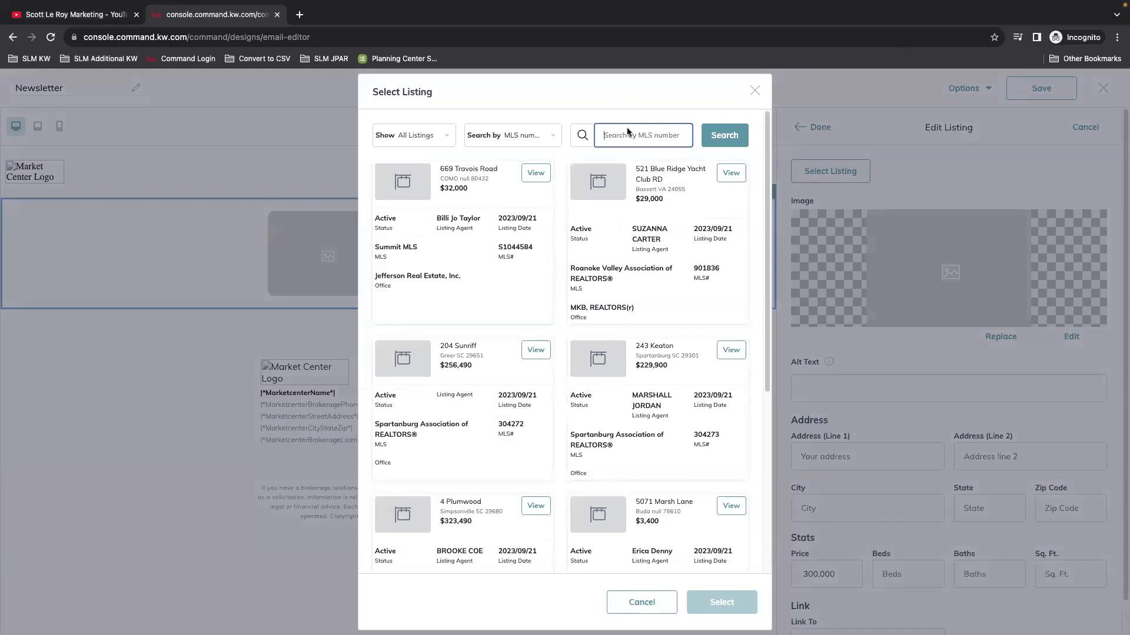
right_click(628, 127)
left_click(659, 208)
left_click(732, 136)
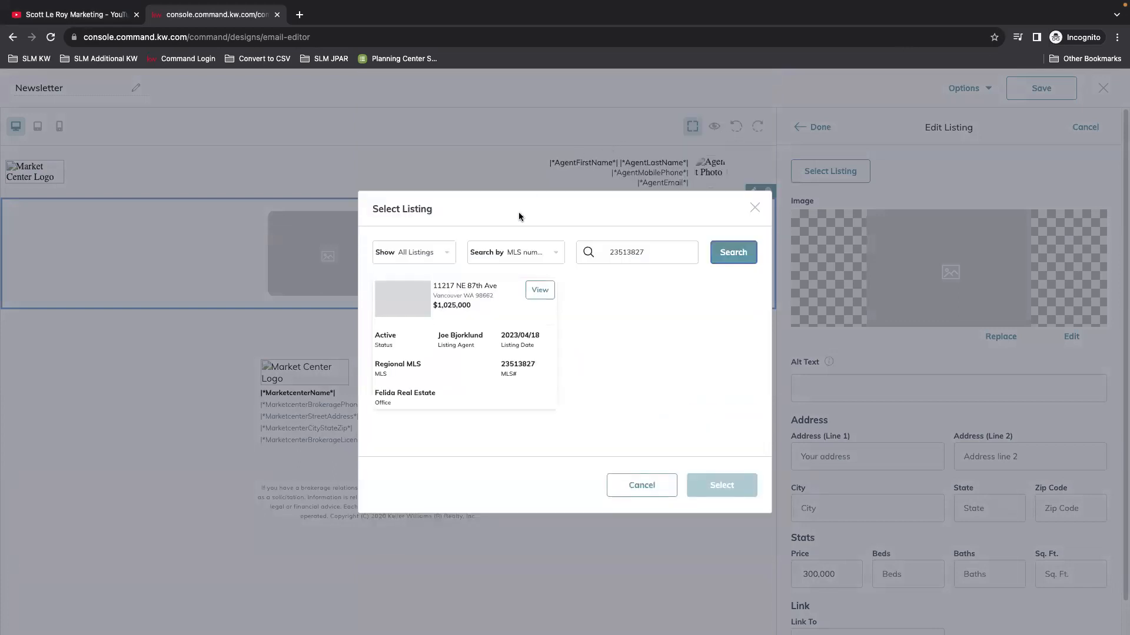
left_click(546, 292)
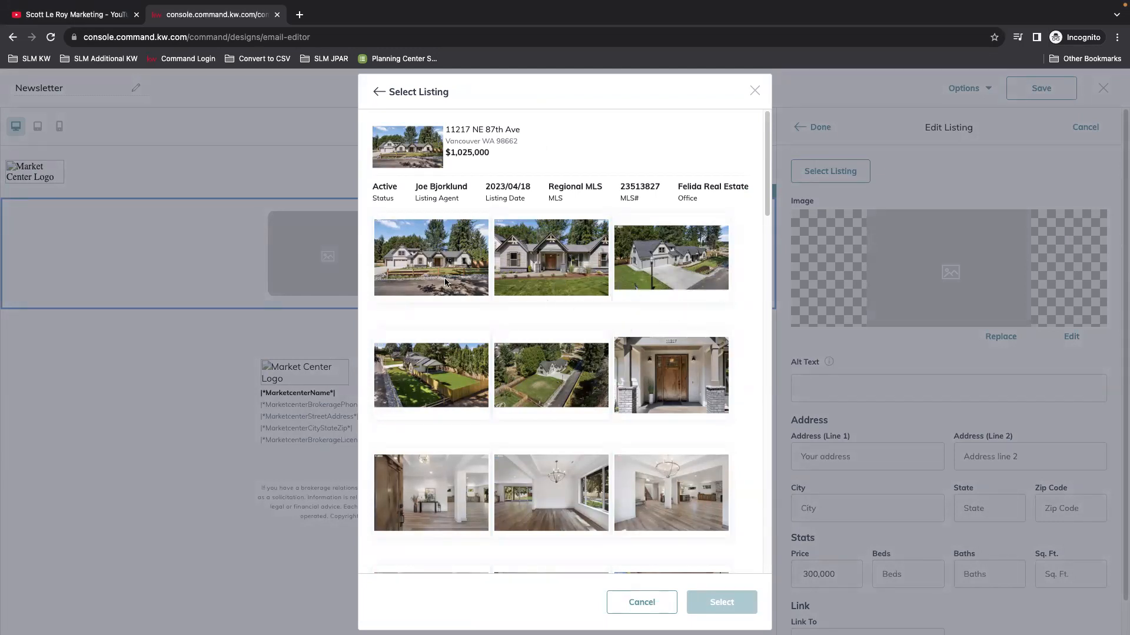
left_click(545, 288)
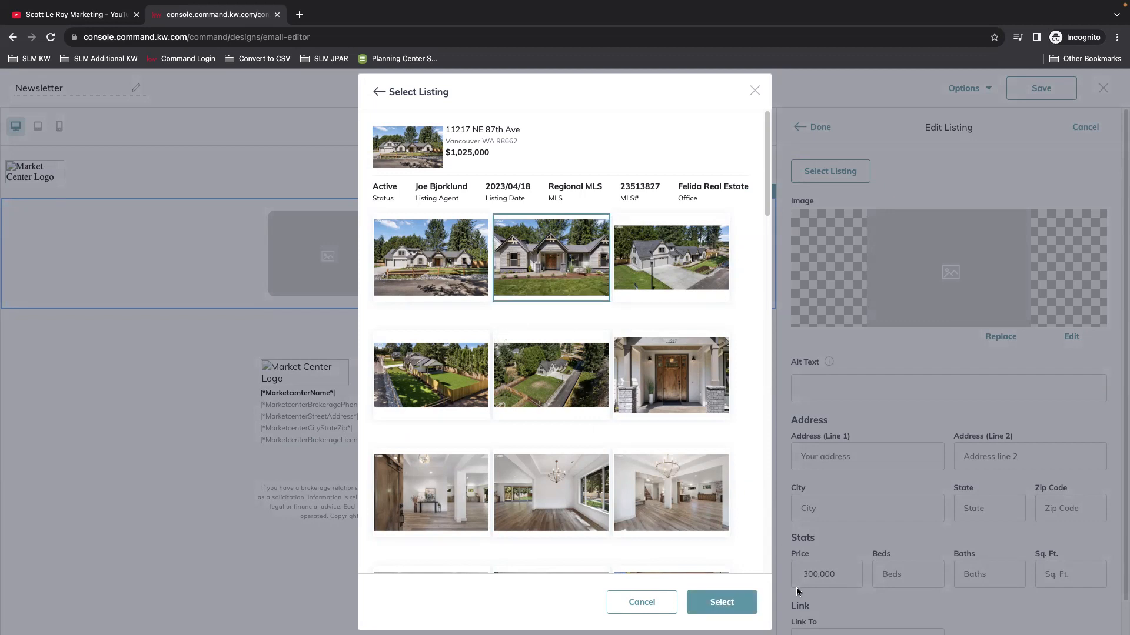
left_click(732, 609)
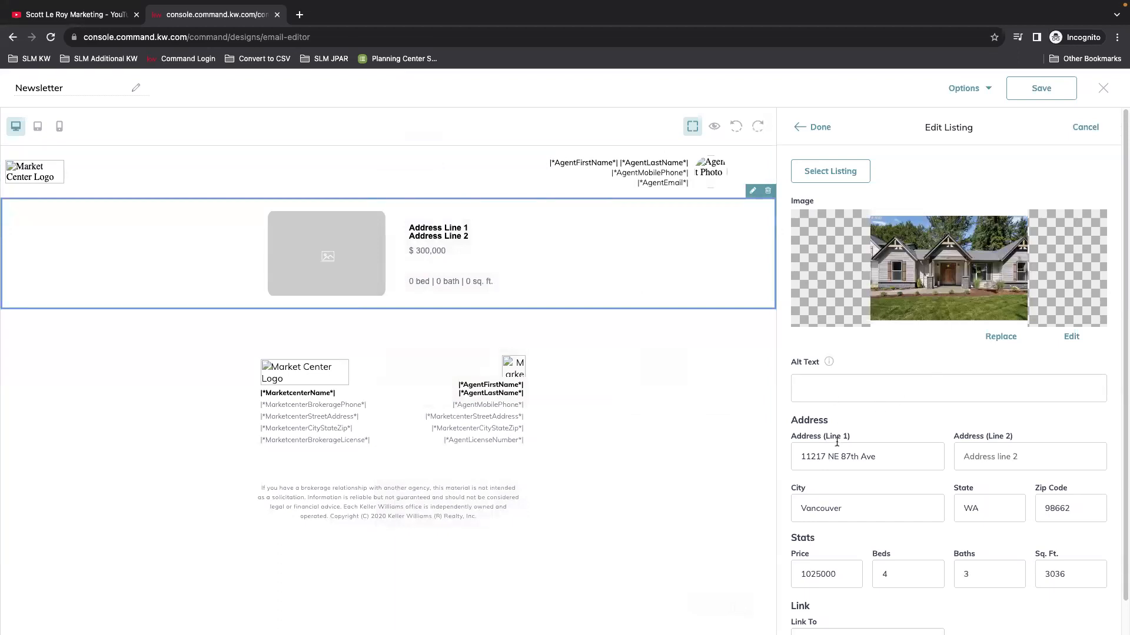
left_click(1029, 461)
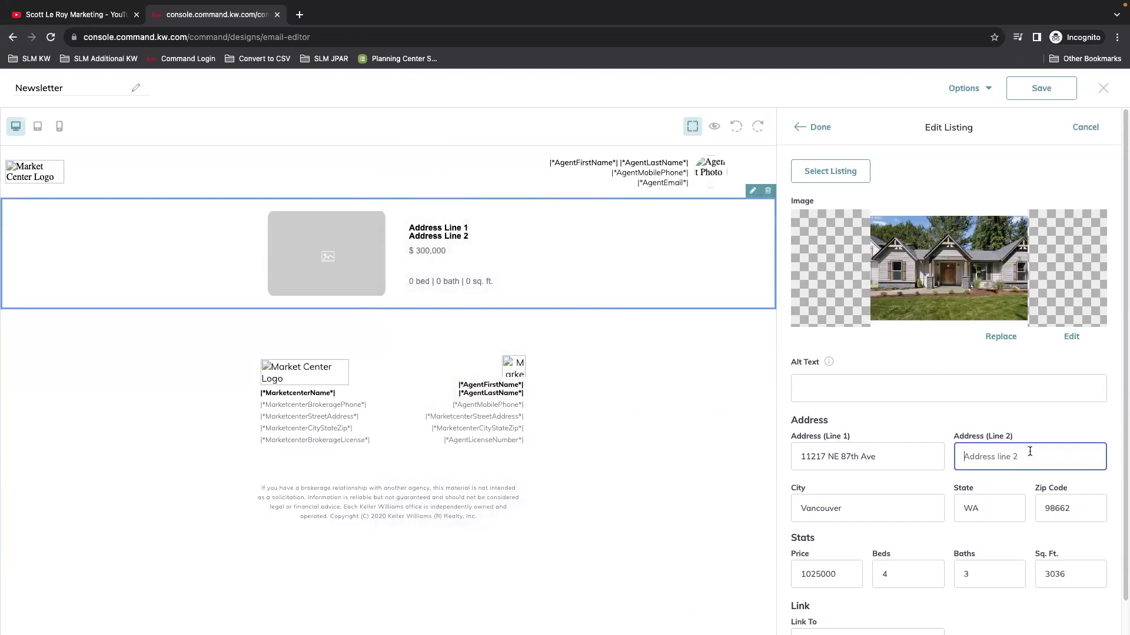
scroll(1030, 452, "down", 1)
left_click(1004, 485)
left_click(1086, 472)
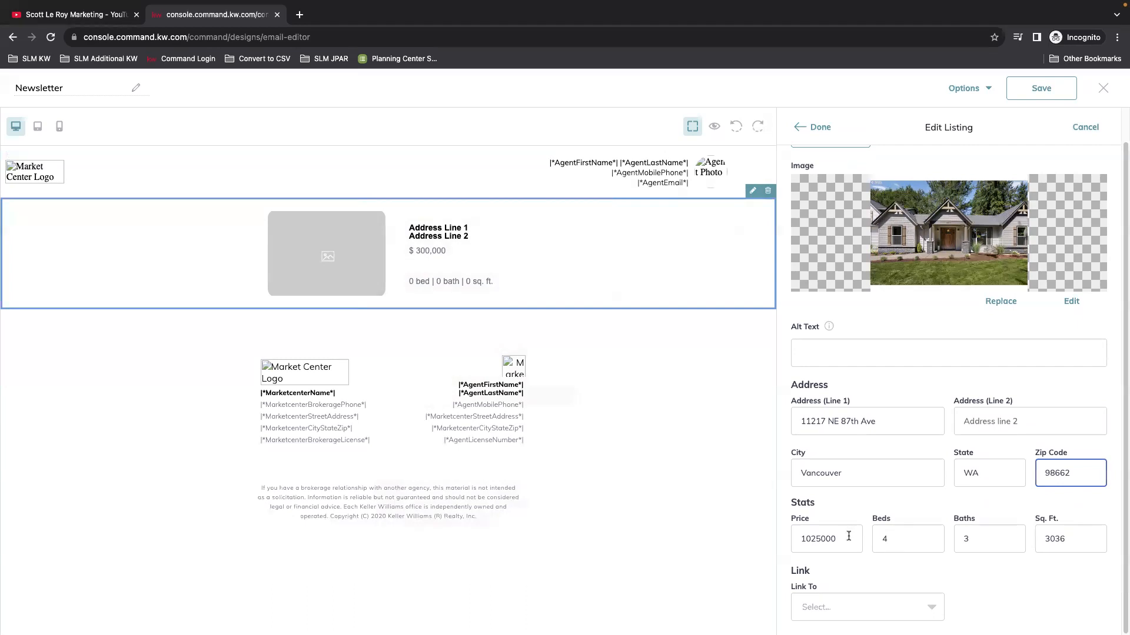
left_click(918, 536)
double_click(1004, 539)
left_click(993, 551)
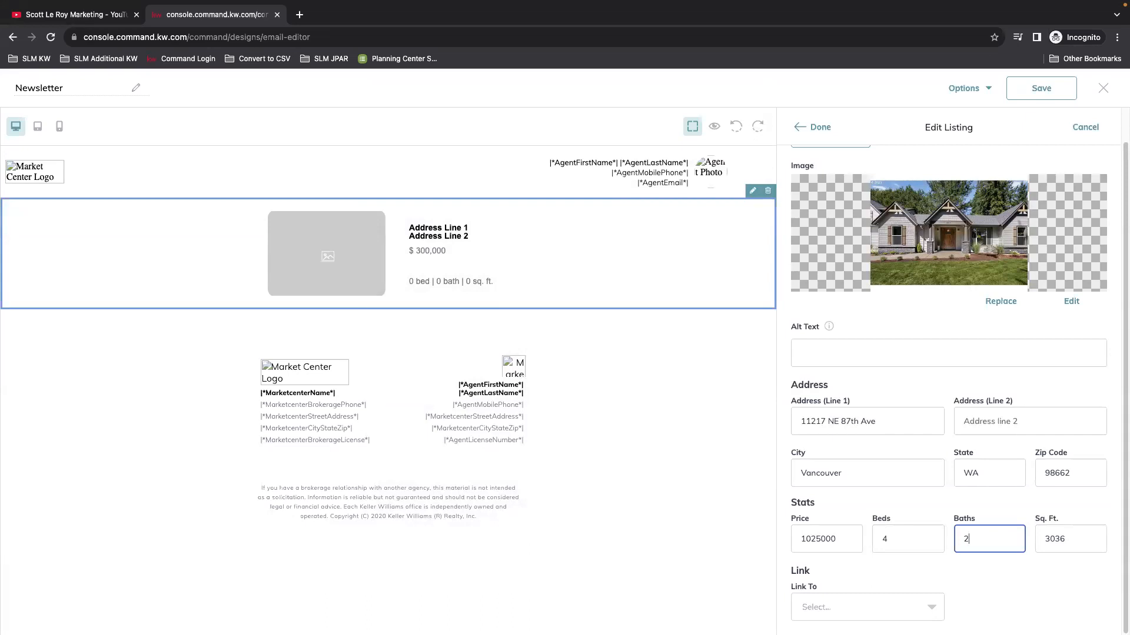
key("BackSpace")
type("3")
key("BackSpace")
type("3")
key("BackSpace")
Step: Link the listing to the Open House Sign In 8/27 landing page, then try a web-address link instead
left_click(852, 608)
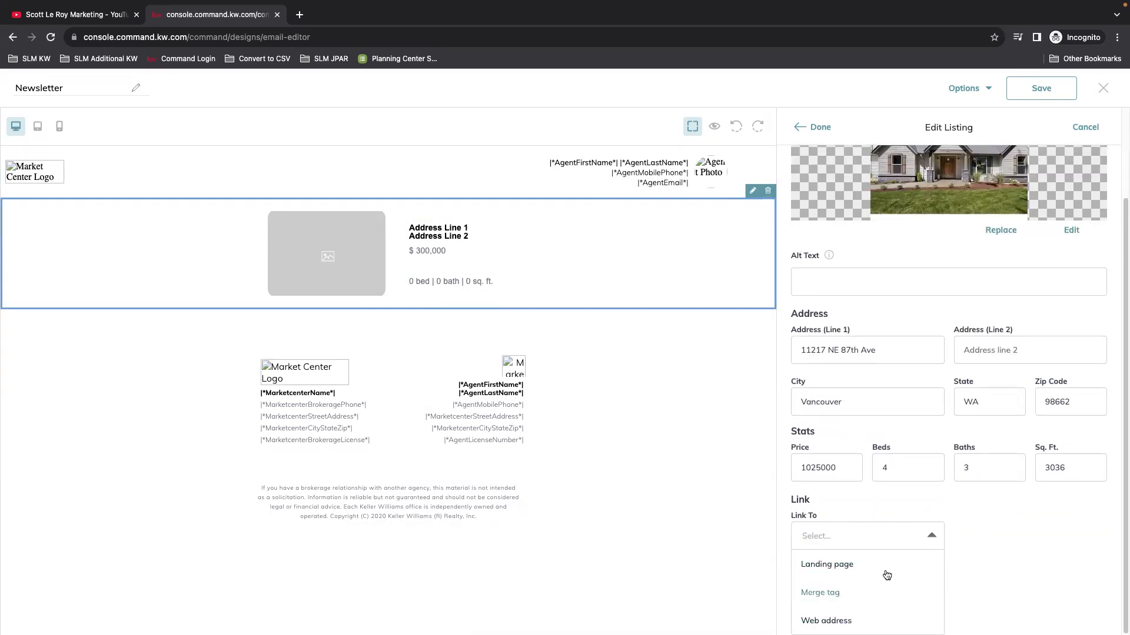
left_click(912, 566)
left_click(1038, 606)
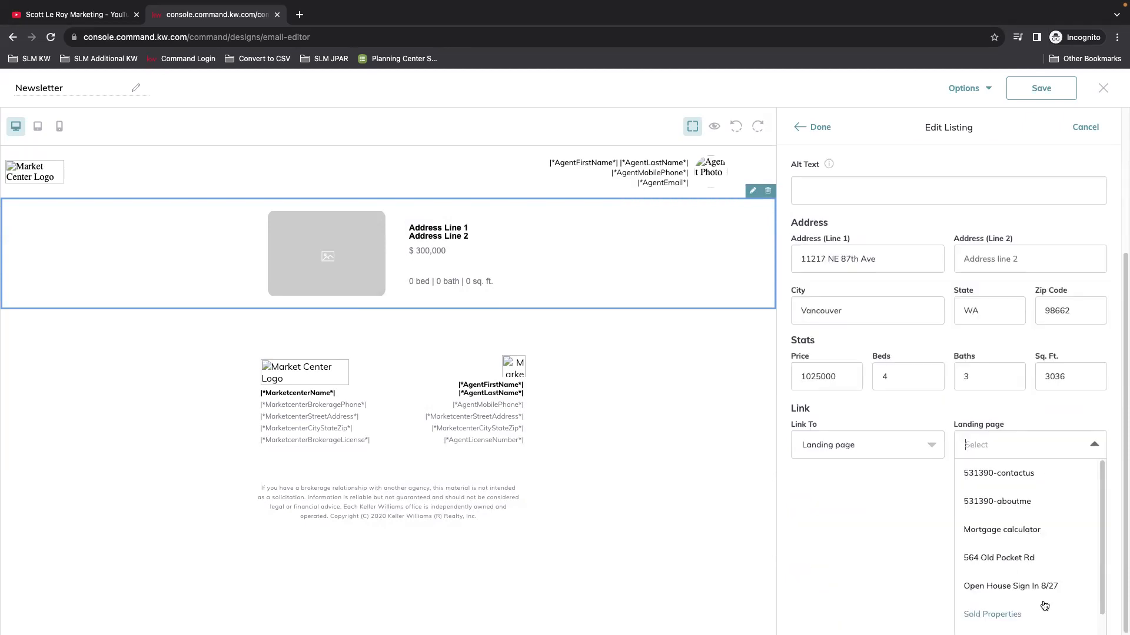
left_click(1036, 585)
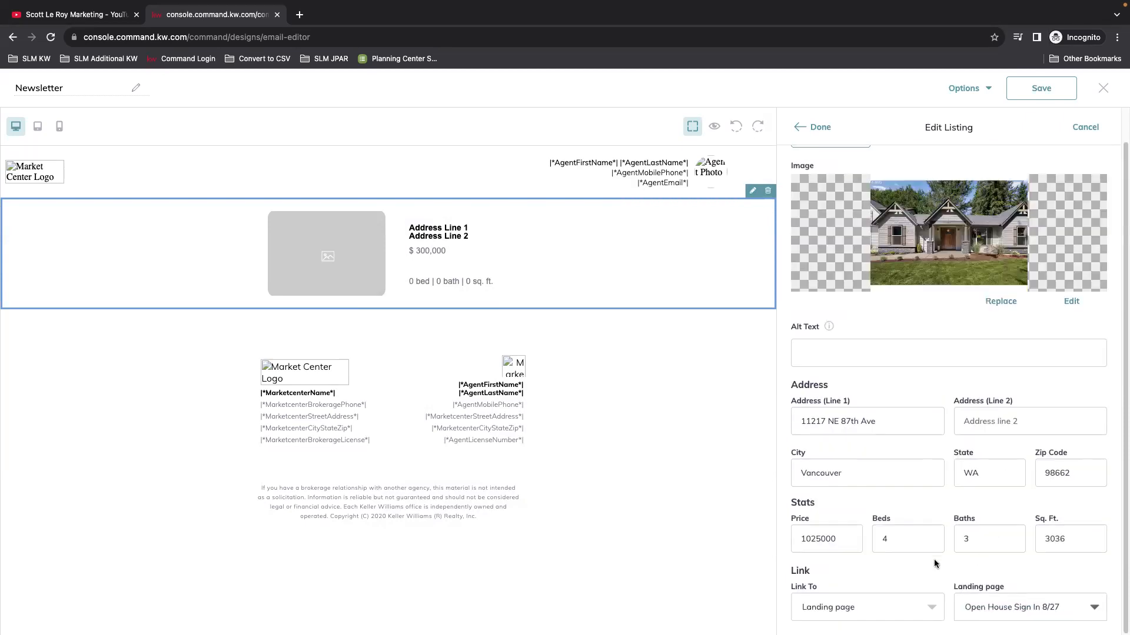
left_click(904, 607)
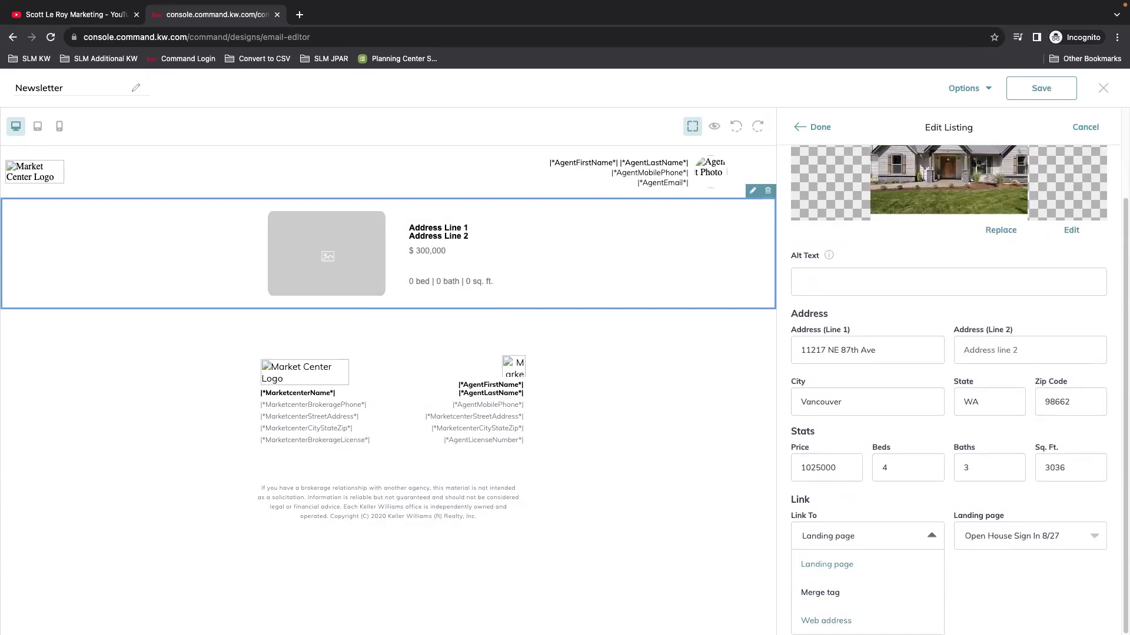
left_click(827, 621)
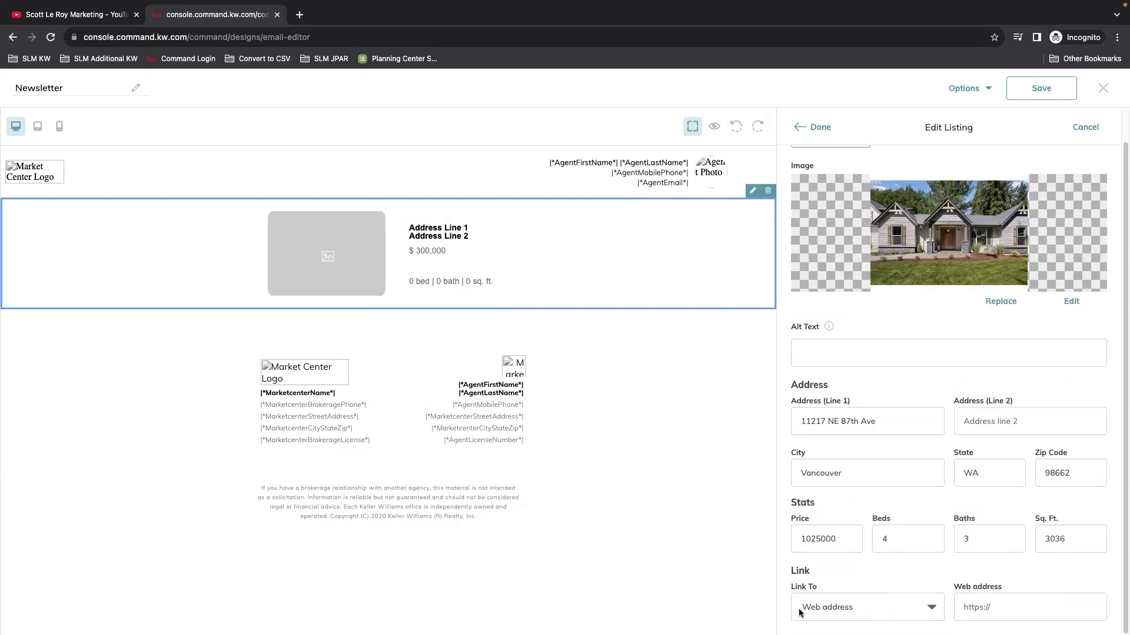
left_click(1015, 614)
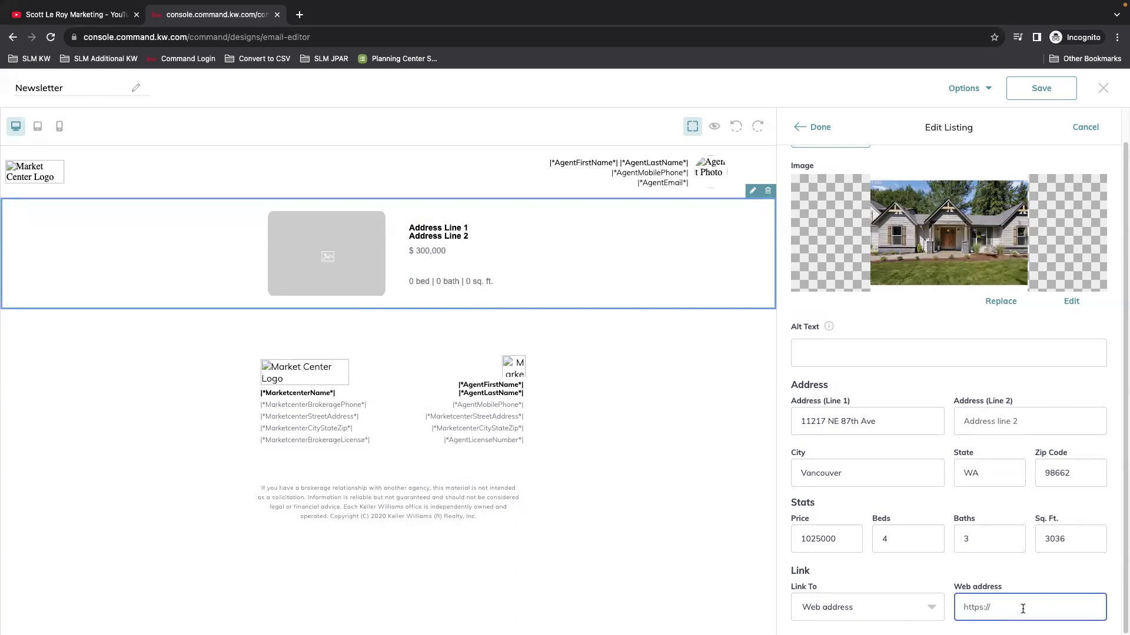
left_click(836, 610)
left_click(824, 567)
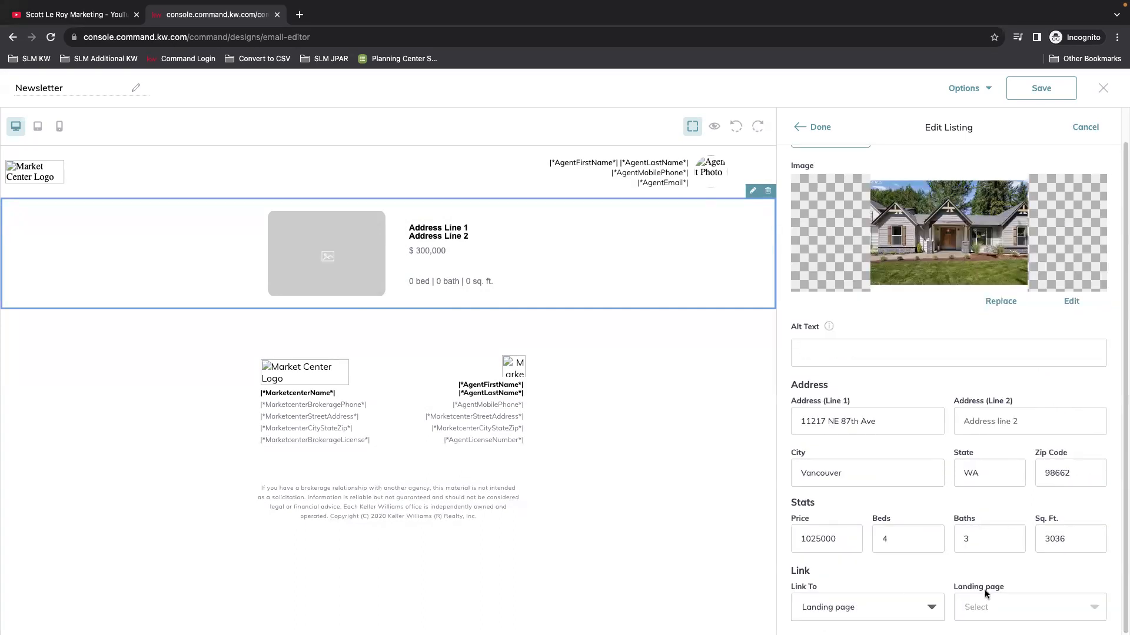
left_click(871, 605)
left_click(838, 559)
left_click(1003, 536)
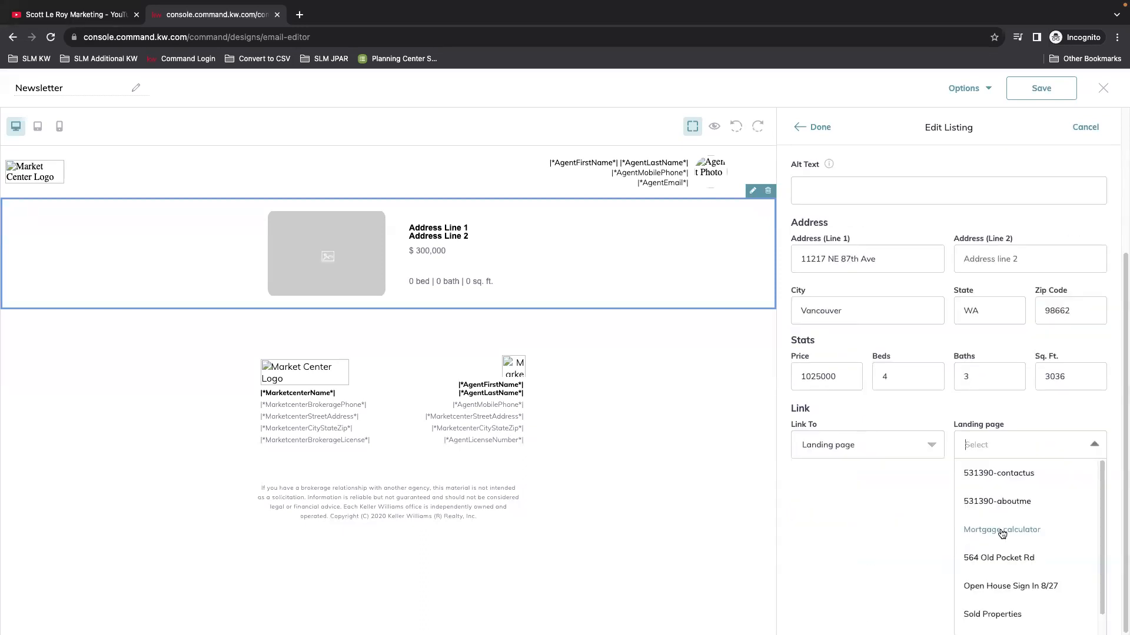
left_click(1053, 588)
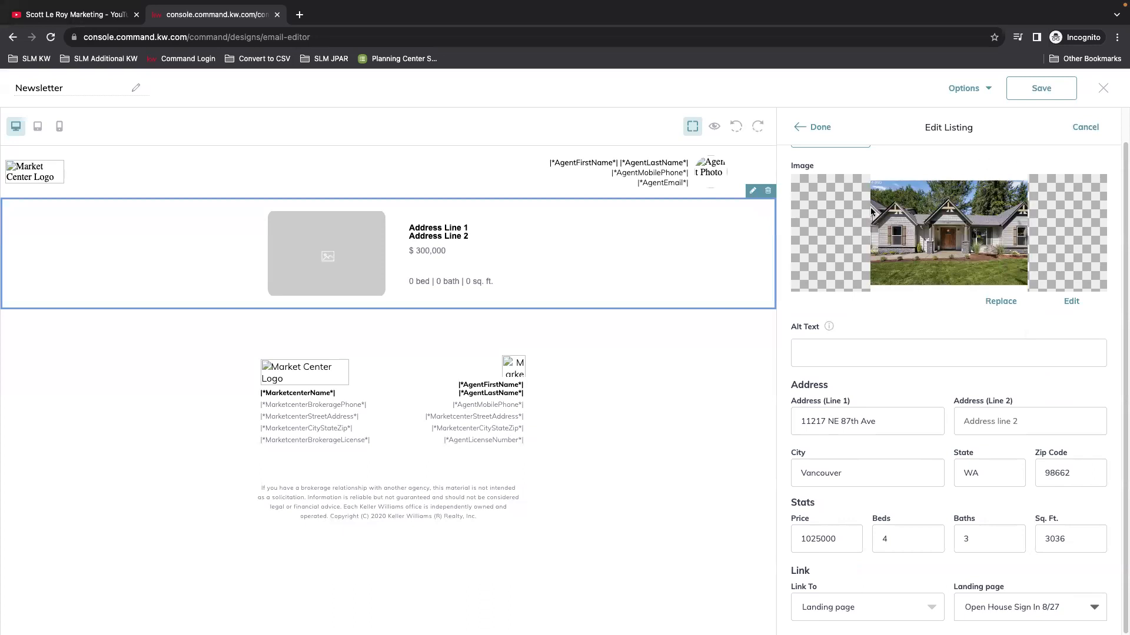
left_click(819, 126)
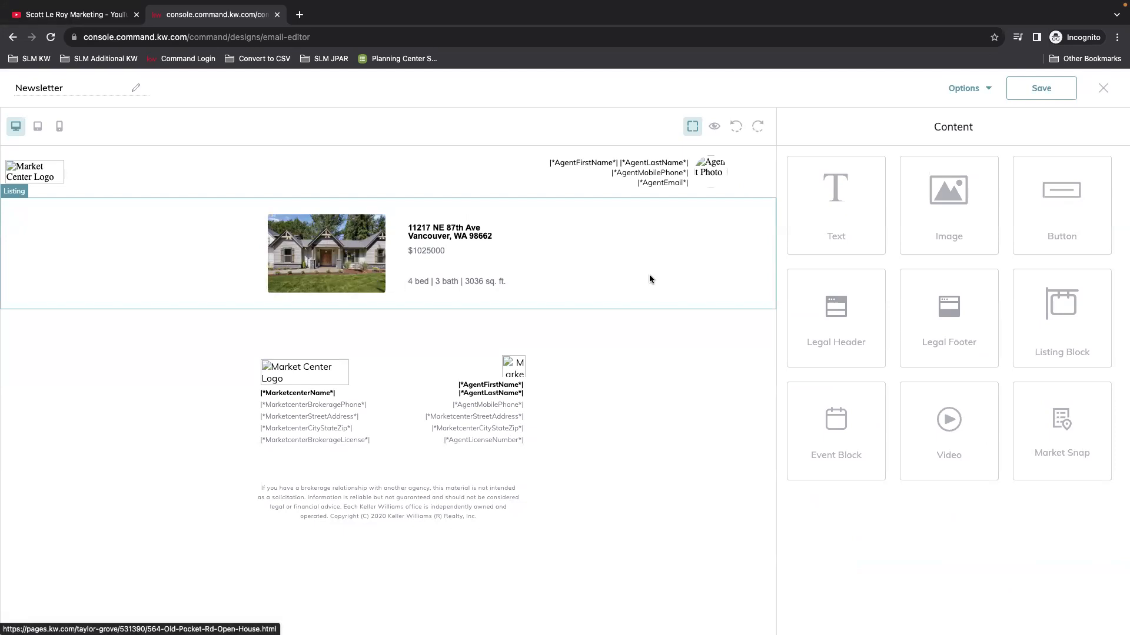
left_click_drag(1050, 309, 477, 340)
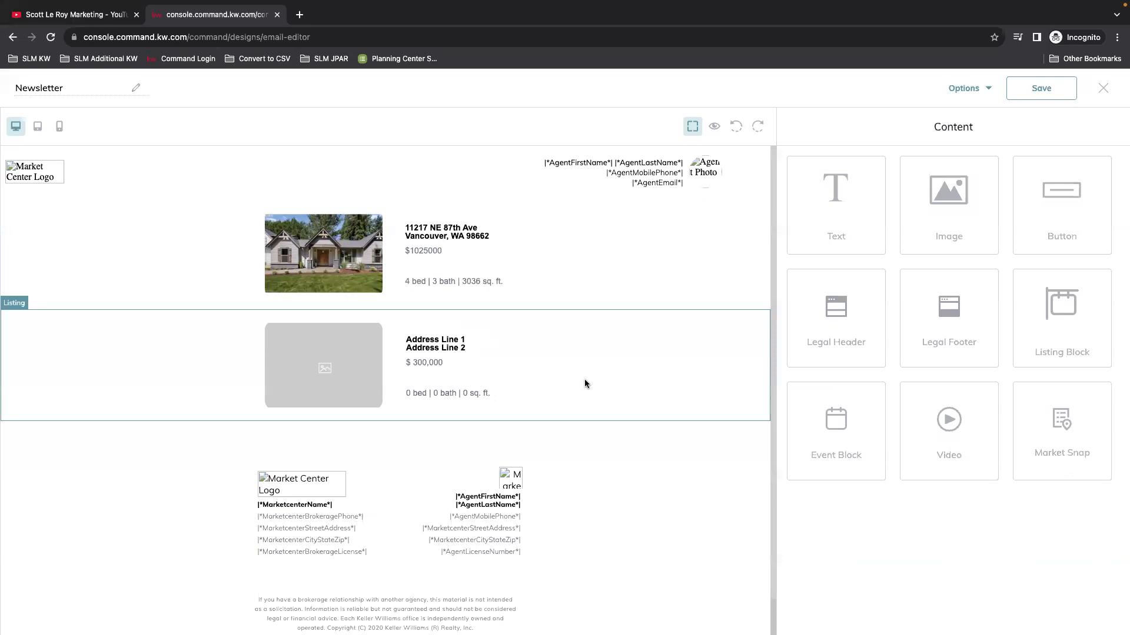
left_click(413, 363)
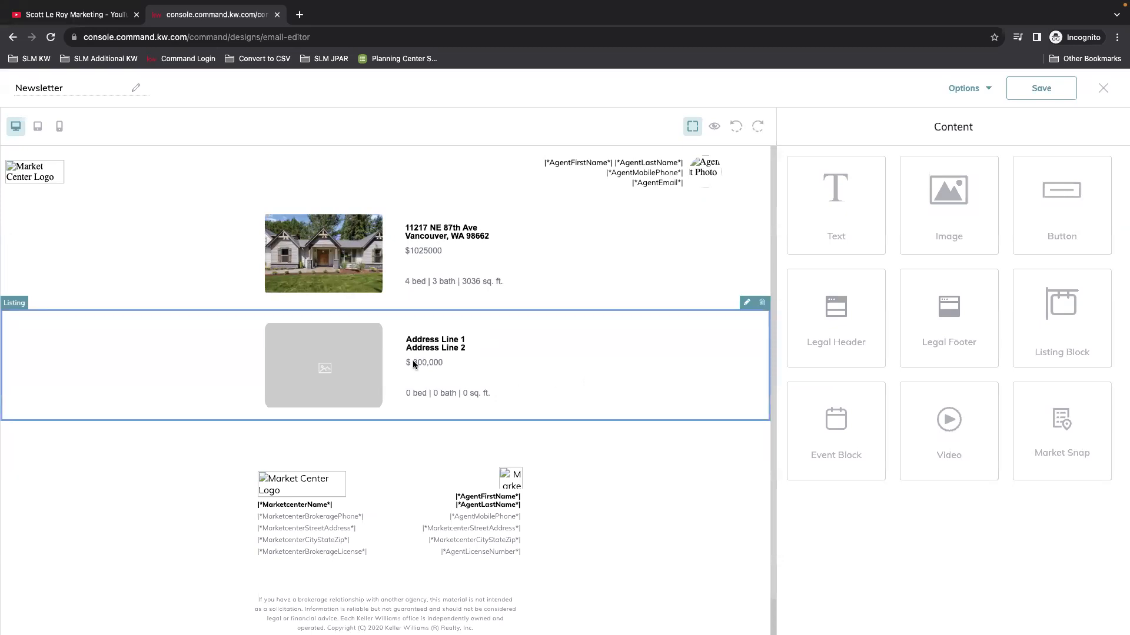
left_click(746, 304)
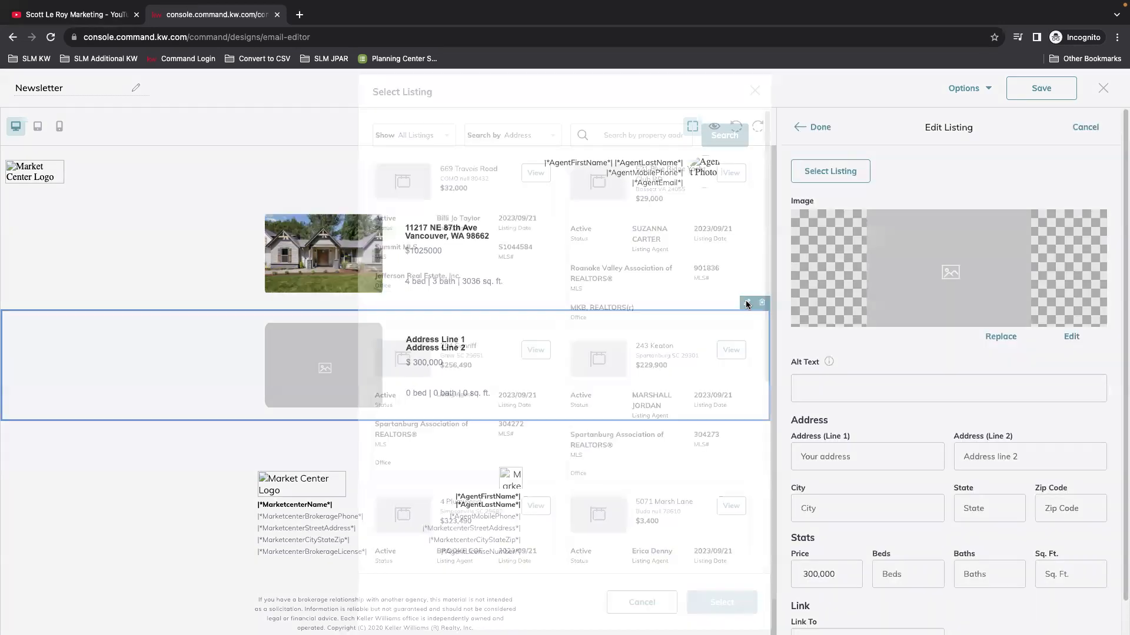
left_click(466, 134)
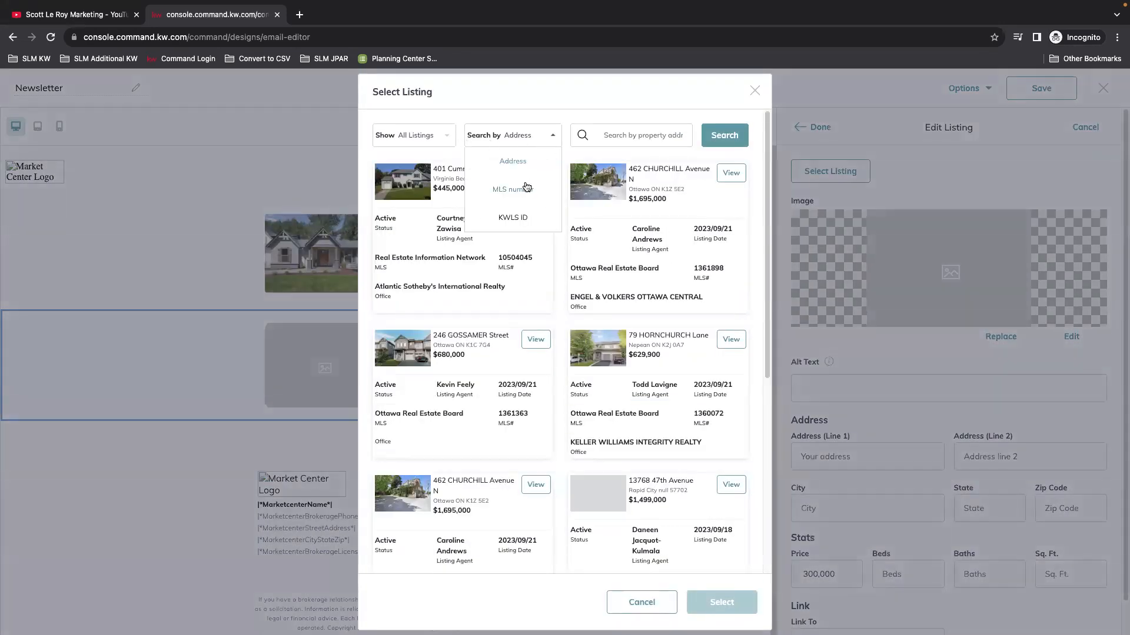
left_click(500, 188)
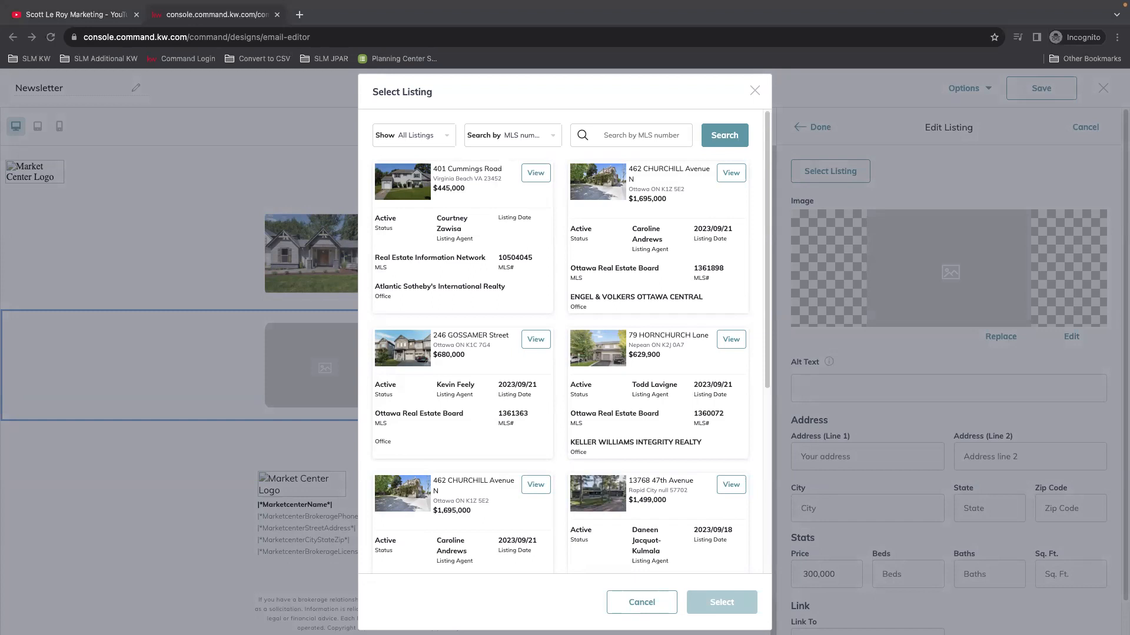
right_click(644, 134)
left_click(677, 220)
left_click(718, 139)
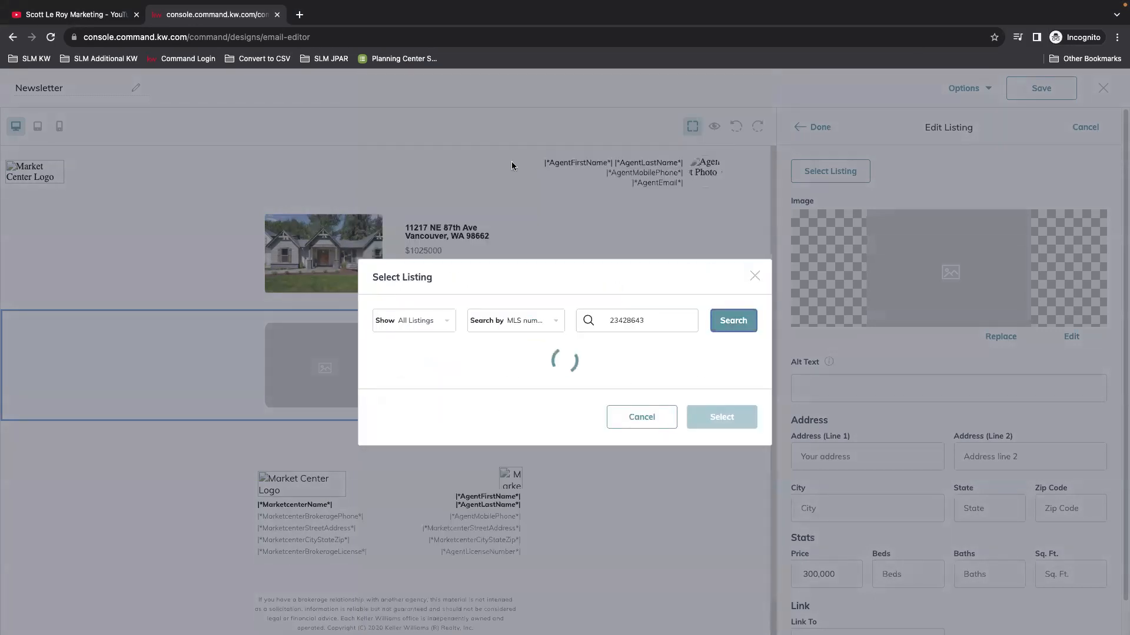
left_click(545, 293)
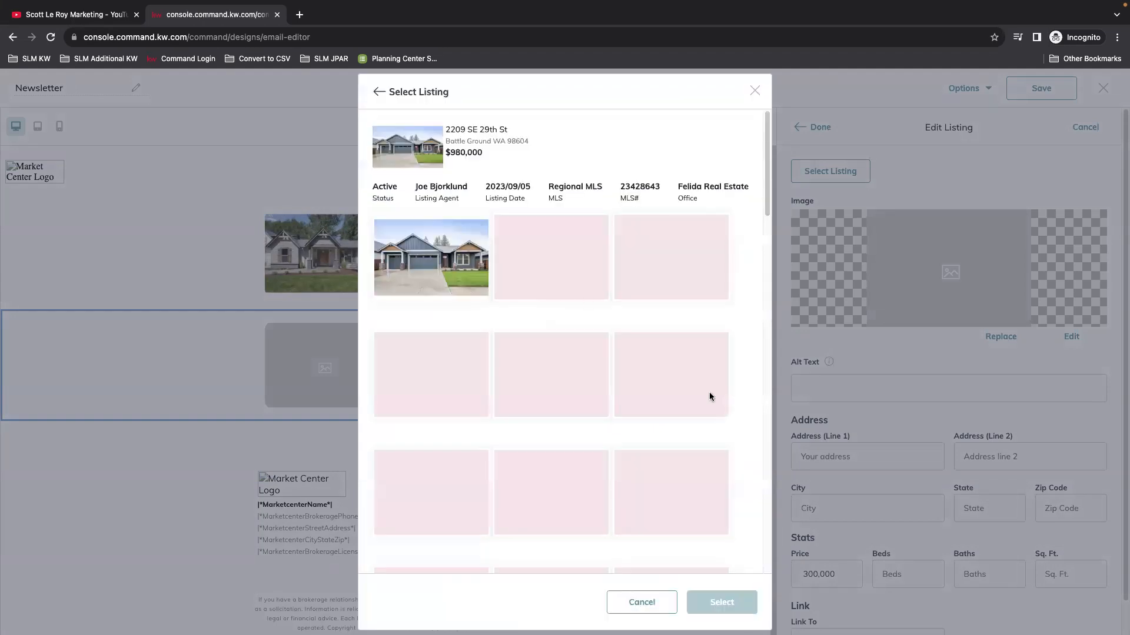
left_click(738, 596)
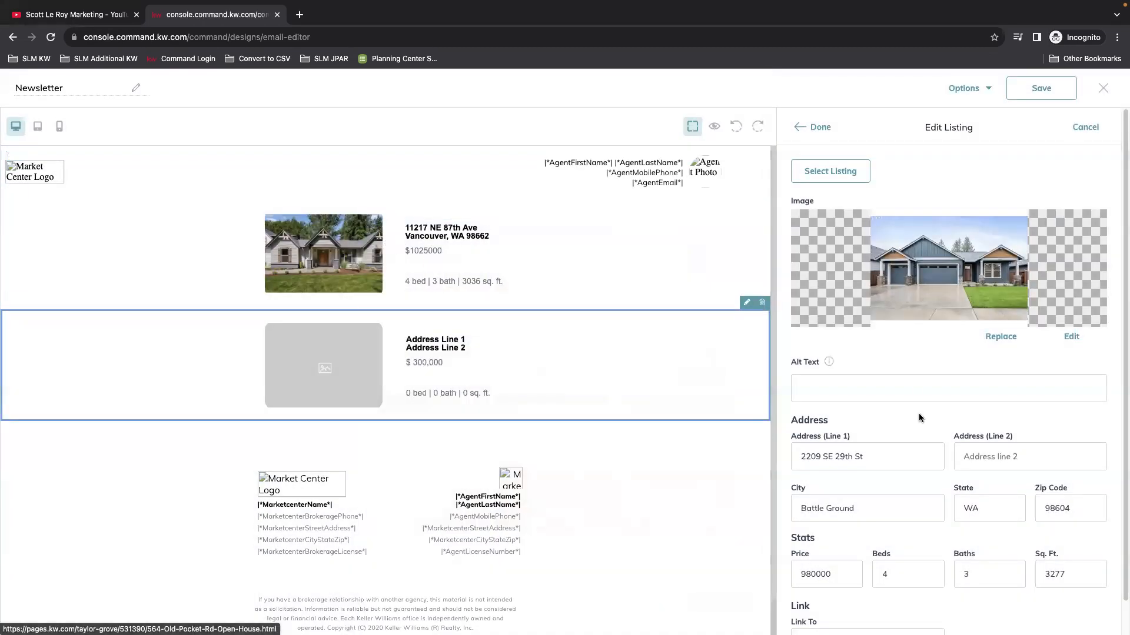
scroll(949, 416, "down", 1)
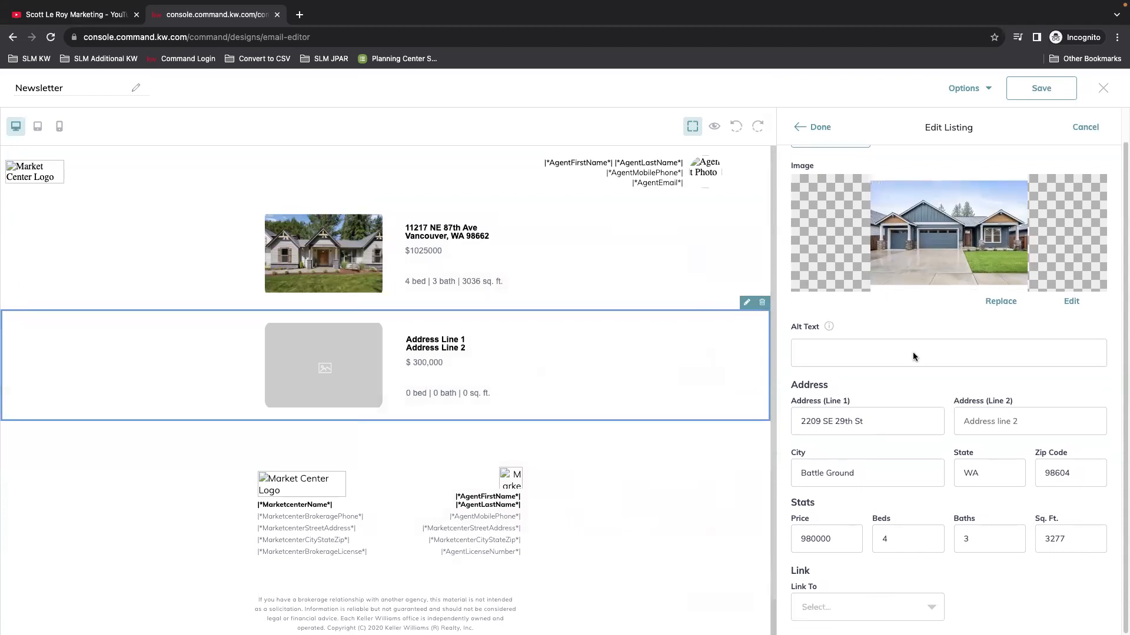
left_click(821, 127)
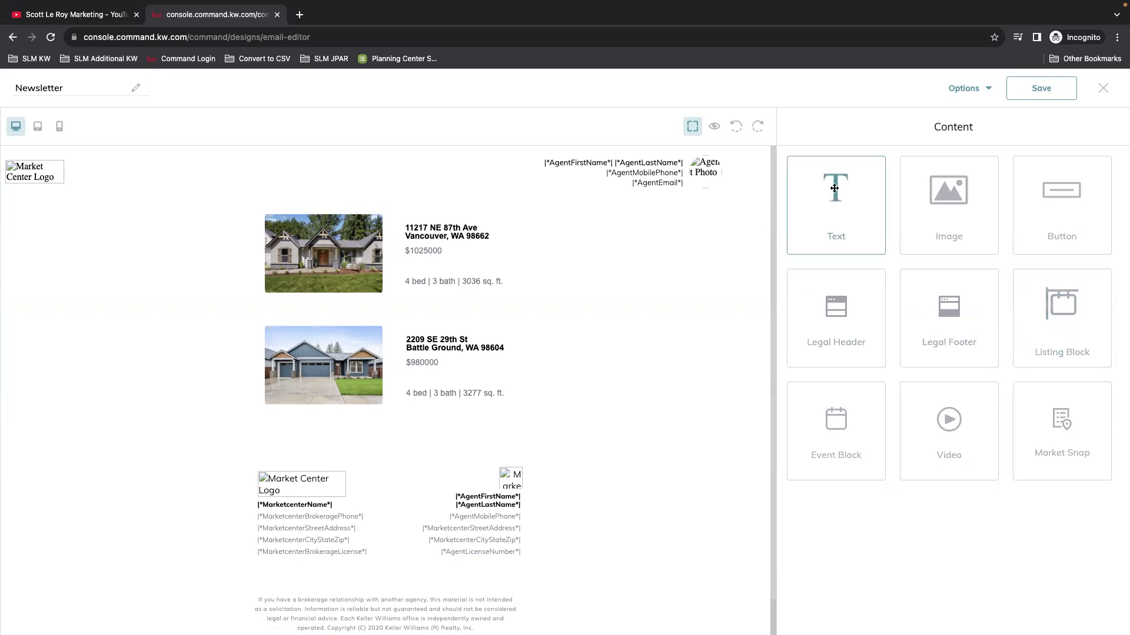
Step: Add a text block above the listings reading CHECK OUT OUR LATEST LISTING
left_click_drag(845, 220, 416, 186)
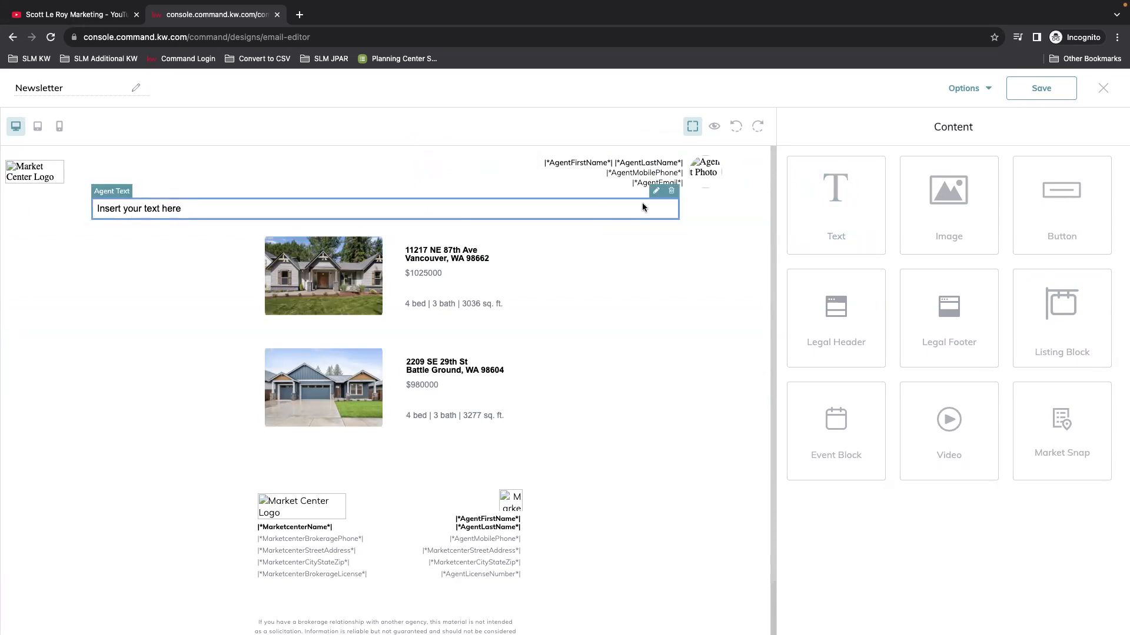
left_click(655, 191)
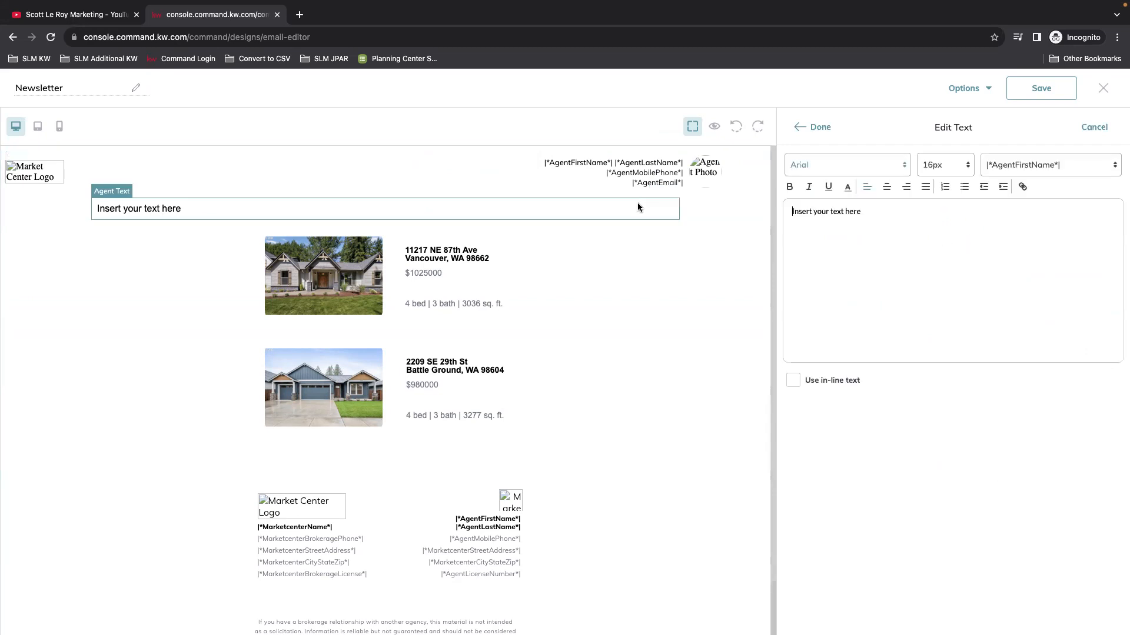
key("ctrl+a")
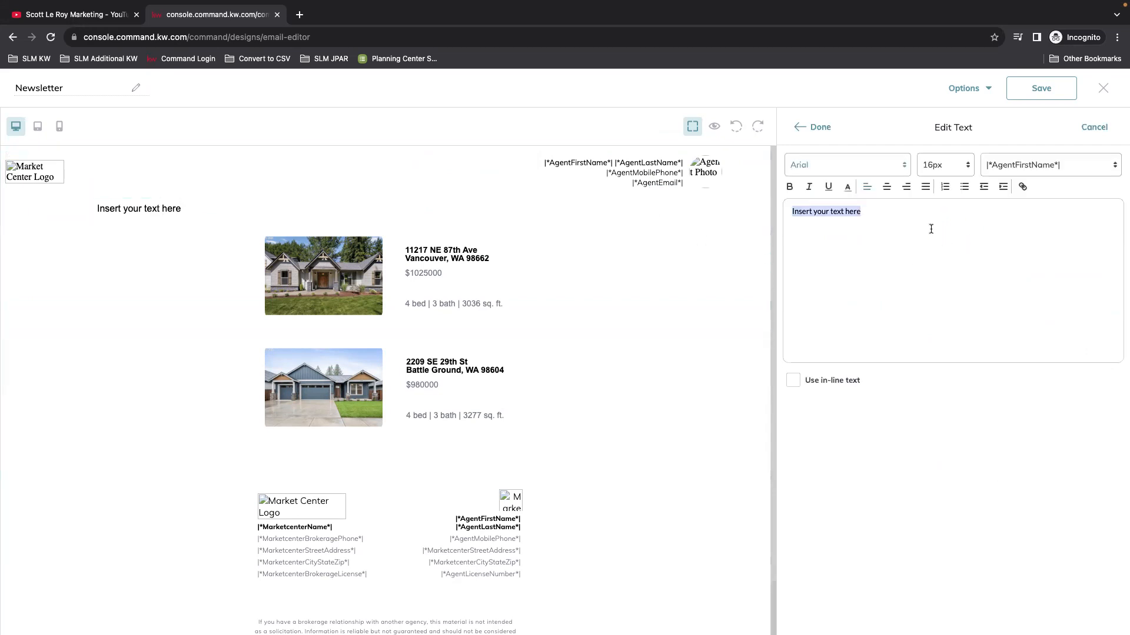
type("CHECK OUT OUR")
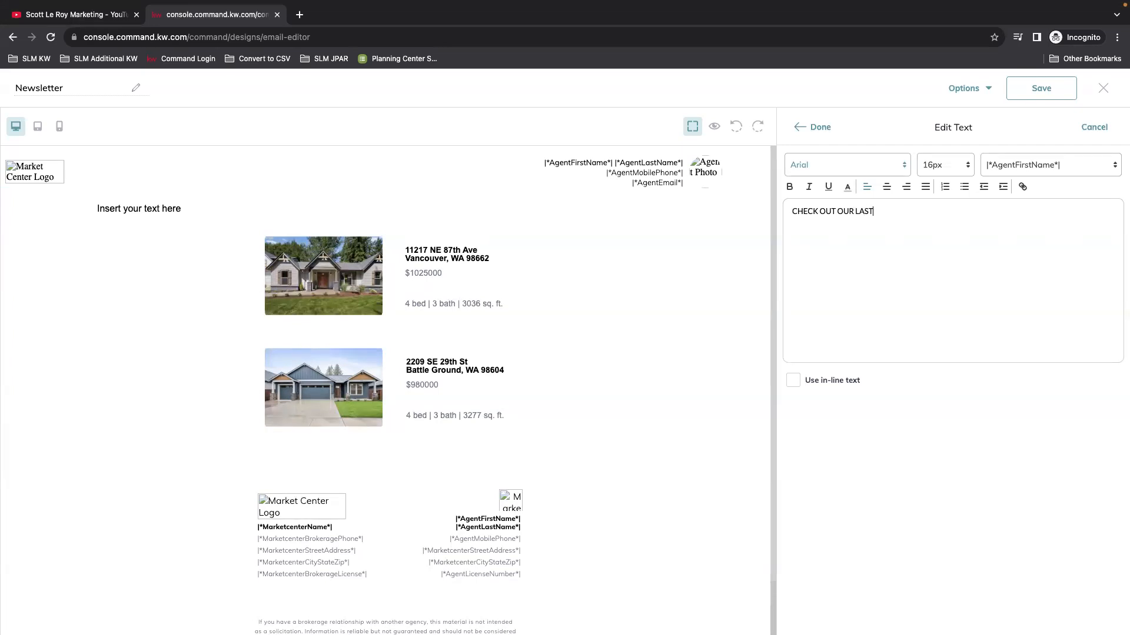
type(" LATEST LISTING")
Step: Format the heading centred, 26px, underlined and purple
left_click_drag(934, 213, 861, 197)
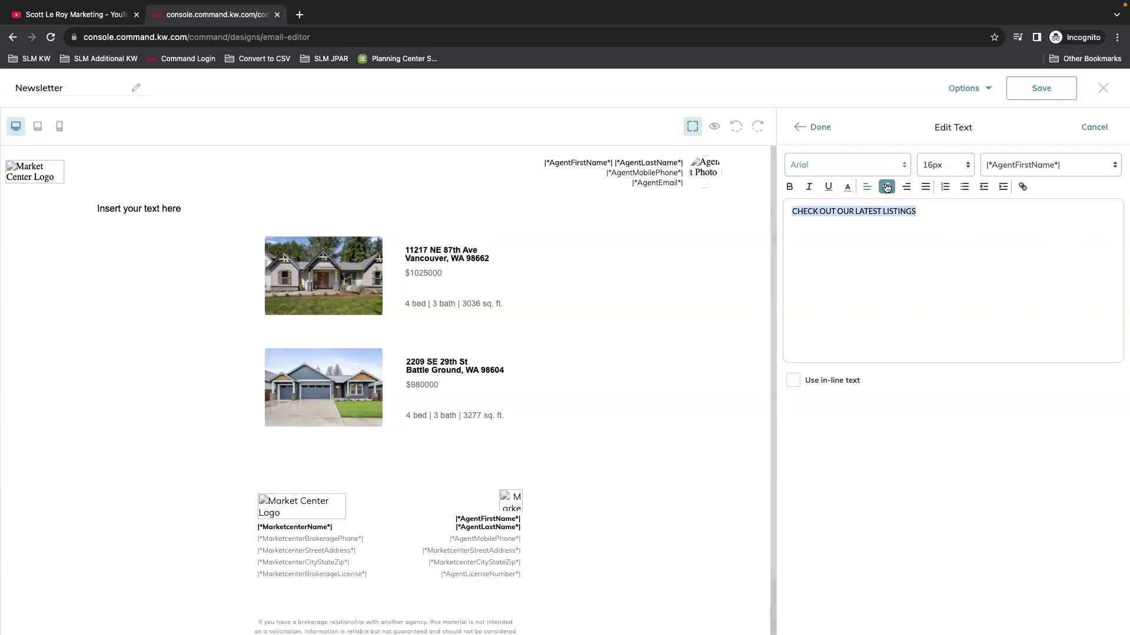
left_click(887, 187)
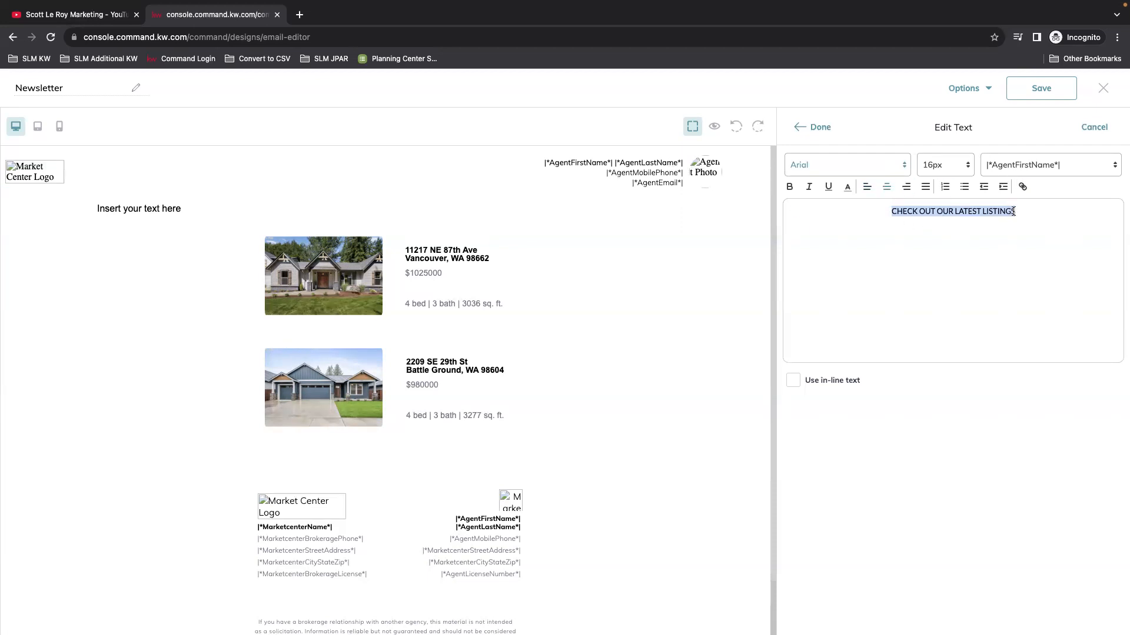
left_click(960, 164)
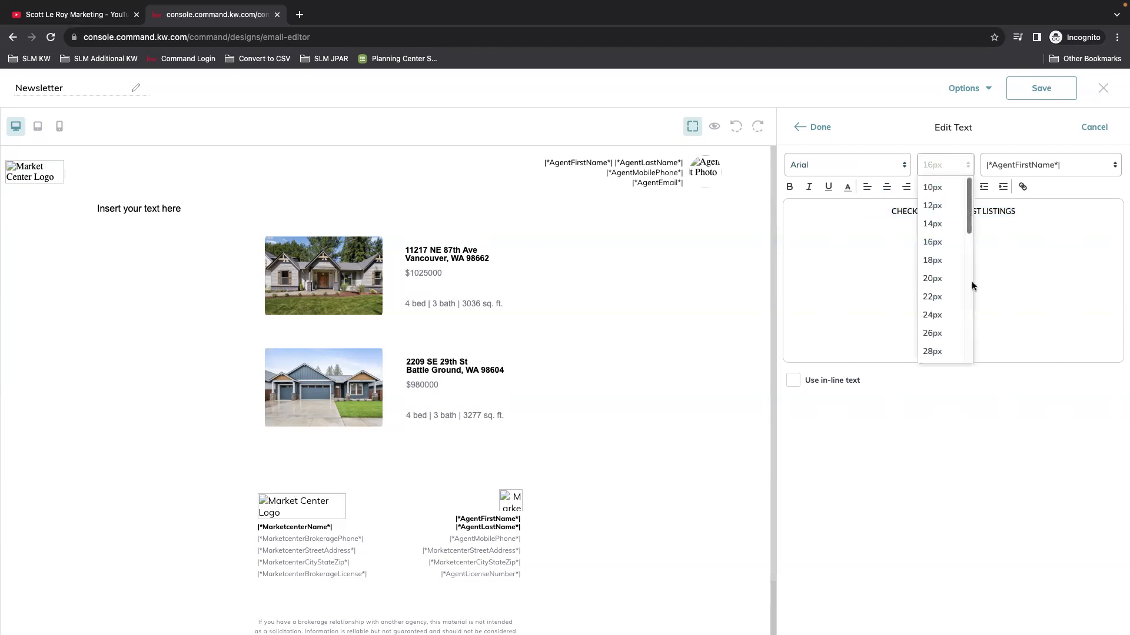
left_click(938, 333)
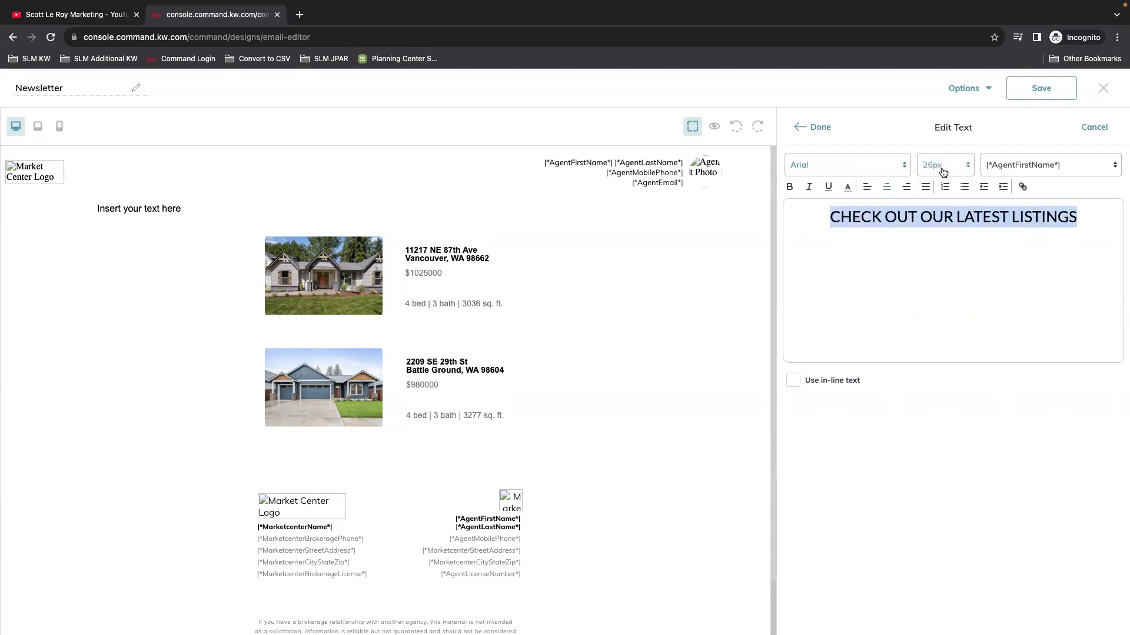
left_click(829, 187)
left_click(828, 188)
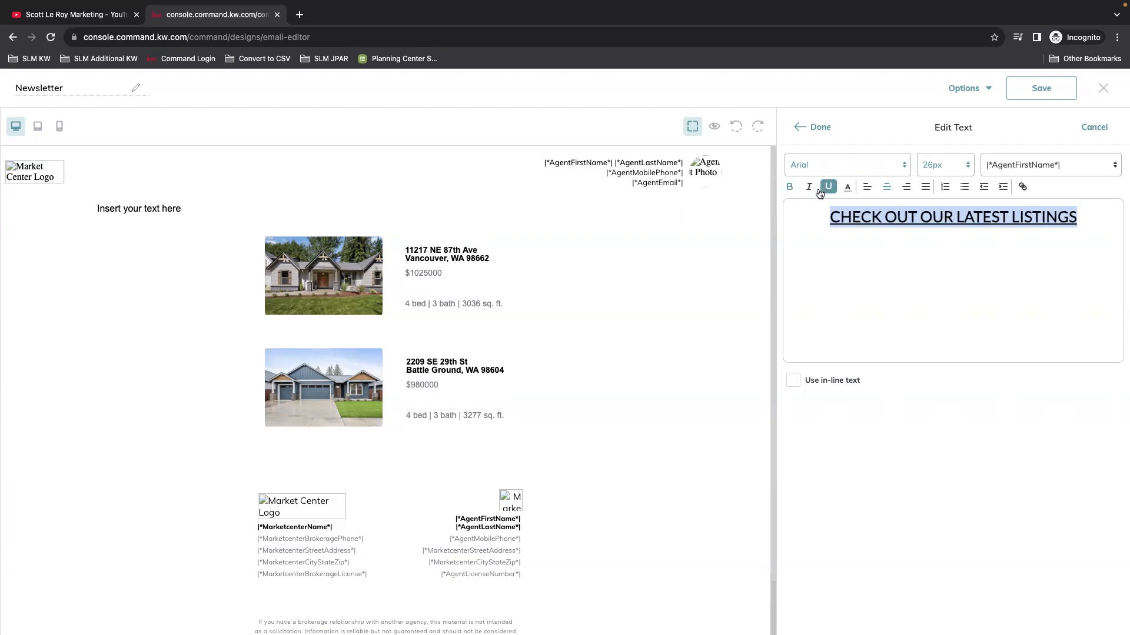
left_click(848, 188)
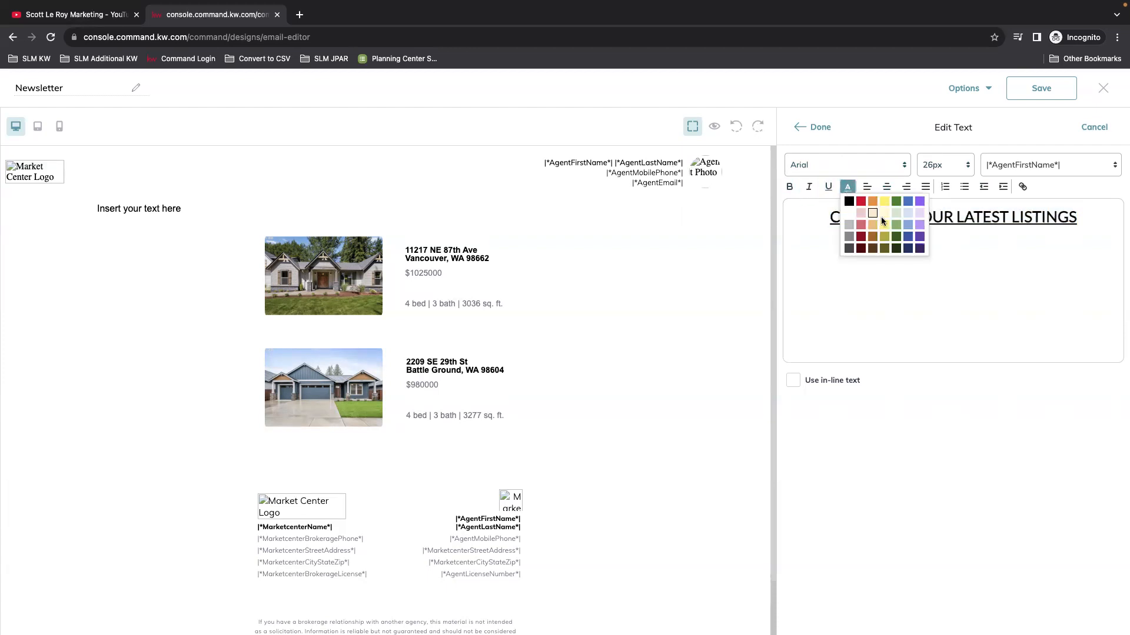
left_click(920, 201)
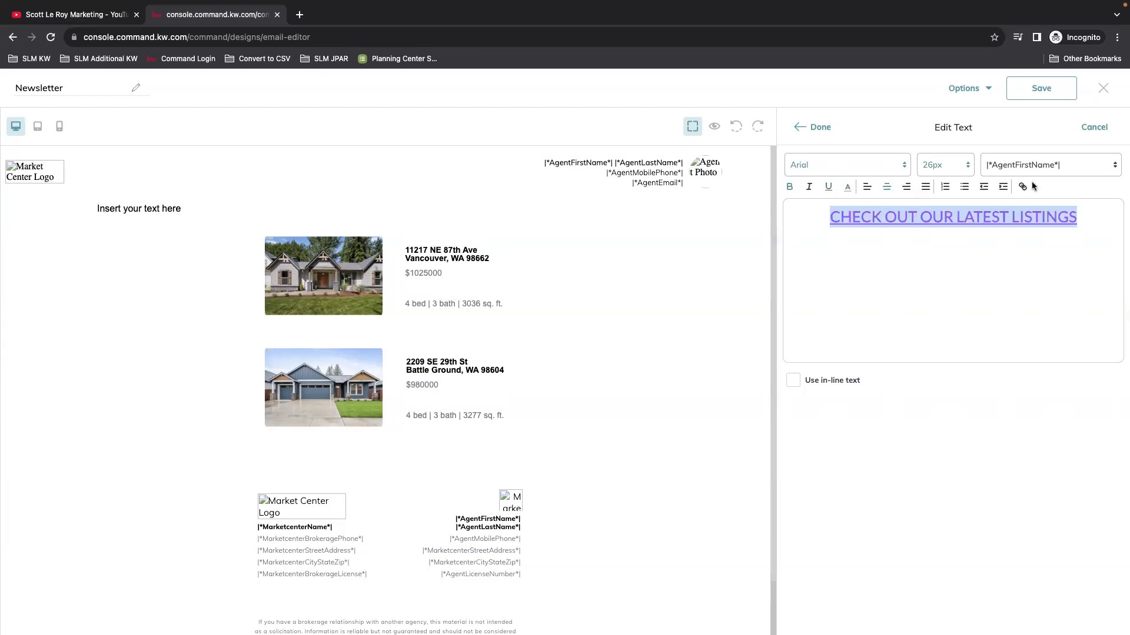
left_click(981, 225)
left_click(820, 215)
left_click(1031, 167)
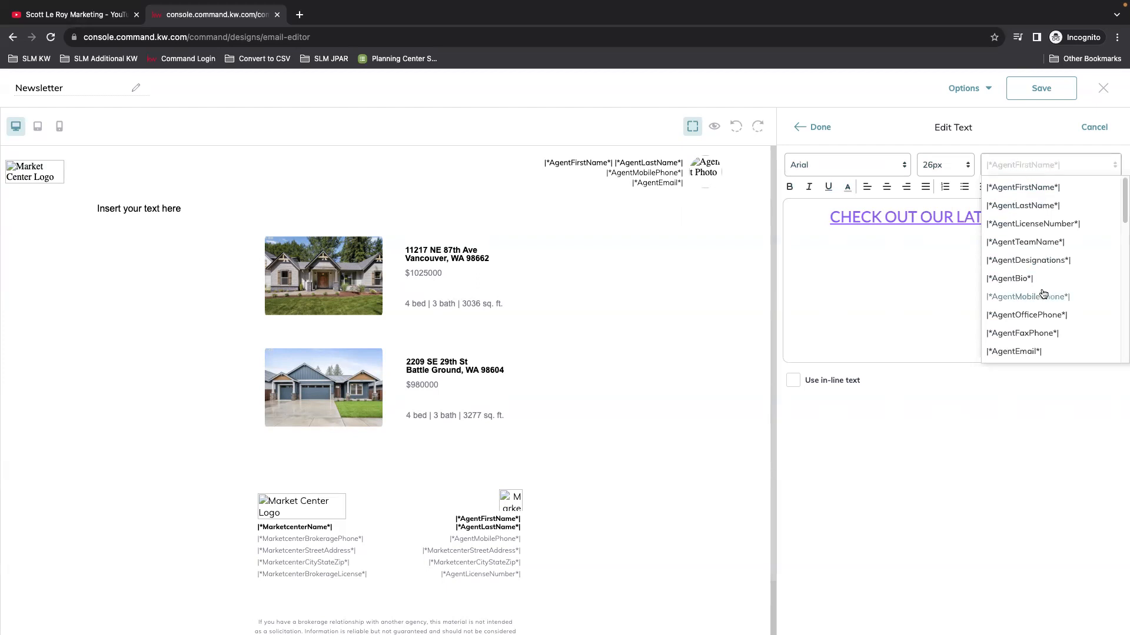
Step: Prefix the heading with the |*ContactFirstName*| merge field and a comma, then apply it
scroll(1089, 317, "down", 5)
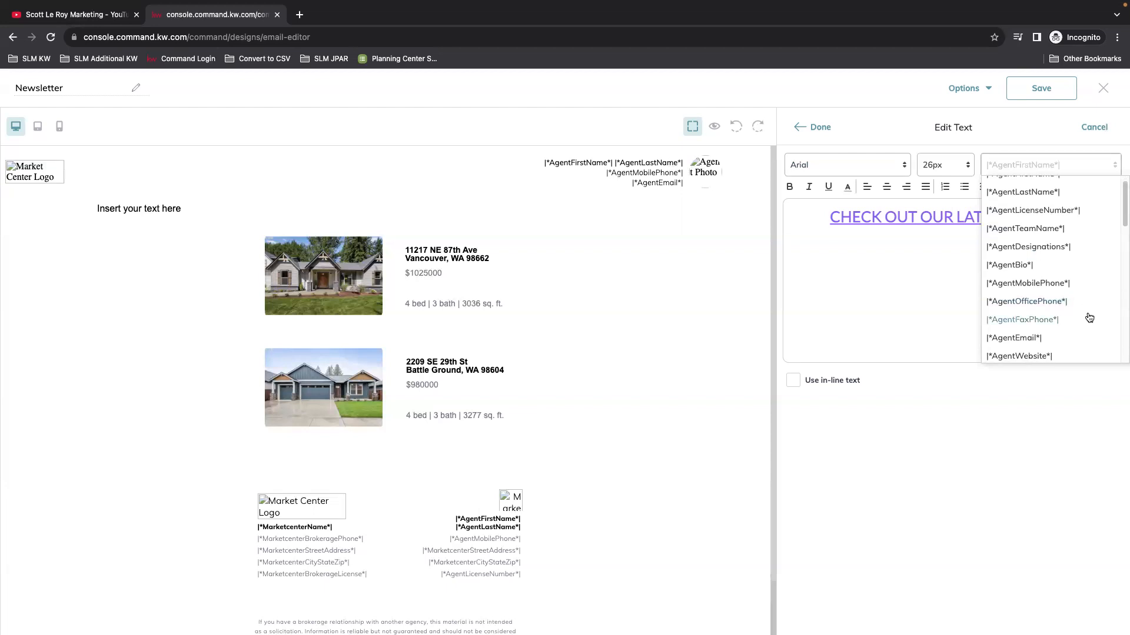
scroll(1089, 316, "down", 4)
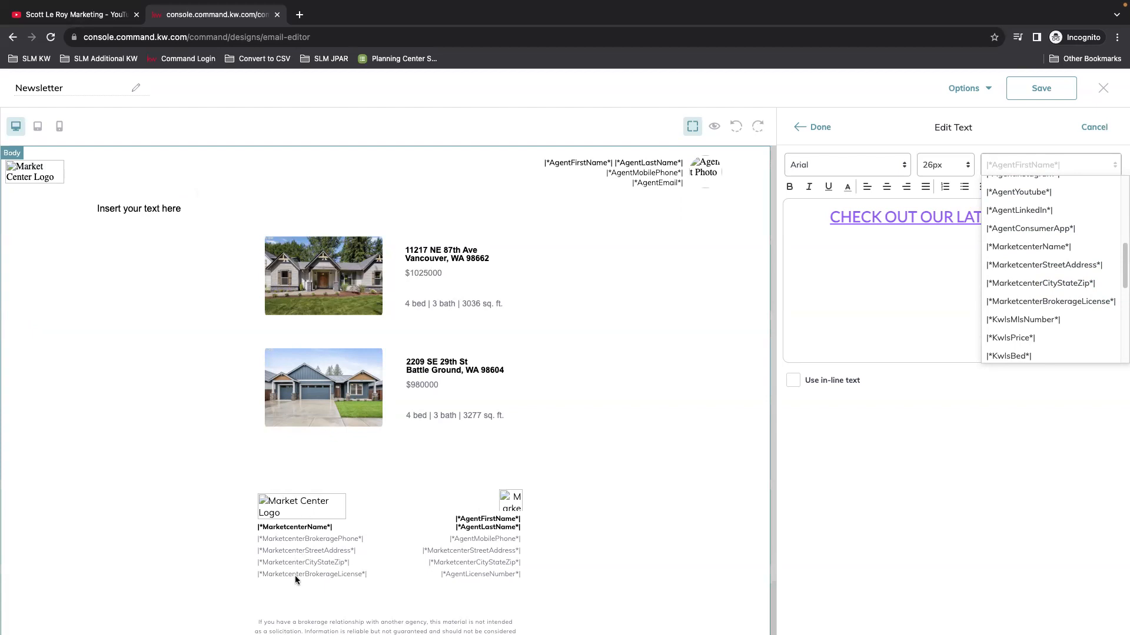
scroll(1053, 329, "down", 3)
scroll(1064, 334, "down", 5)
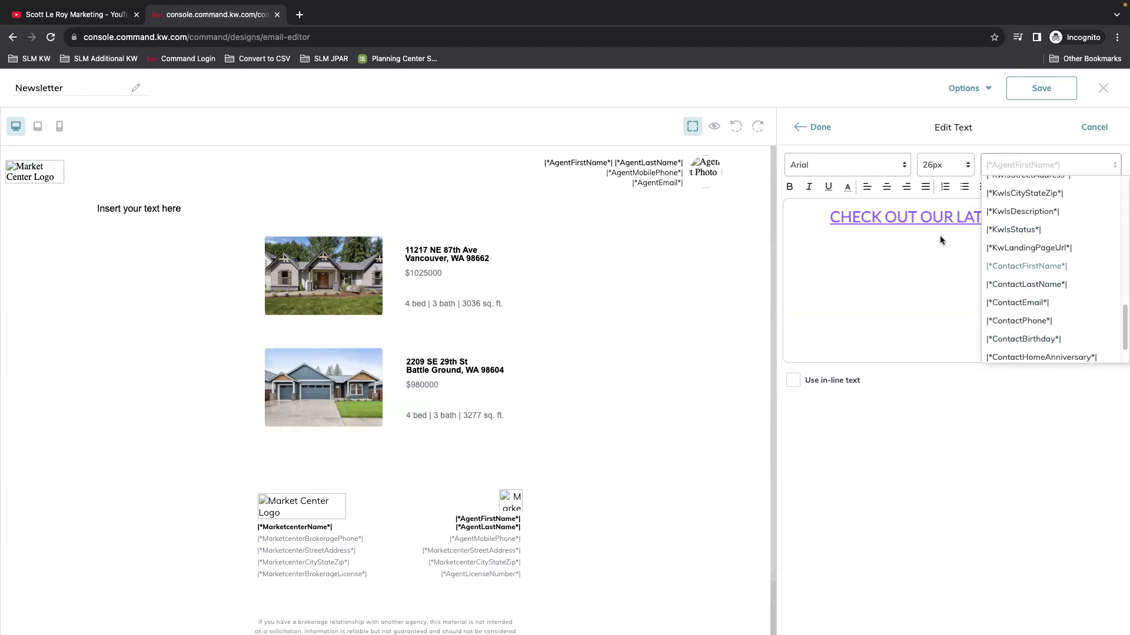
left_click(1042, 267)
type(",")
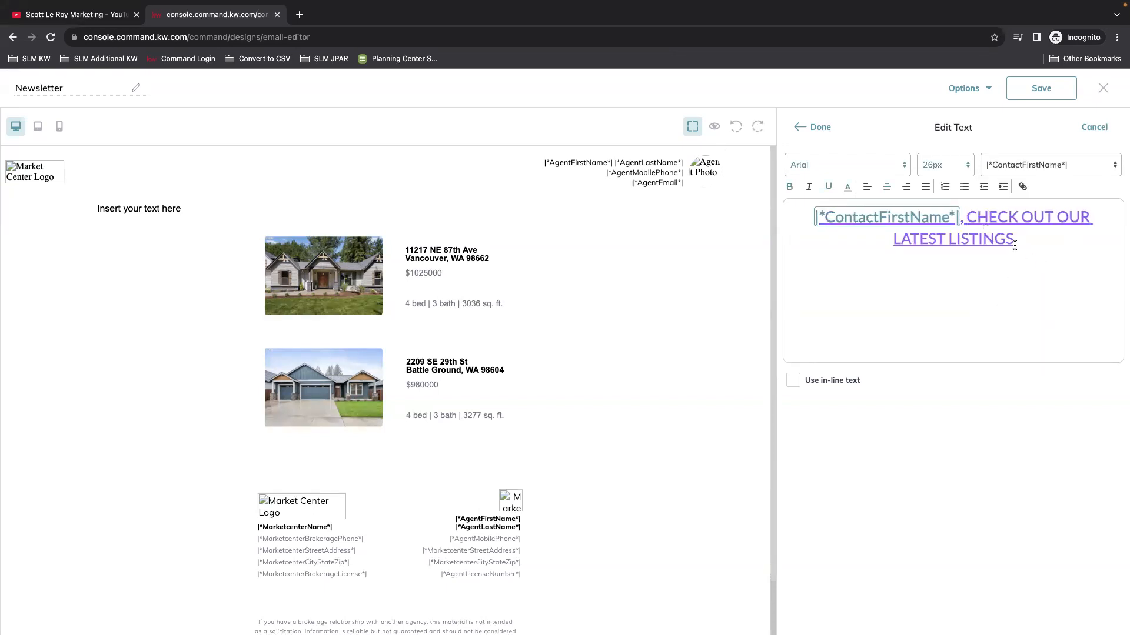
left_click(808, 128)
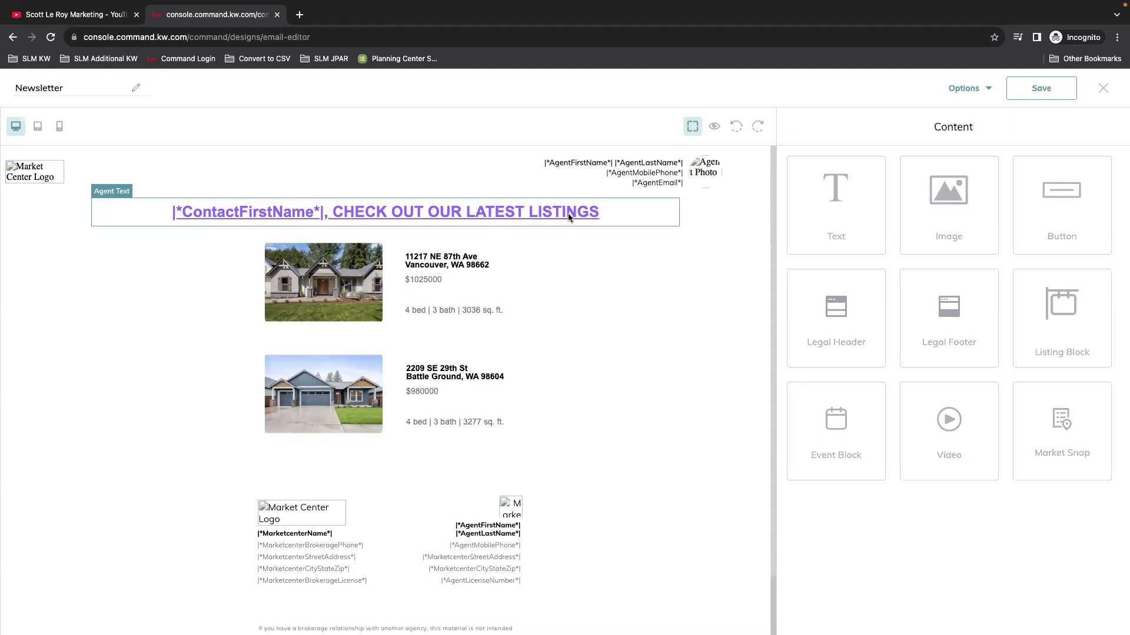
left_click(714, 129)
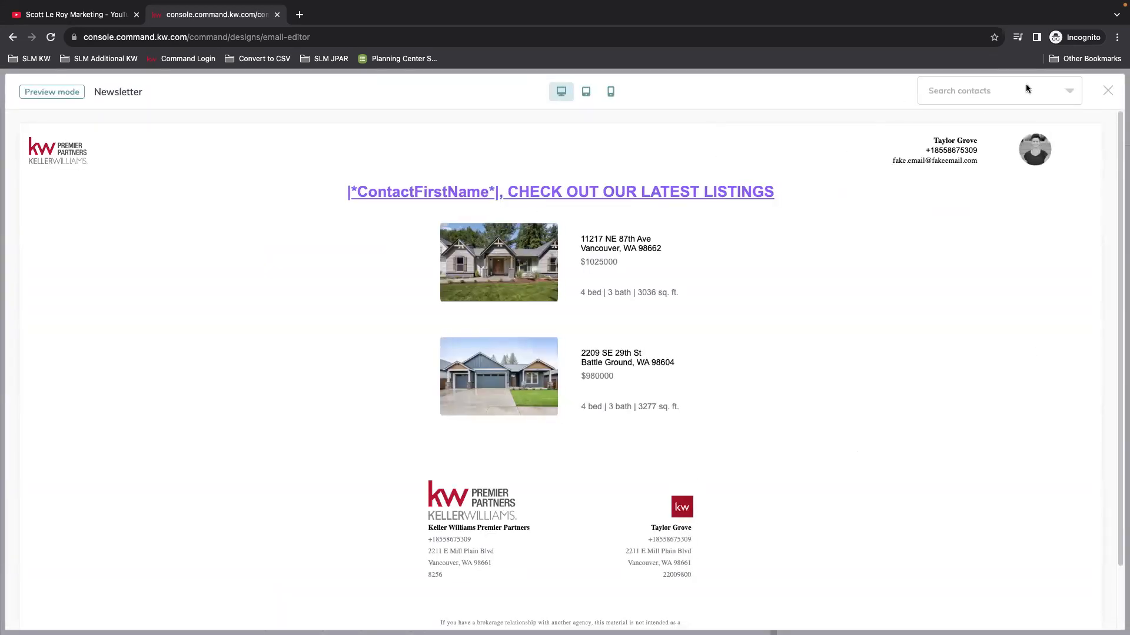
left_click(980, 90)
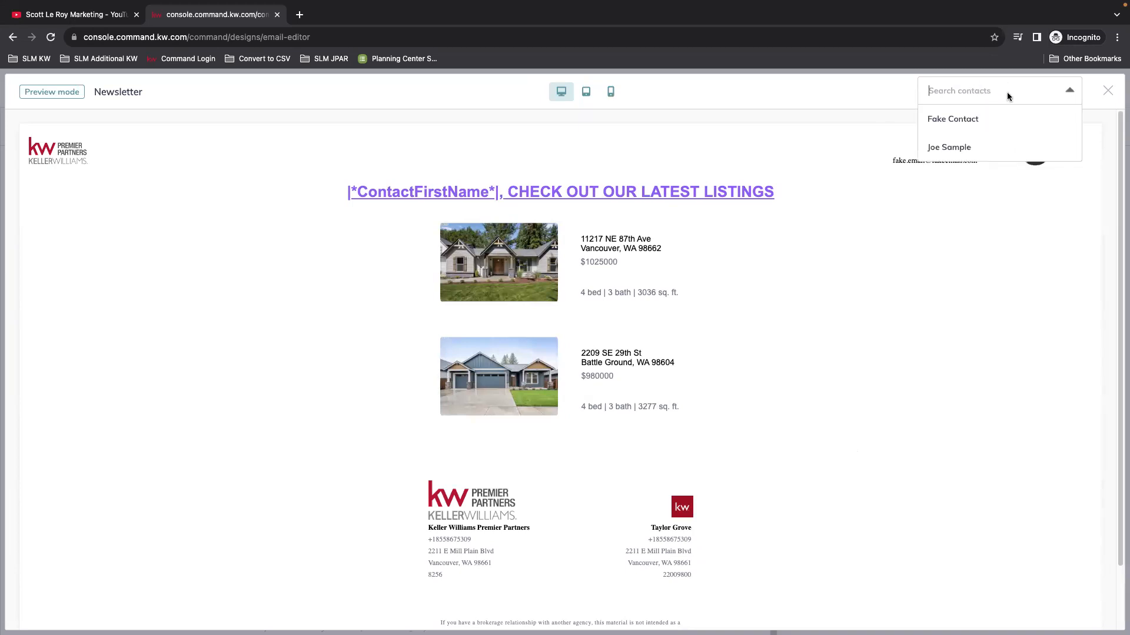
left_click(979, 118)
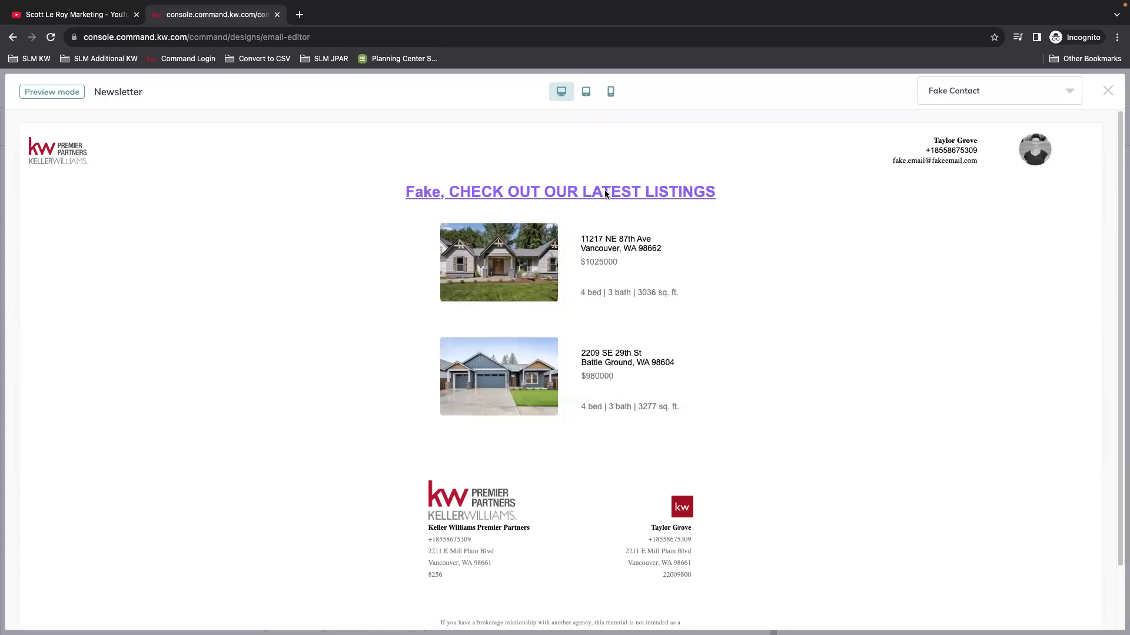
left_click(965, 92)
left_click(954, 154)
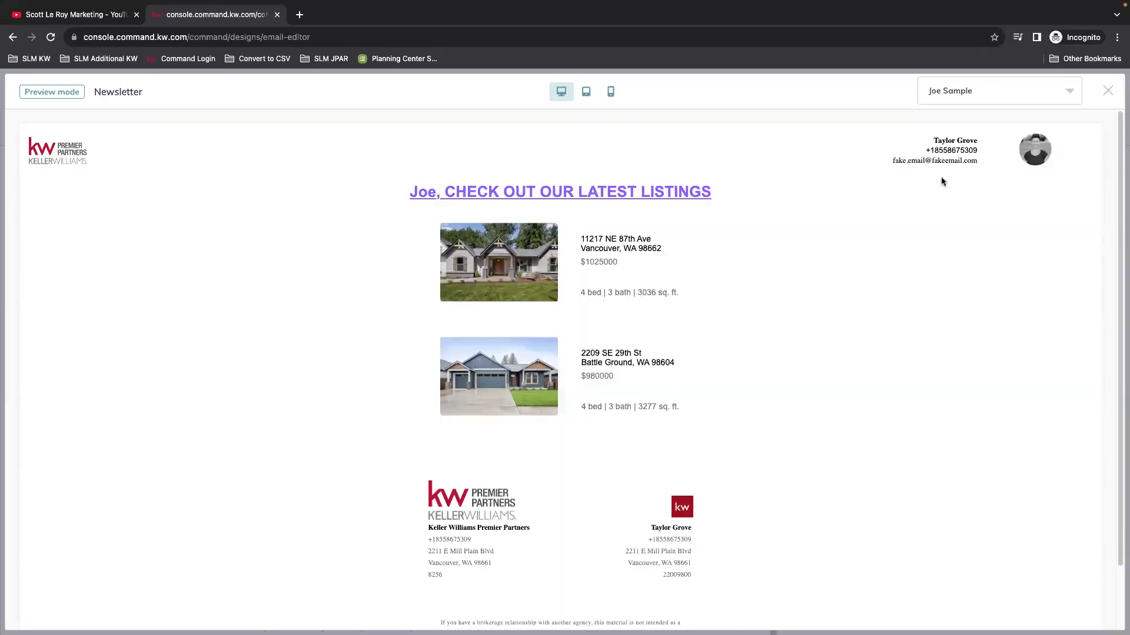
left_click(1107, 91)
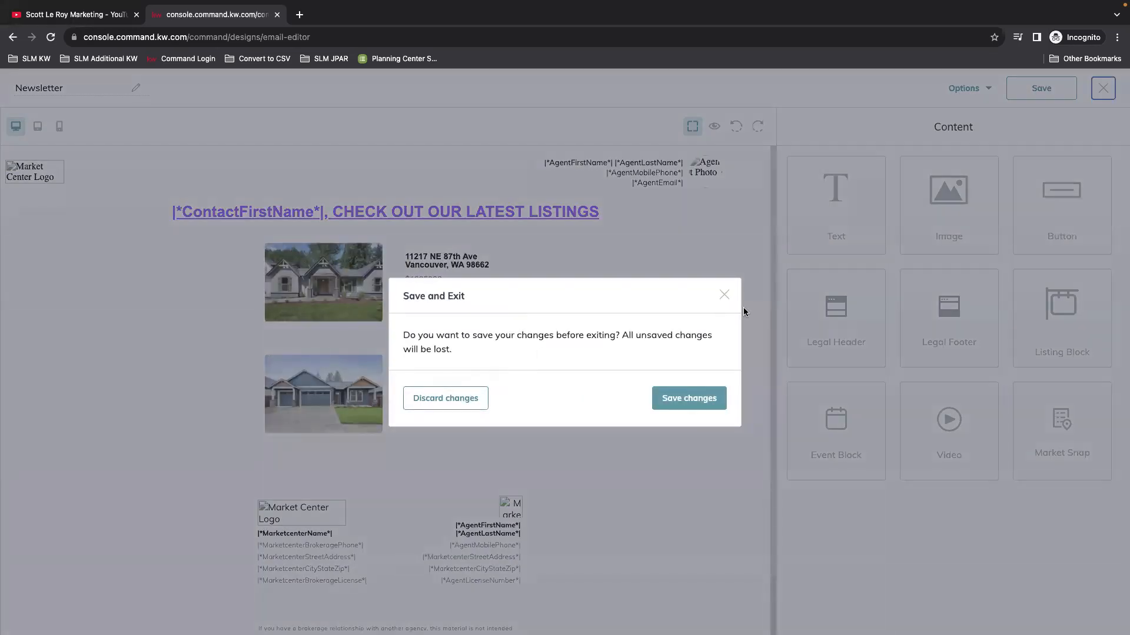
left_click(724, 295)
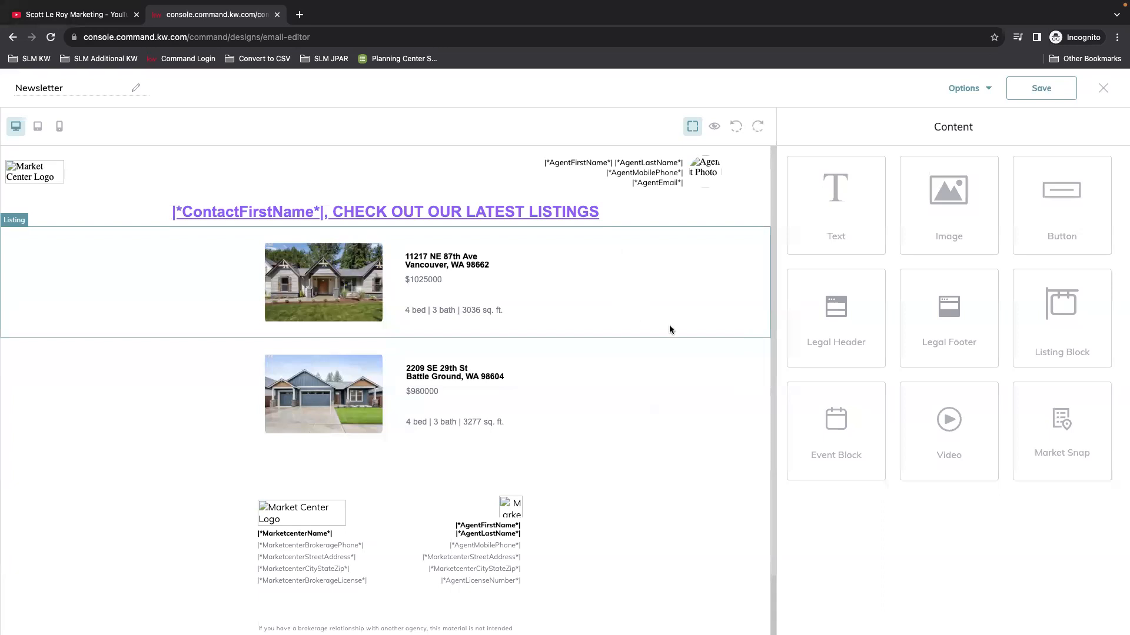
Step: Drag an Event Block in below the two listings
scroll(692, 397, "down", 1)
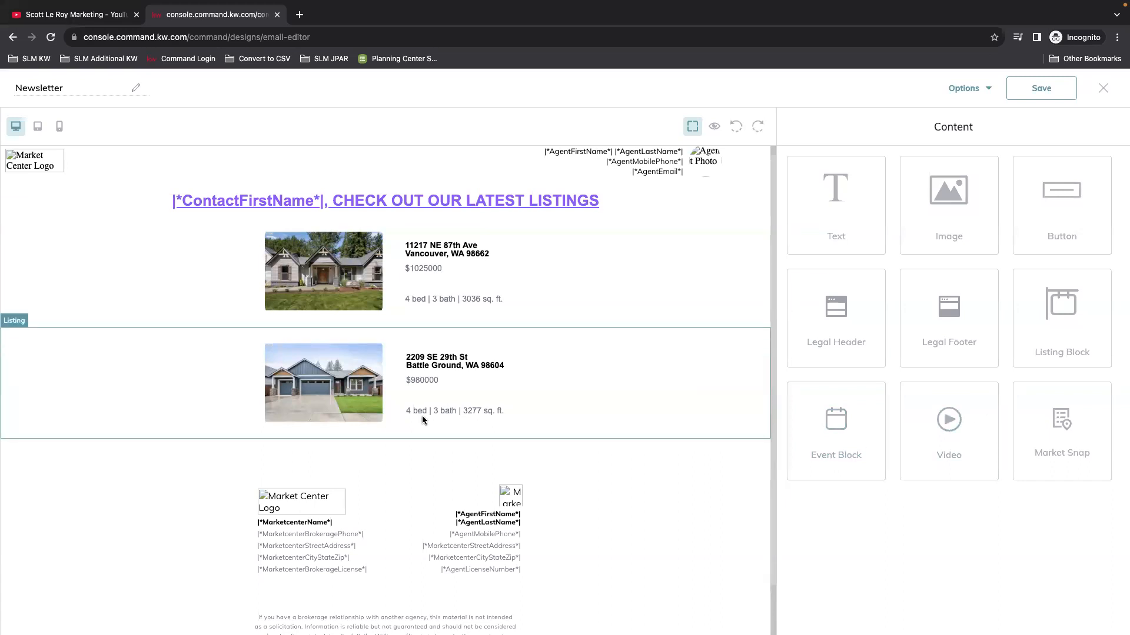
scroll(421, 416, "down", 1)
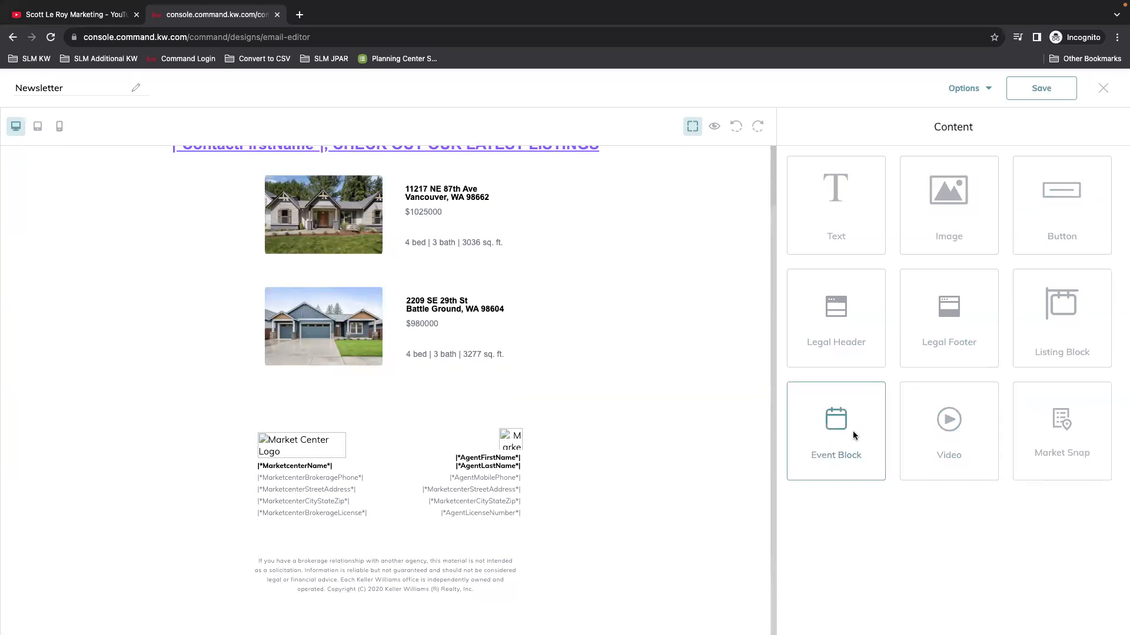
left_click_drag(842, 433, 408, 394)
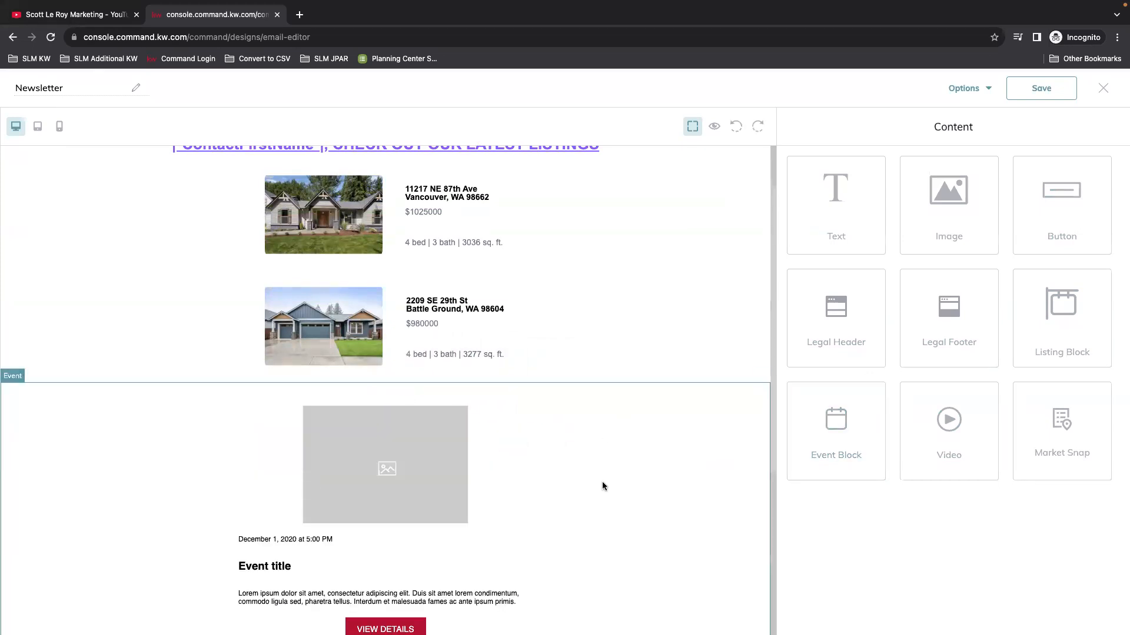
scroll(602, 480, "down", 3)
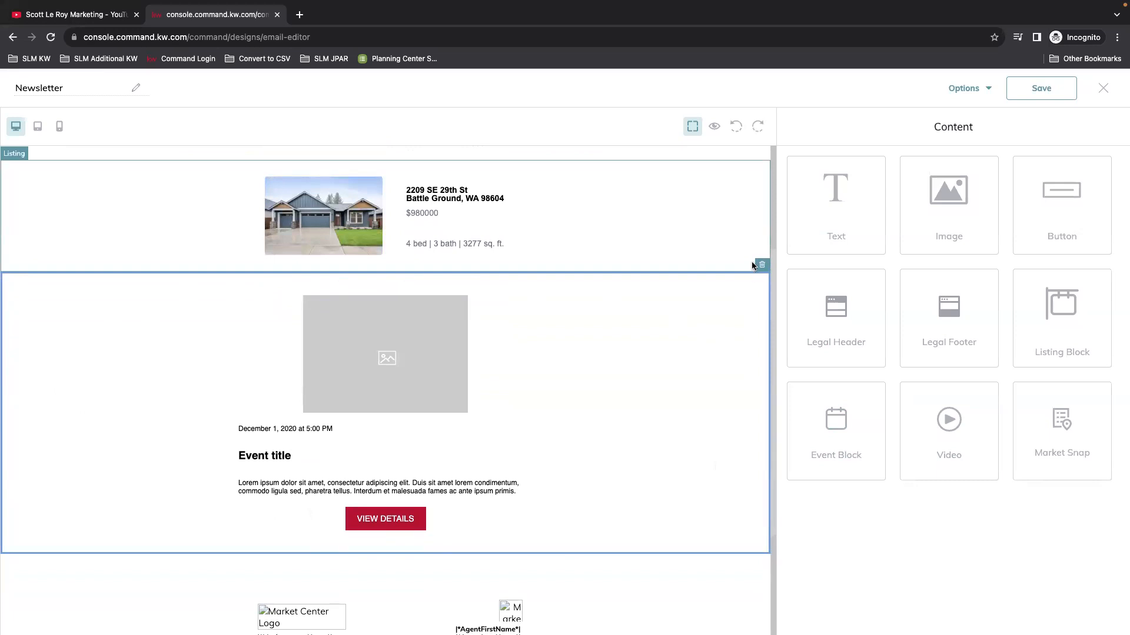
Step: Select the event's image, date, title and description, then open the image settings
left_click(323, 386)
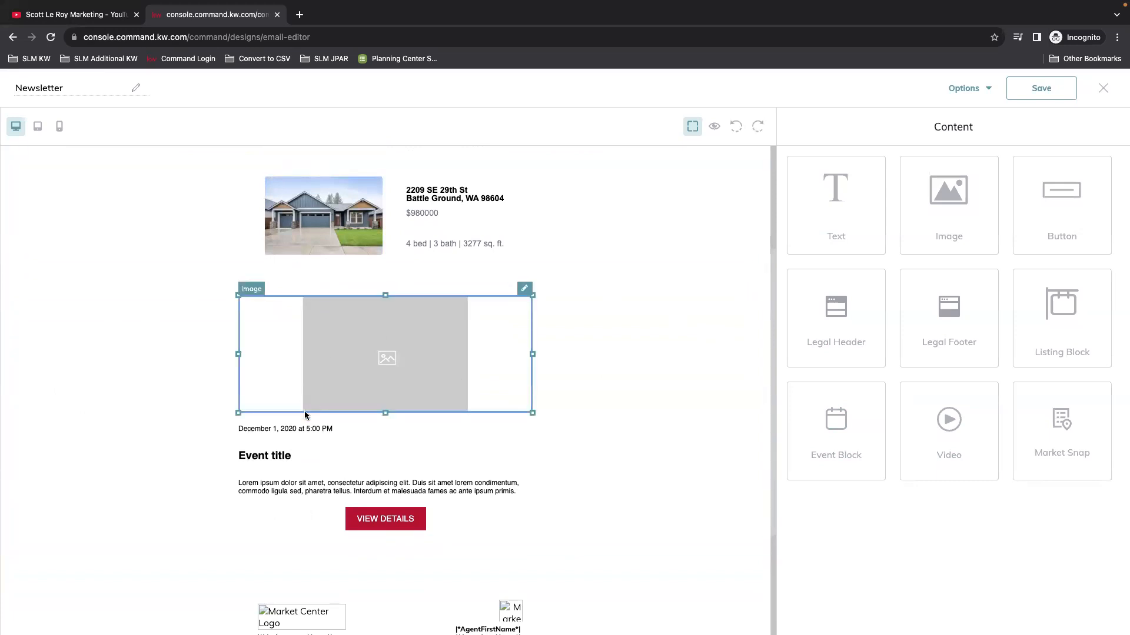
left_click(285, 429)
left_click(271, 458)
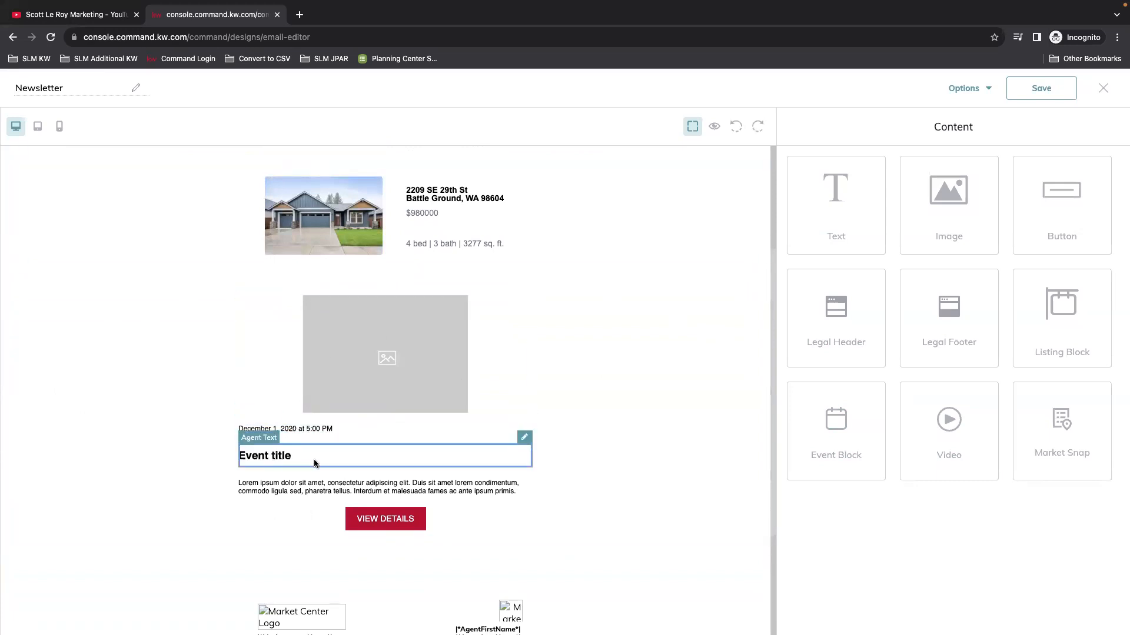
left_click(396, 486)
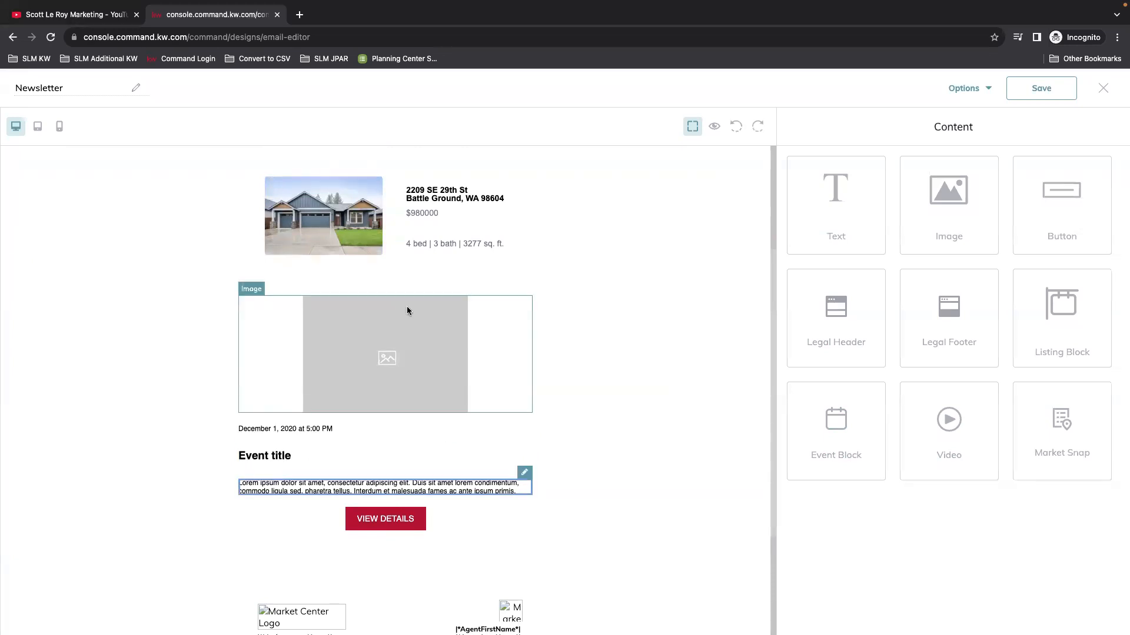
left_click(410, 334)
left_click(523, 291)
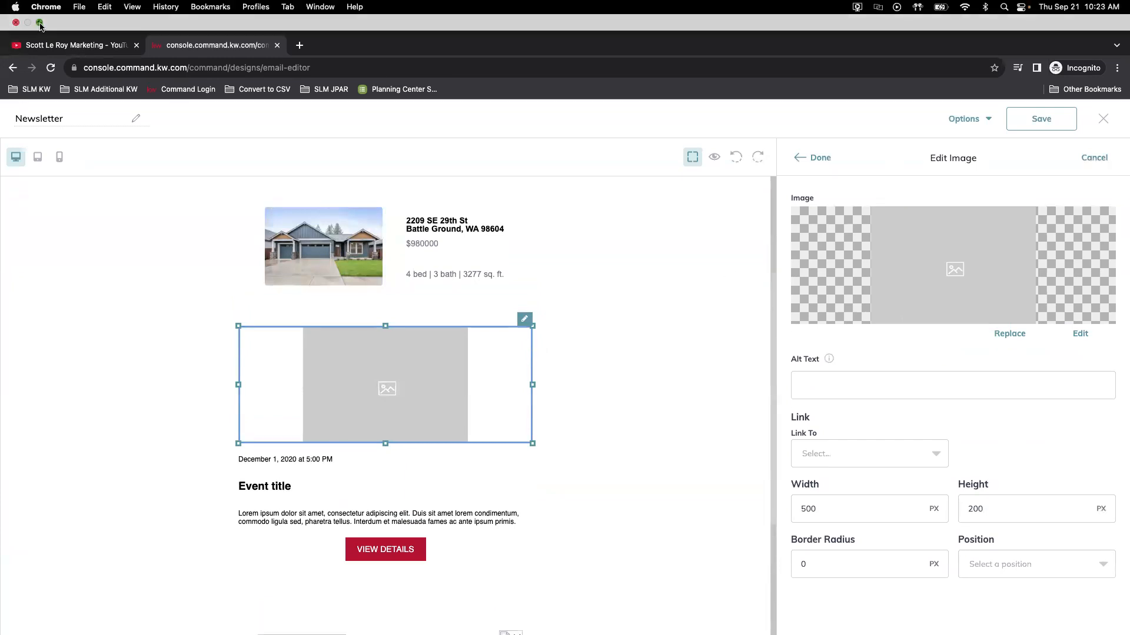
Step: Exit full screen and drop Food.jpg onto the event image, closing the tab it opens in
left_click(38, 24)
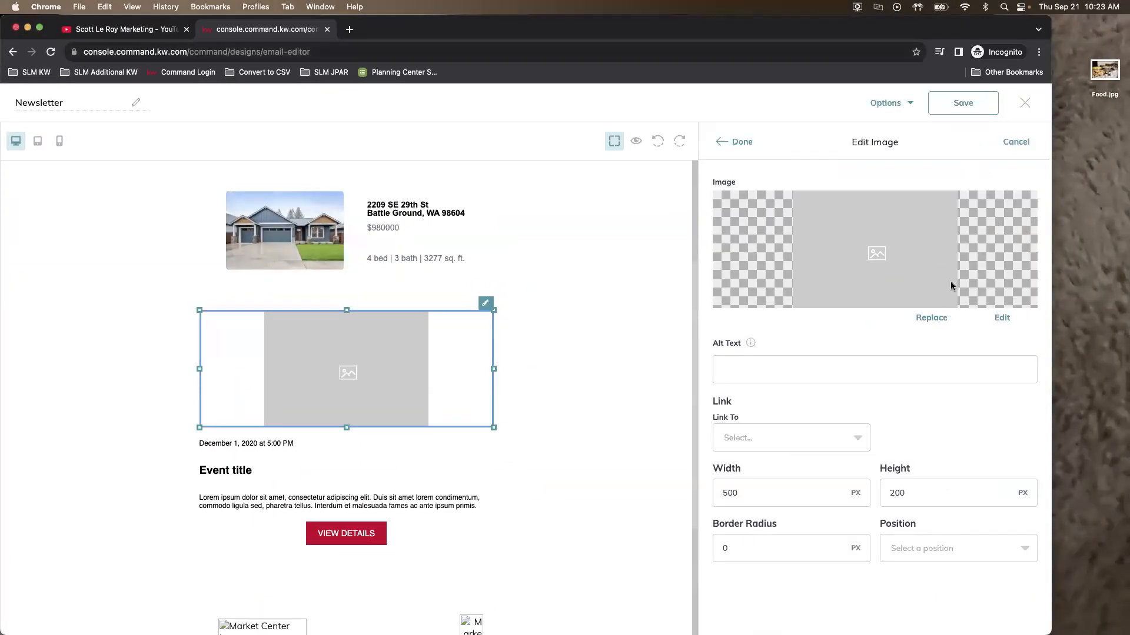
left_click_drag(1101, 76, 959, 277)
left_click(467, 29)
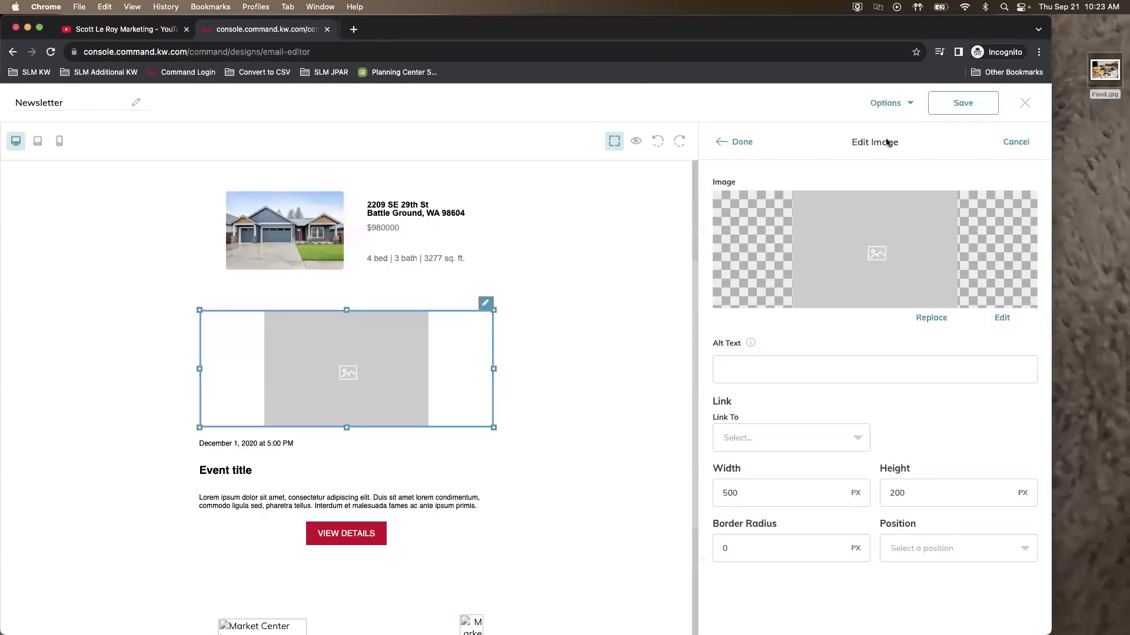
Step: Upload Food.jpg via Replace > Add Images, cancel after the 5MB error, and close the settings
left_click(929, 317)
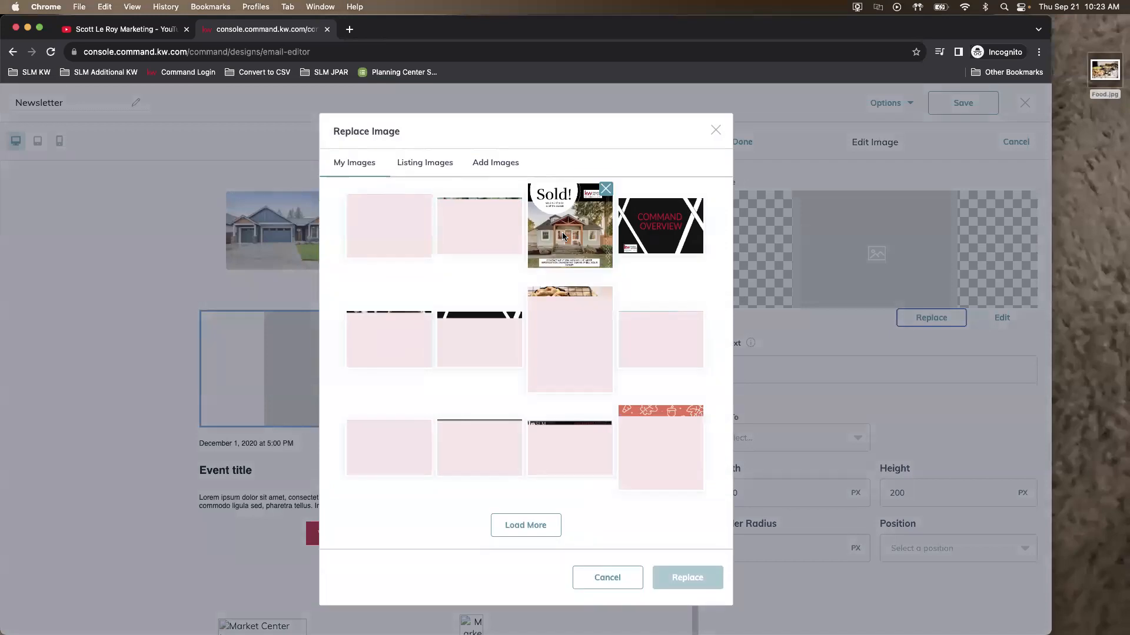
left_click(507, 164)
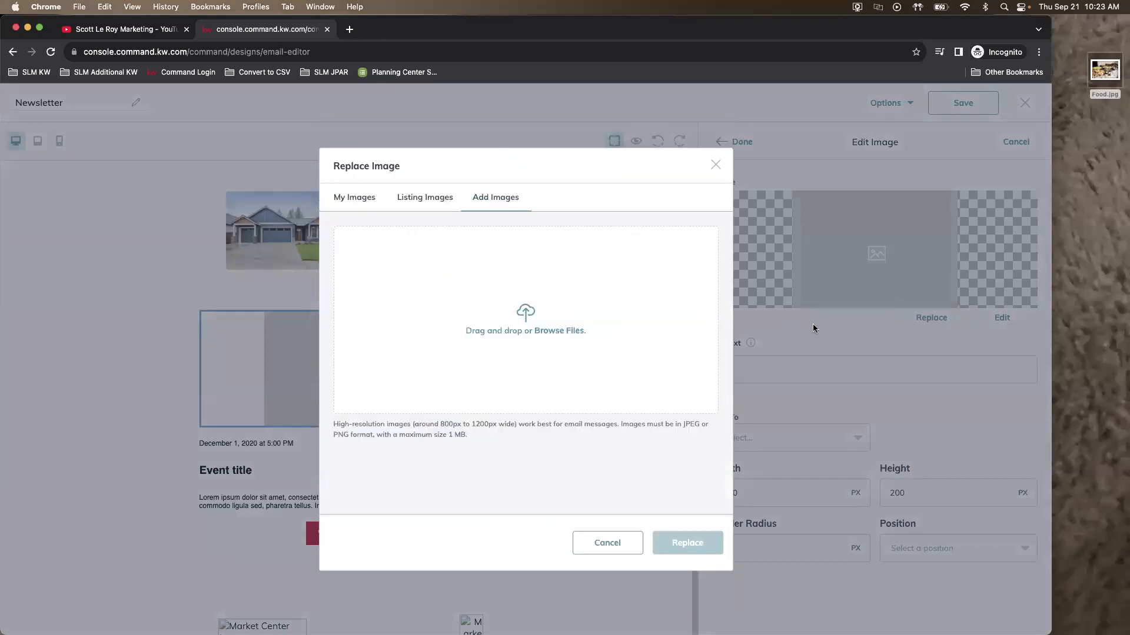
left_click_drag(1104, 69, 440, 341)
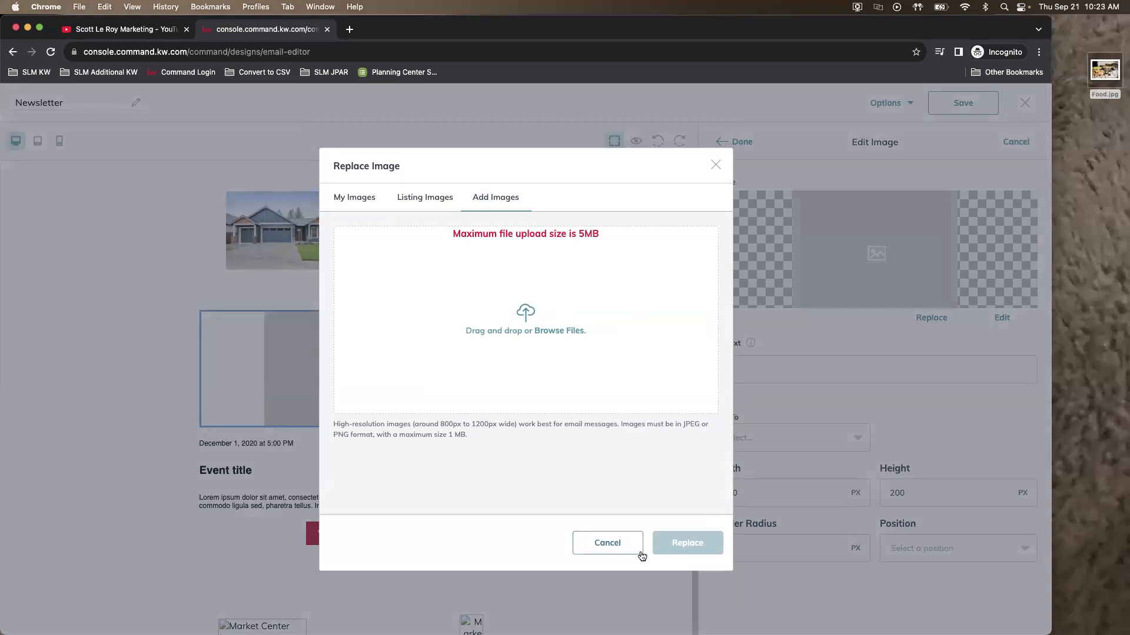
left_click(615, 542)
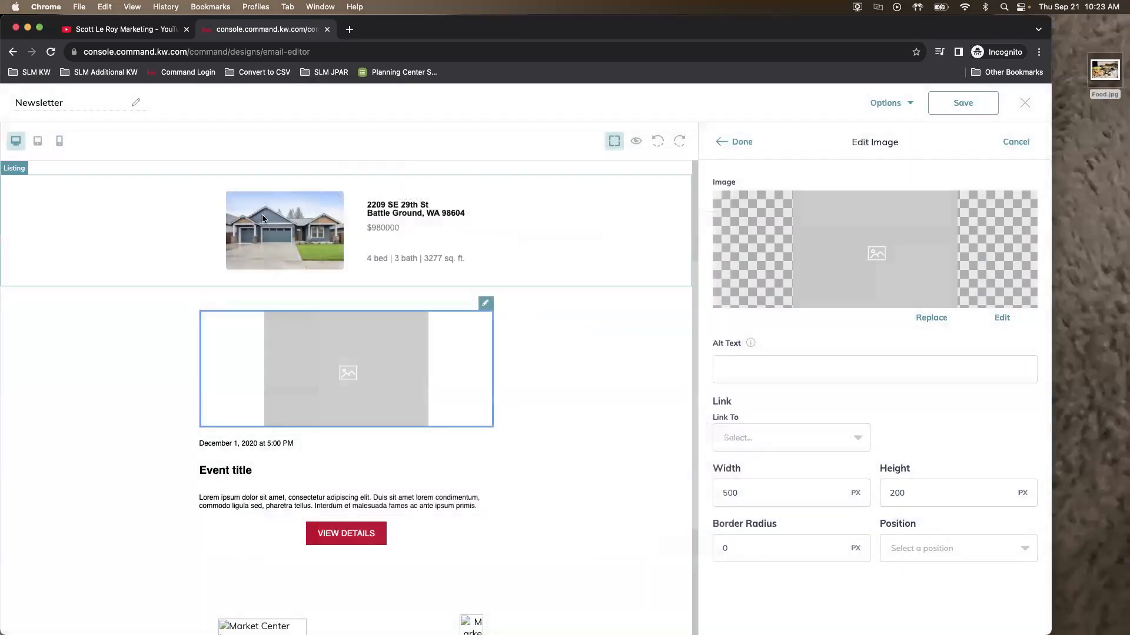
left_click(40, 28)
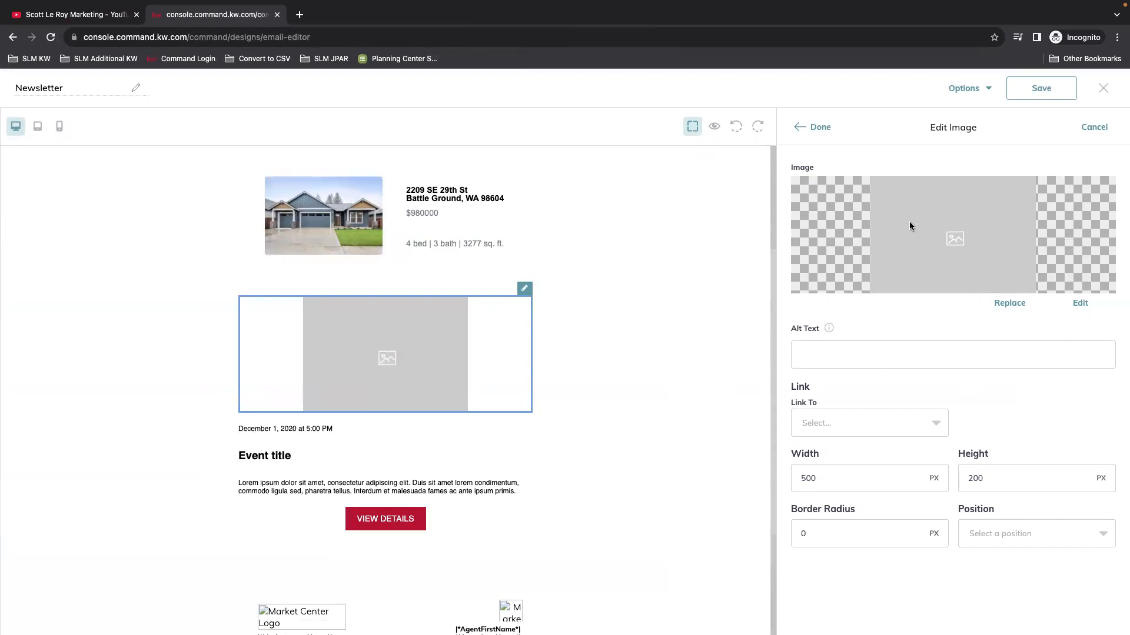
left_click(812, 126)
Step: Rewrite the placeholder December date line as SEPTEMBER 23 at 2:00 PM
left_click(437, 325)
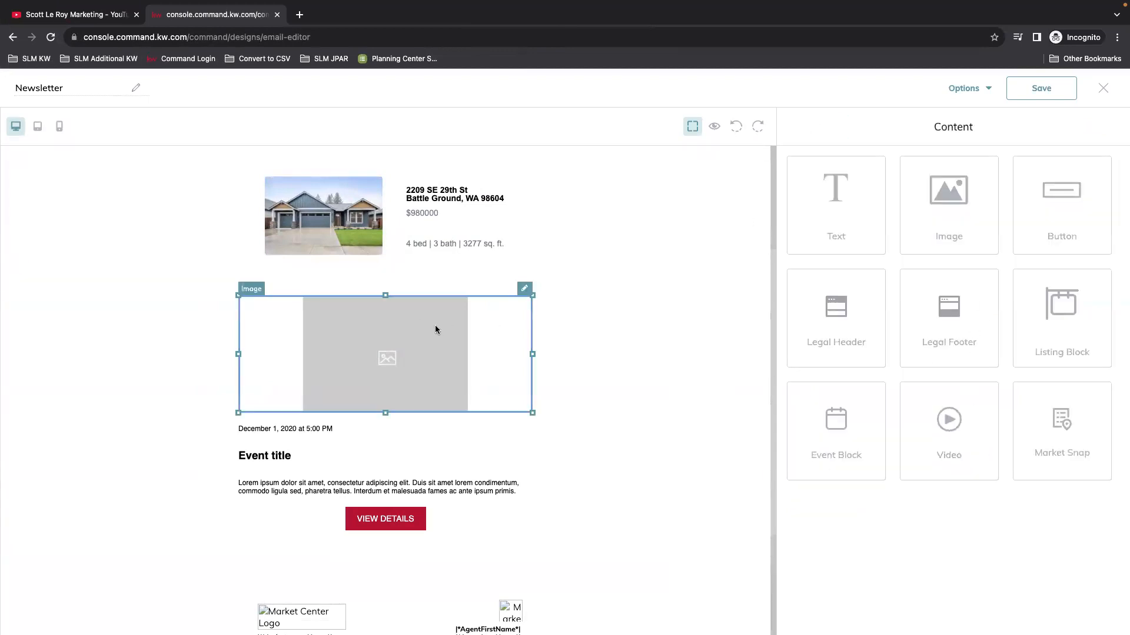
left_click(332, 429)
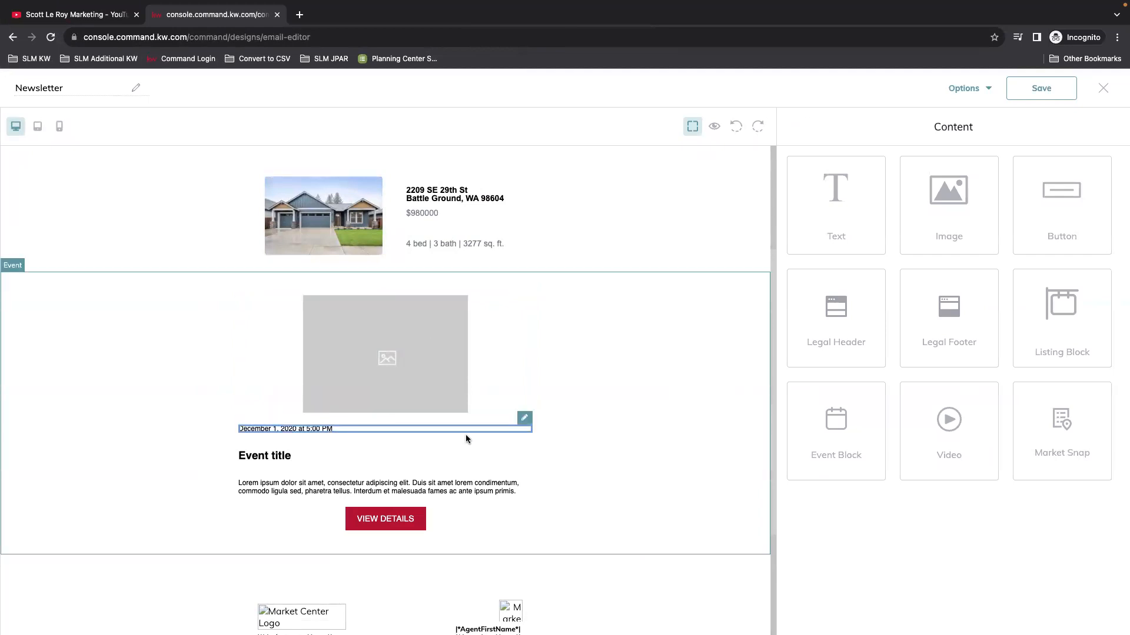
left_click(525, 418)
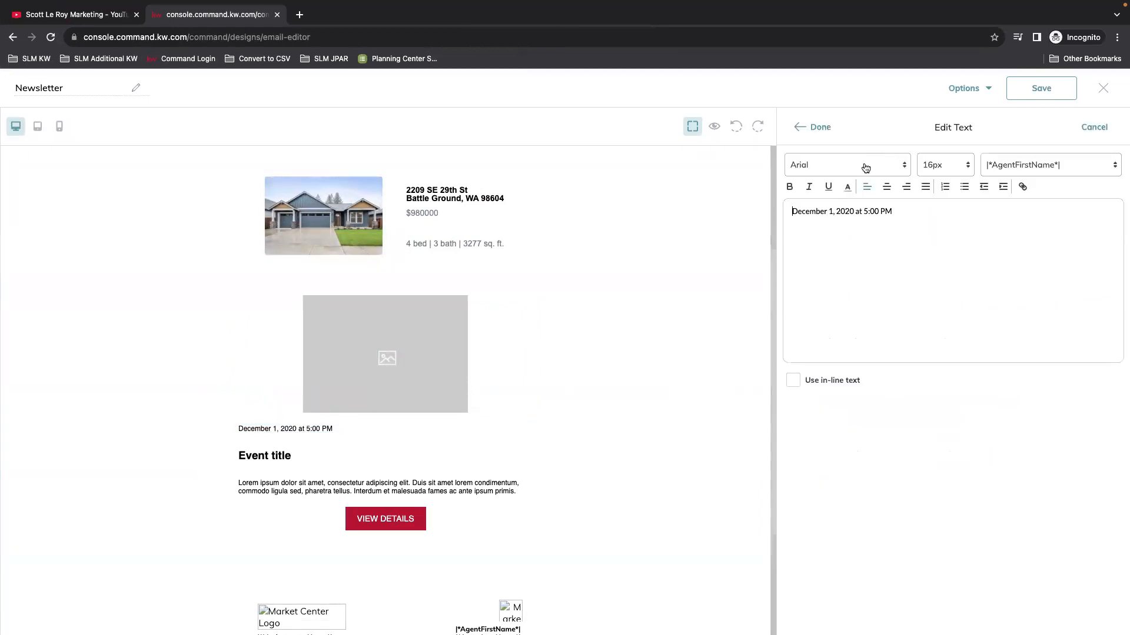
double_click(796, 213)
type("SEPTEMBER")
key("Delete")
key("Delete")
type("23")
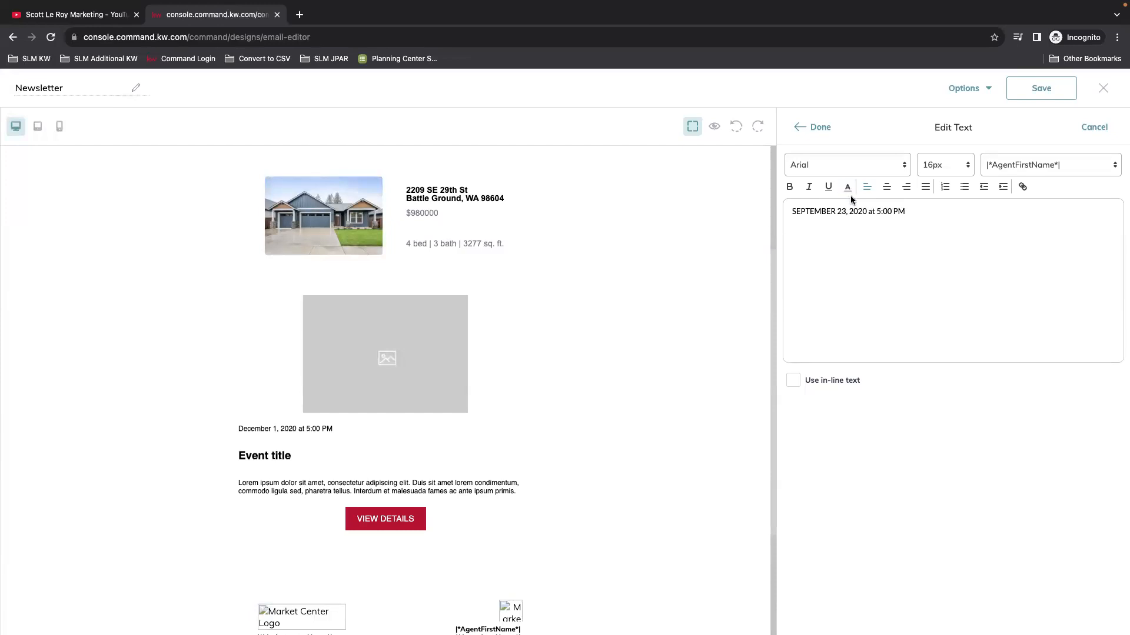
left_click(867, 211)
key("BackSpace")
key("BackSpace")
key("BackSpace")
key("BackSpace")
key("BackSpace")
left_click(862, 212)
key("BackSpace")
type("2")
left_click(805, 129)
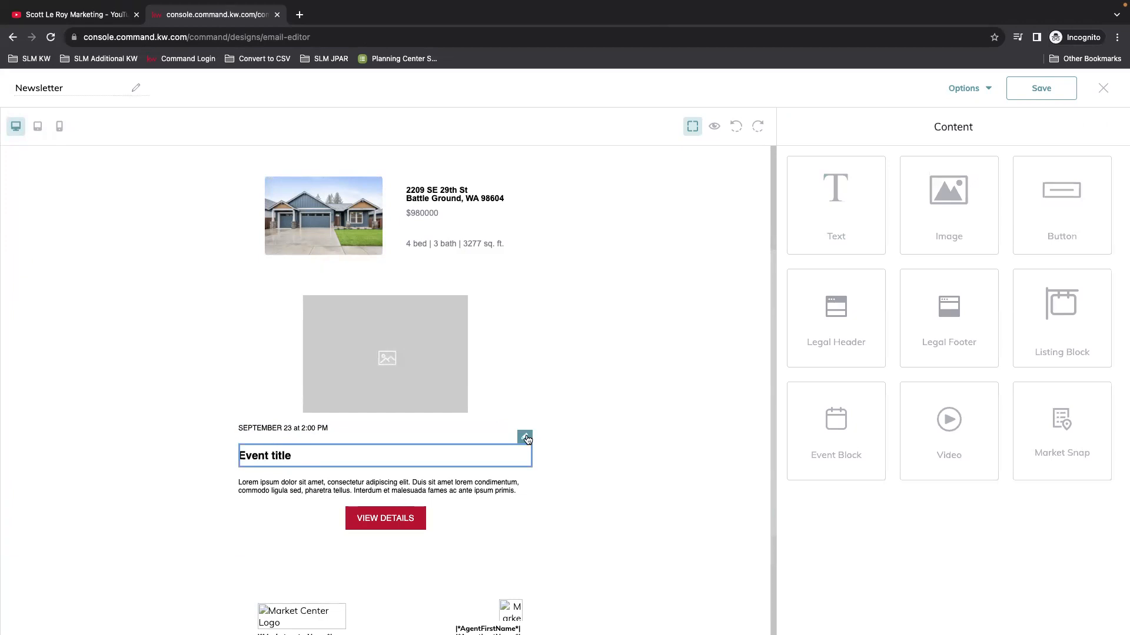
Step: Retitle the event OPEN HOUSE
left_click(528, 440)
triple_click(870, 214)
type("open hous")
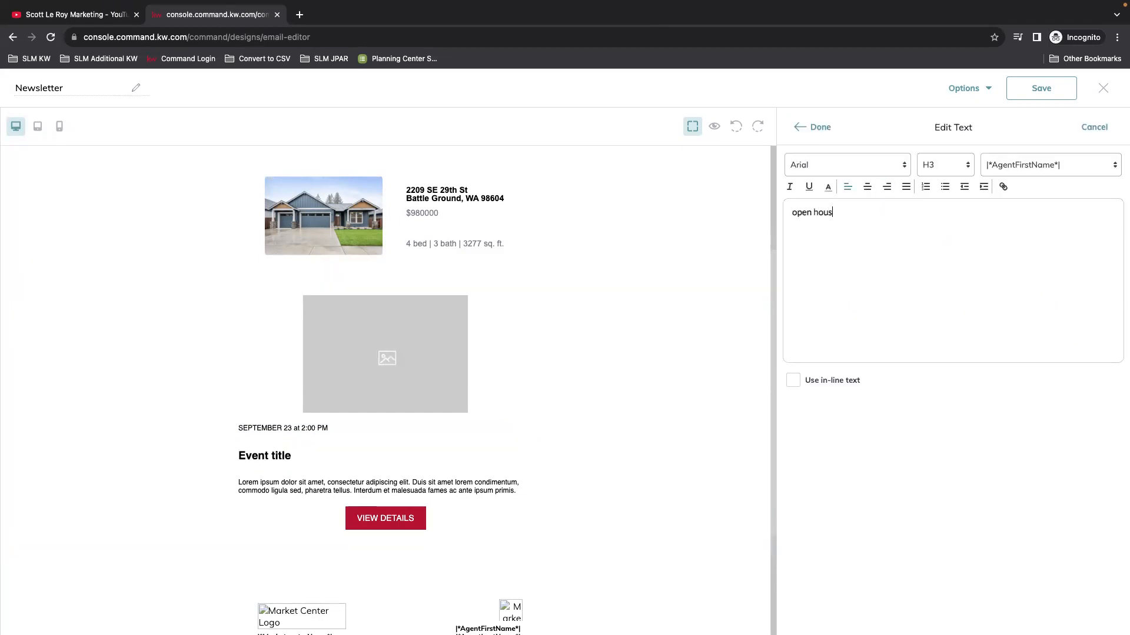
type("=")
key("BackSpace")
key("BackSpace")
key("BackSpace")
key("BackSpace")
key("BackSpace")
type("OPEN HOUSE")
left_click(815, 127)
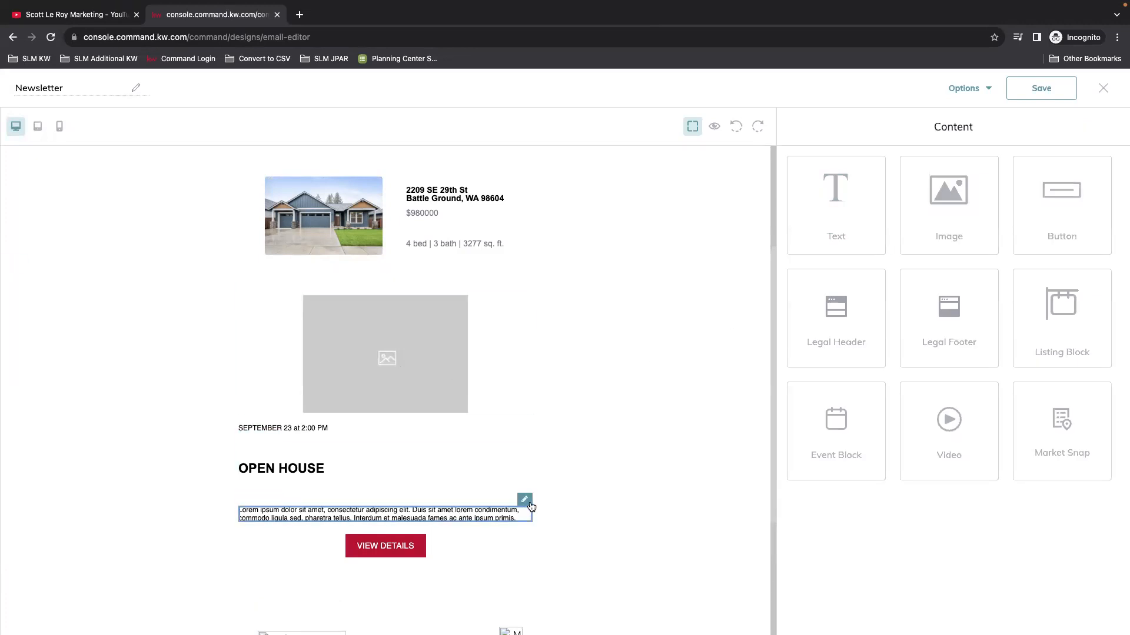
Step: Select all of the Lorem ipsum placeholder text in the event description editor
left_click(528, 506)
left_click_drag(983, 253, 786, 204)
left_click(978, 222)
key("BackSpace")
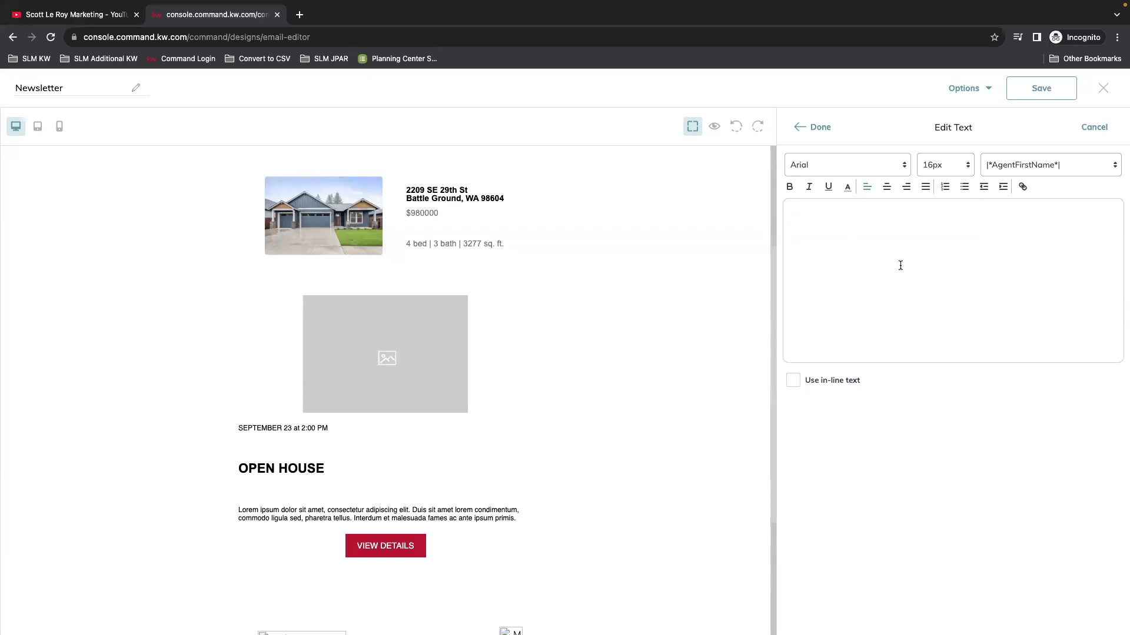
left_click(813, 127)
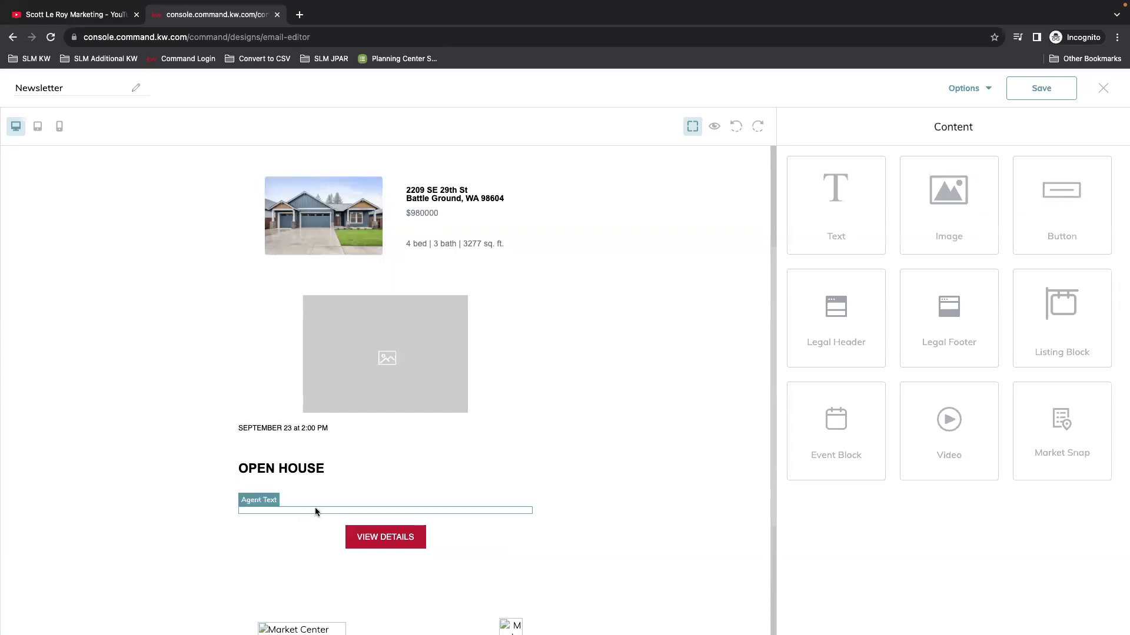
left_click(316, 510)
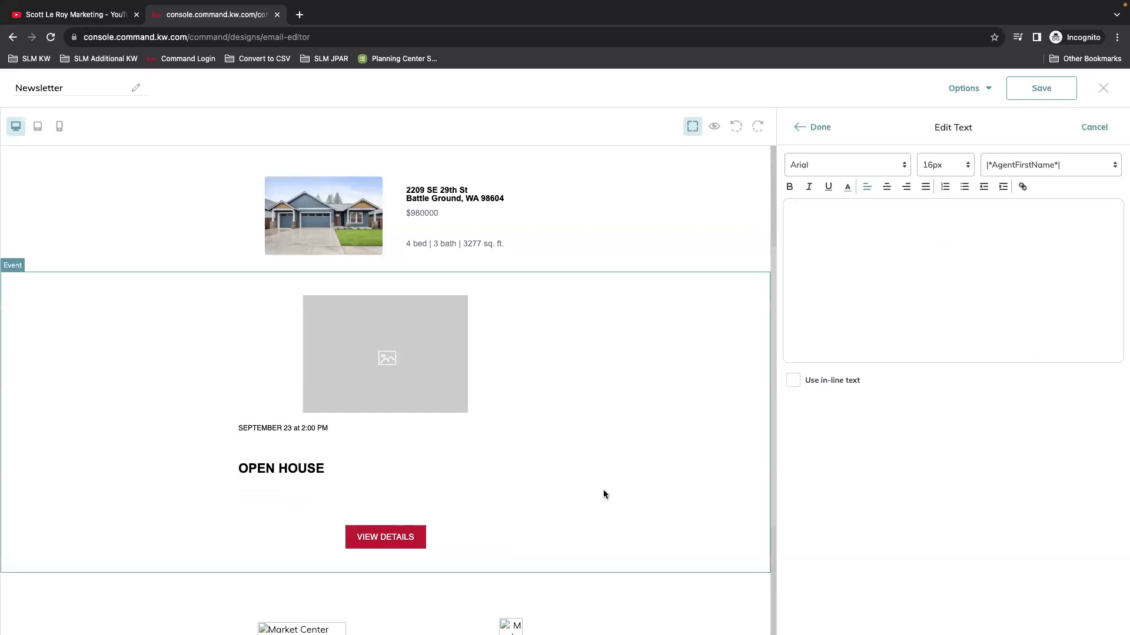
left_click(820, 128)
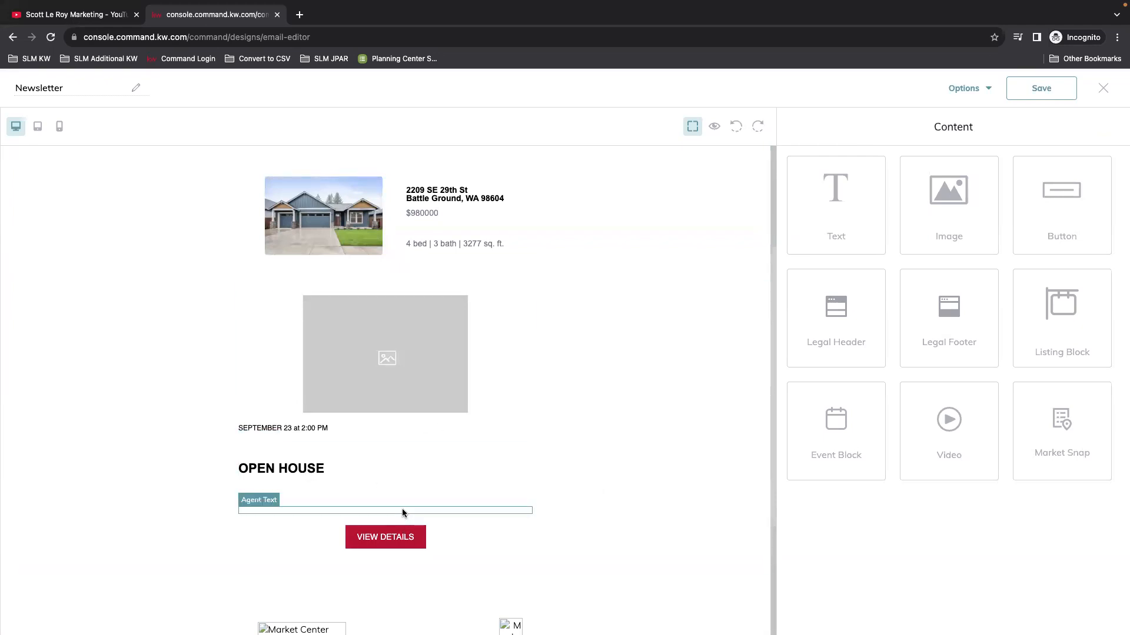
left_click(415, 540)
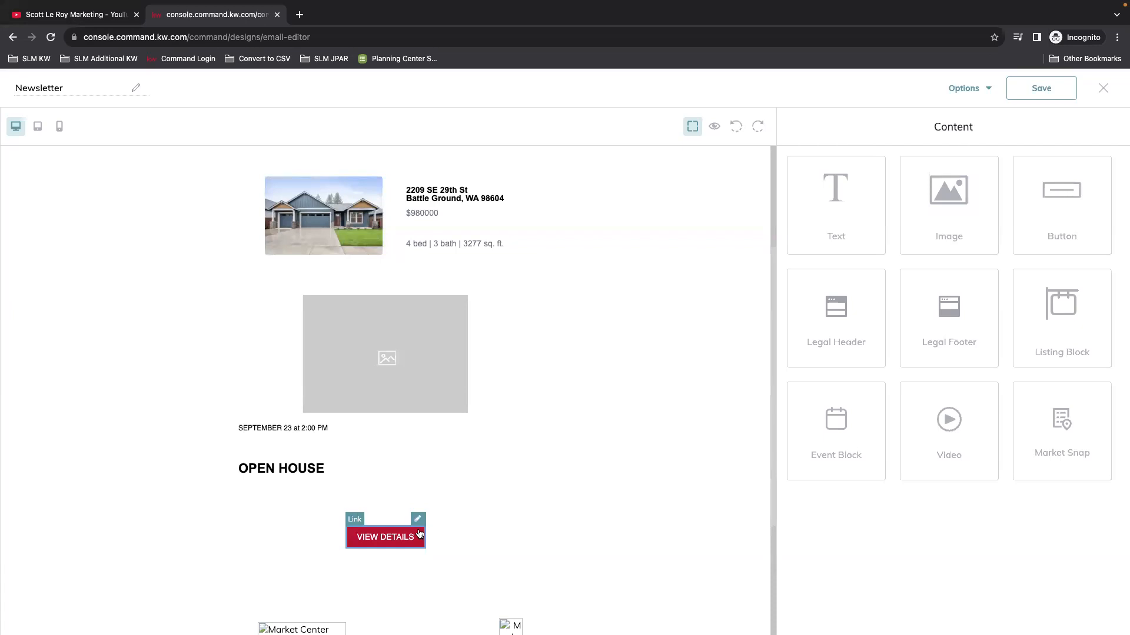
Step: Relabel the open-house button CLICK HERE and link it to the Open House Sign In 8/27 landing page
left_click(418, 521)
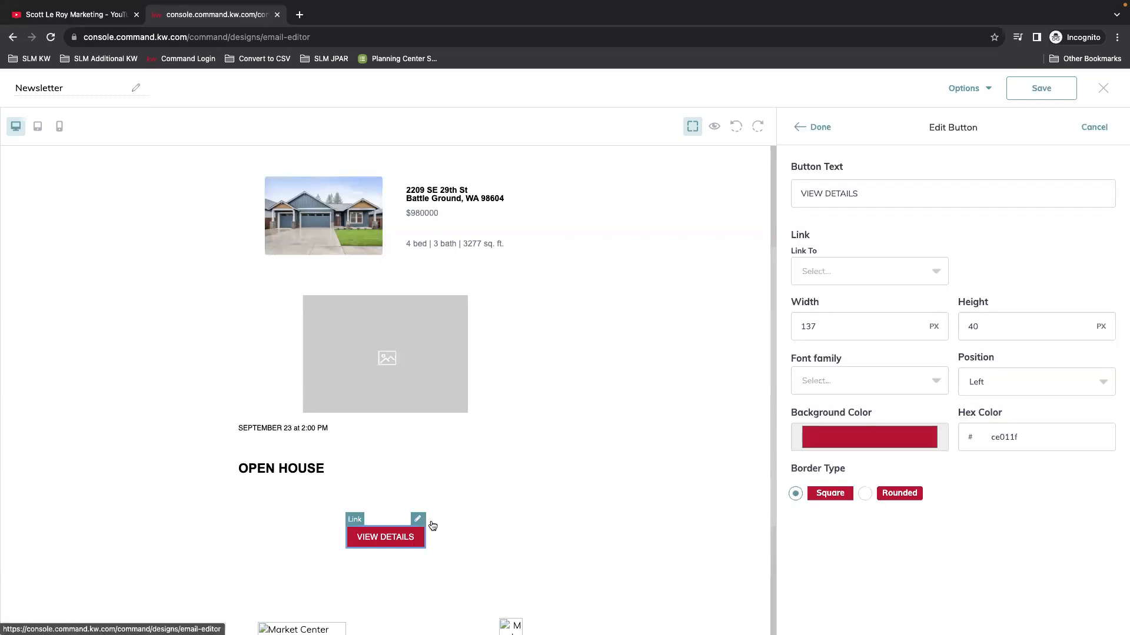
triple_click(827, 192)
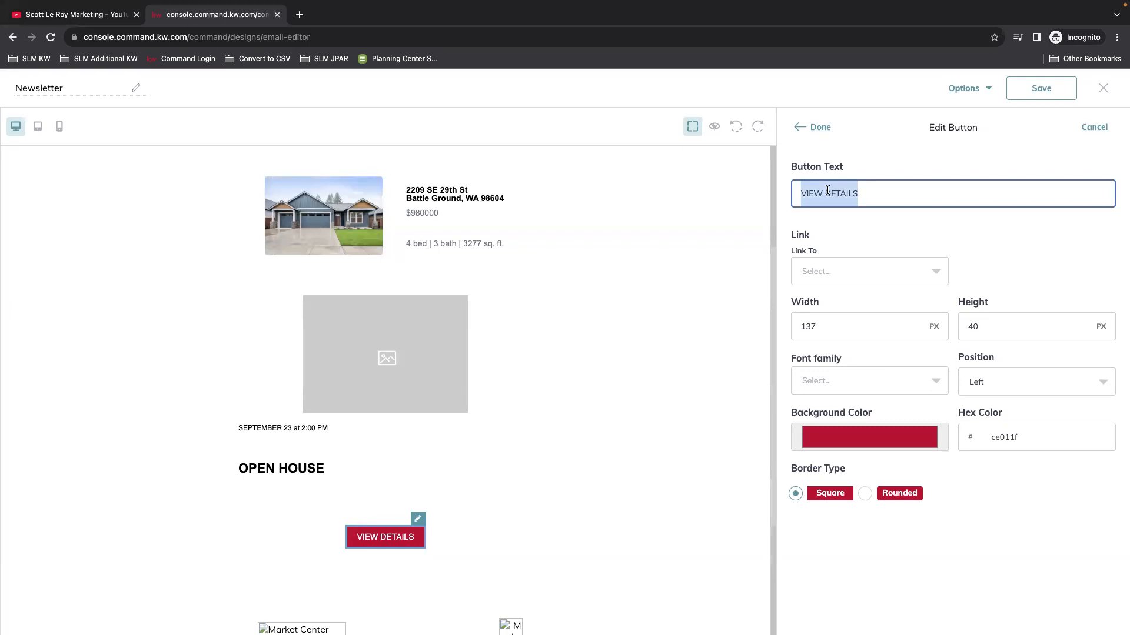
type("cle")
key("BackSpace")
key("BackSpace")
key("BackSpace")
type("CLICK HERE")
left_click(909, 270)
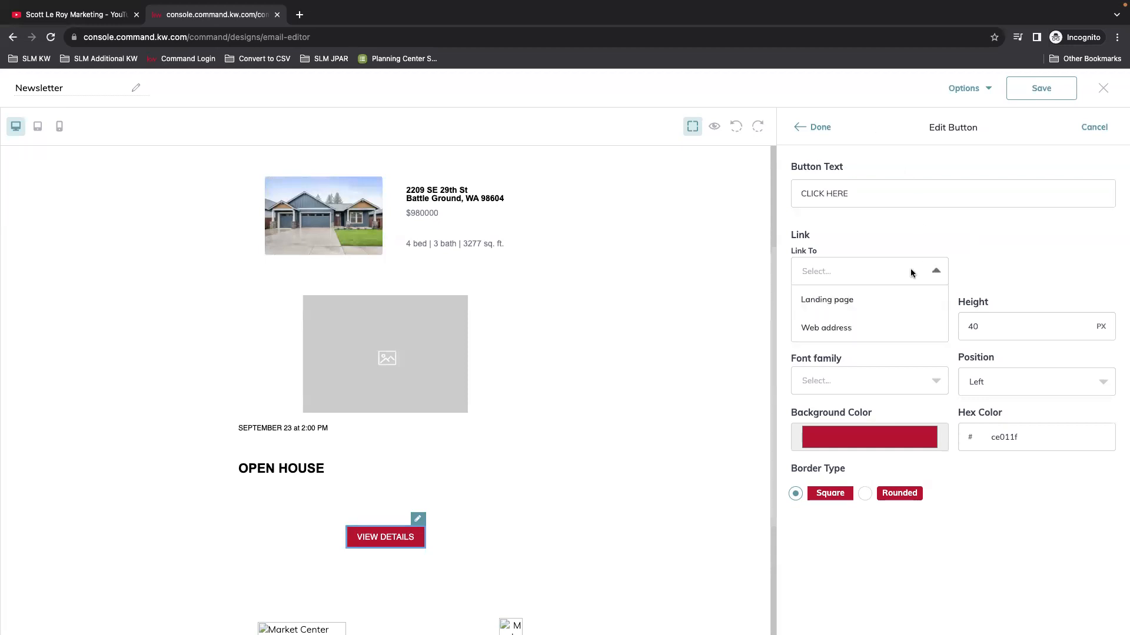
left_click(827, 311)
left_click(999, 275)
left_click(1000, 277)
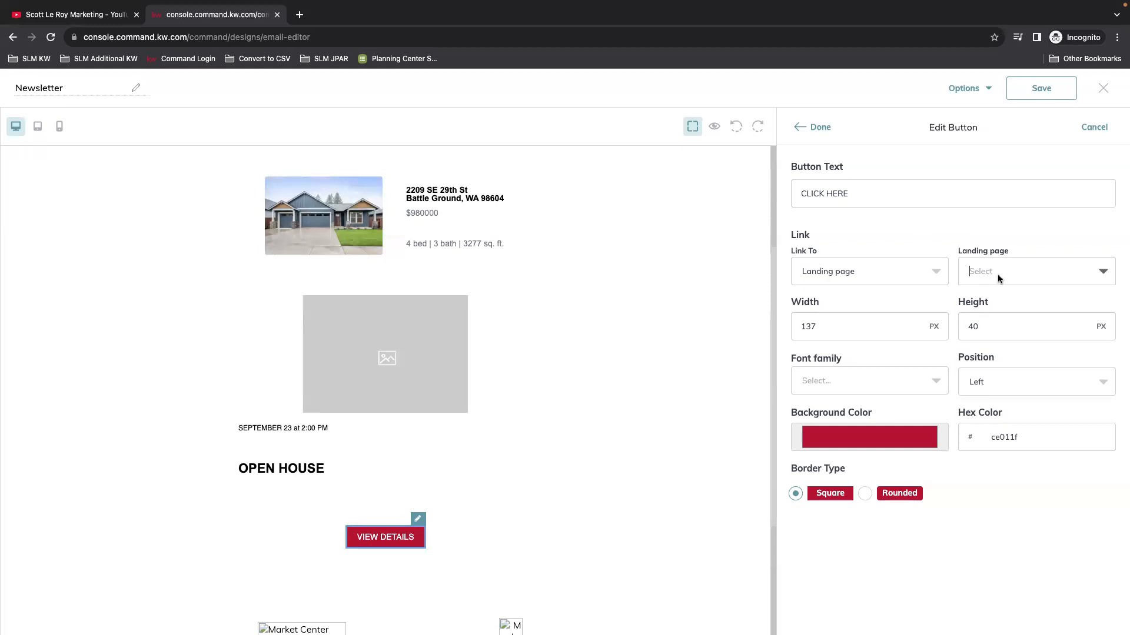
left_click(978, 285)
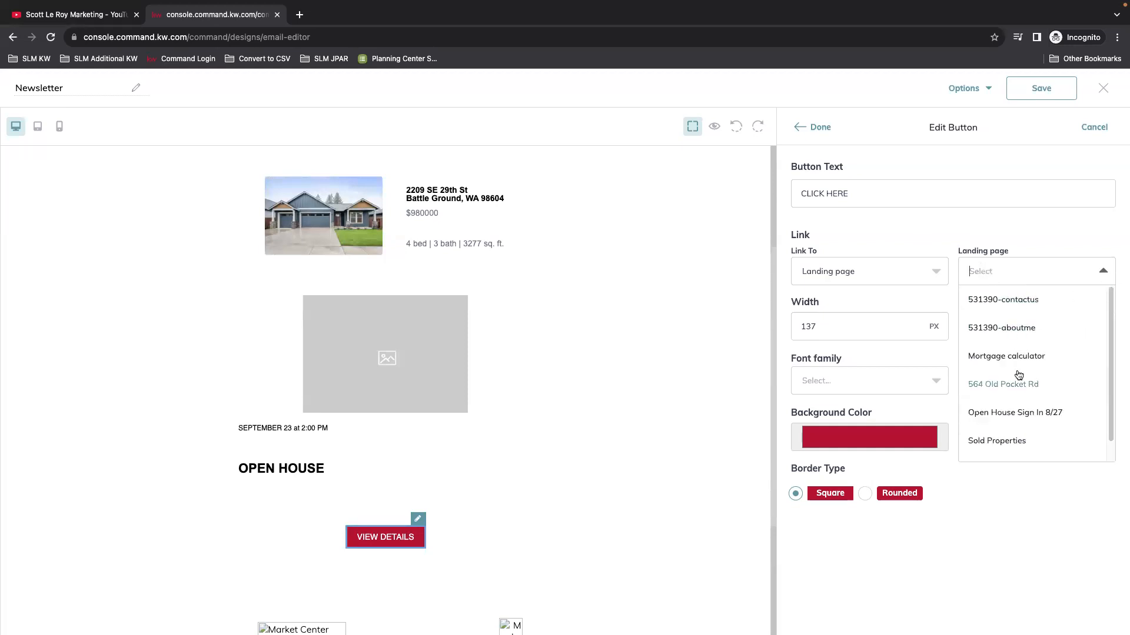
left_click(1053, 412)
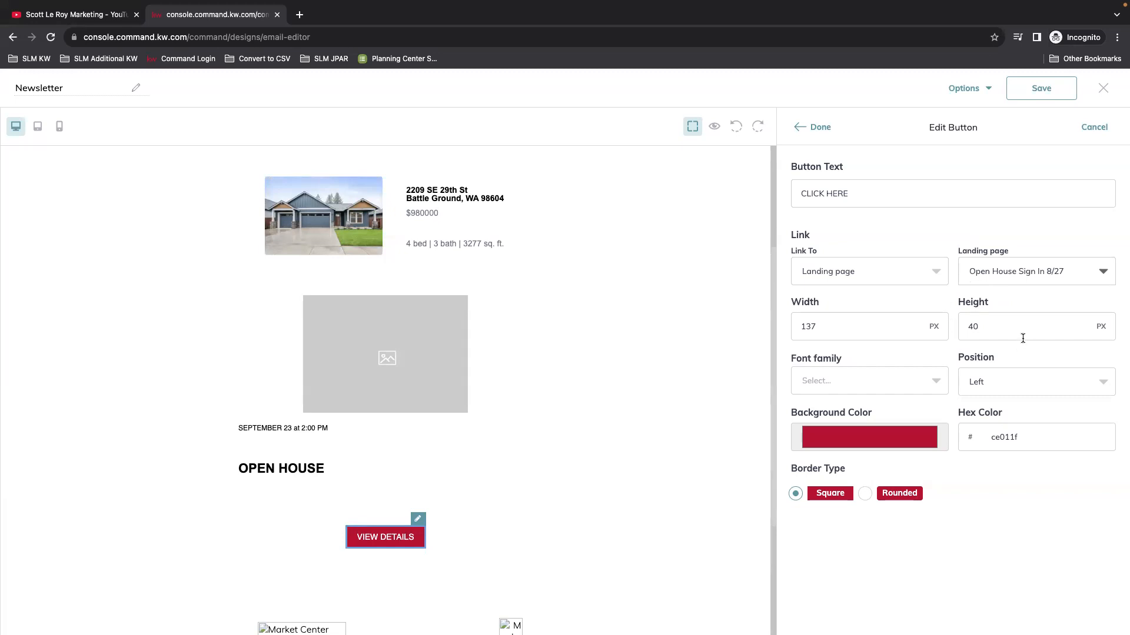
left_click(1059, 333)
Step: Size the button 200 × 60 px and centre it in its block
left_click(898, 336)
left_click_drag(853, 323, 791, 326)
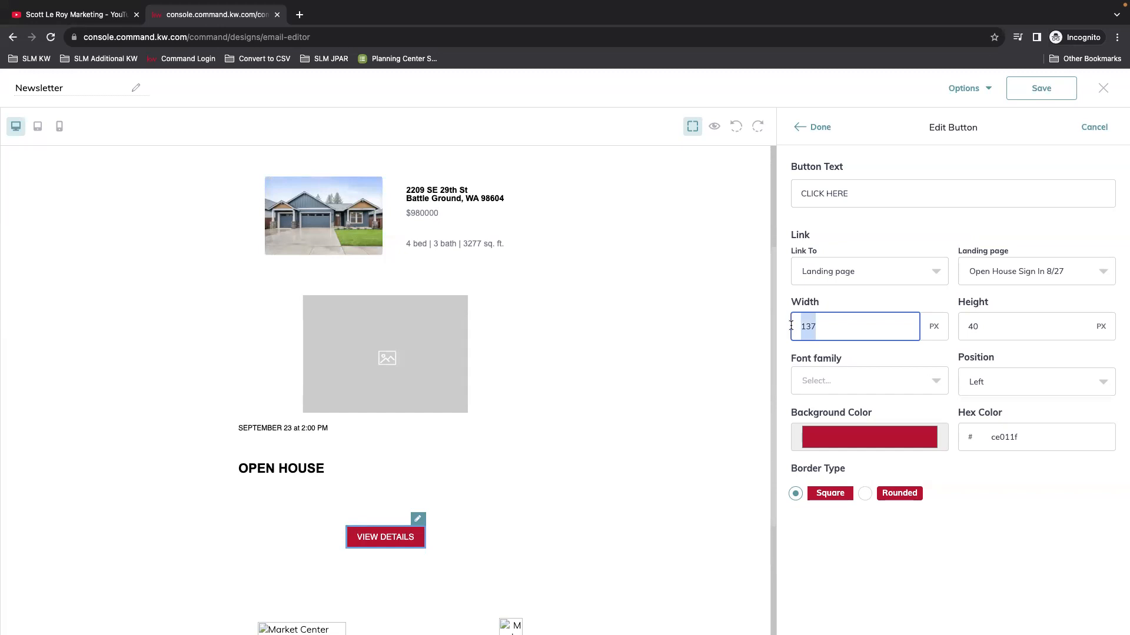
type("20")
left_click(1010, 323)
key("BackSpace")
key("BackSpace")
type("60")
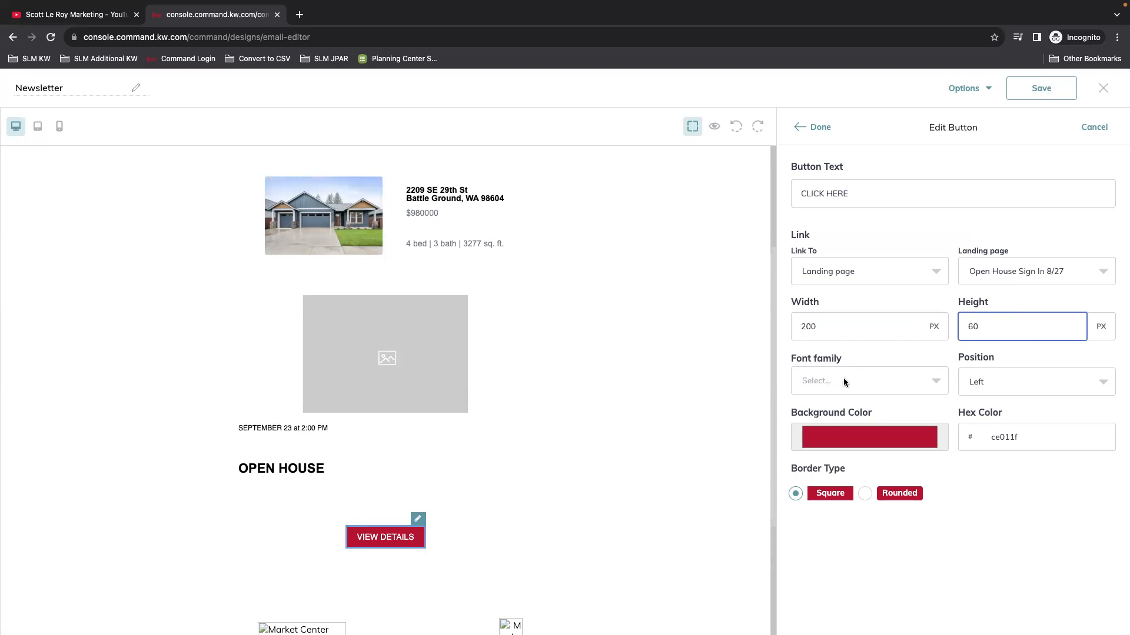
left_click(1076, 392)
left_click(976, 405)
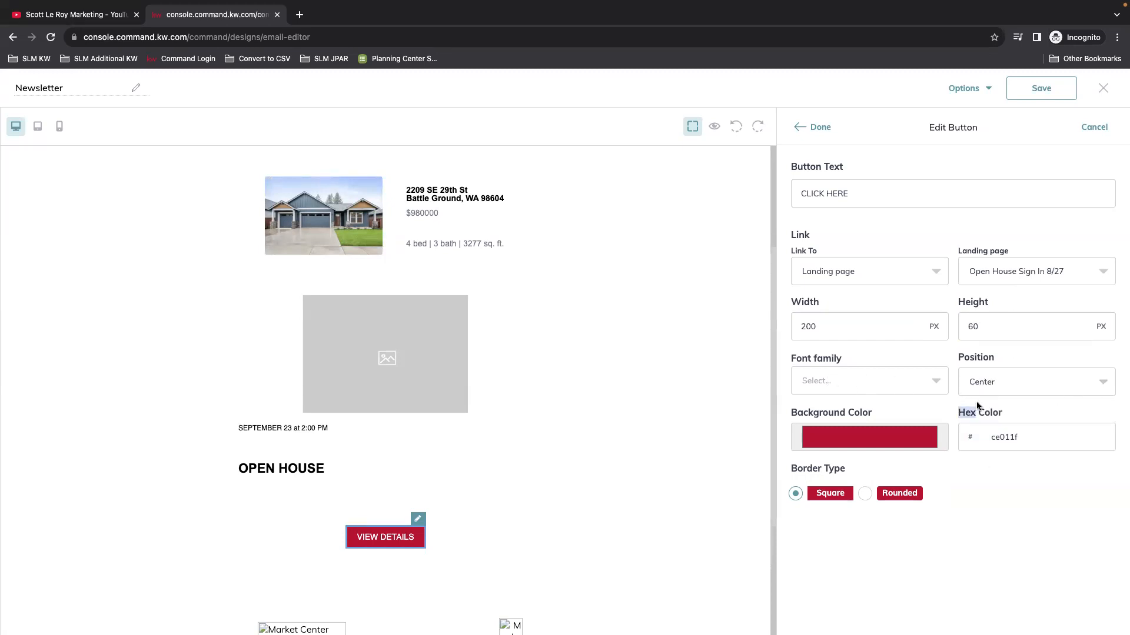
Step: Fill the button with slate-grey 5c7f90 sampled from the house photo
left_click(918, 441)
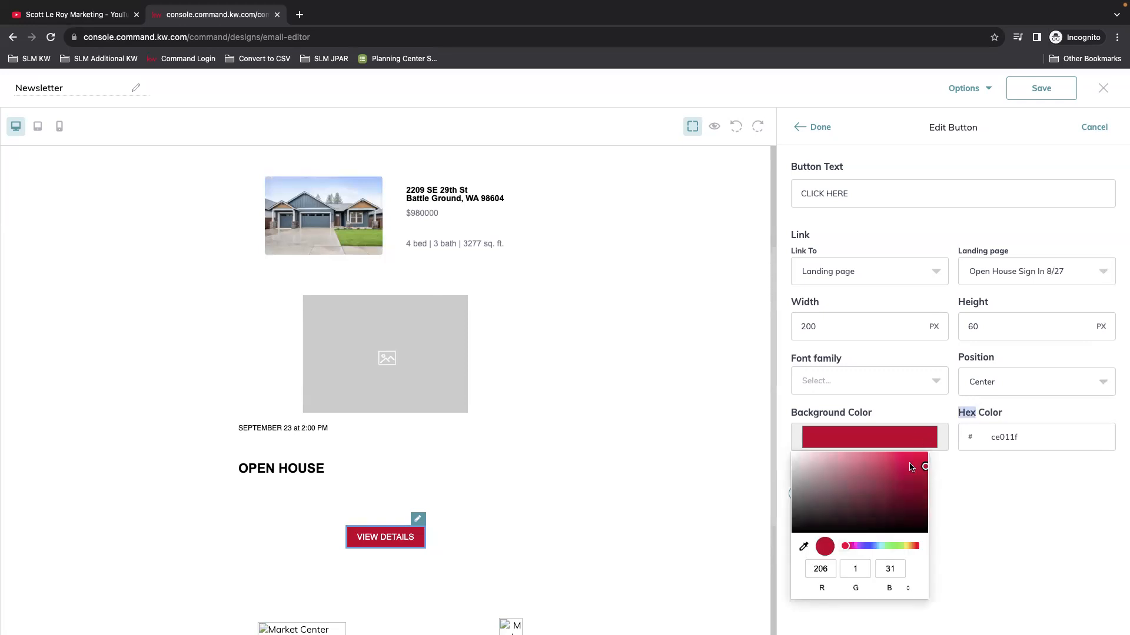
left_click(870, 547)
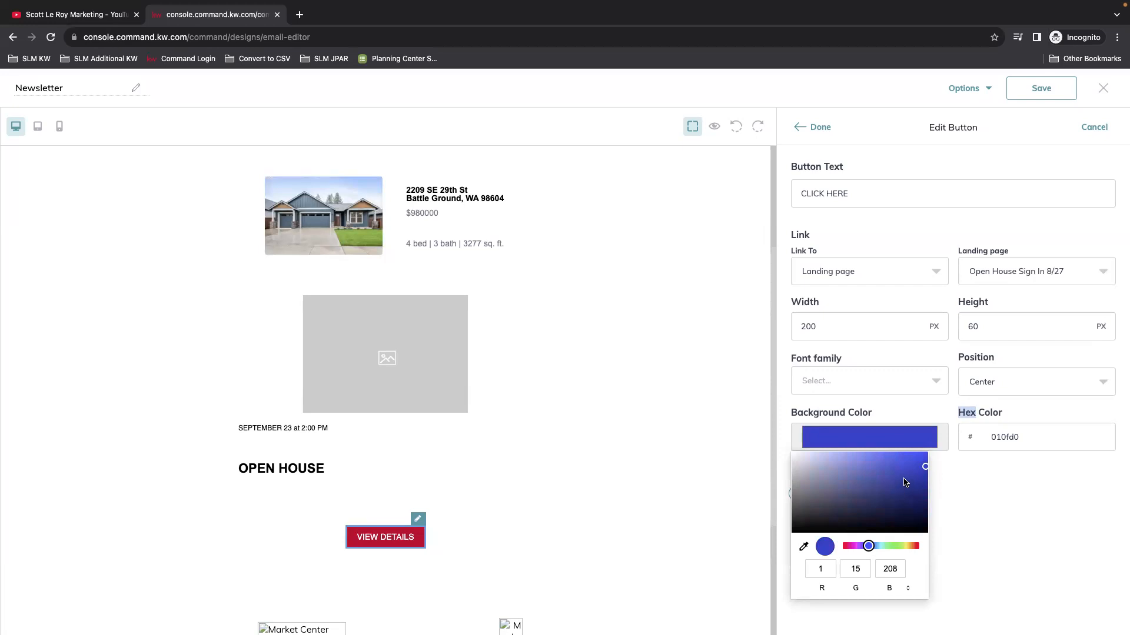
left_click(803, 547)
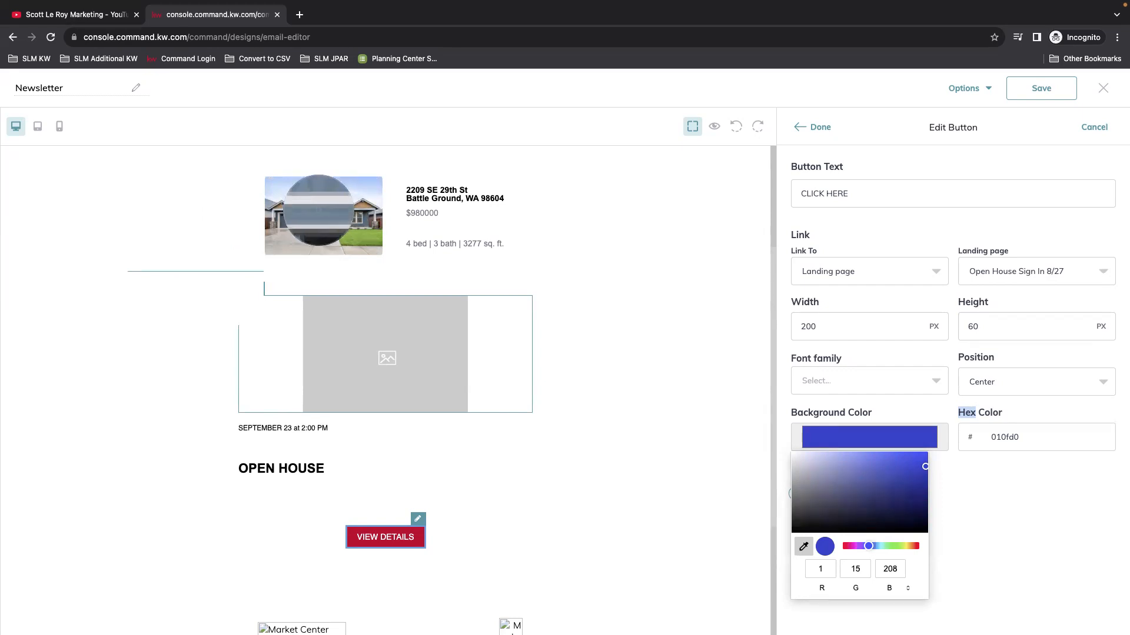
left_click(318, 211)
left_click(1000, 510)
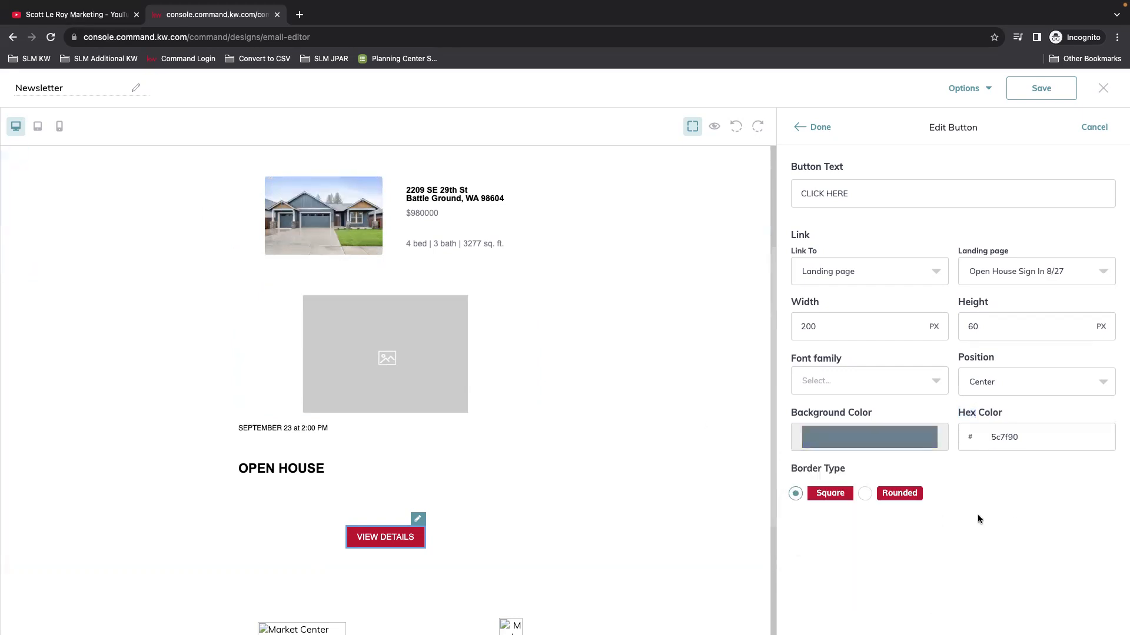
Step: Give the button rounded corners with a 15 px border radius
left_click(880, 494)
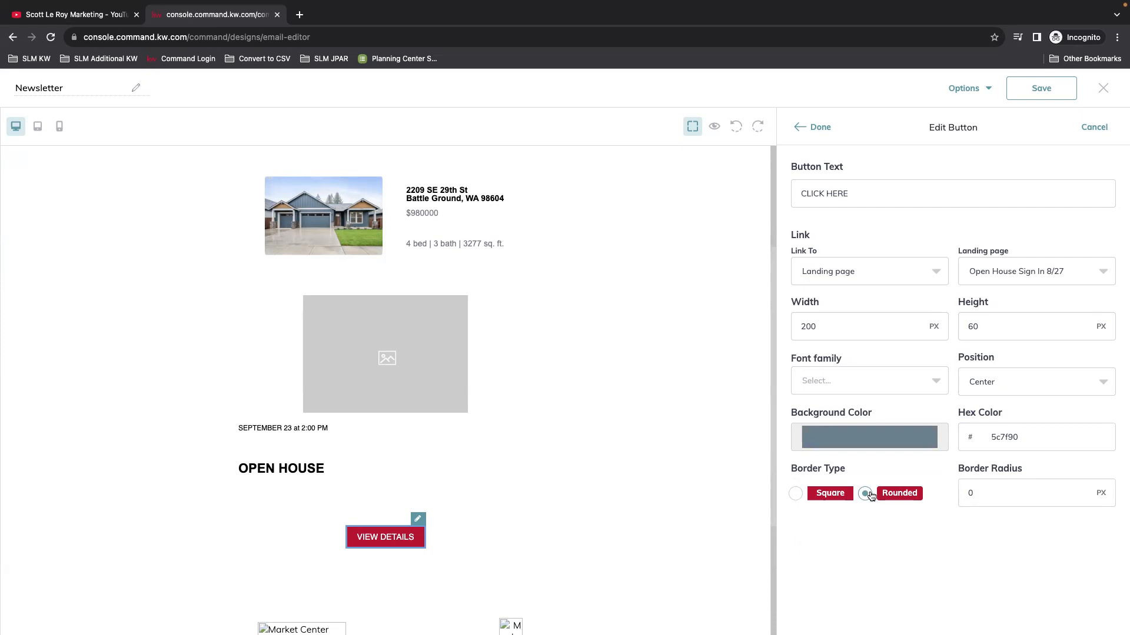
left_click(999, 493)
key("BackSpace")
type("15")
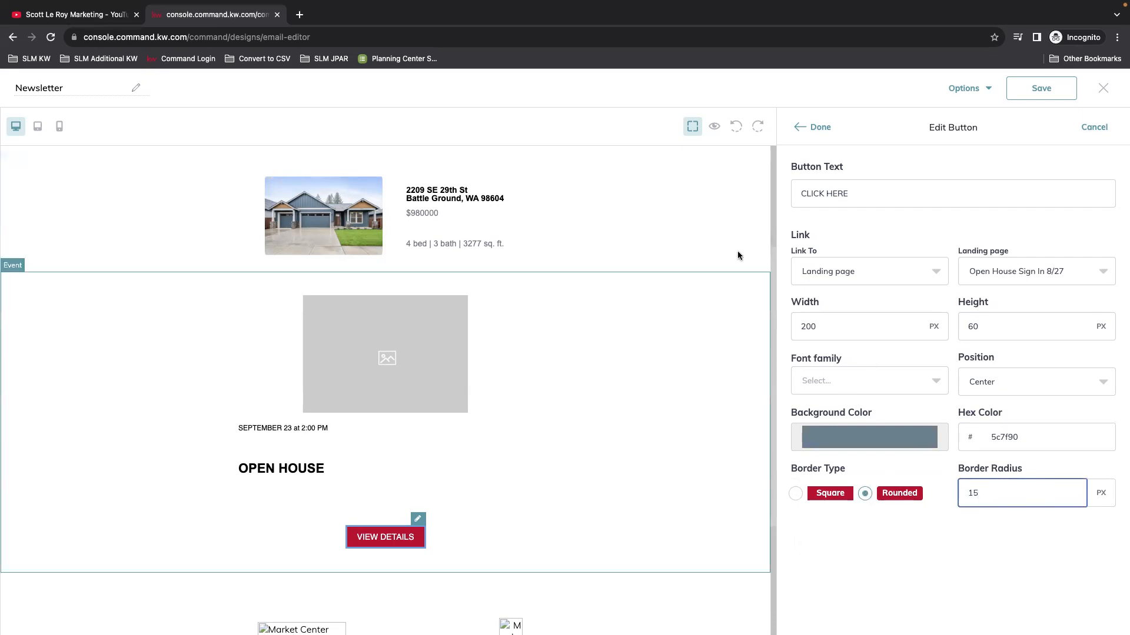
left_click(809, 123)
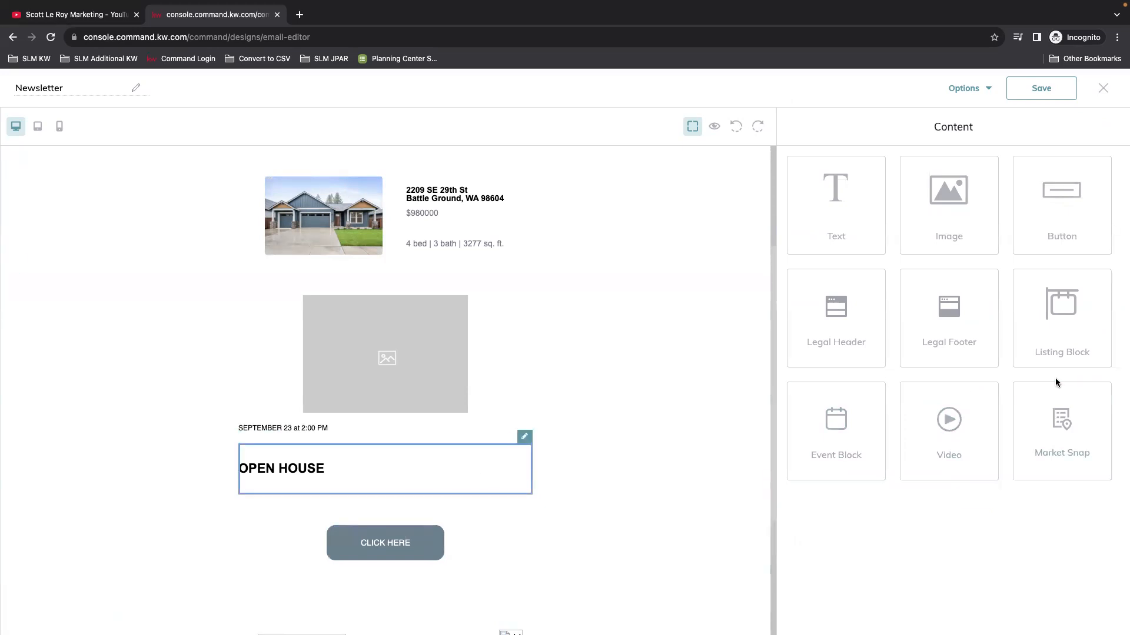
Step: Centre-align the OPEN HOUSE heading
left_click(522, 439)
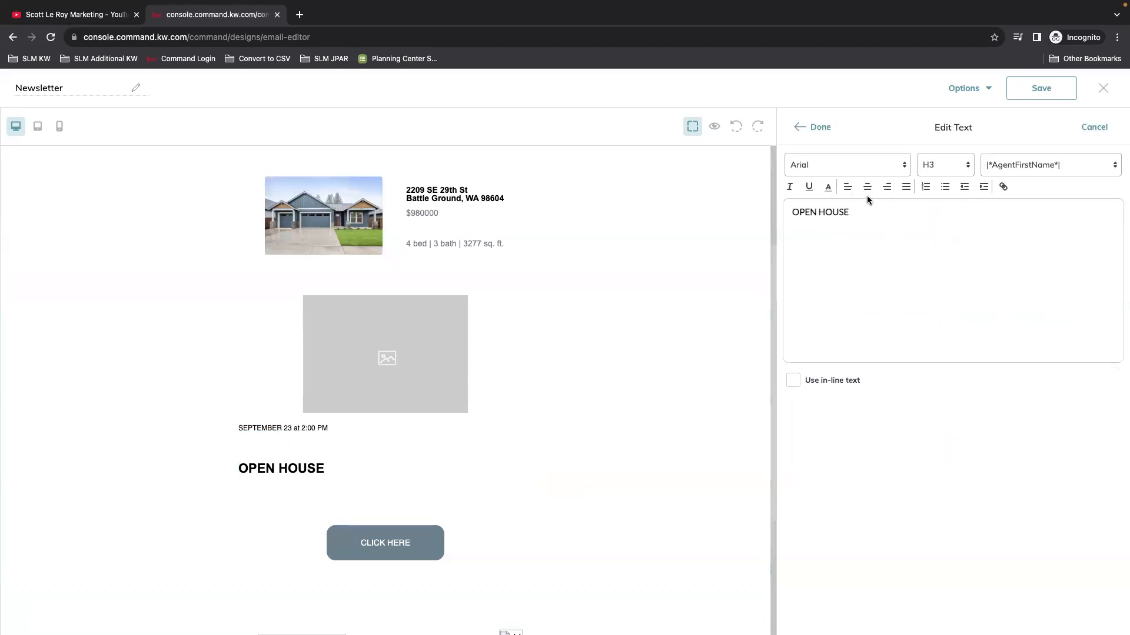
left_click_drag(859, 220, 790, 213)
left_click(880, 237)
left_click_drag(850, 212, 784, 213)
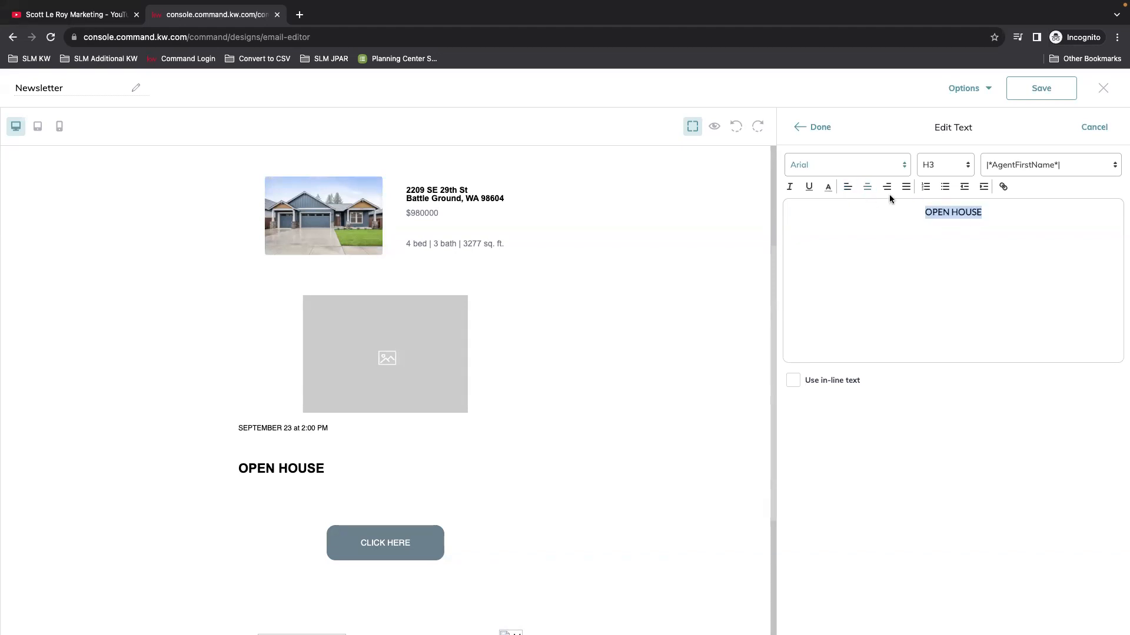
left_click(801, 127)
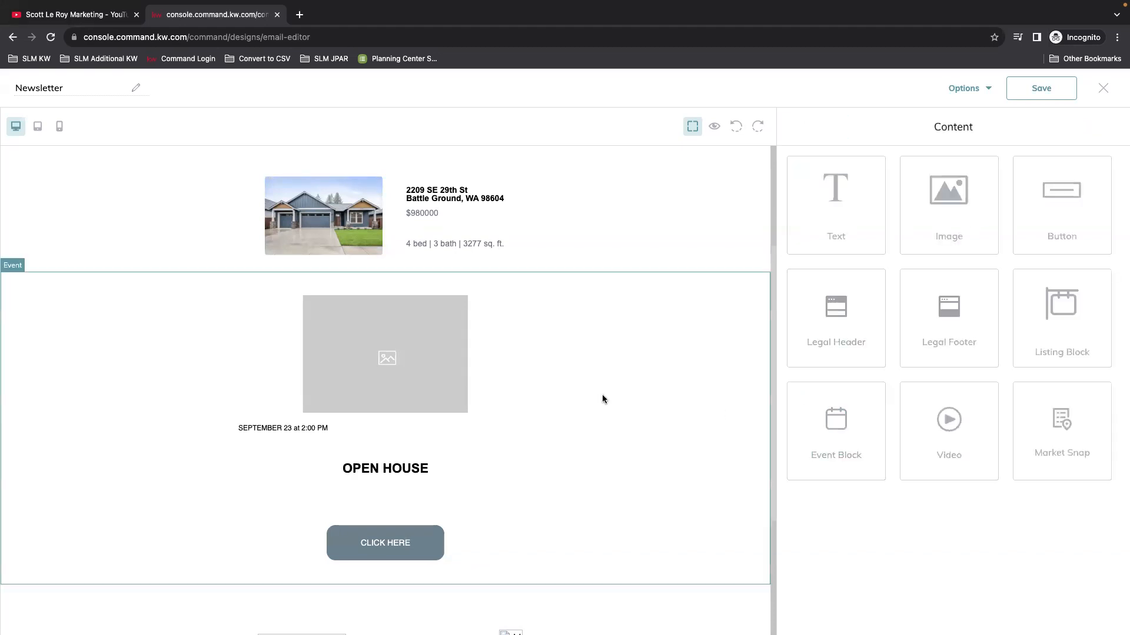
Step: Centre-align the SEPTEMBER 23 at 2:00 PM date line
left_click(526, 415)
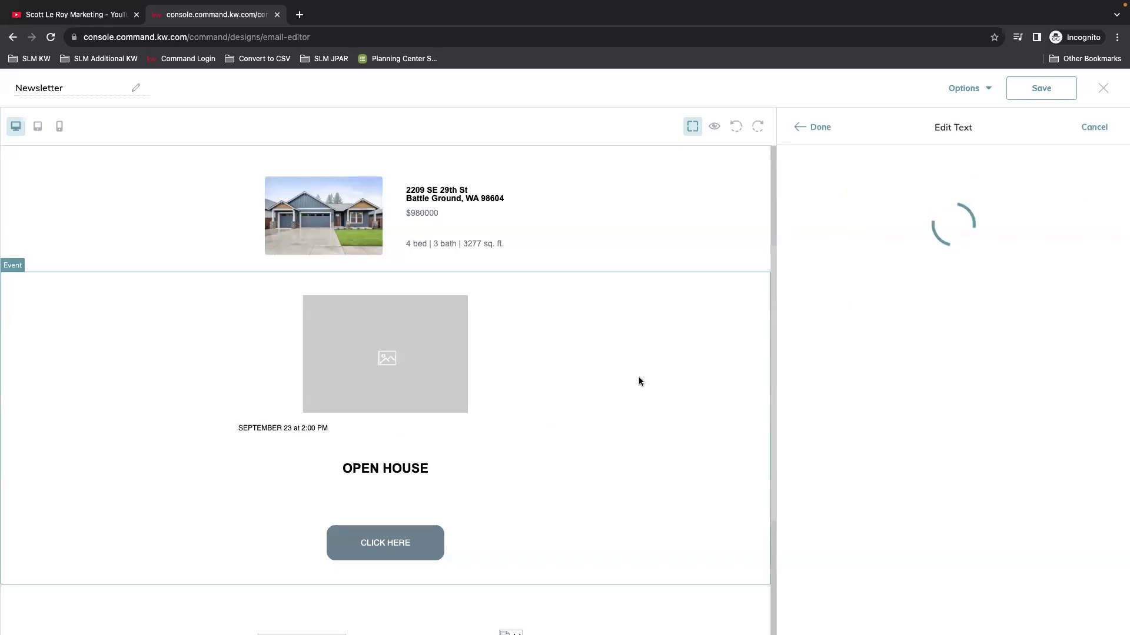
triple_click(838, 213)
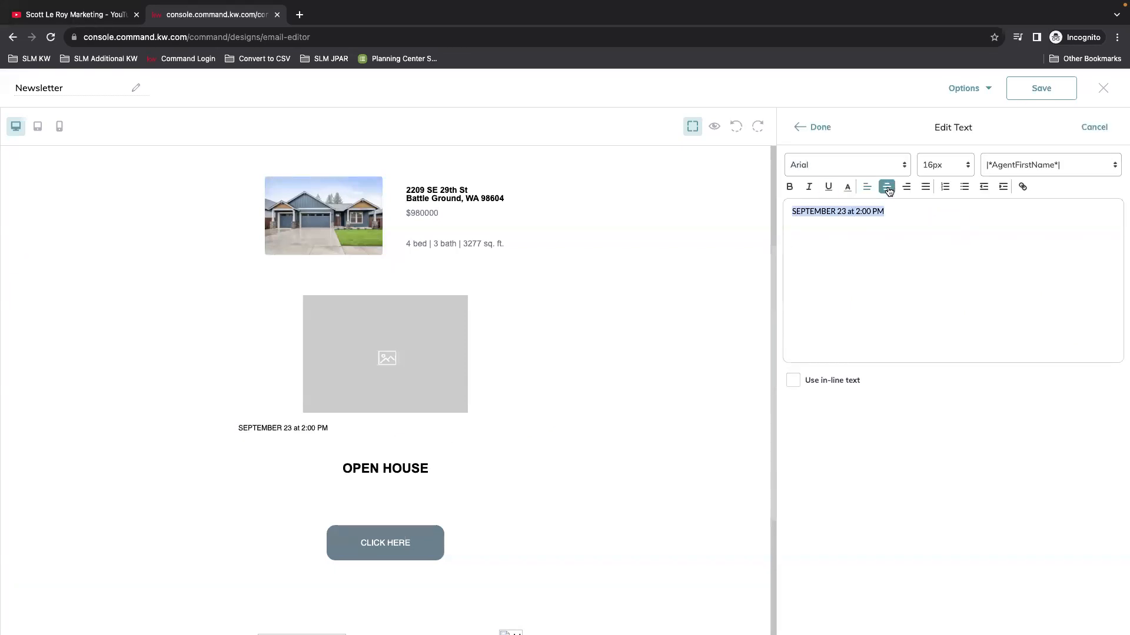
left_click(887, 187)
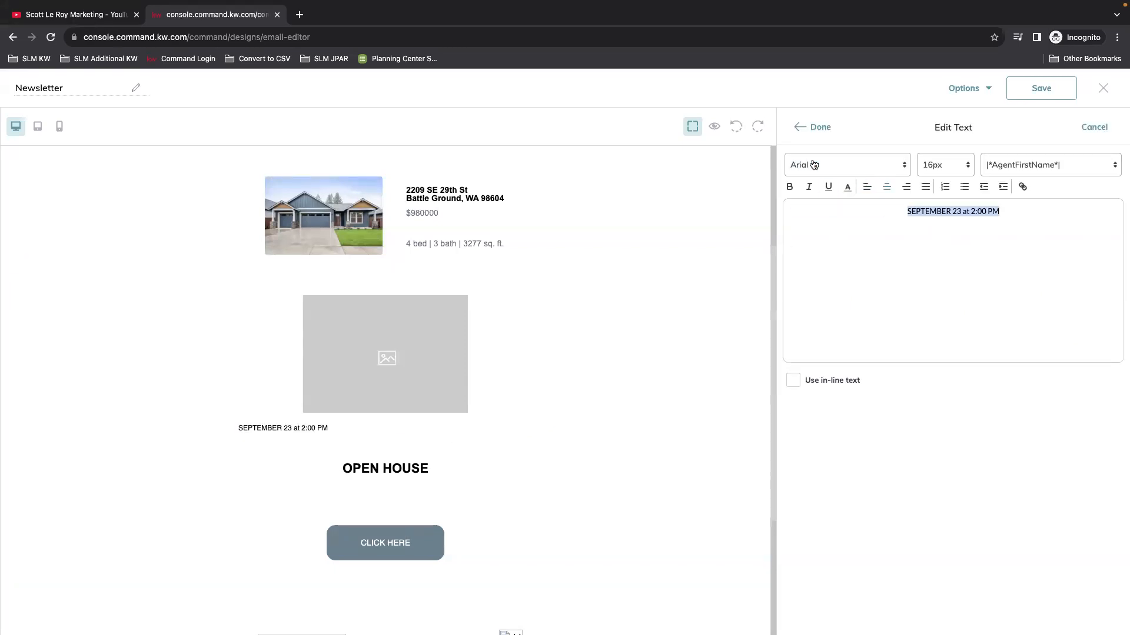
left_click(806, 128)
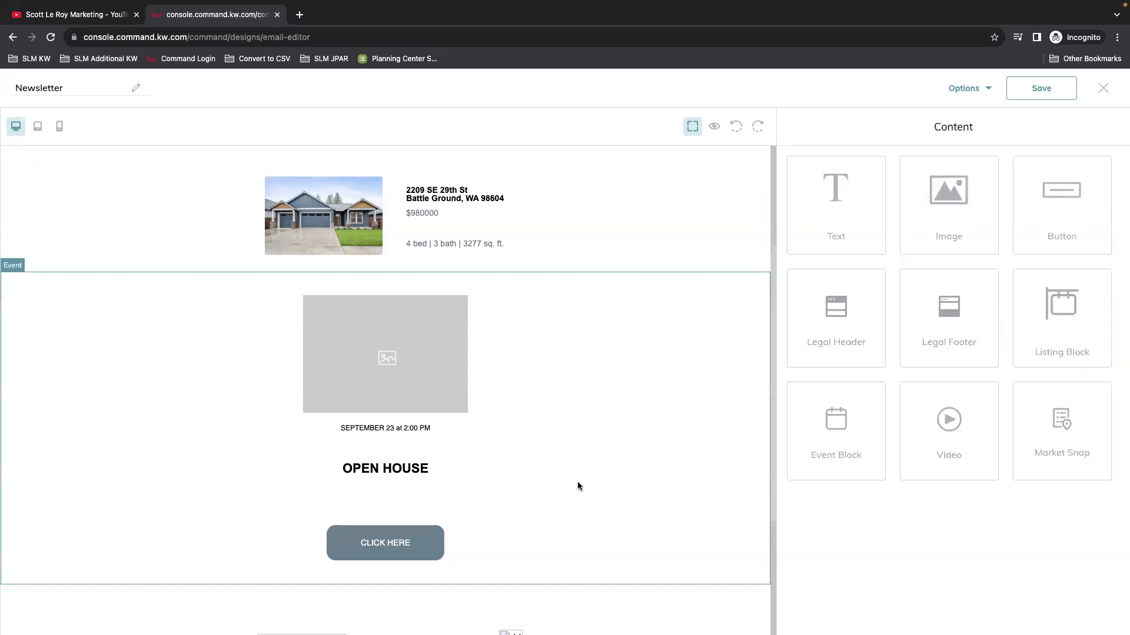
Step: Select the open-house event block and delete it, leaving listings then the legal footer
scroll(627, 493, "down", 3)
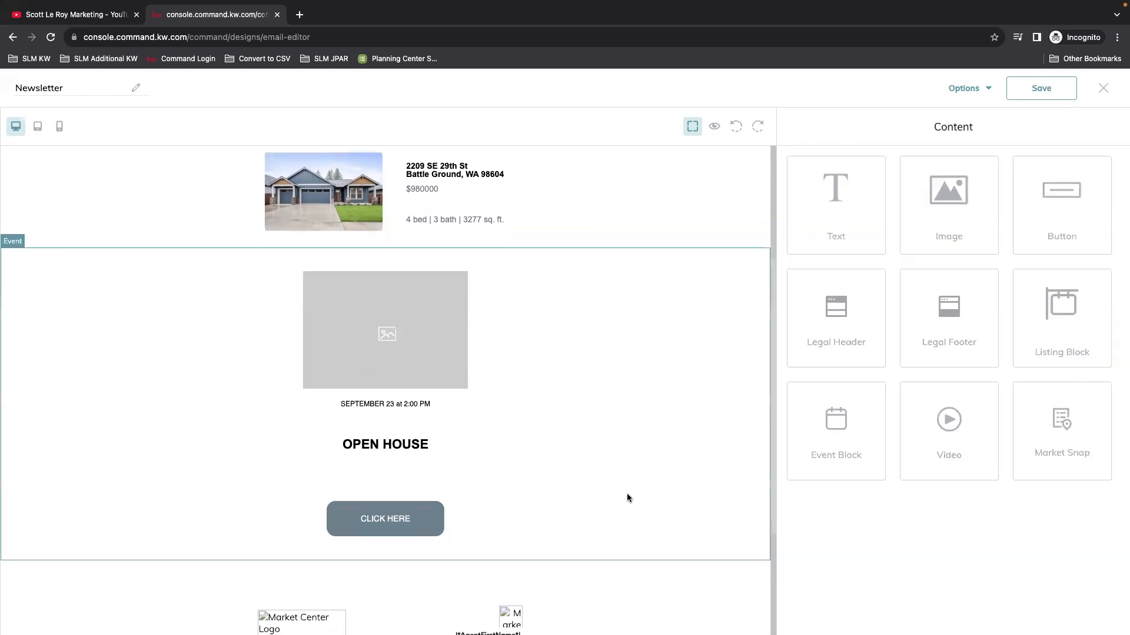
scroll(640, 416, "up", 2)
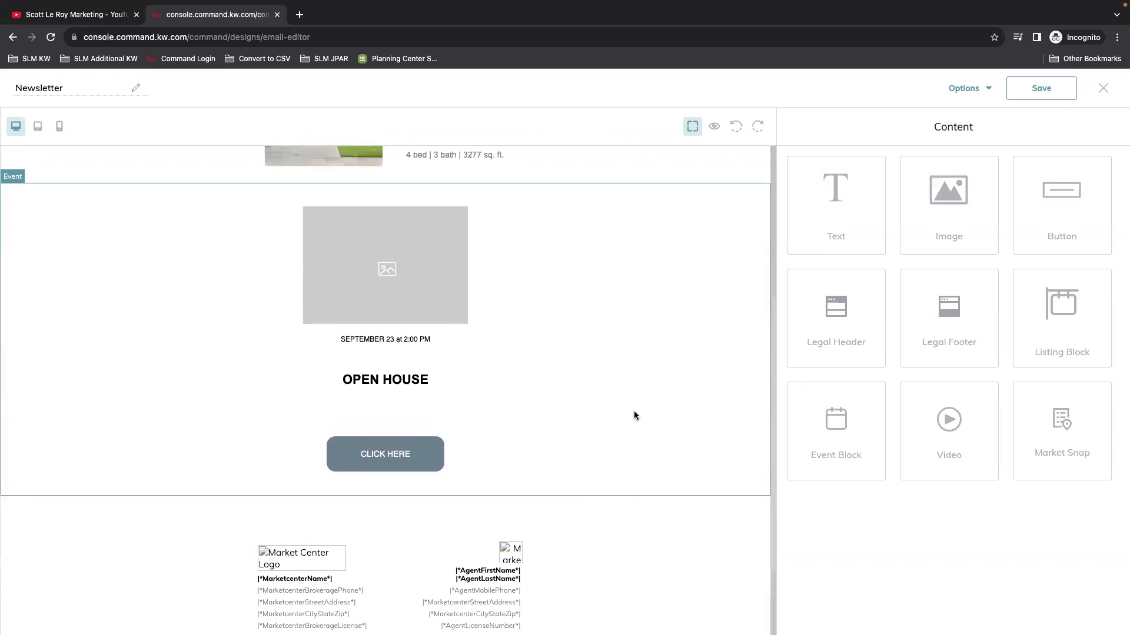
scroll(611, 414, "up", 2)
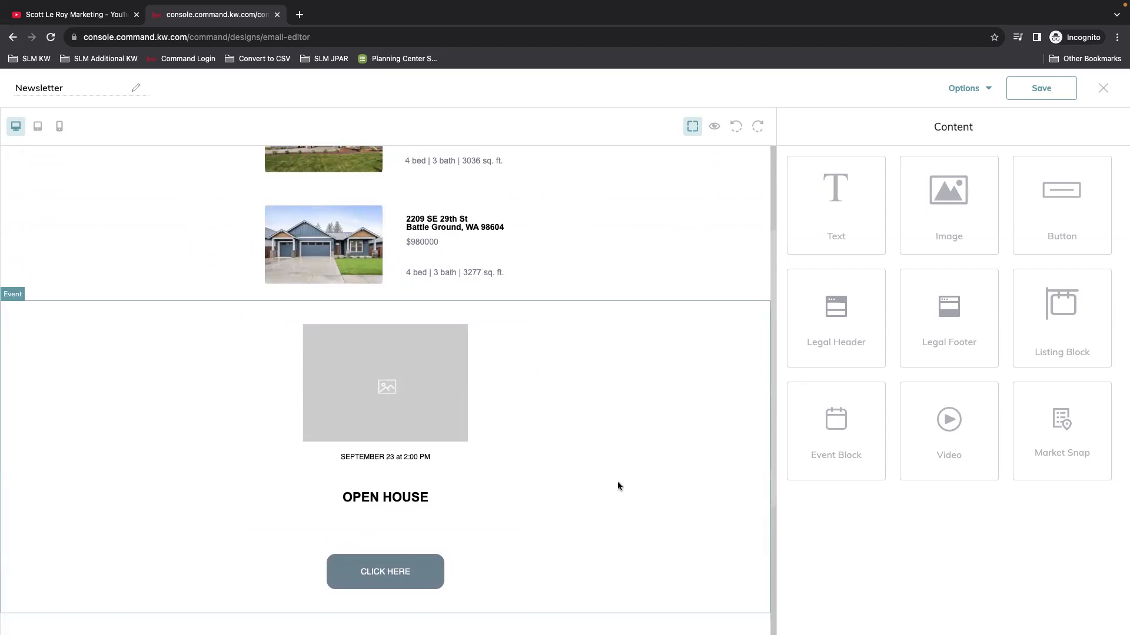
left_click(610, 417)
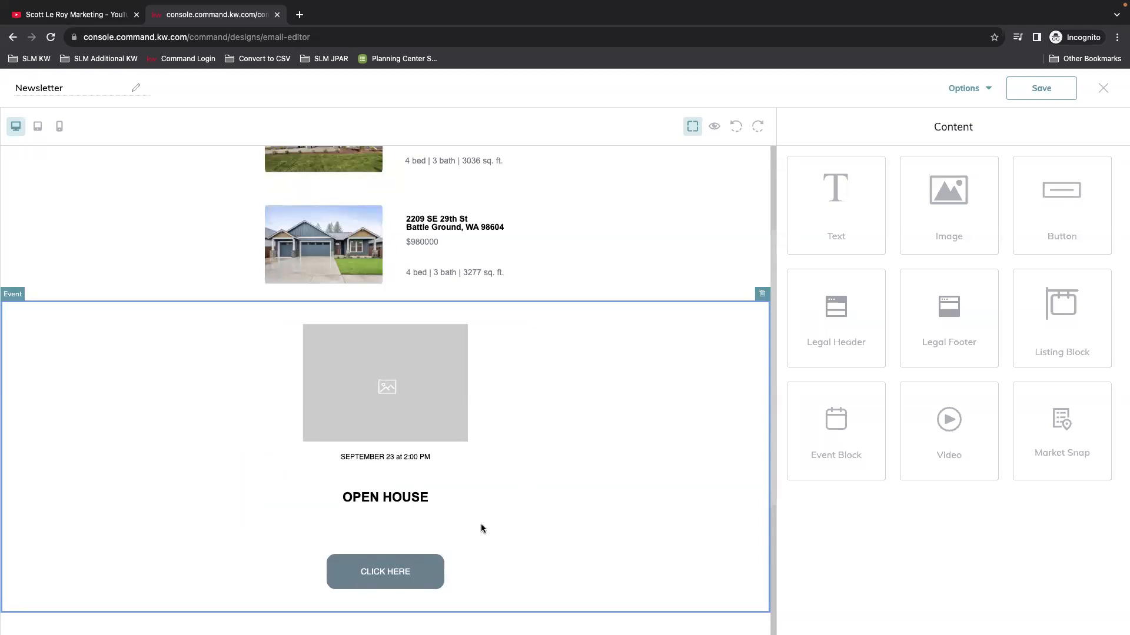
scroll(543, 480, "up", 3)
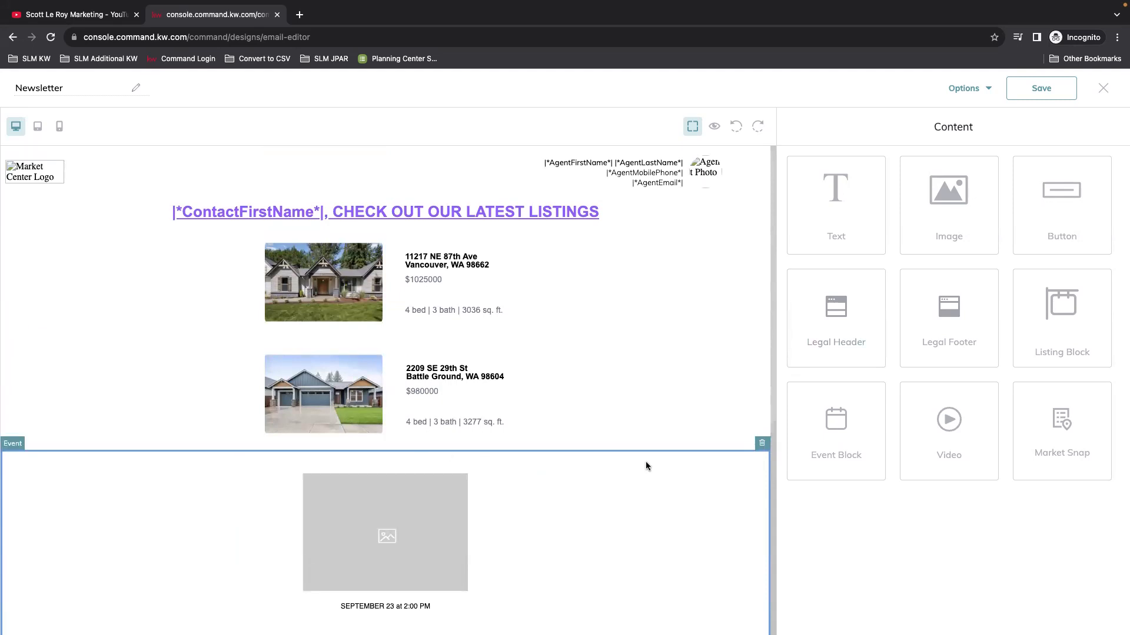
left_click(762, 445)
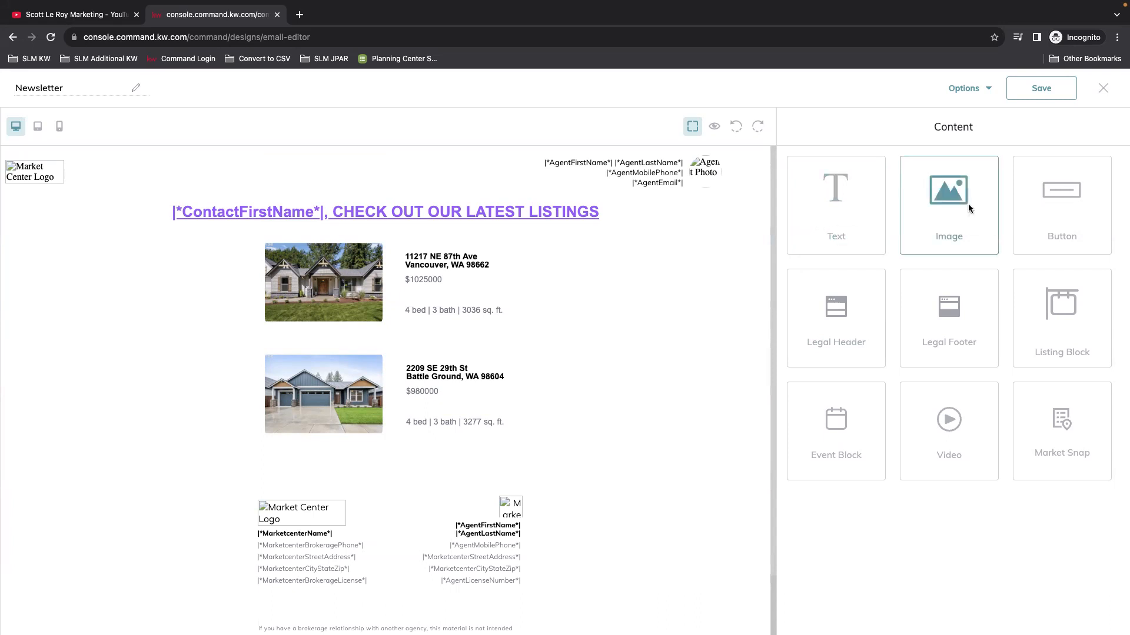
Step: Add an image block below the listings and search listing photos by the pasted MLS number
left_click_drag(958, 206, 426, 452)
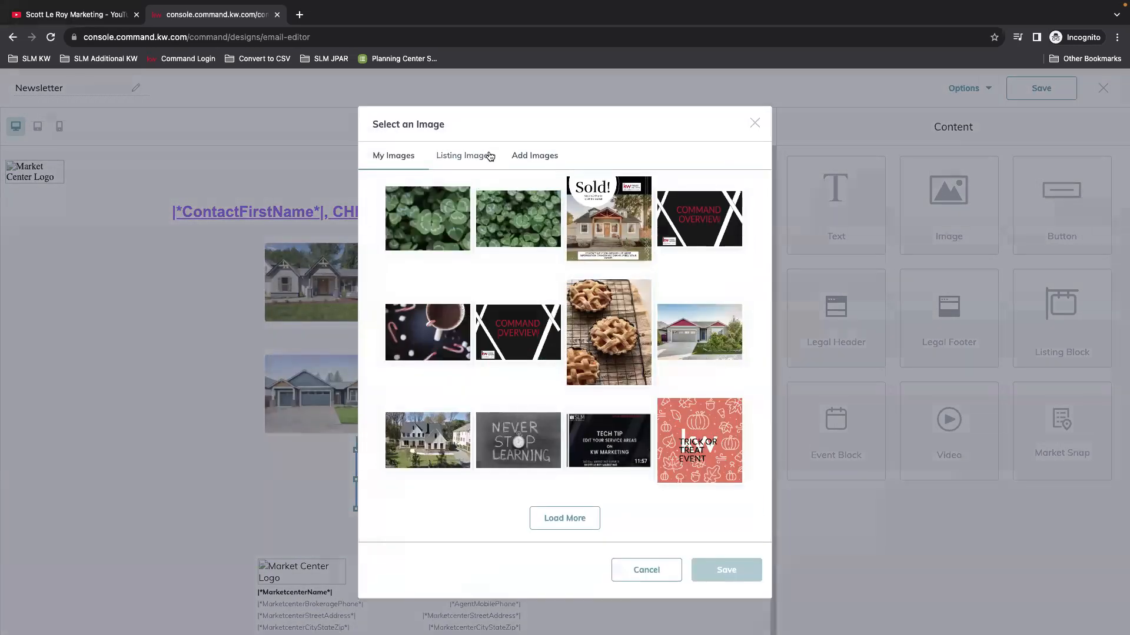
left_click(464, 159)
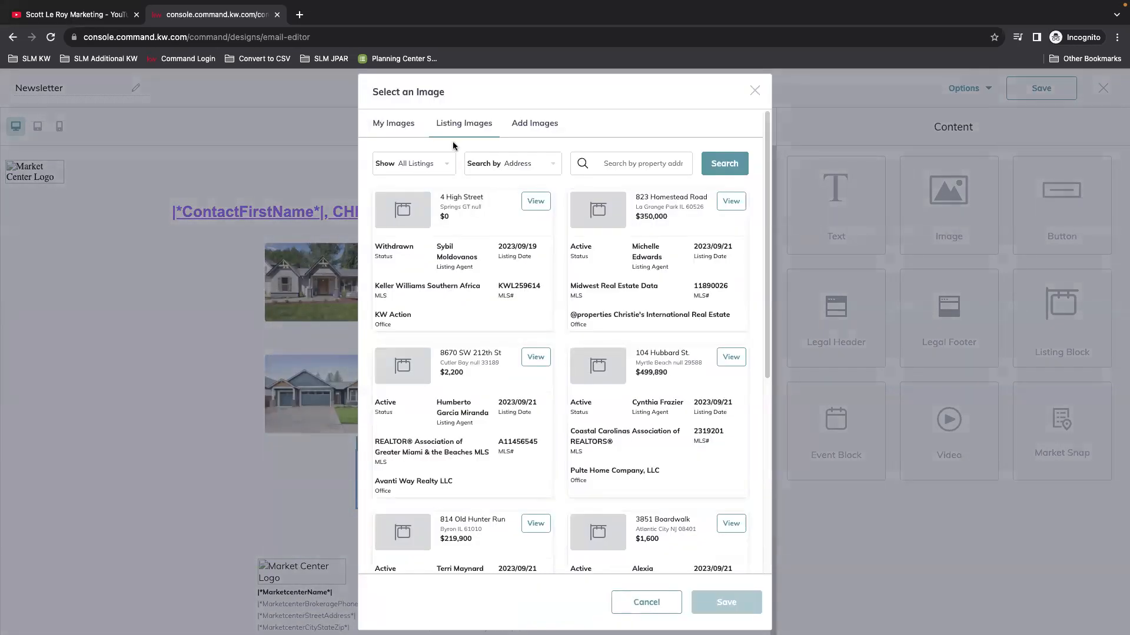
left_click(541, 165)
left_click(524, 217)
left_click(629, 164)
right_click(631, 164)
left_click(675, 243)
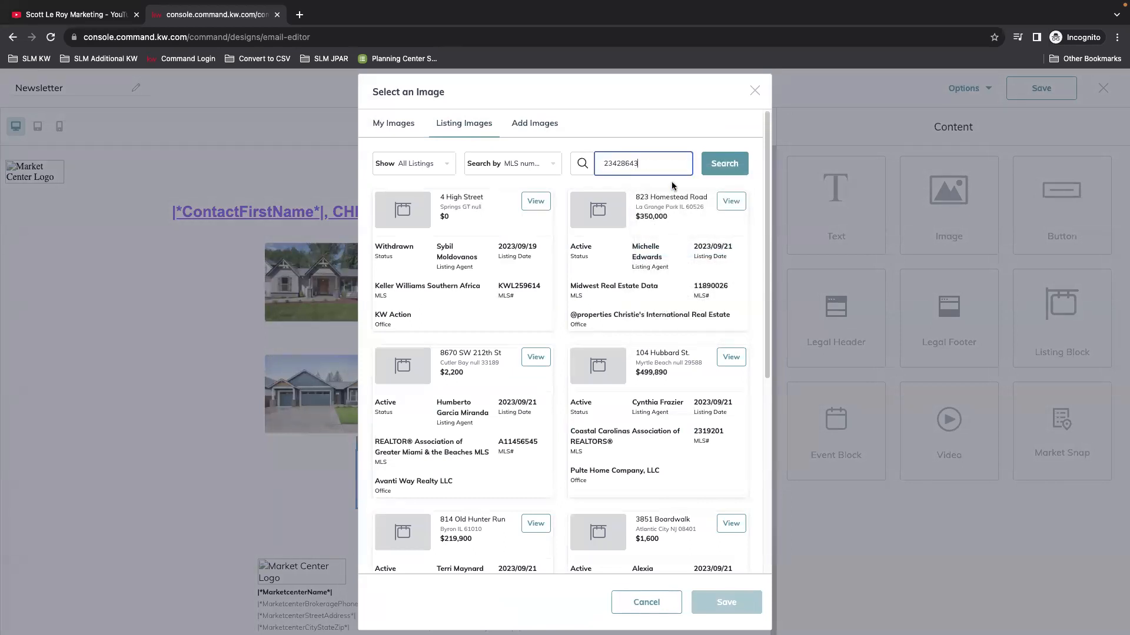
left_click(725, 165)
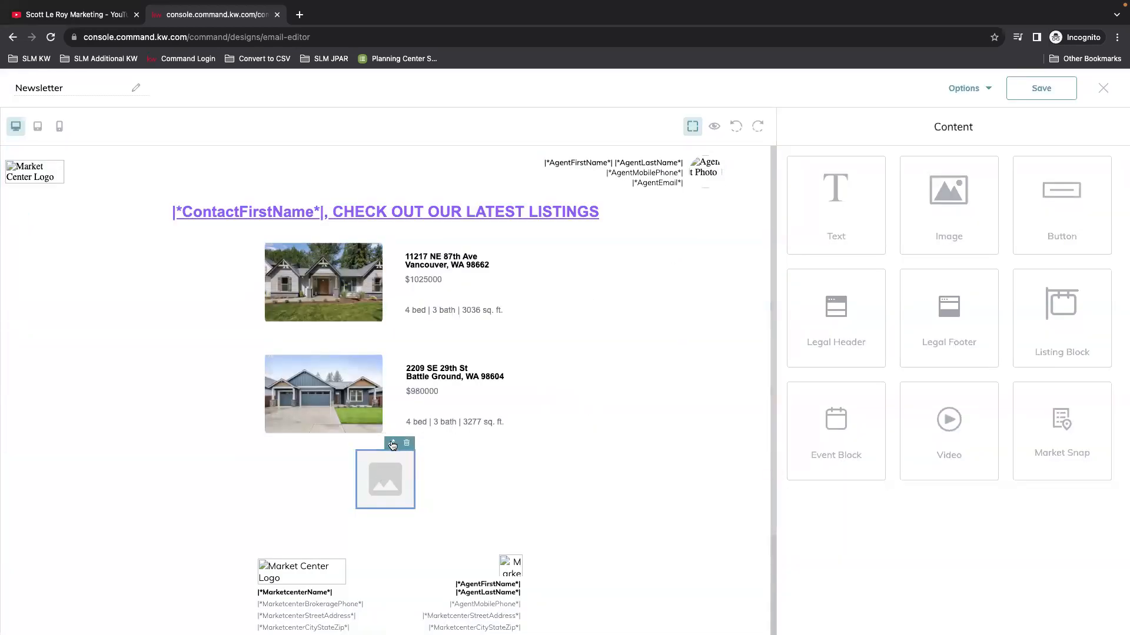
left_click(392, 445)
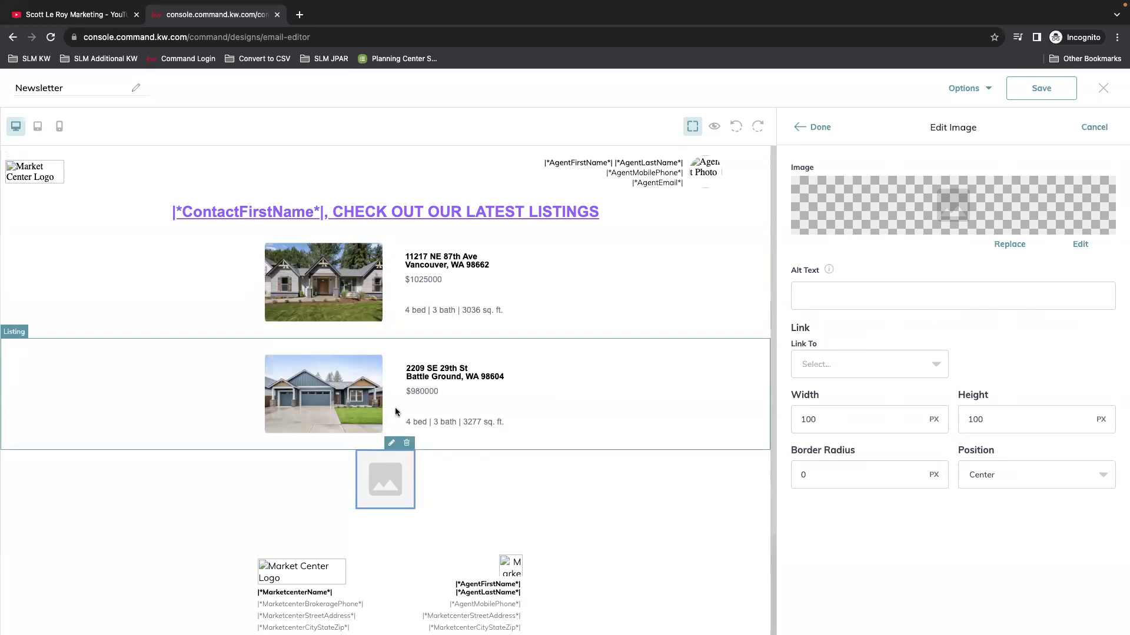
left_click(1009, 244)
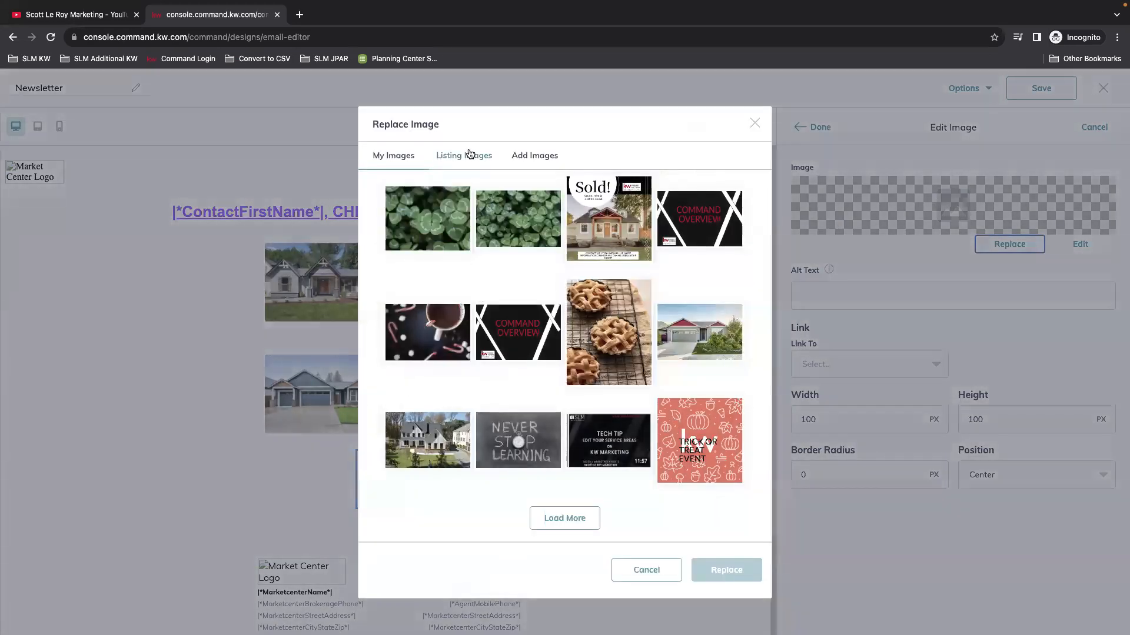
left_click(447, 154)
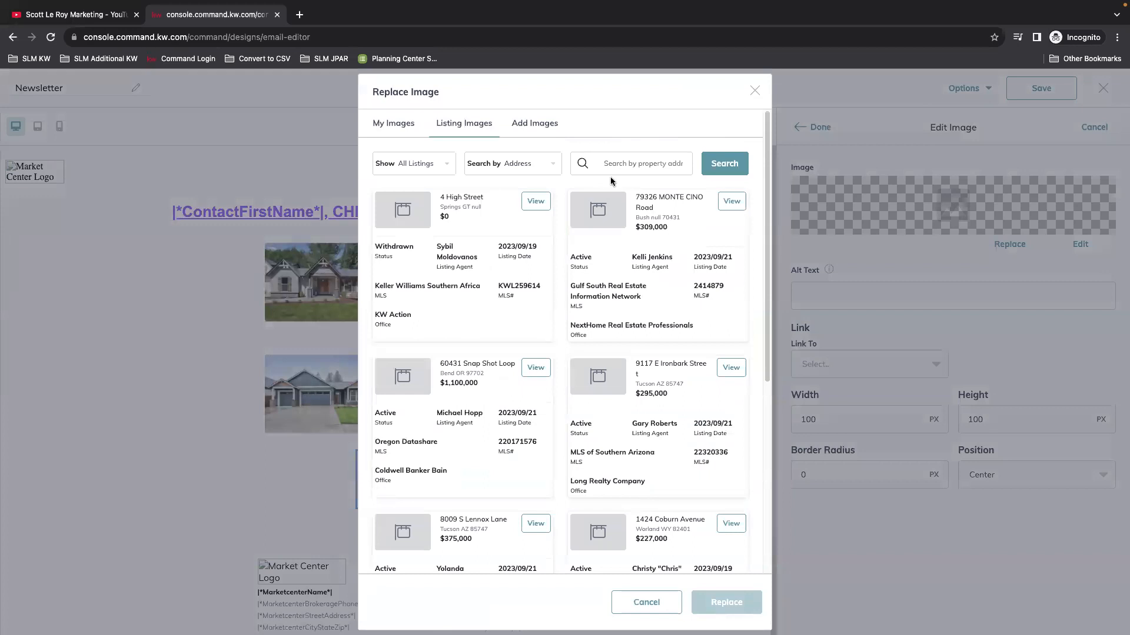
left_click(531, 167)
left_click(522, 224)
right_click(643, 163)
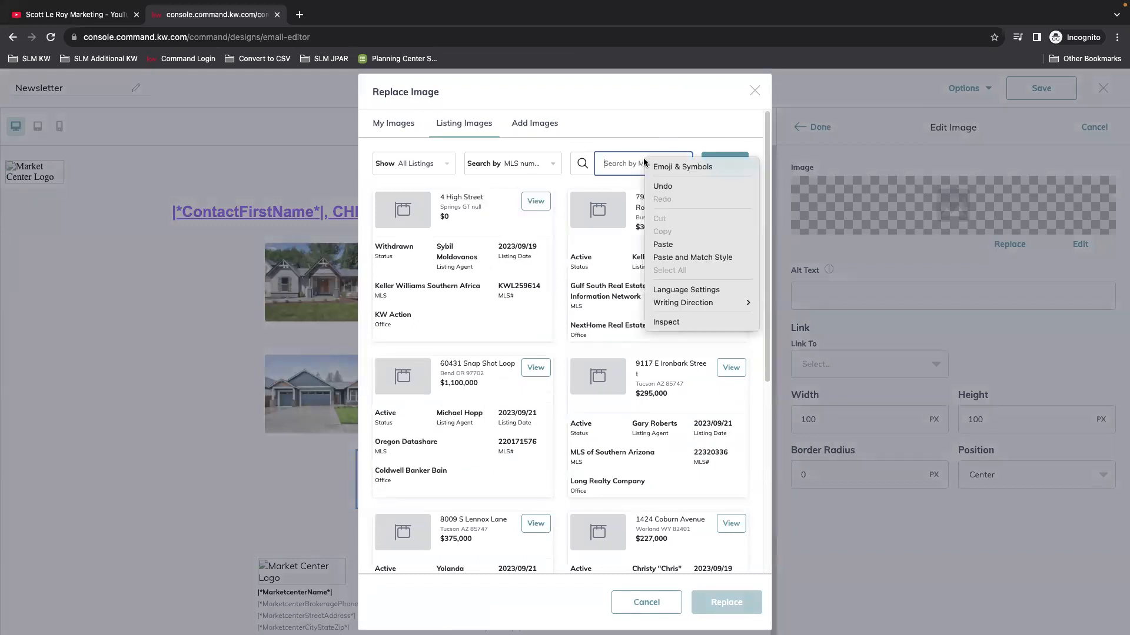
left_click(672, 244)
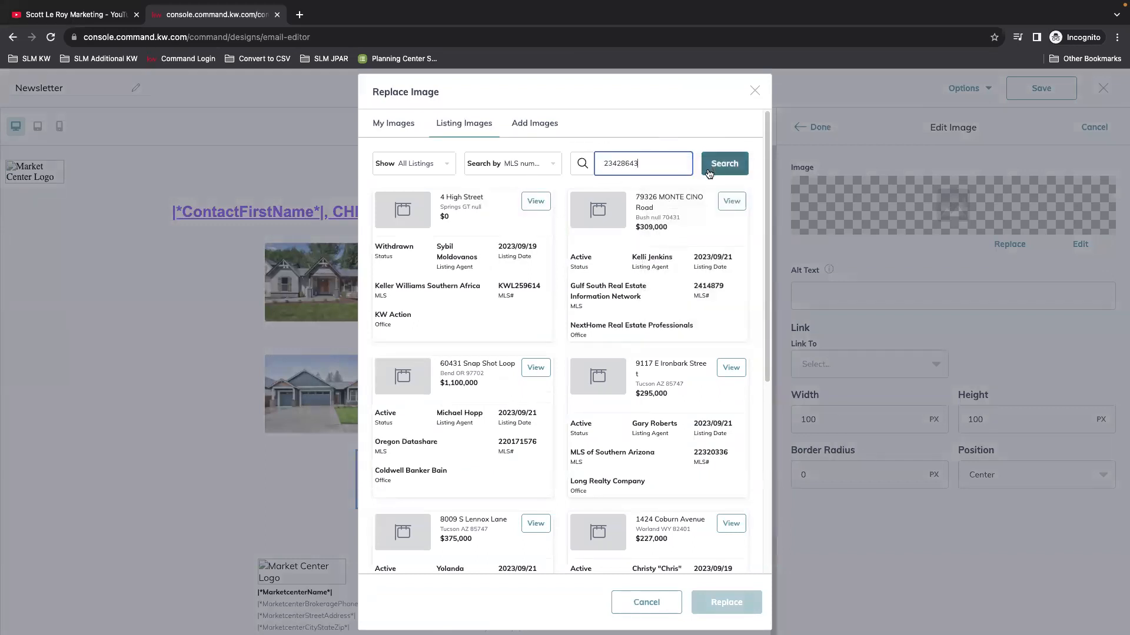
left_click(709, 170)
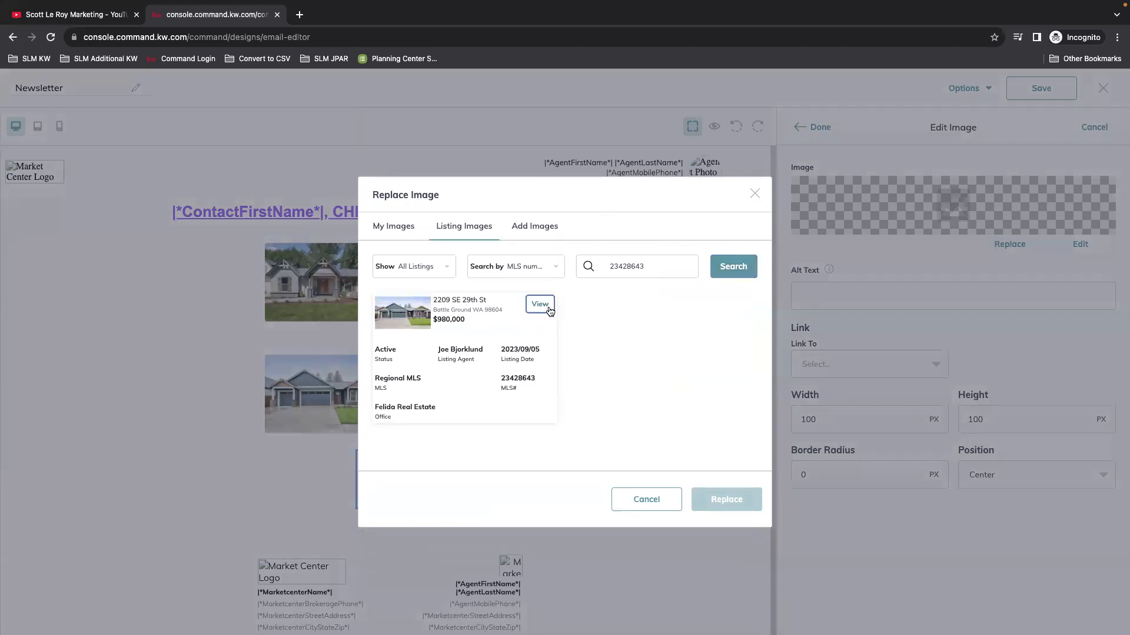
left_click(549, 310)
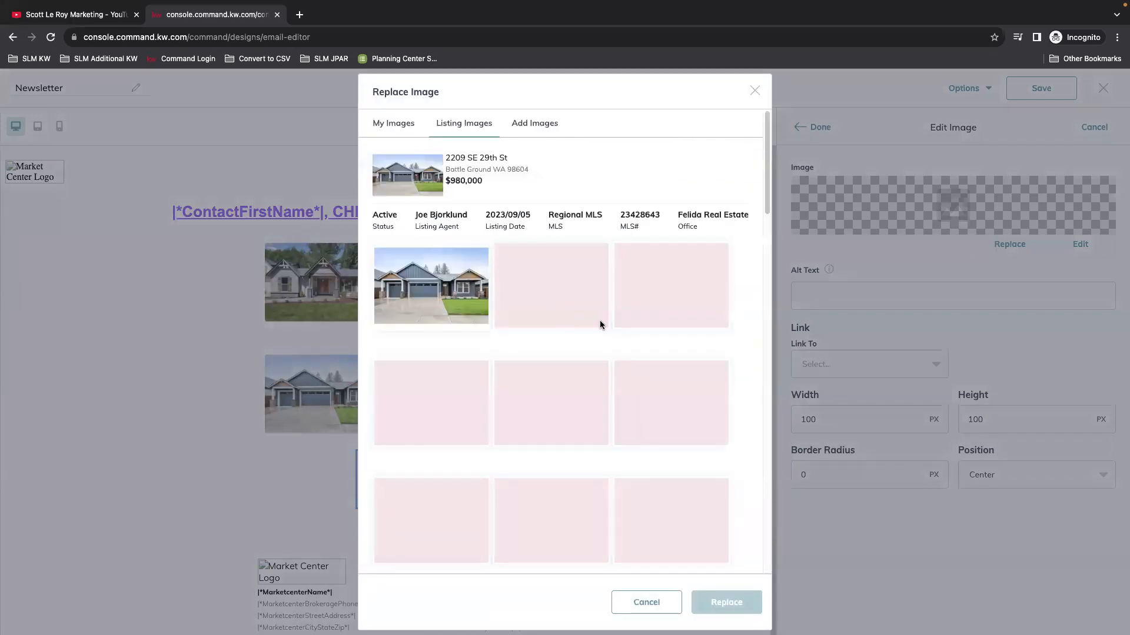
left_click(440, 309)
scroll(492, 479, "down", 3)
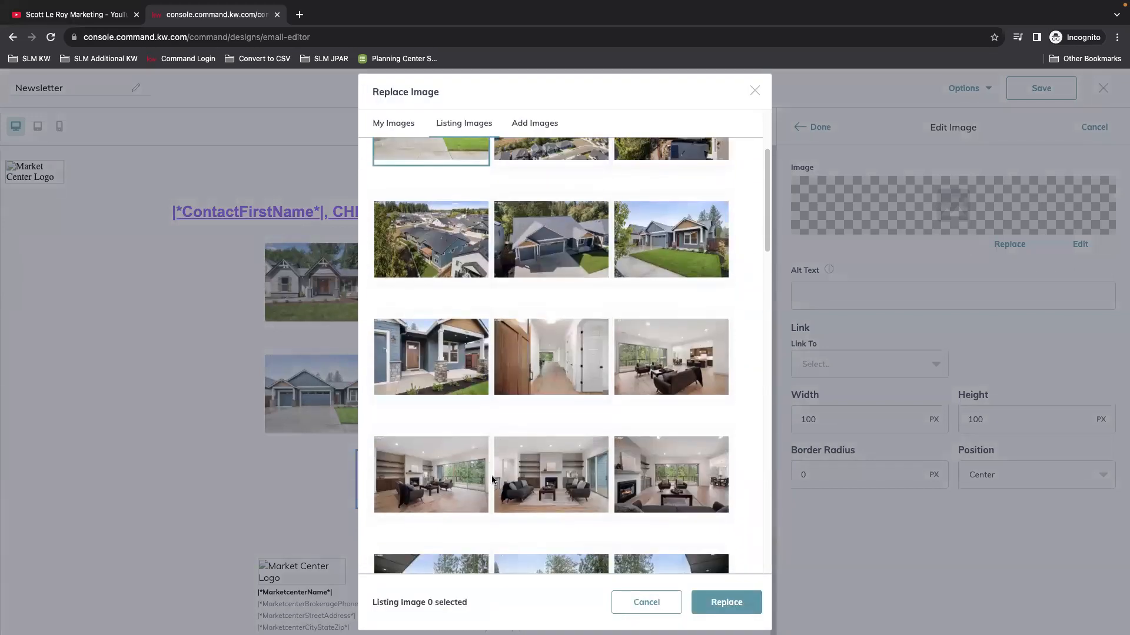
scroll(492, 479, "down", 2)
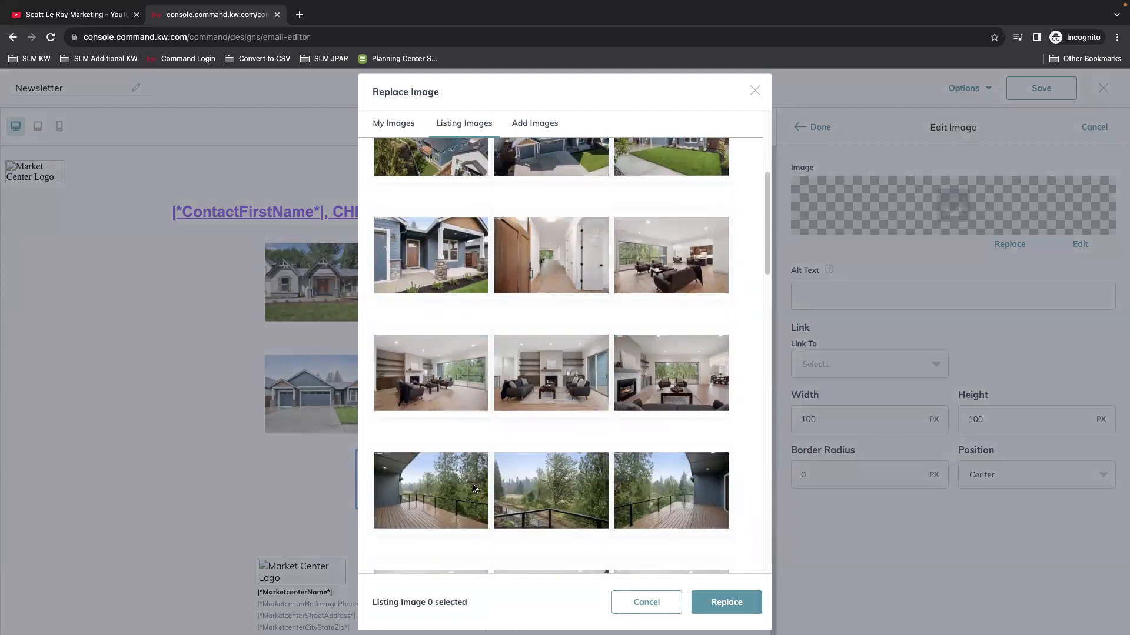
left_click(726, 602)
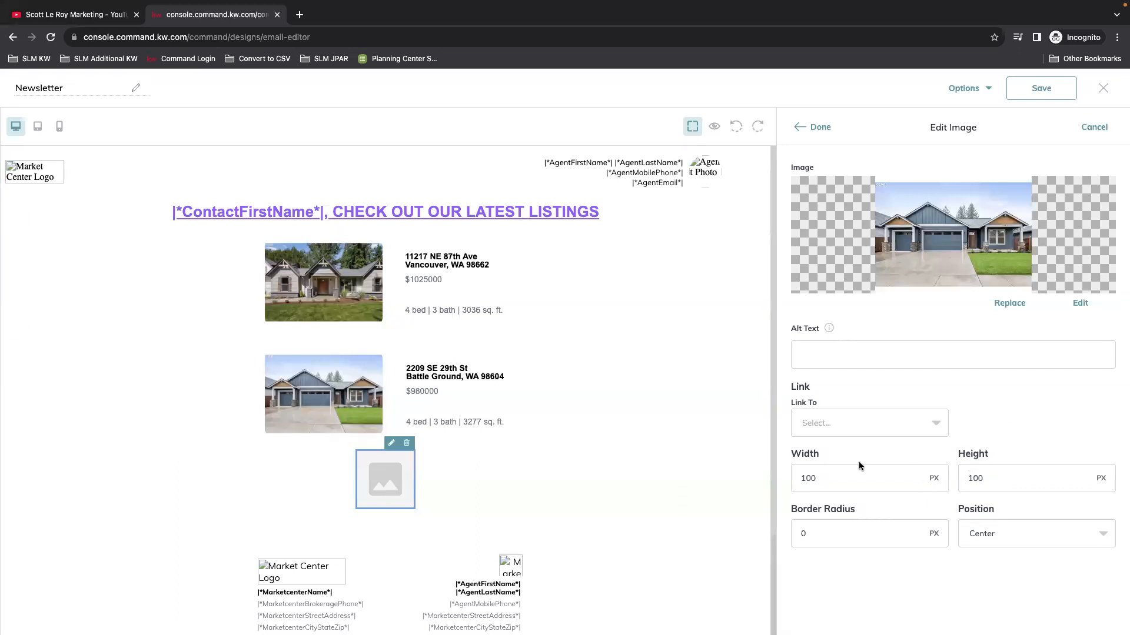
left_click(812, 127)
Step: Resize the house photo to 750 px wide and 500 px high
left_click(404, 459)
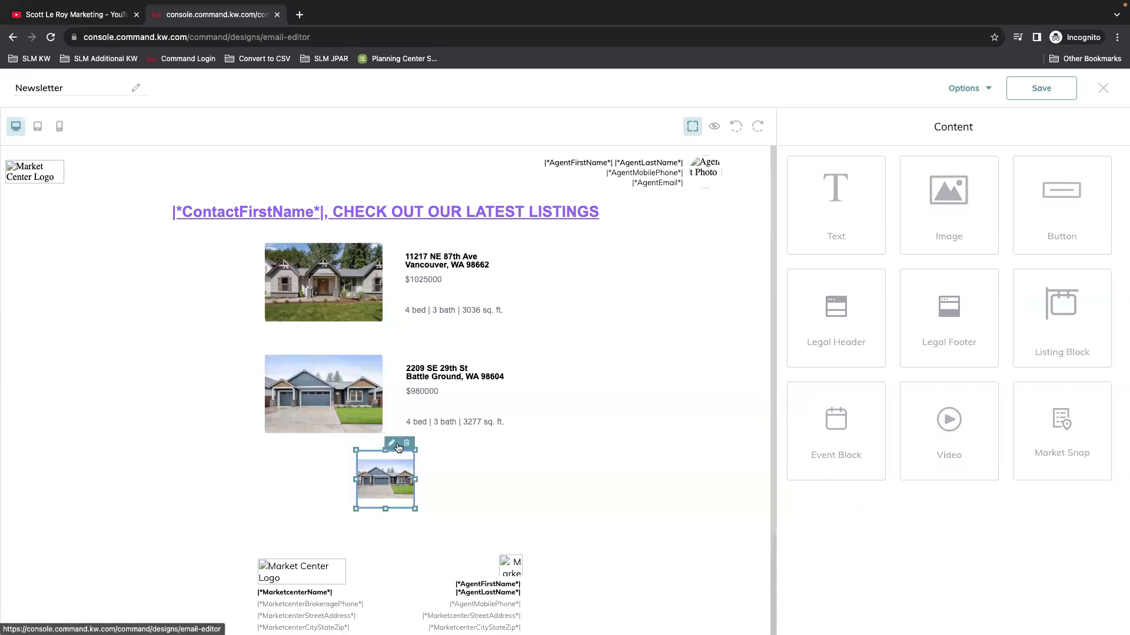
left_click(831, 469)
double_click(831, 470)
type("50")
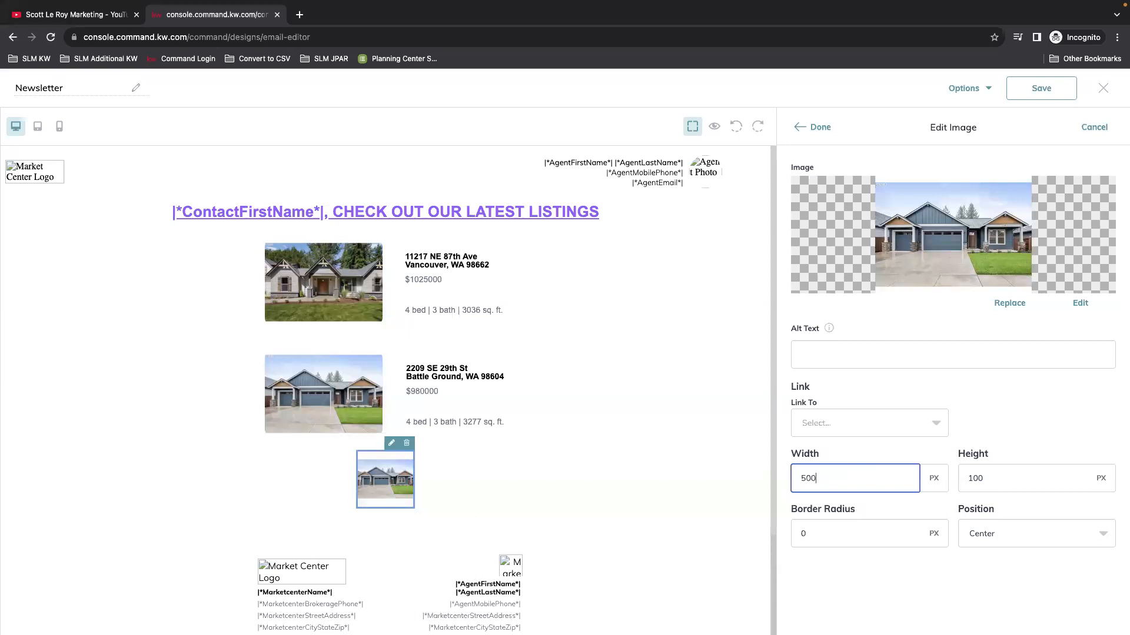
type("0")
double_click(843, 479)
type("75")
double_click(974, 471)
type("50")
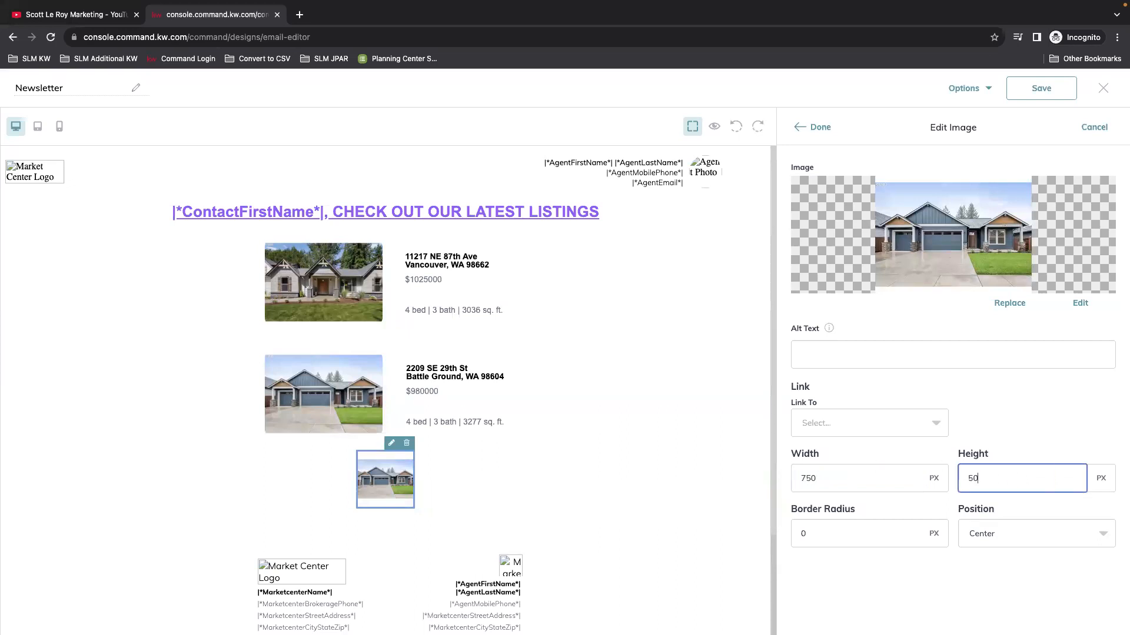
left_click(814, 127)
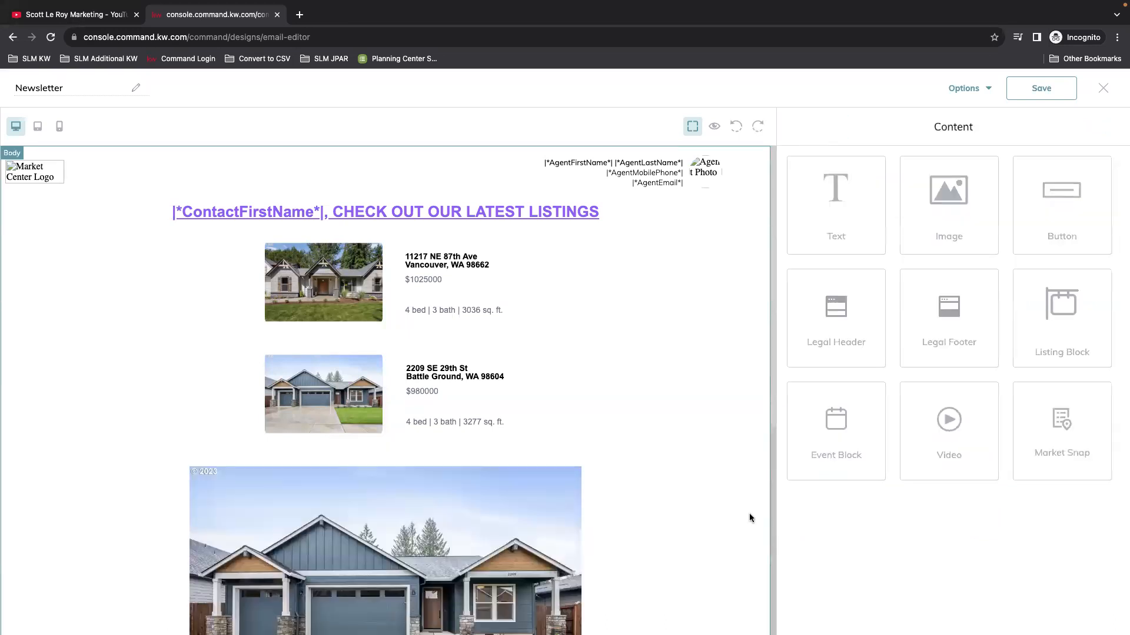
Step: Add a text block under the photo reading OPEN HOUSE and SEPT. 23RD AT 2PM, both lines centred
scroll(747, 517, "down", 4)
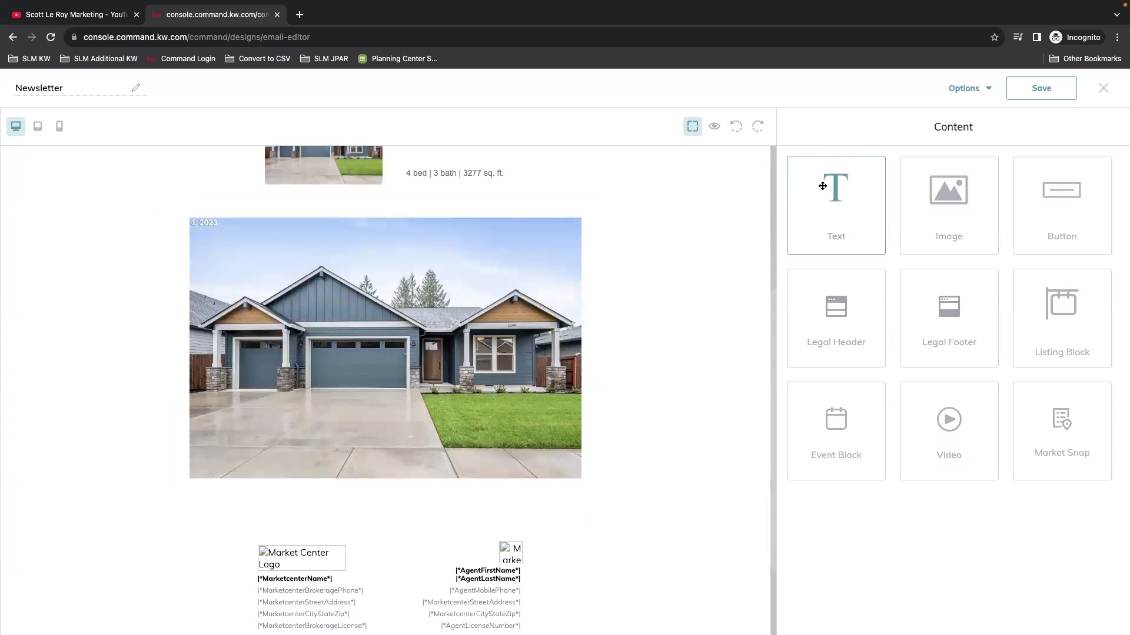
left_click_drag(851, 194, 534, 468)
left_click(612, 492)
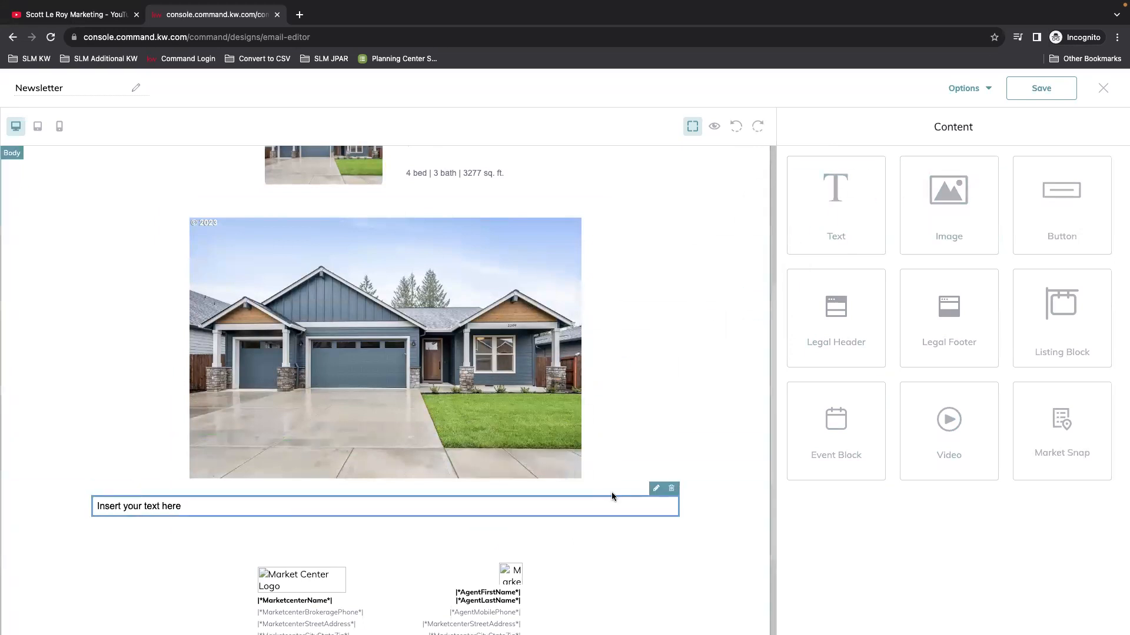
left_click_drag(946, 270, 771, 197)
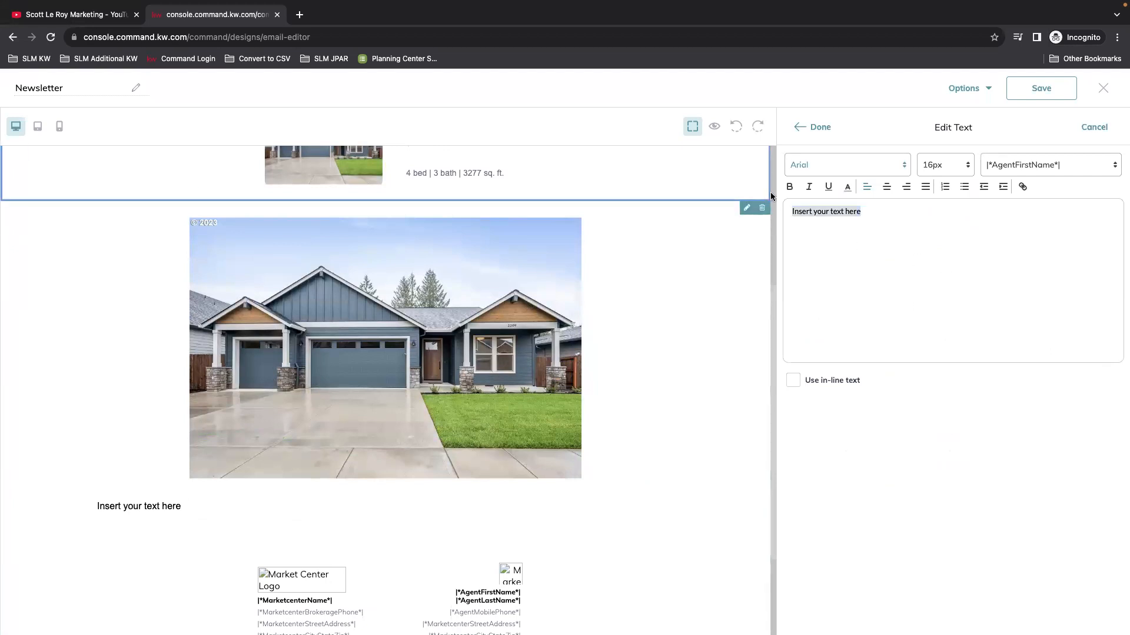
triple_click(825, 221)
type("OPEN HOUSE")
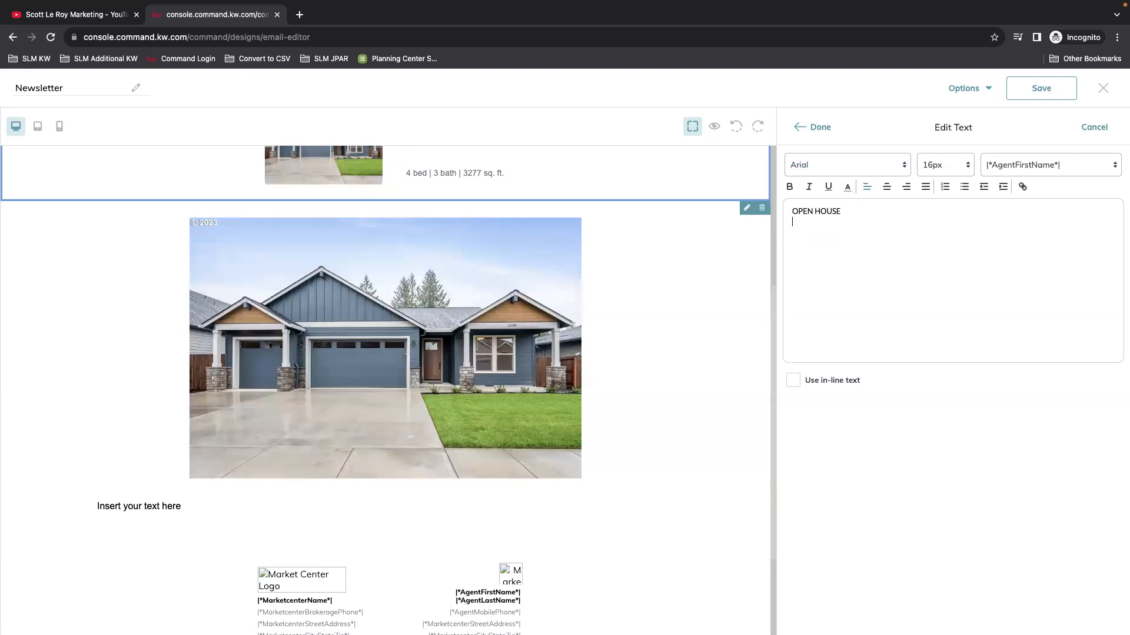
key("Return")
left_click(886, 187)
left_click_drag(992, 227, 791, 209)
double_click(802, 211)
left_click(886, 187)
left_click(894, 271)
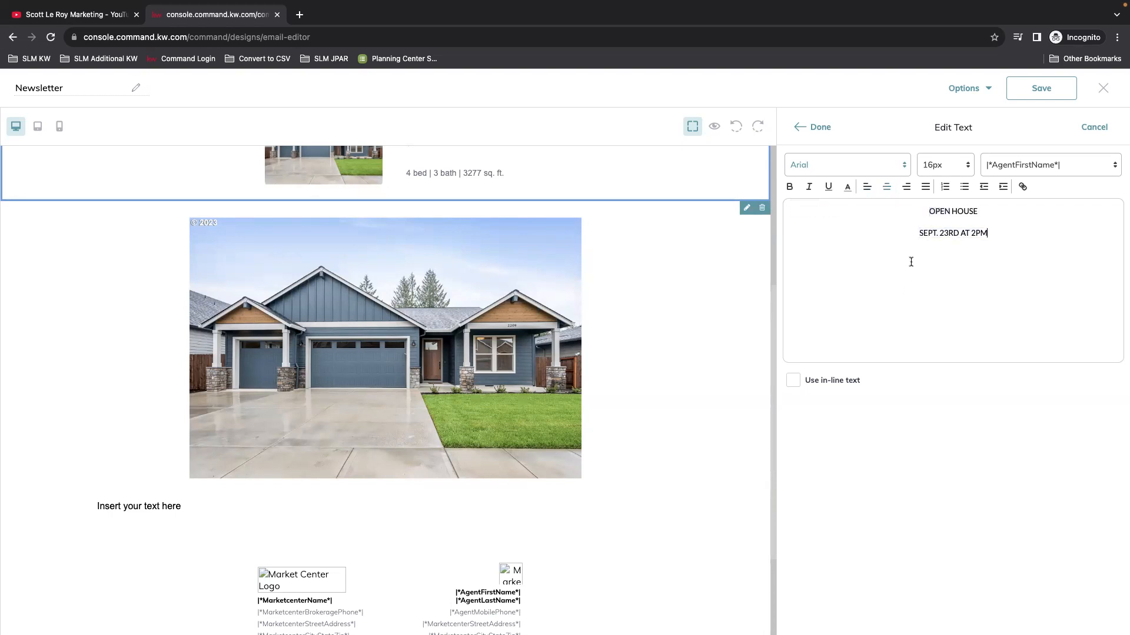
left_click(813, 131)
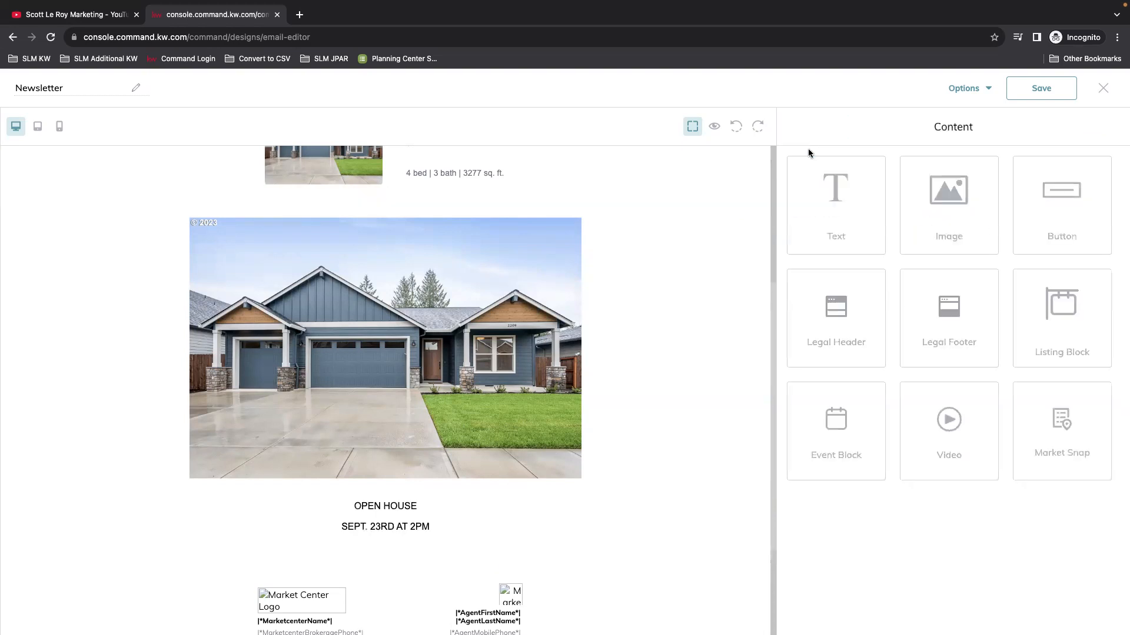
Step: Move the open-house text above the photo and add a LEARN MORE button beneath it
left_click_drag(519, 525, 524, 247)
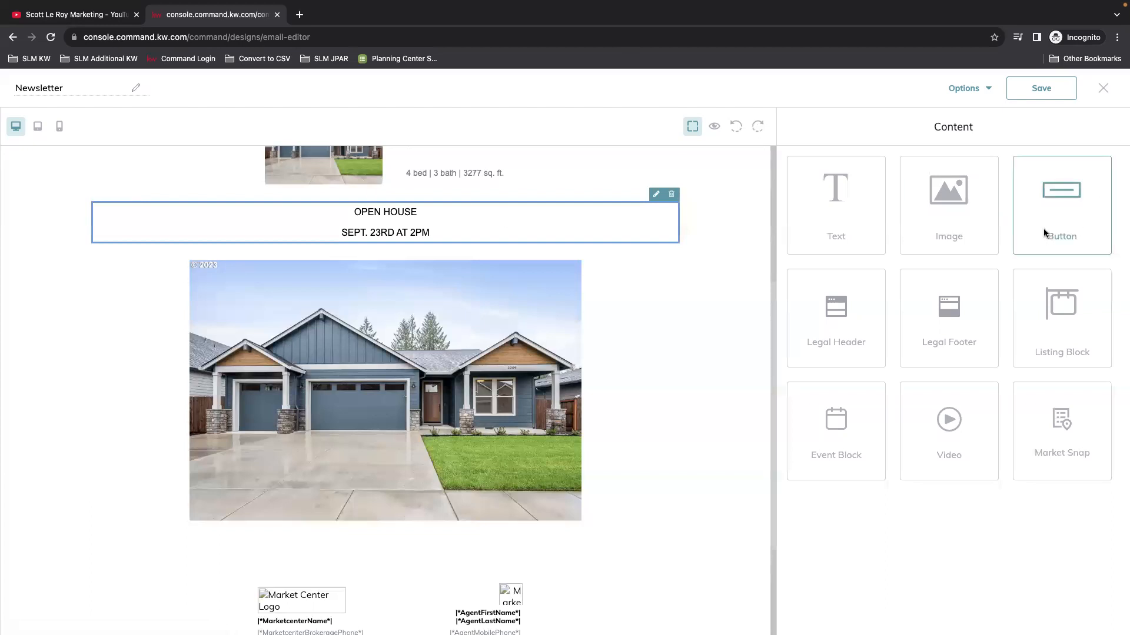
left_click_drag(1062, 207, 425, 251)
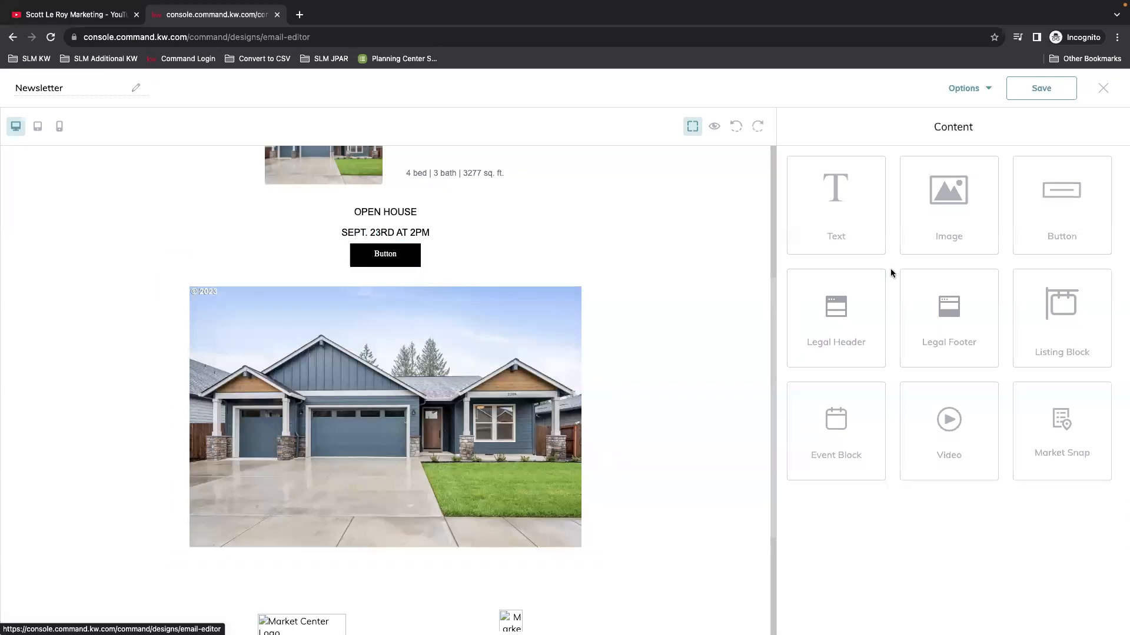
left_click(416, 250)
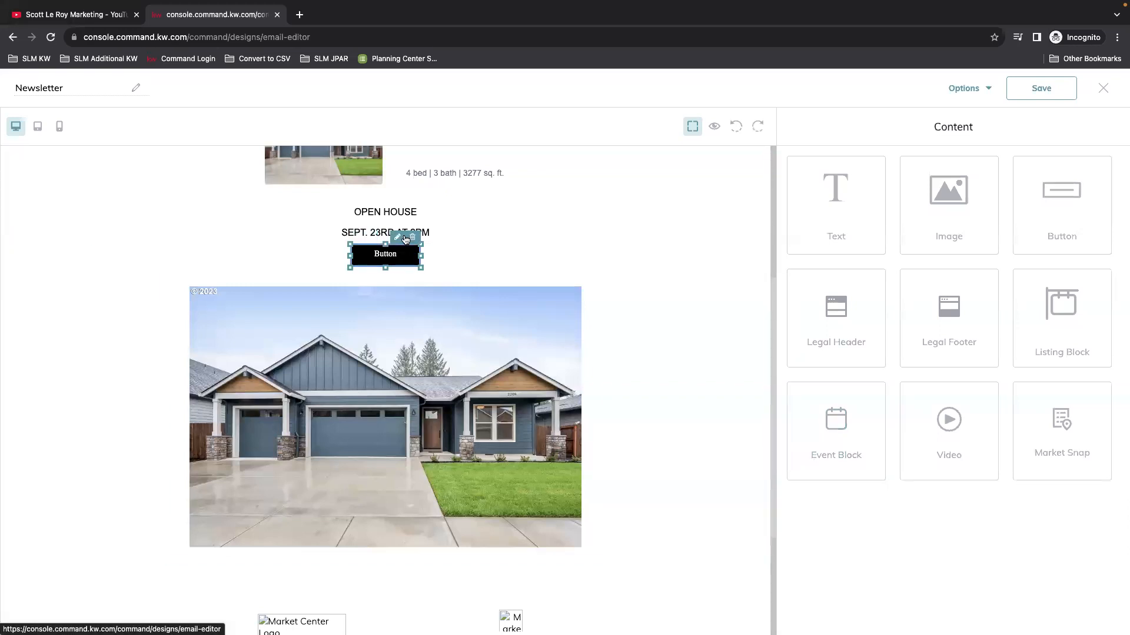
left_click(398, 236)
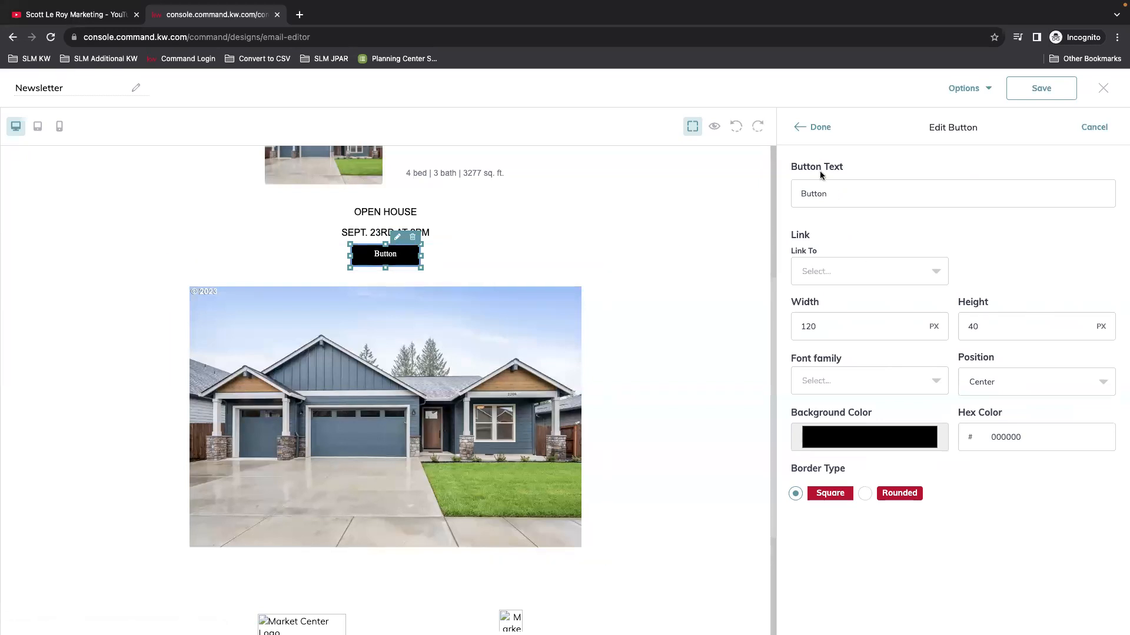
double_click(830, 199)
type("L")
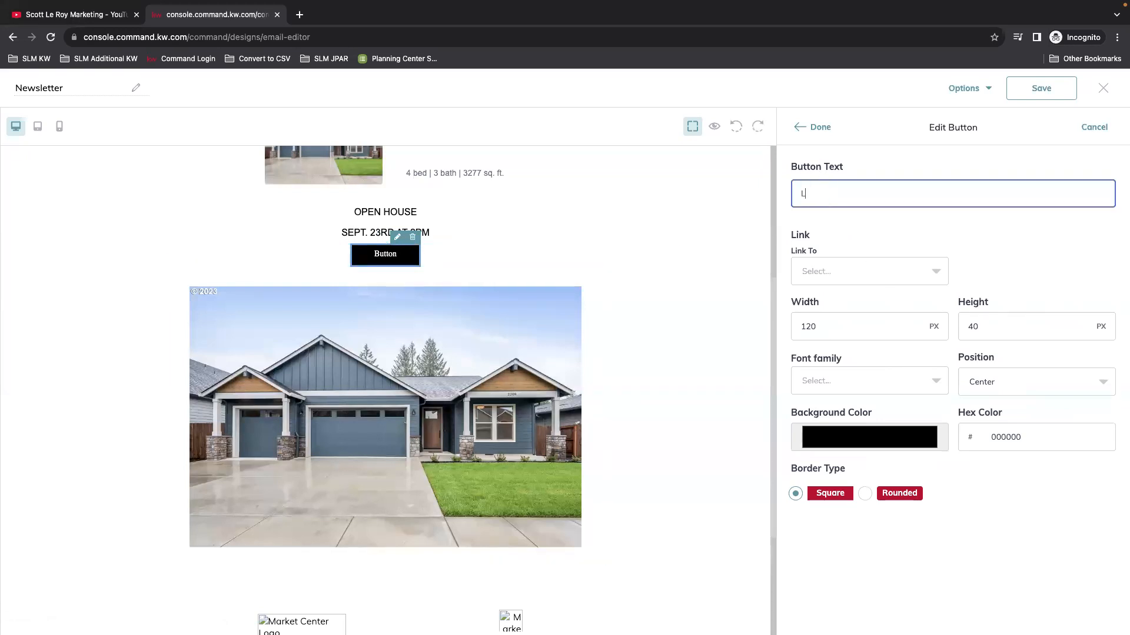
type("EARN MORE")
left_click(879, 325)
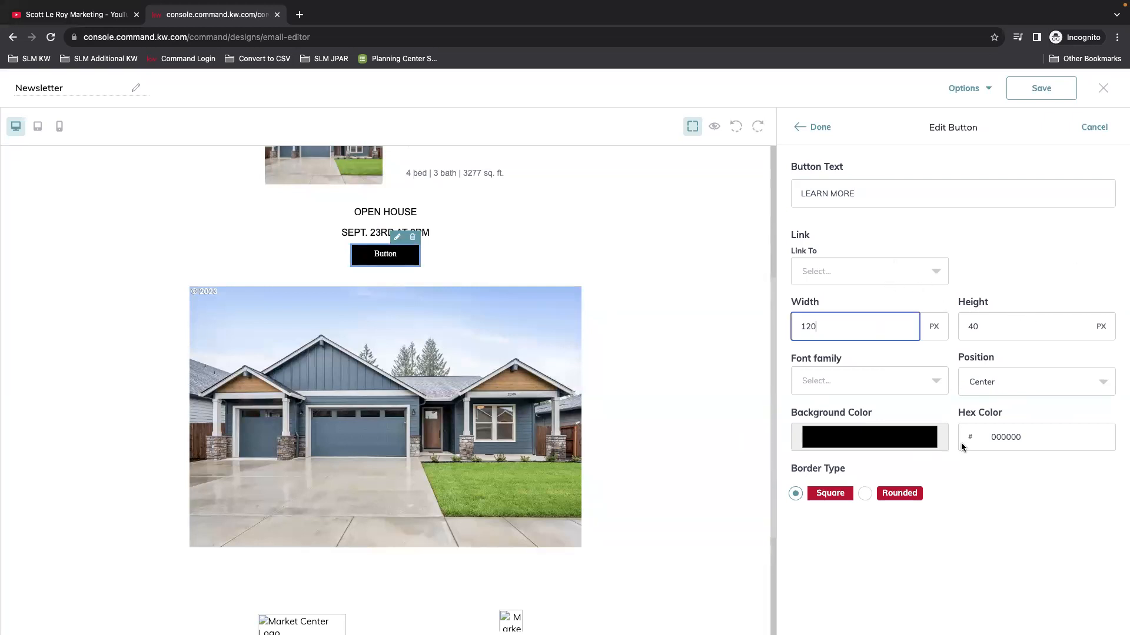
left_click(814, 127)
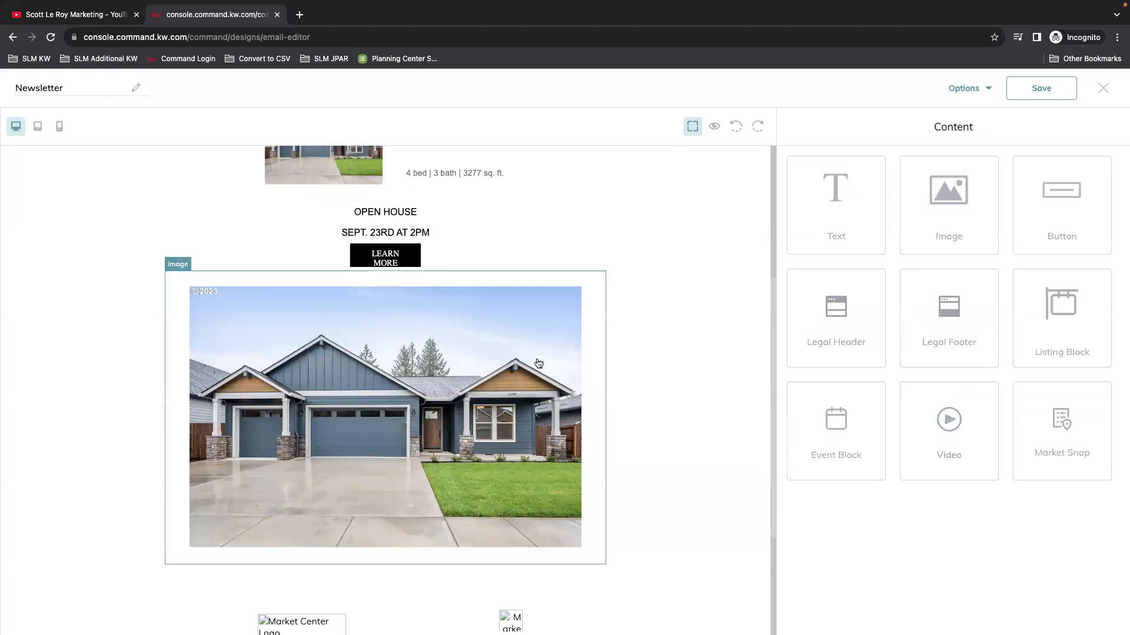
Step: Widen the LEARN MORE button to 250 px
left_click(413, 264)
left_click(403, 238)
left_click(880, 325)
double_click(882, 327)
type("25")
left_click(819, 128)
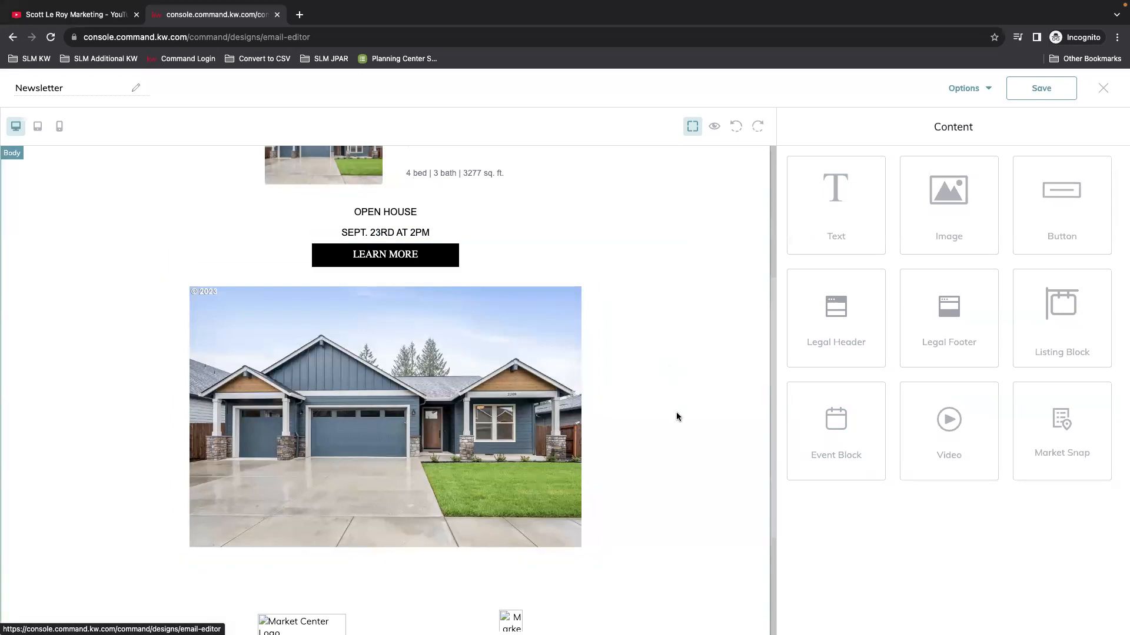
scroll(674, 421, "down", 1)
scroll(674, 428, "down", 3)
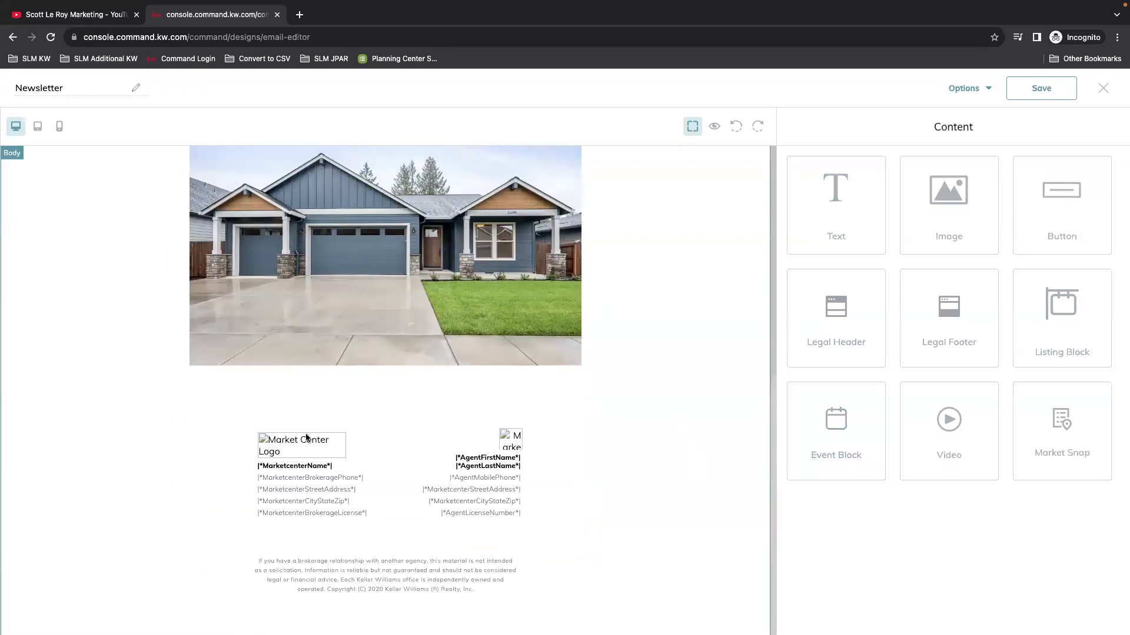
Step: Drop a Video block below the house photo and focus its Video URL field
left_click_drag(948, 450, 427, 410)
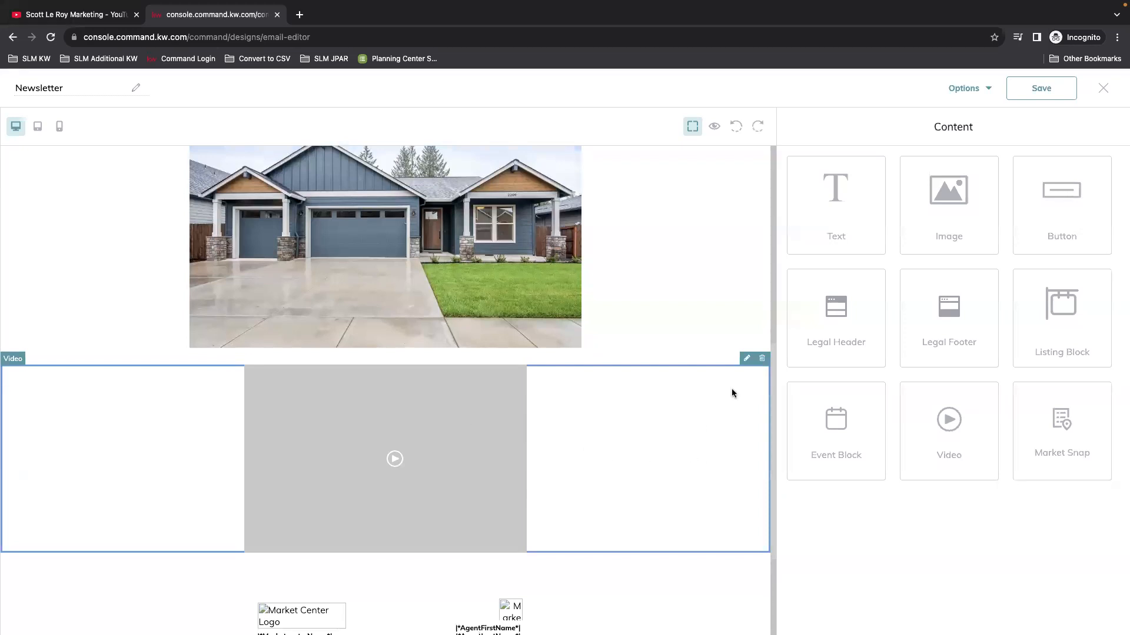
left_click(746, 358)
left_click(906, 192)
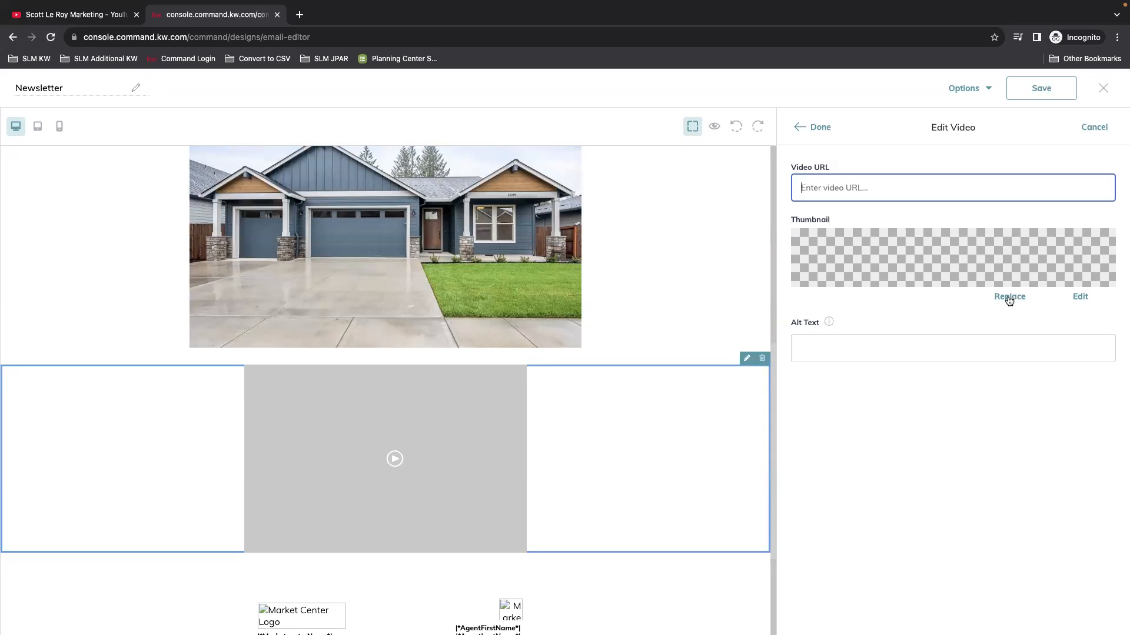
Step: Open the What's New in Command 9.20 video on the YouTube channel
left_click(64, 18)
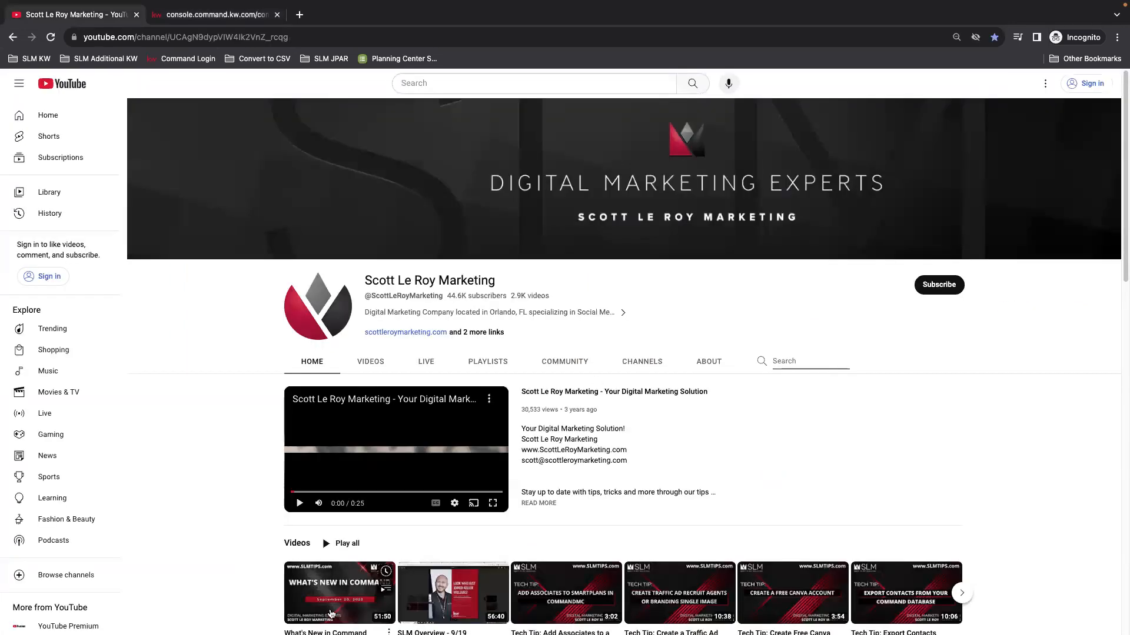
scroll(187, 563, "down", 2)
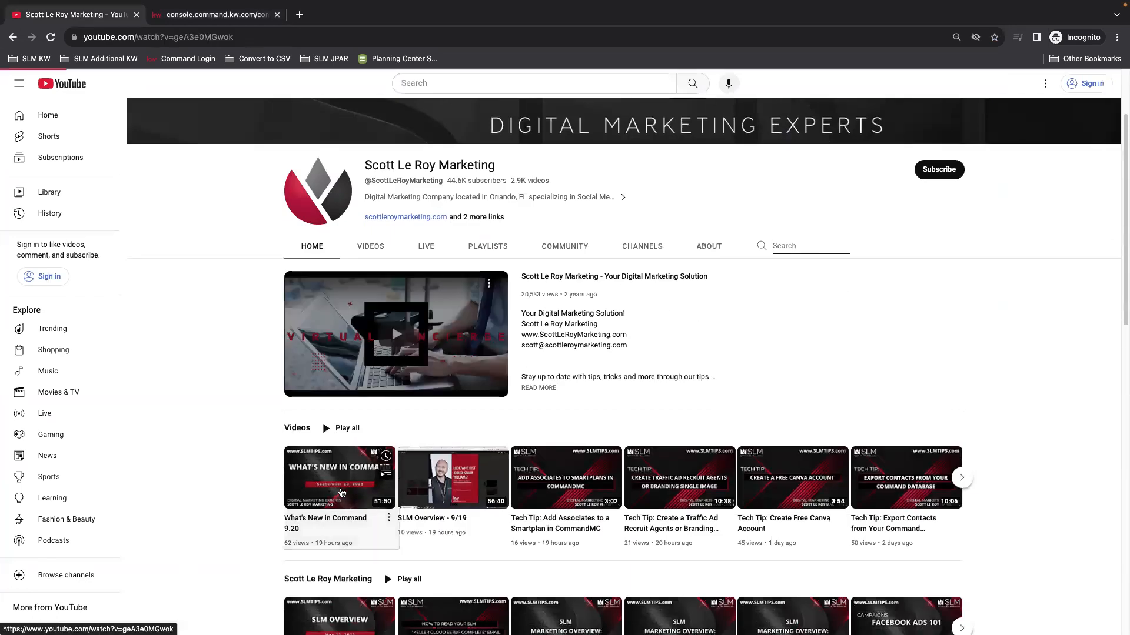
left_click(330, 506)
left_click(127, 480)
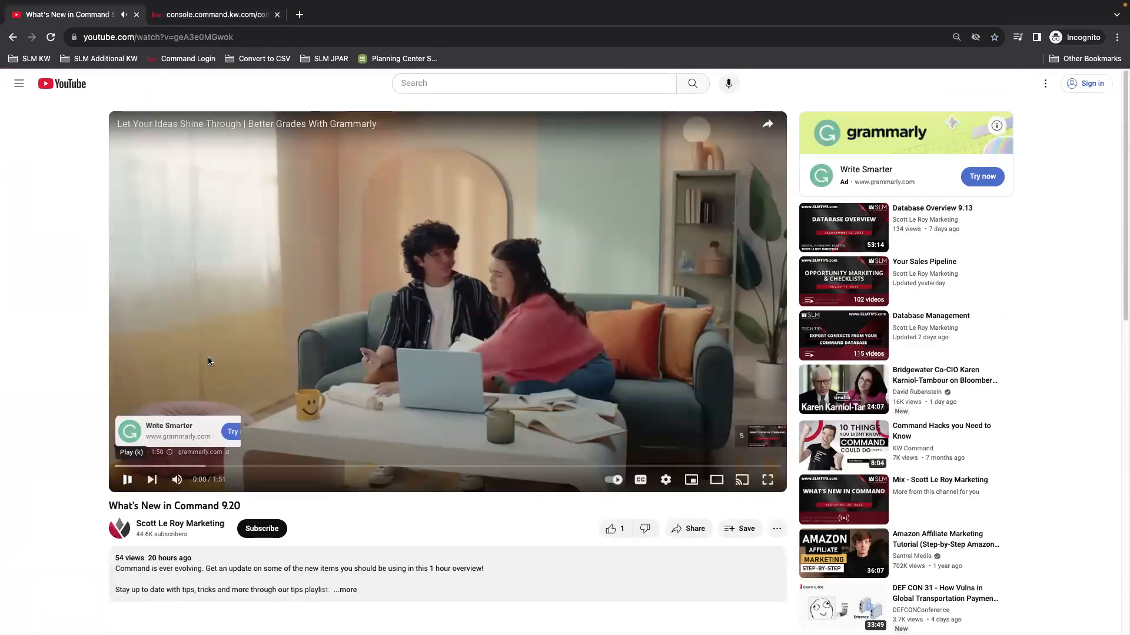
Step: Copy the video's web address, then go back to the channel and the newsletter editor
left_click(305, 37)
right_click(304, 37)
left_click(344, 131)
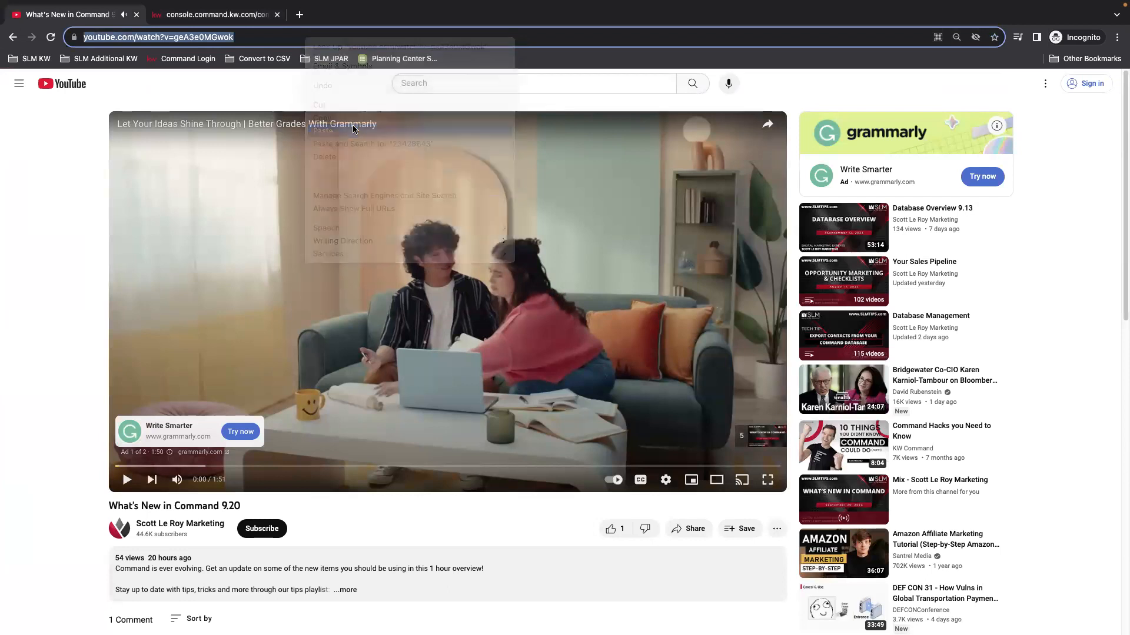
left_click(65, 109)
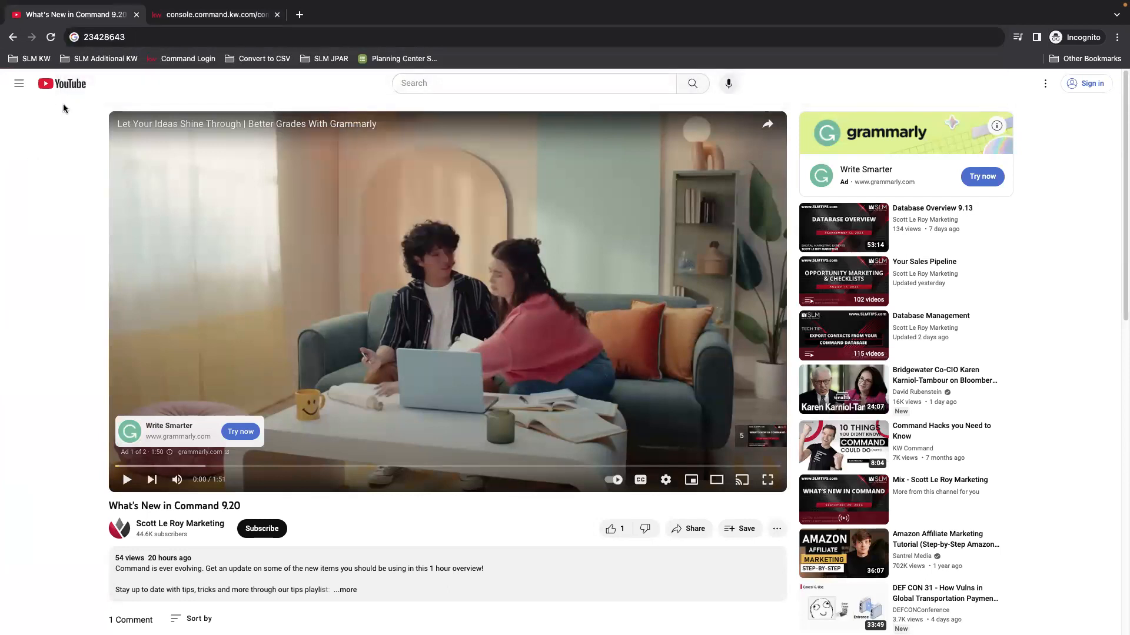
left_click(127, 34)
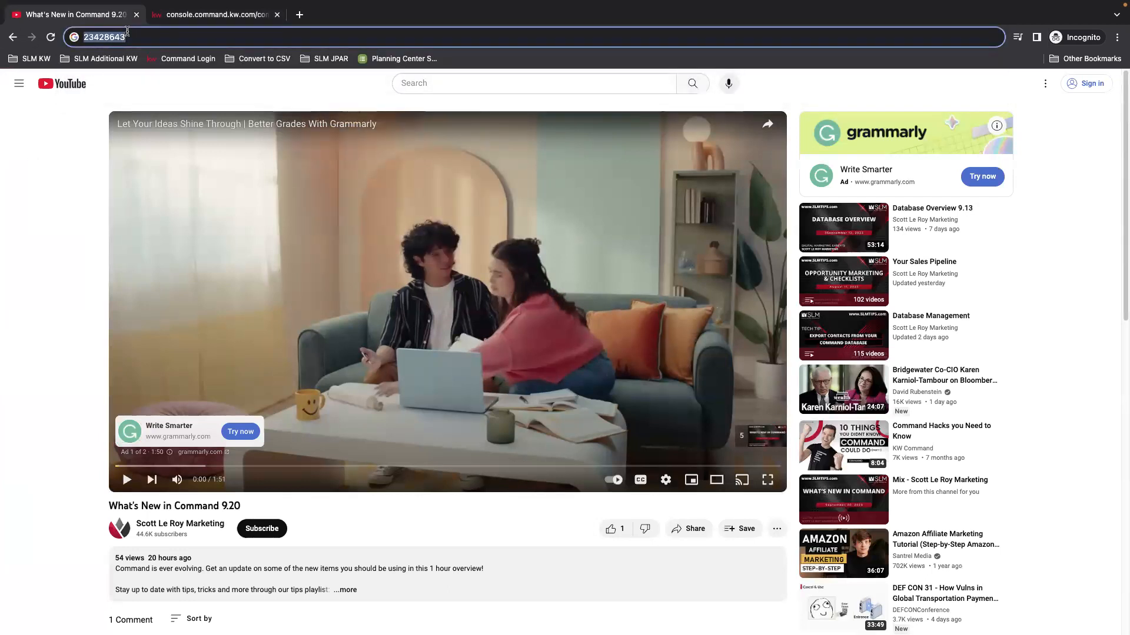
key("super+z")
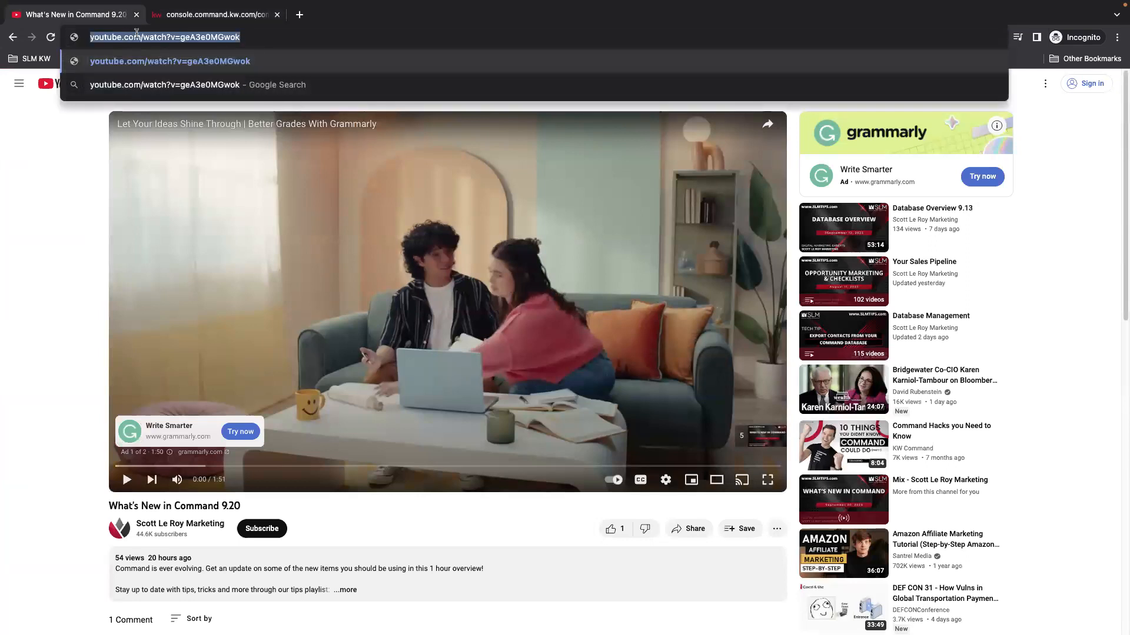
right_click(180, 39)
left_click(238, 118)
left_click(12, 37)
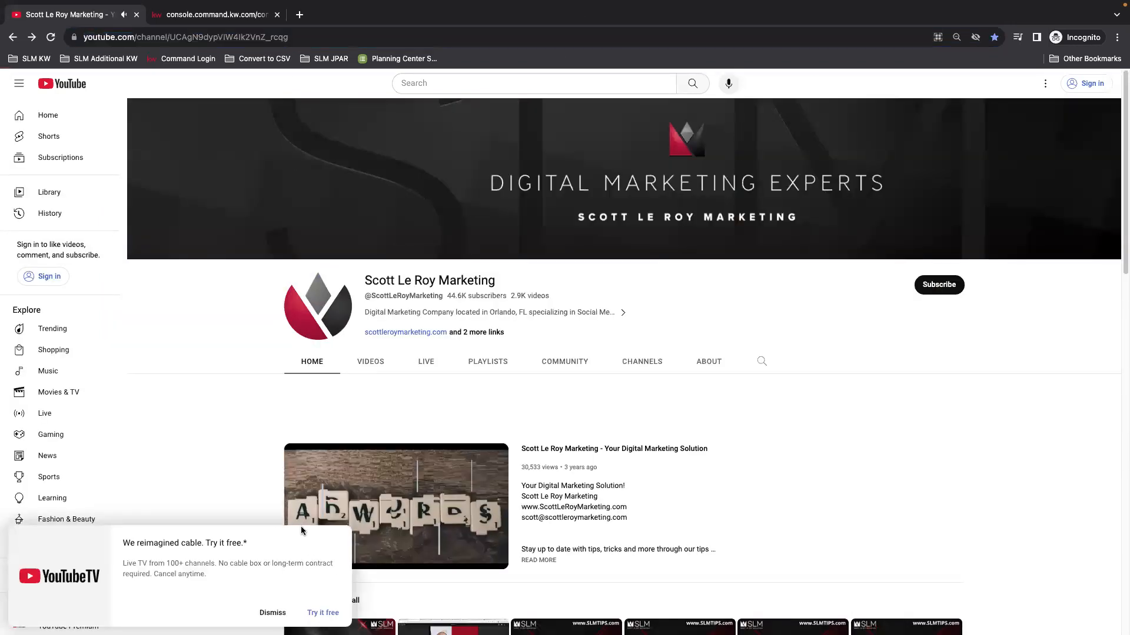
left_click(273, 613)
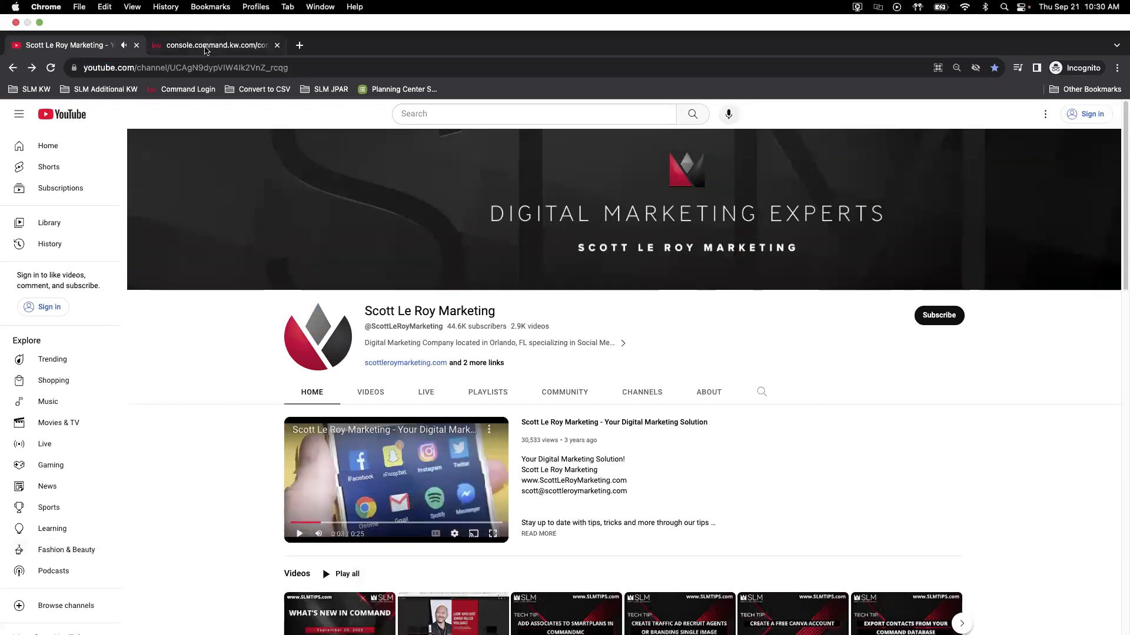
left_click(205, 51)
Step: Paste the YouTube link as the video URL, use the Never Stop Learning thumbnail, and add a Market Snap block below
right_click(861, 182)
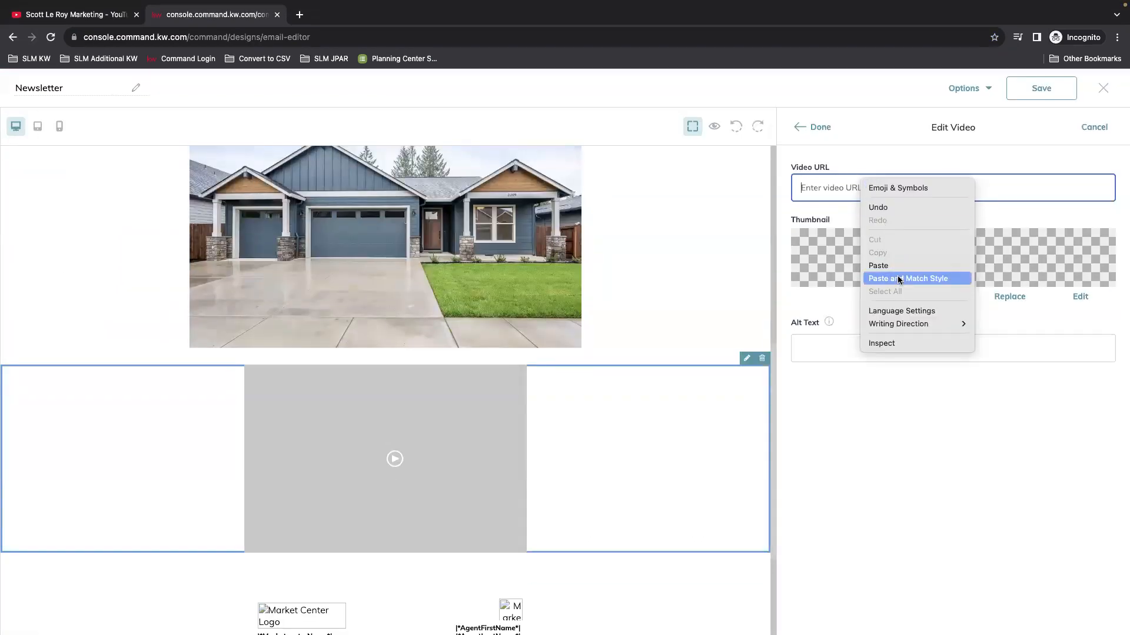
left_click(888, 265)
left_click(1010, 297)
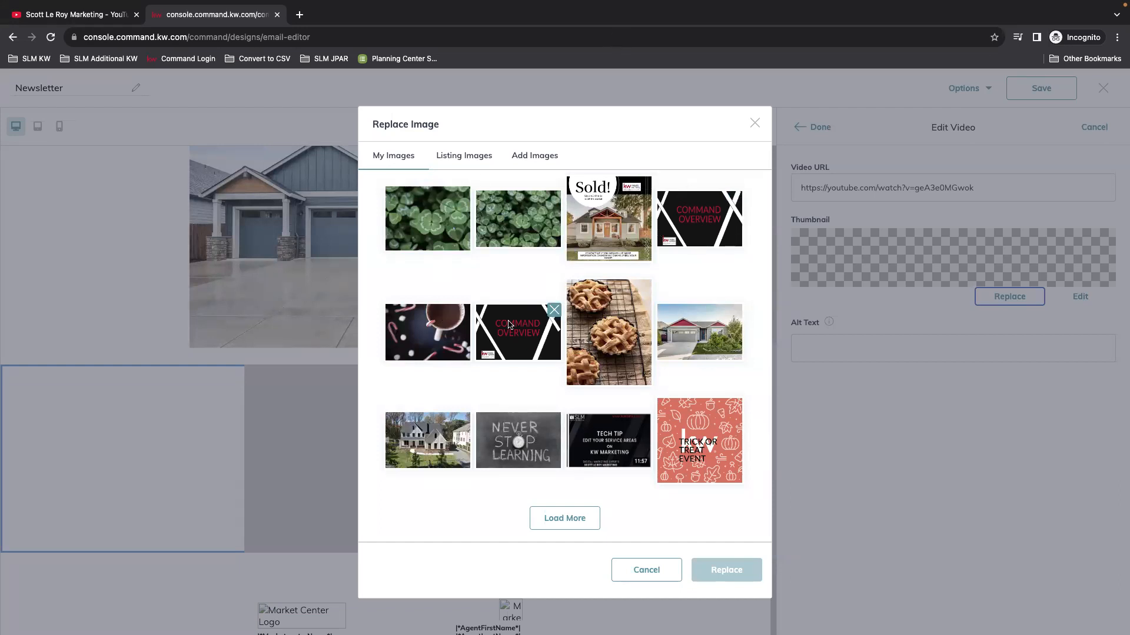
left_click(553, 428)
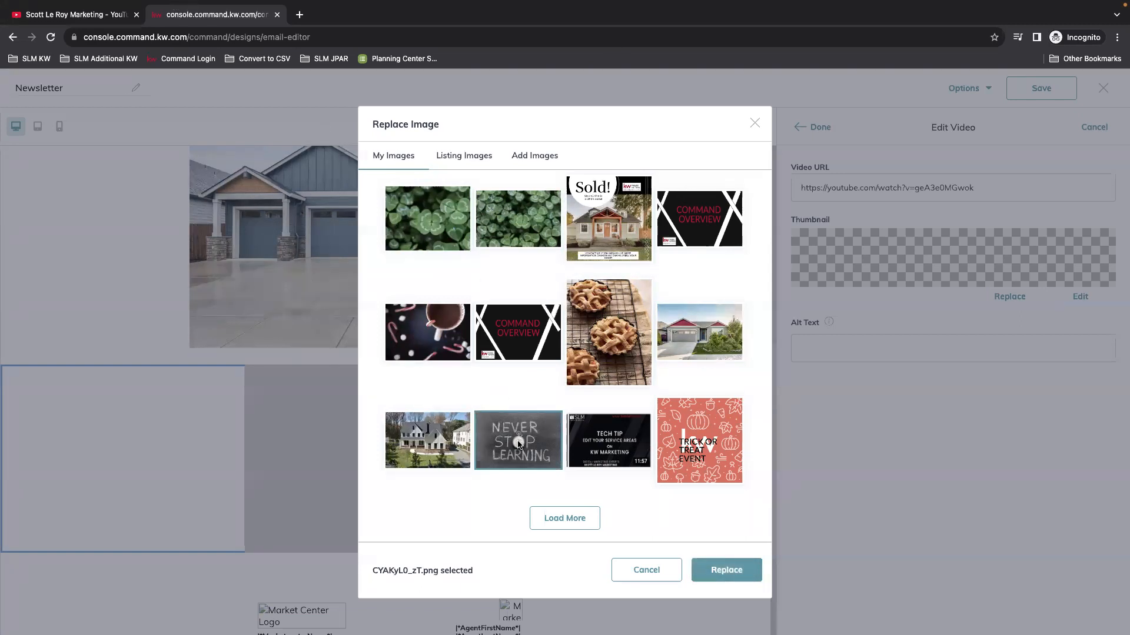
left_click(726, 570)
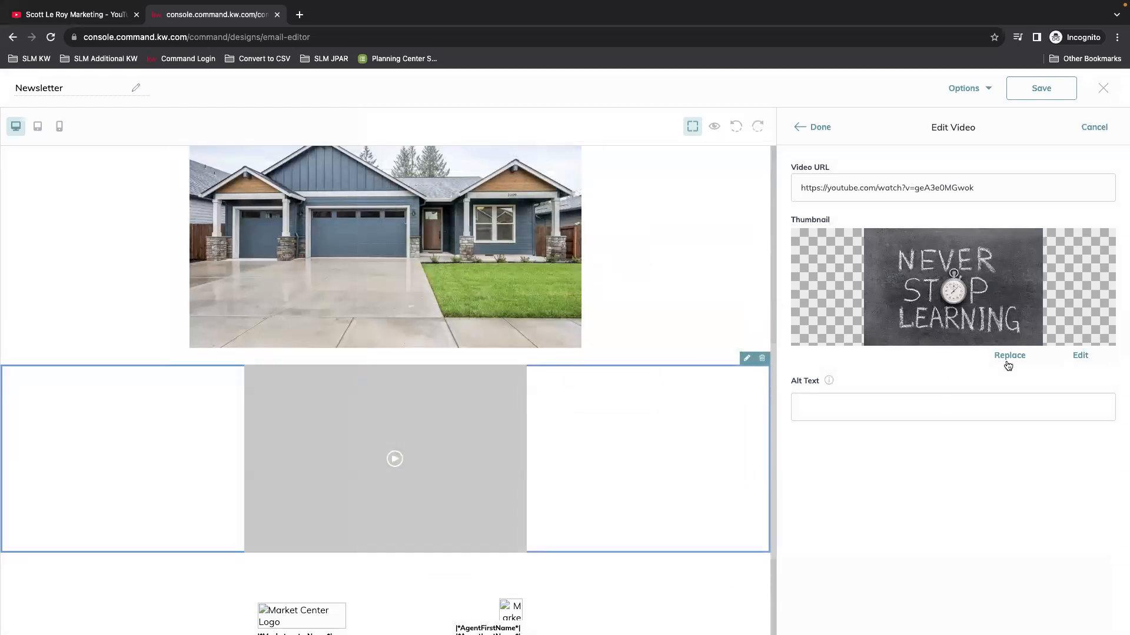
double_click(815, 131)
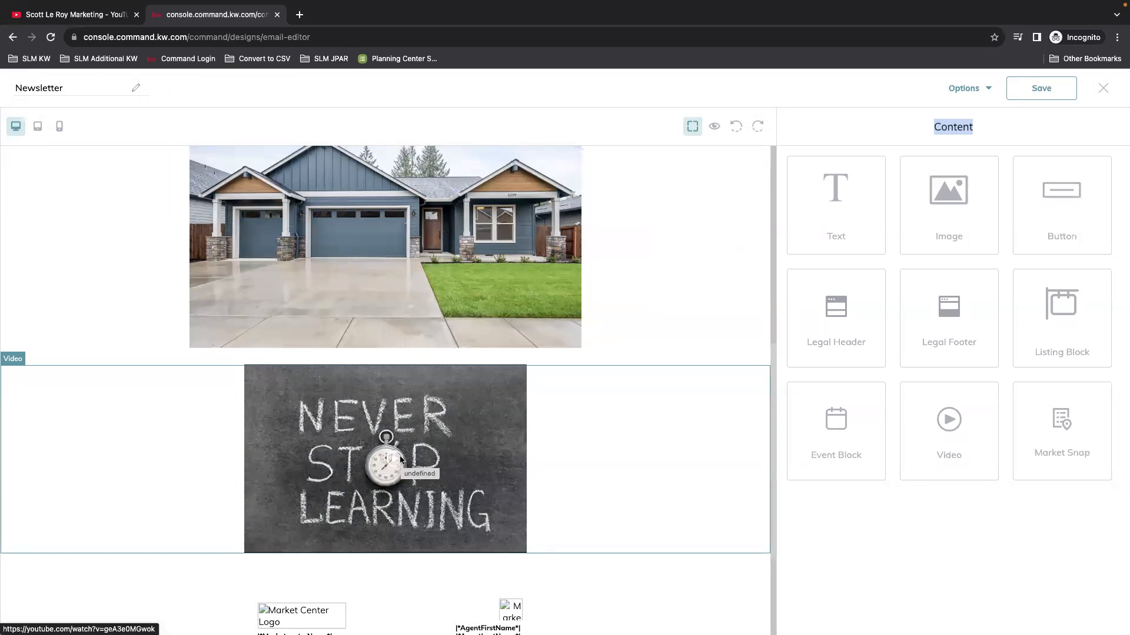
scroll(585, 424, "down", 3)
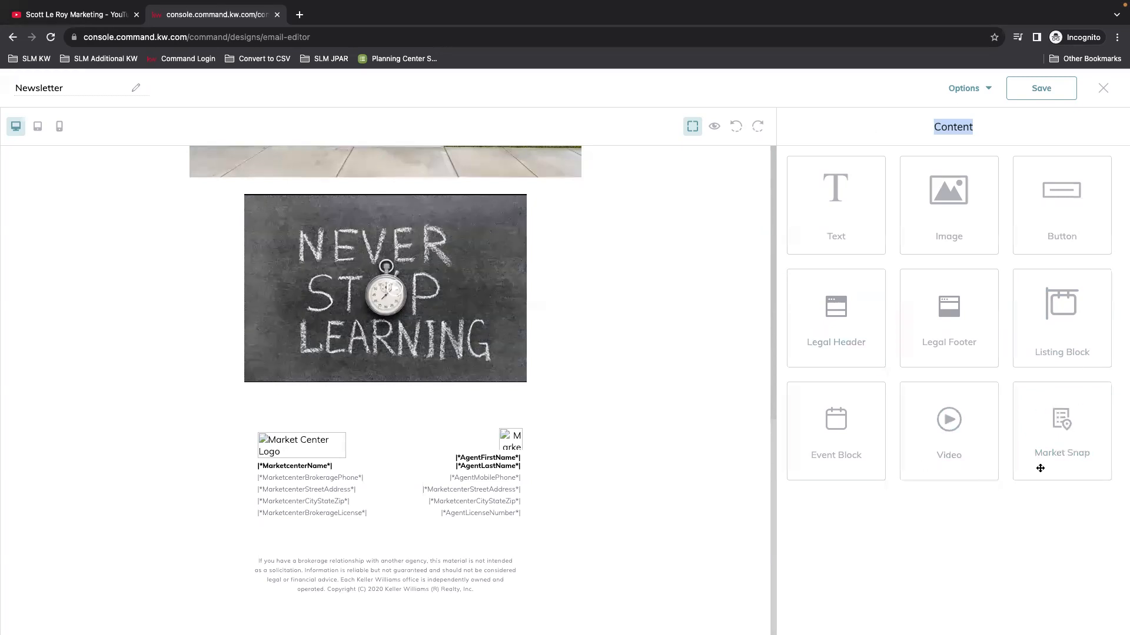
left_click_drag(1073, 435, 442, 416)
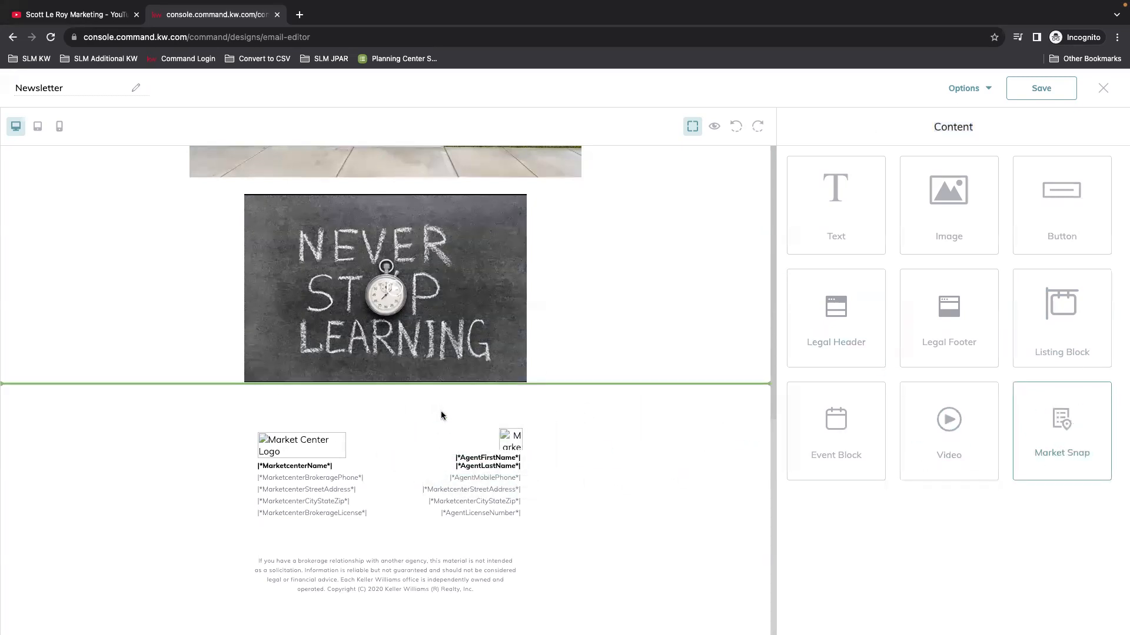
Step: Rename the Market Snap block's header to North Plains Trends
scroll(671, 413, "down", 4)
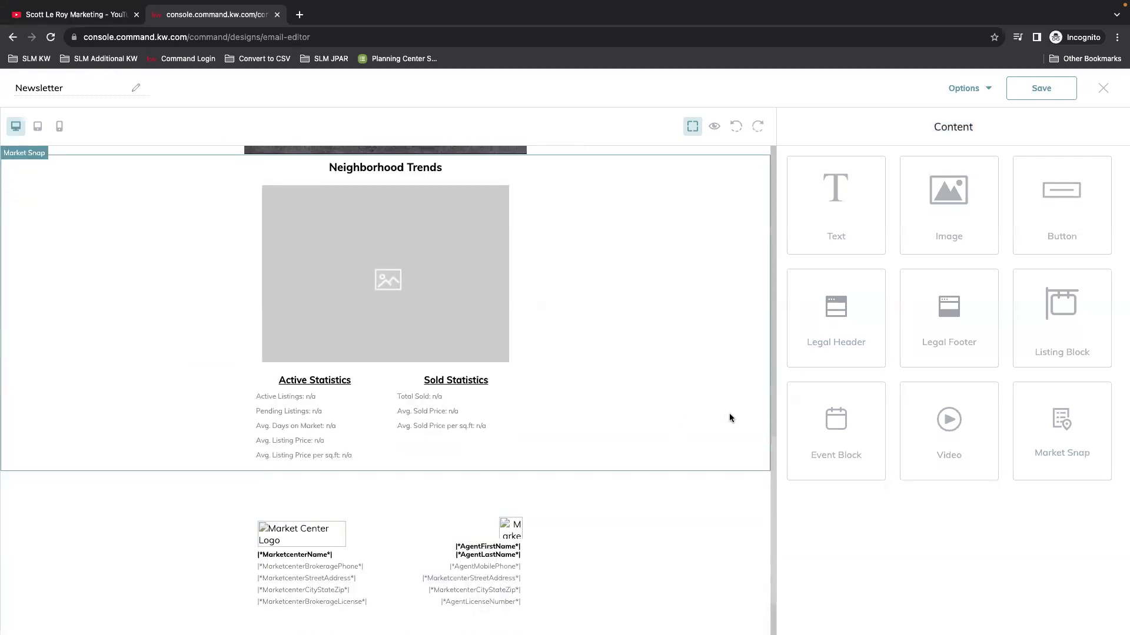
scroll(680, 415, "up", 2)
left_click(746, 257)
triple_click(933, 186)
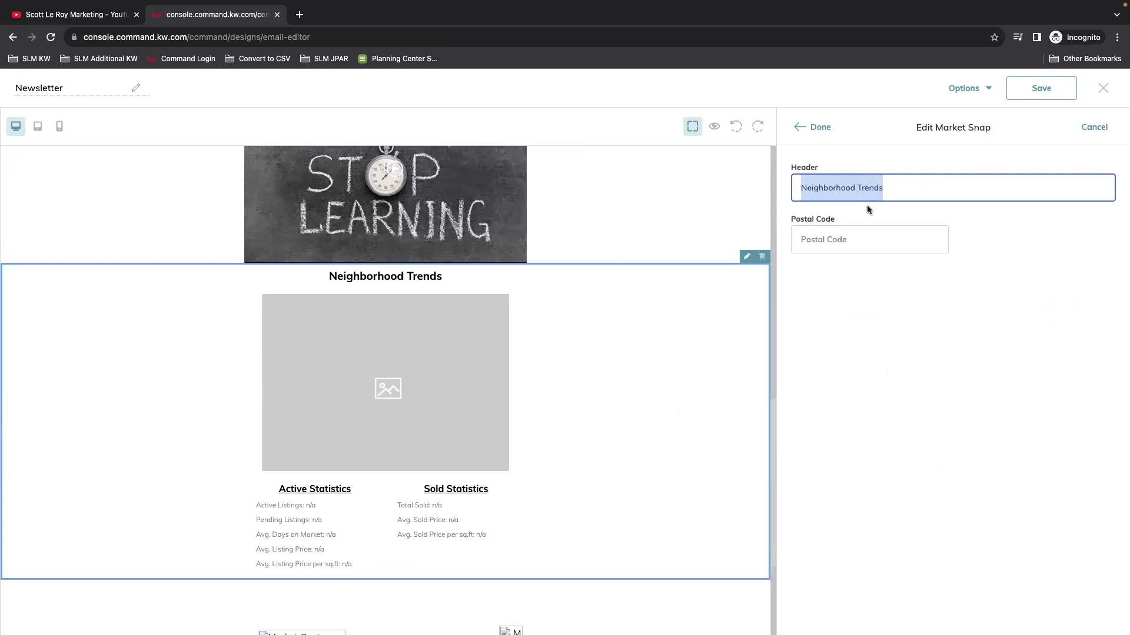
double_click(826, 187)
type("NORTH")
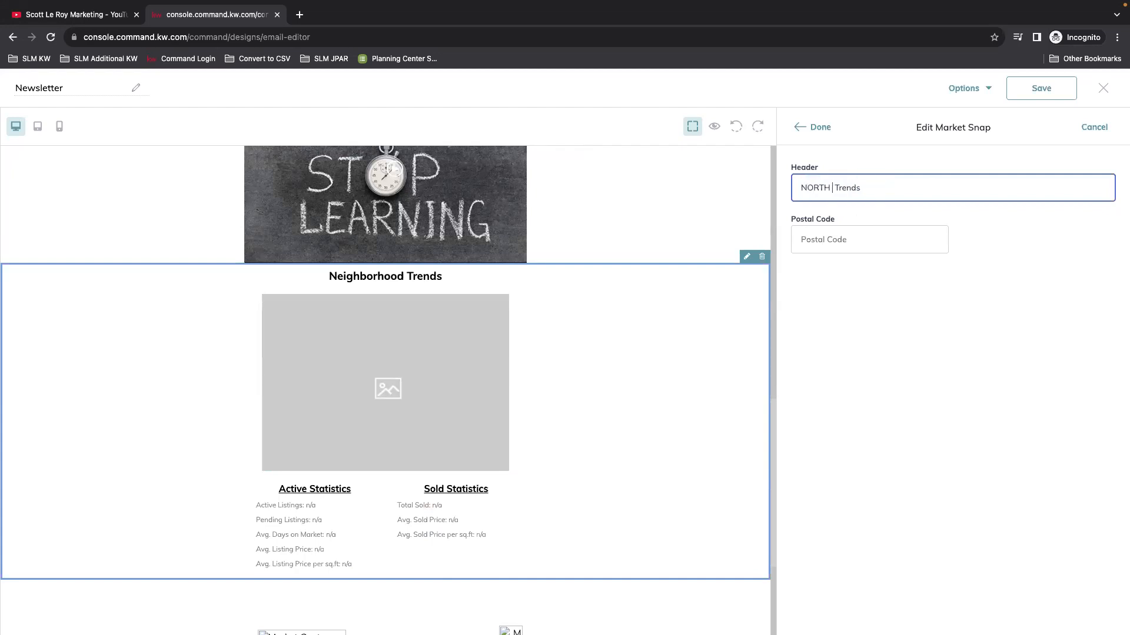
key("BackSpace")
key("BackSpace")
key("BackSpace")
key("BackSpace")
key("BackSpace")
type("orth Plains")
Step: Enter postal code 97113 and choose North Plains as the block's neighborhood
left_click(862, 237)
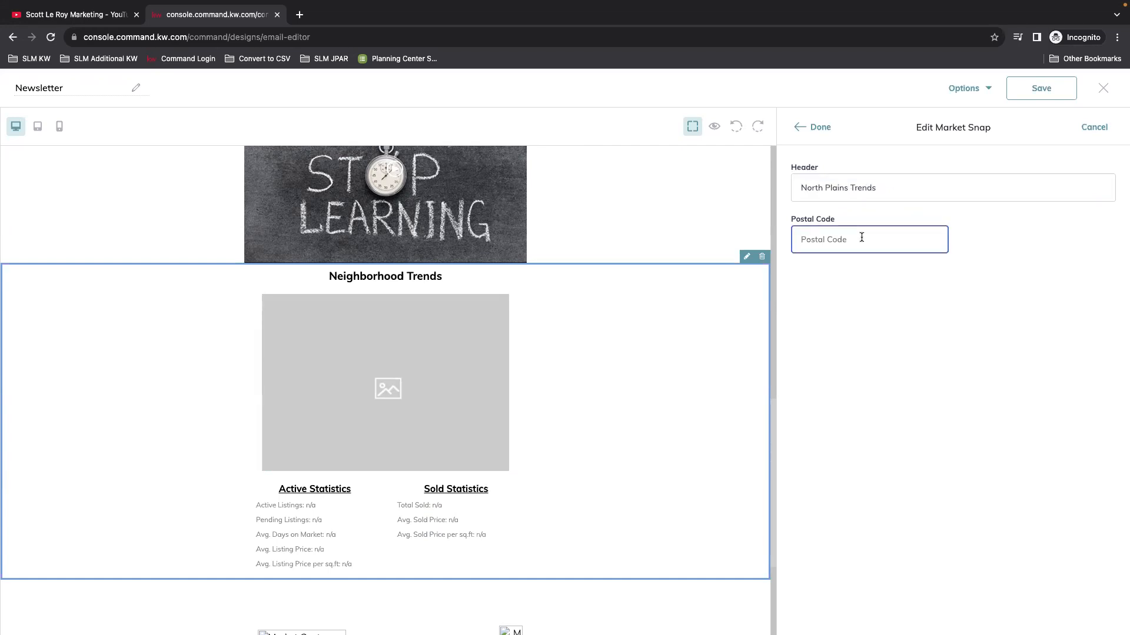
type("97113")
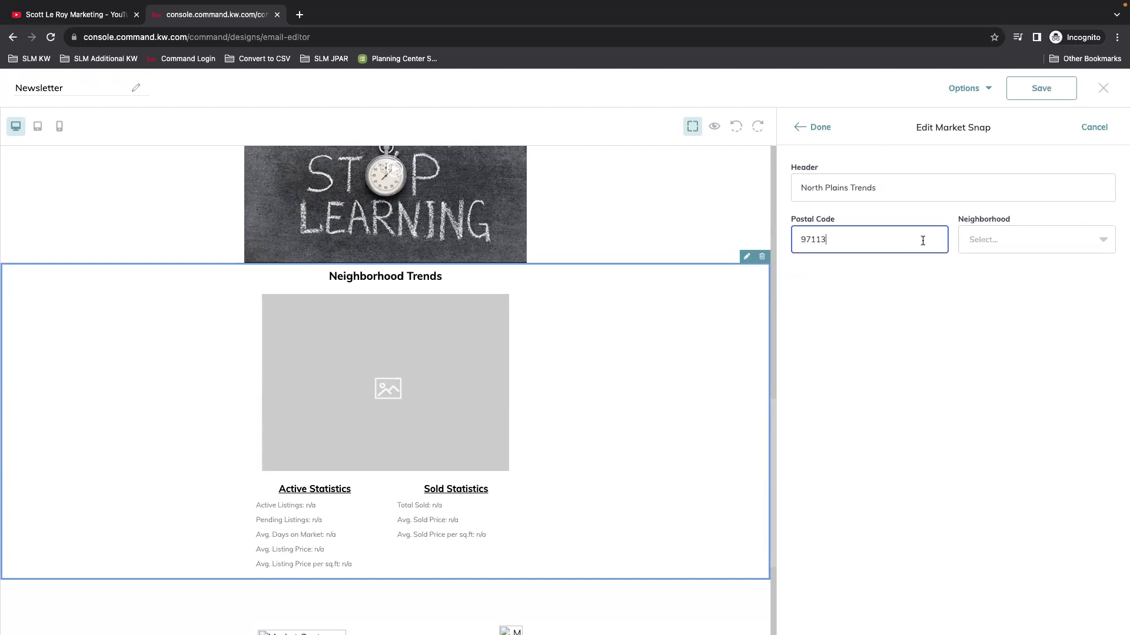
left_click(1103, 239)
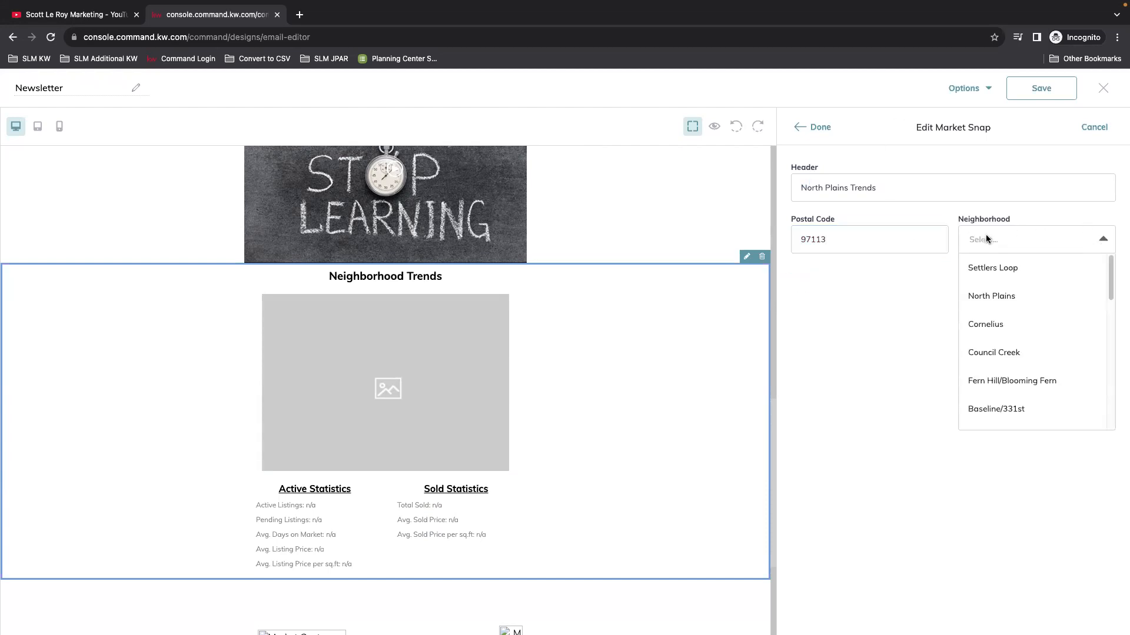
left_click(1000, 297)
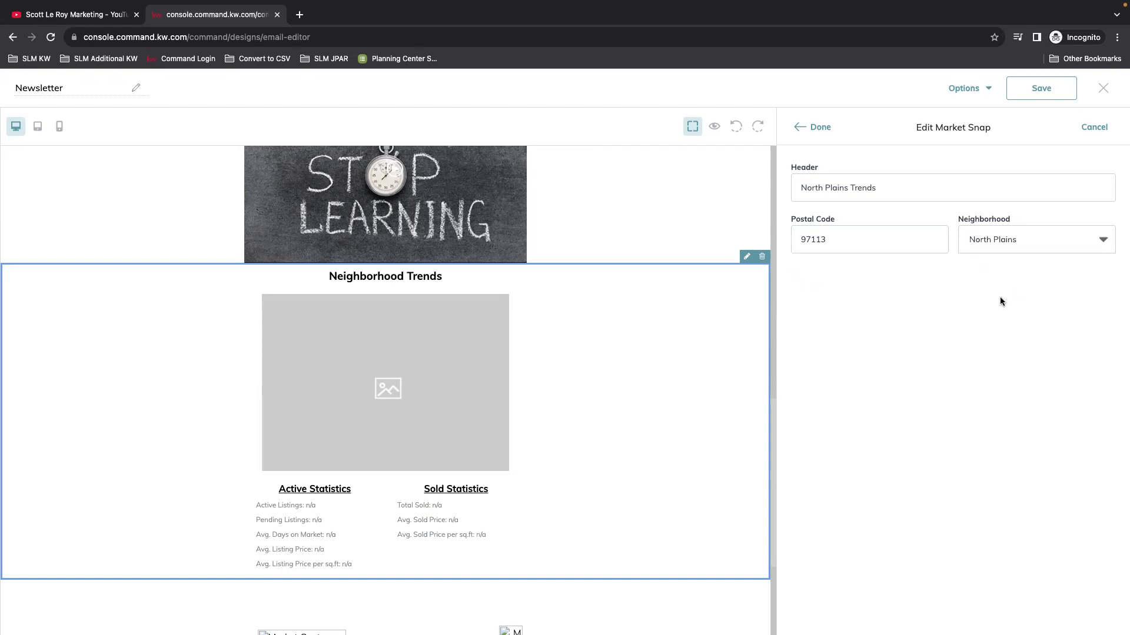
left_click(820, 129)
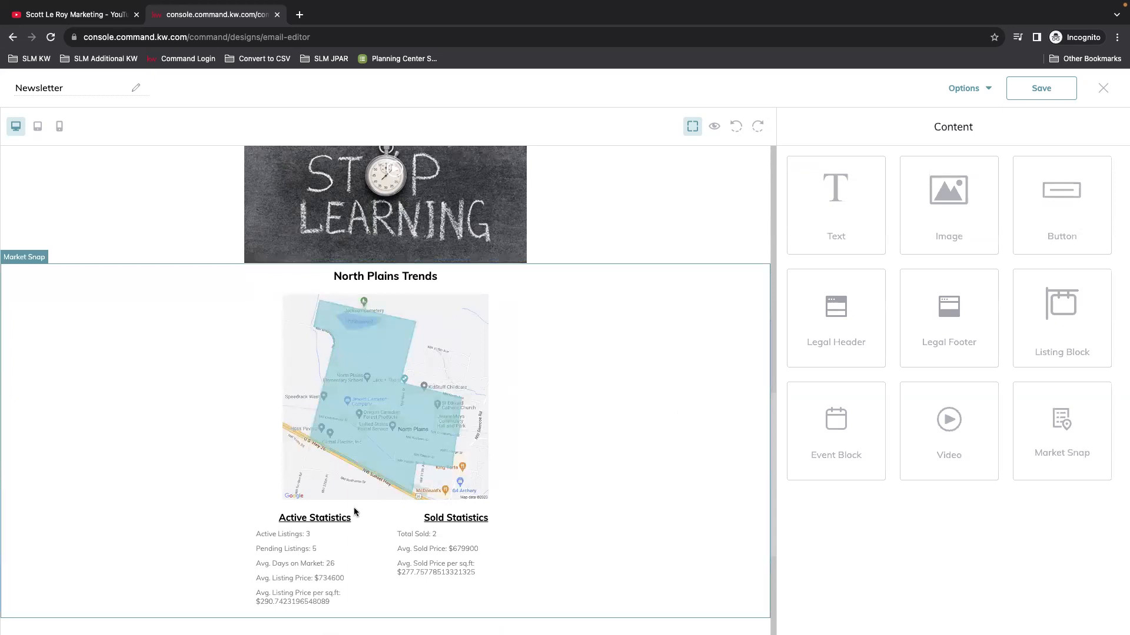
scroll(354, 509, "down", 2)
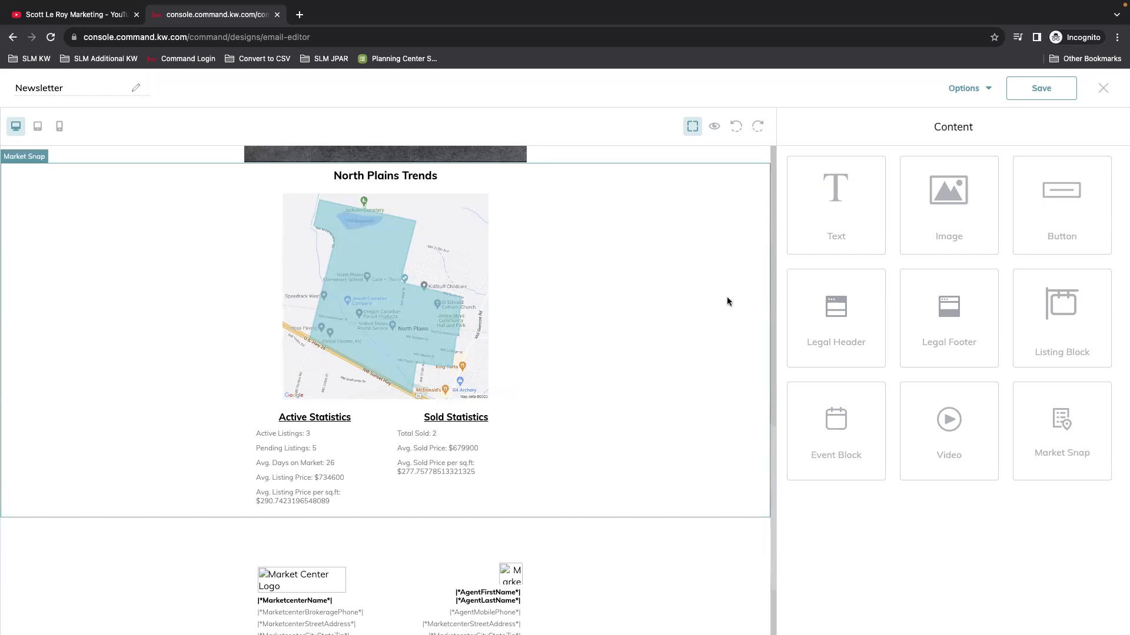
Step: Add a second Market Snap block below the first with postal code 97113 and Cornelius neighborhood
left_click_drag(1062, 433, 460, 502)
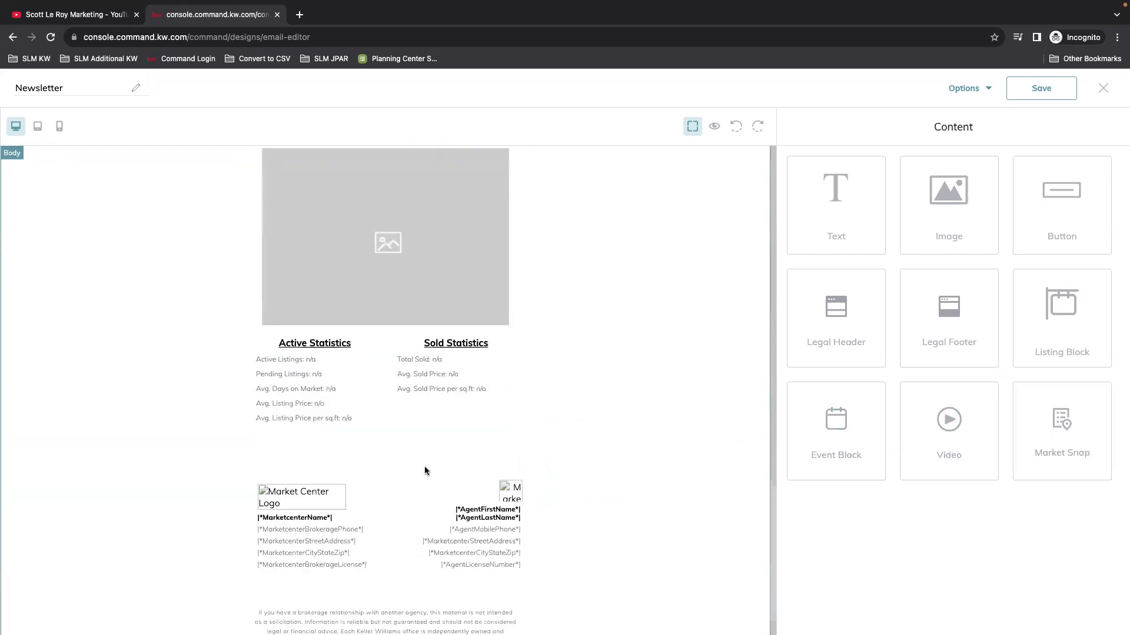
left_click(746, 220)
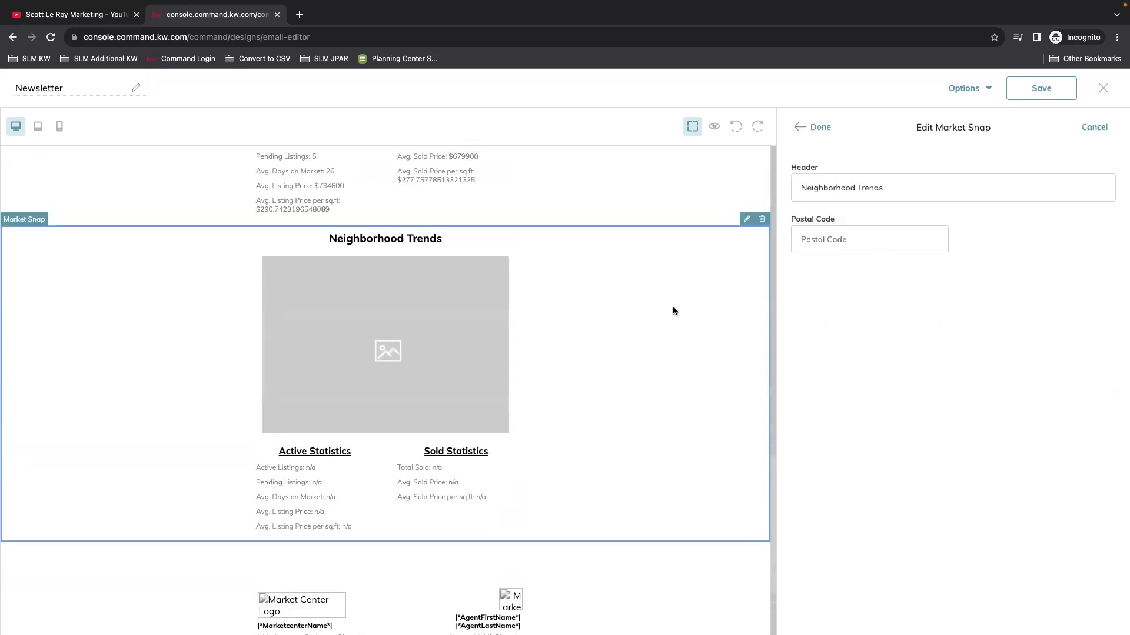
left_click(875, 234)
type("97113")
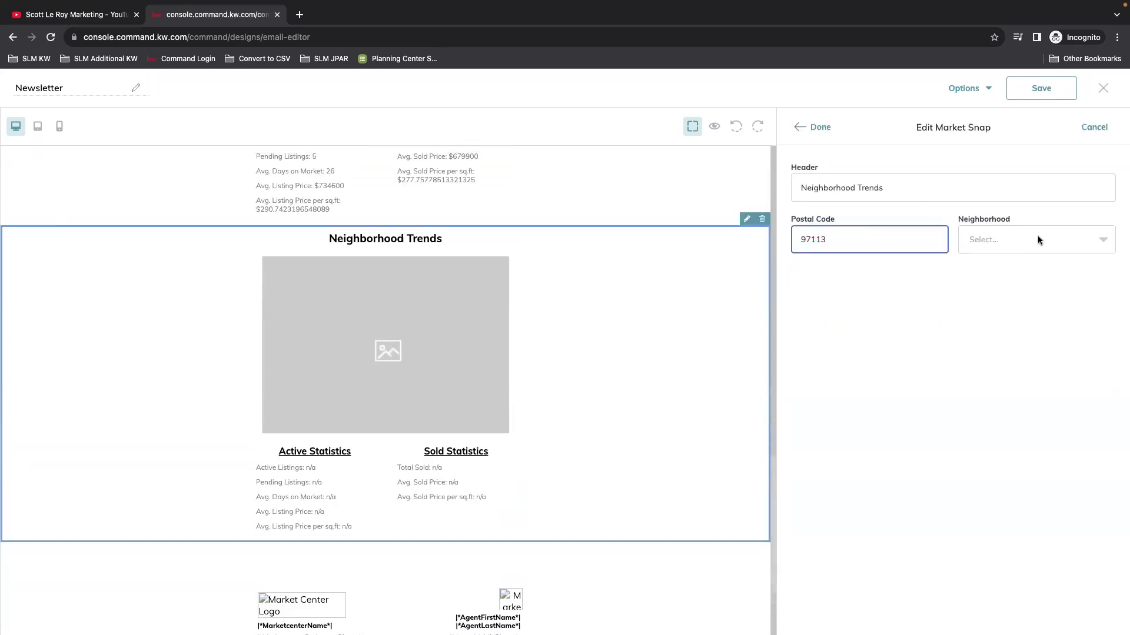
left_click(1038, 239)
left_click(1041, 269)
left_click(806, 126)
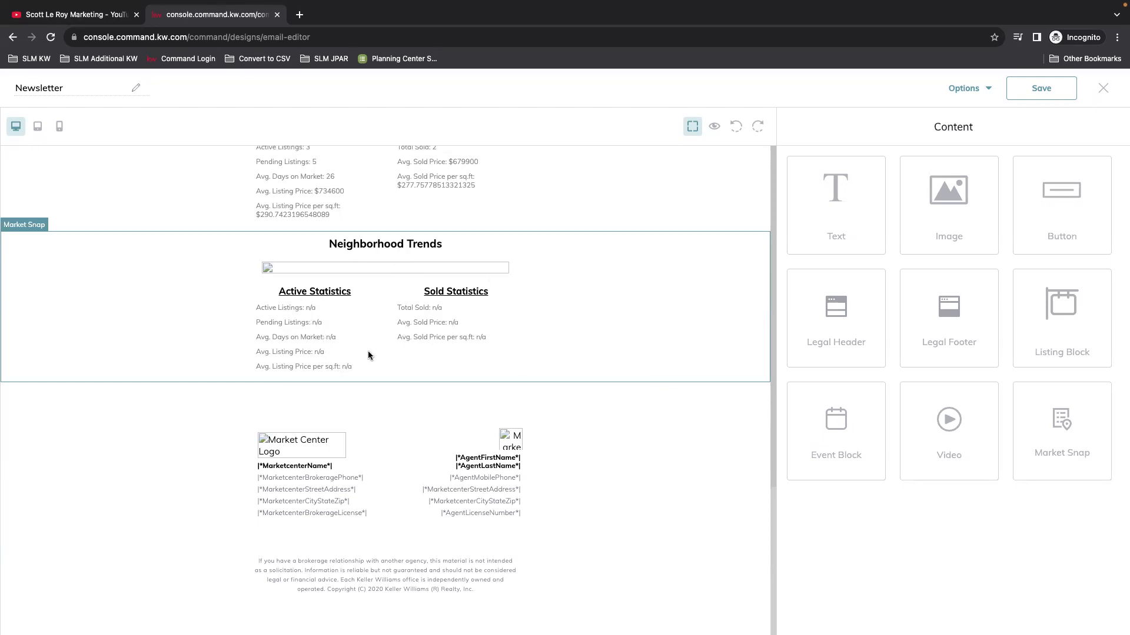
left_click(550, 331)
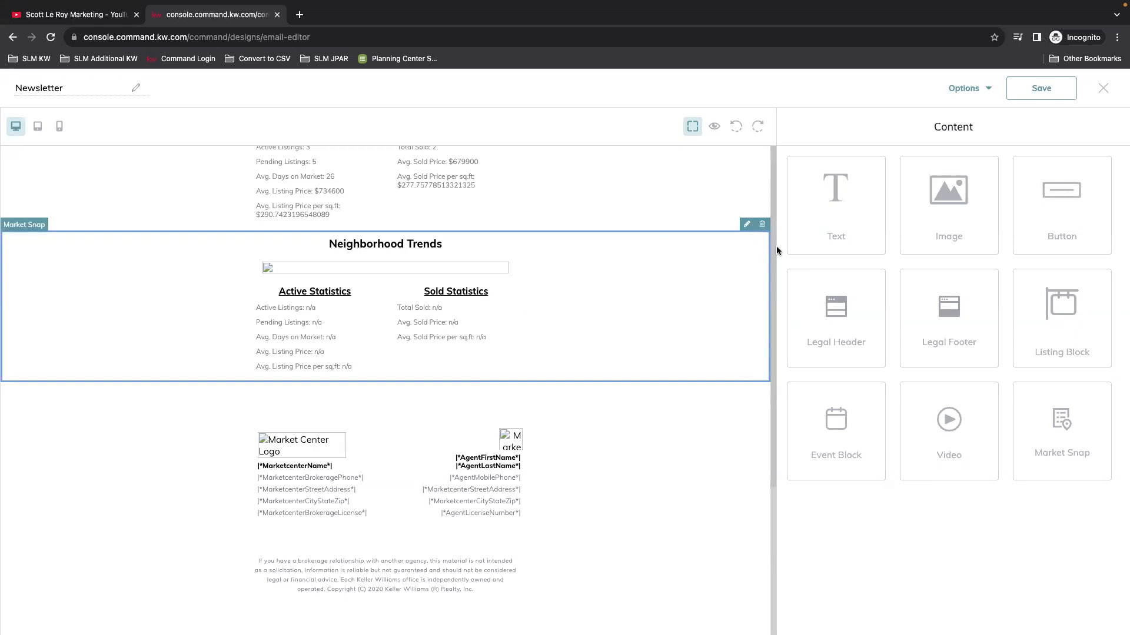
Step: Change the Neighborhood Trends block's neighborhood to Council Creek
left_click(748, 225)
left_click(1032, 242)
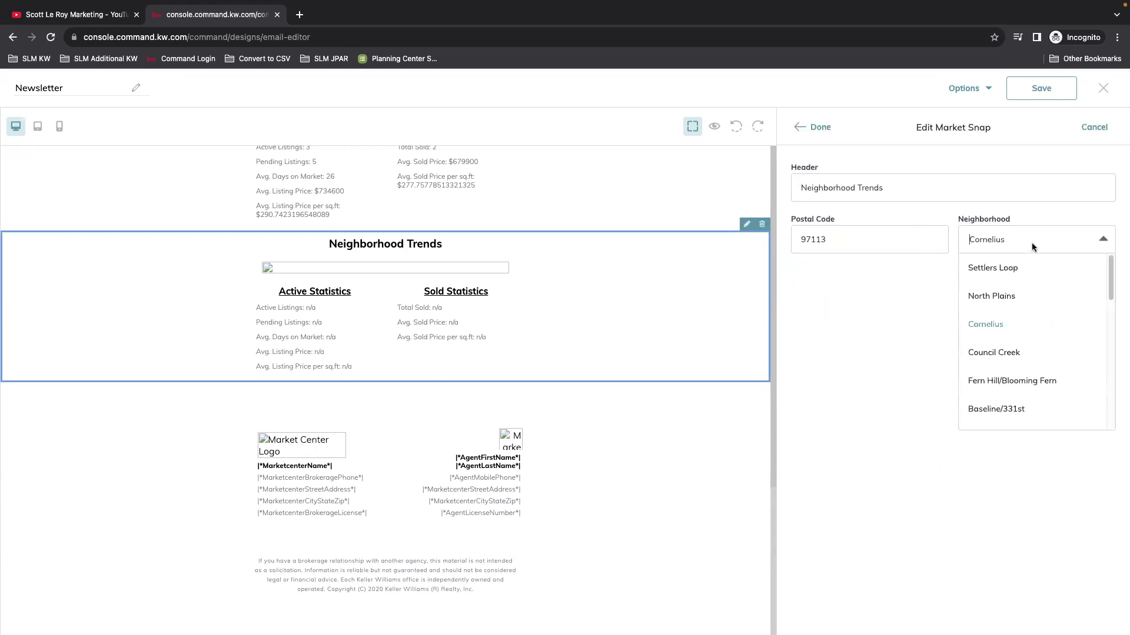
scroll(1080, 353, "down", 1)
left_click(1020, 323)
left_click(819, 130)
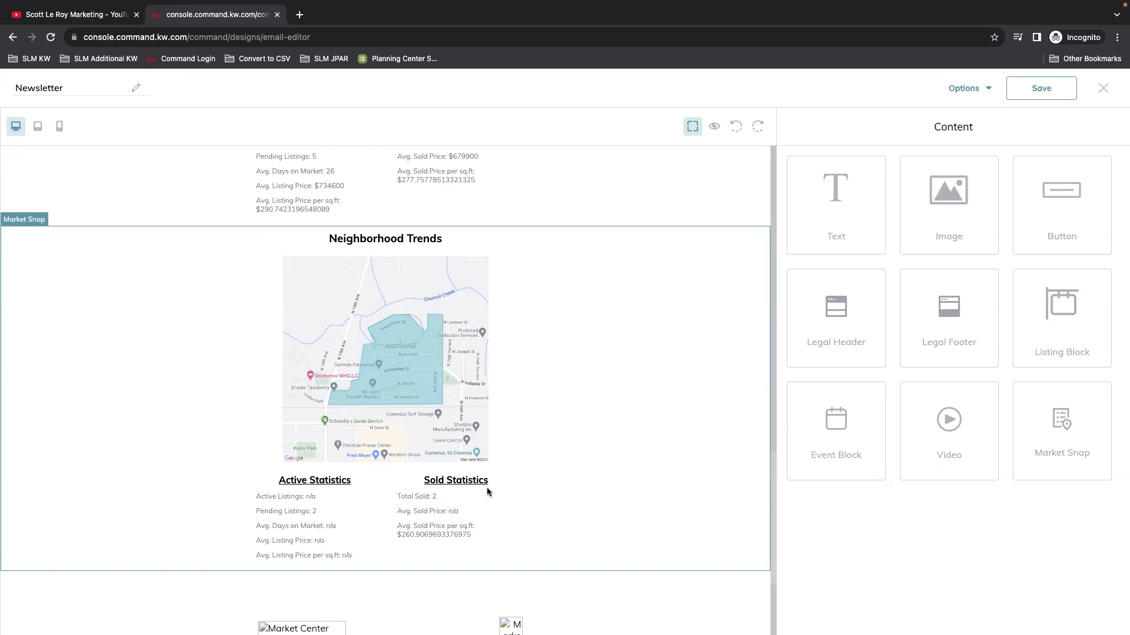
left_click(579, 404)
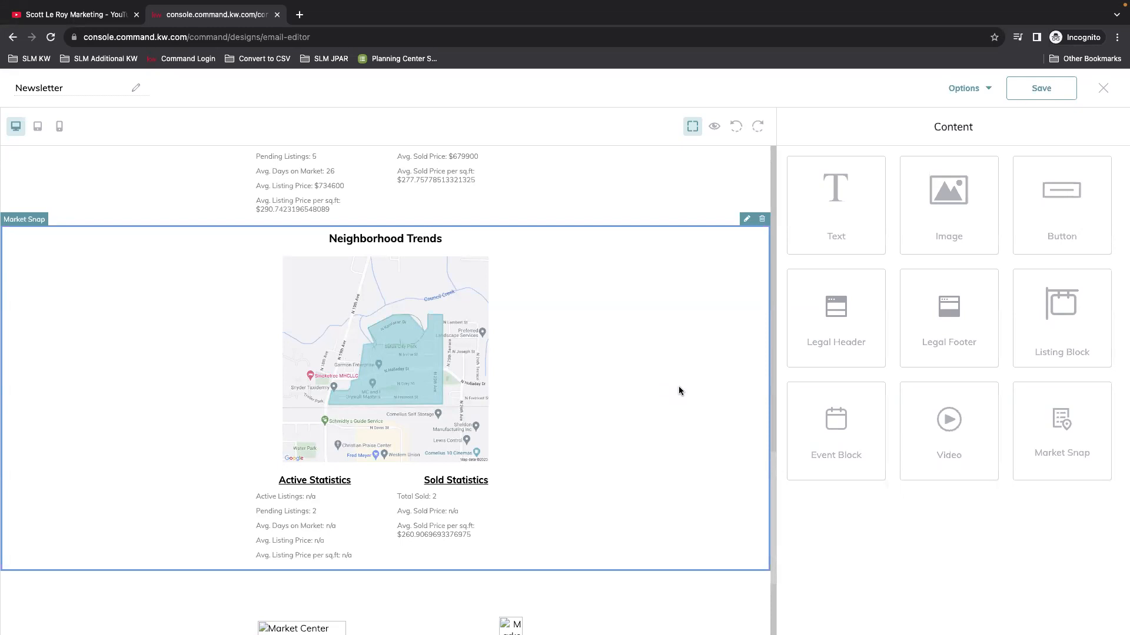
Step: Switch the Neighborhood Trends block's neighborhood to Unger
left_click(746, 218)
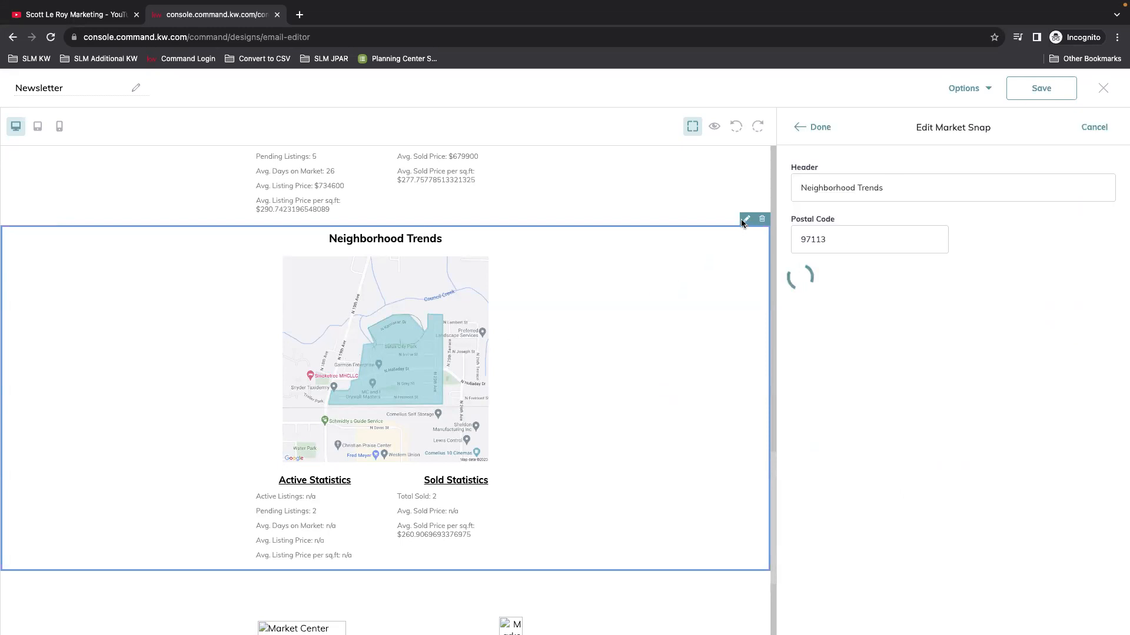
left_click(1050, 247)
scroll(1036, 388, "down", 1)
left_click(1011, 403)
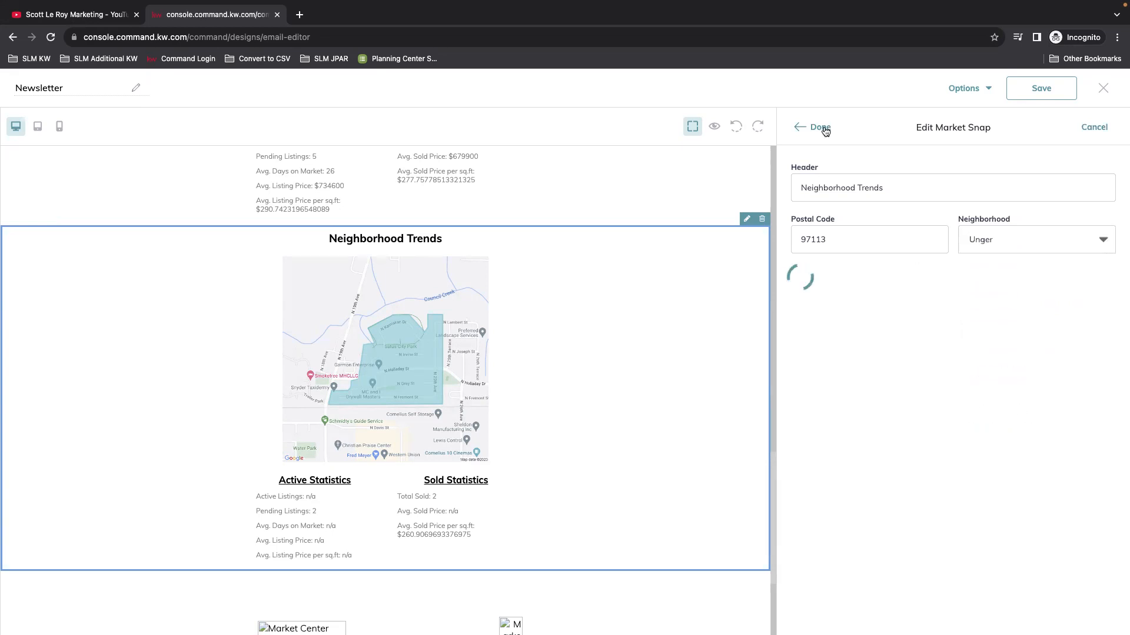
left_click(820, 127)
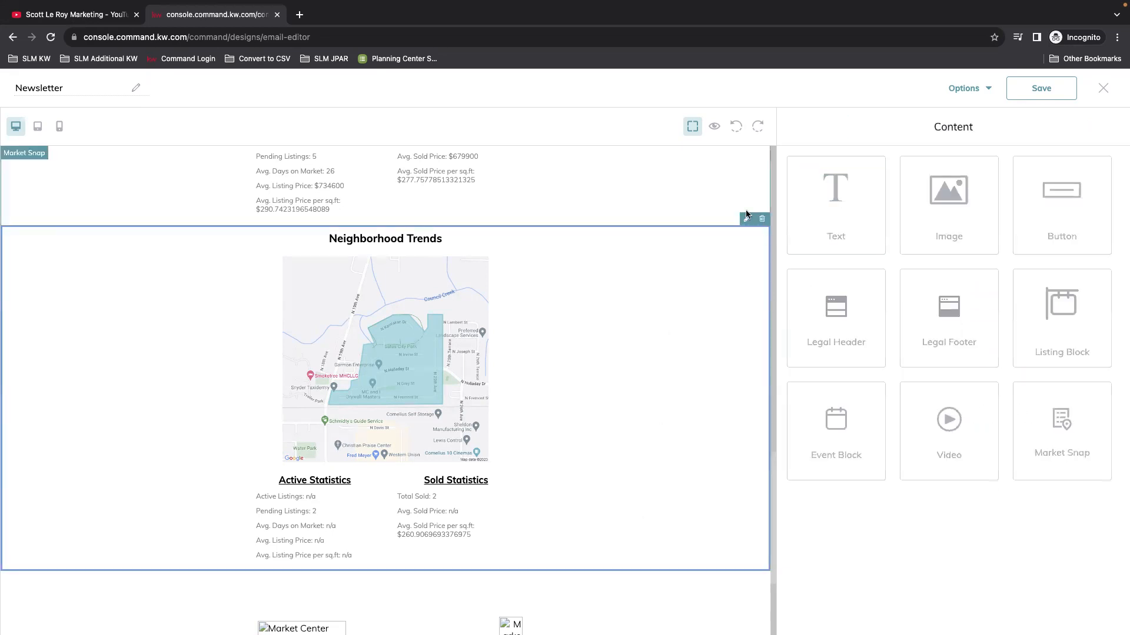
Step: Change the block's neighborhood to Cornelius Schefflin and recheck its settings
left_click(747, 219)
left_click(1018, 246)
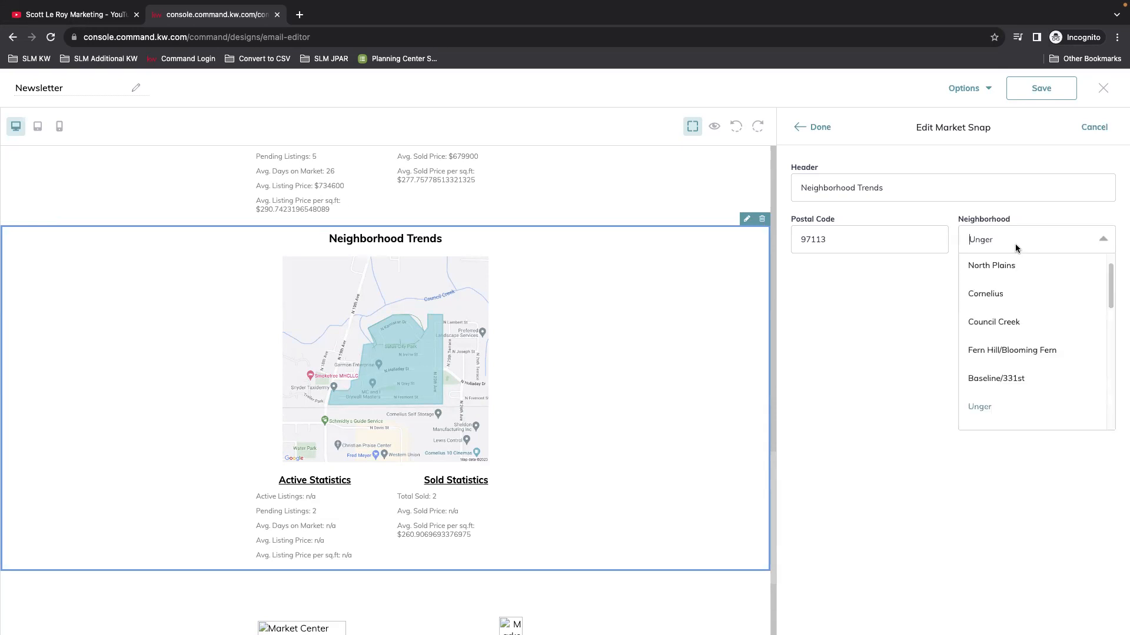
scroll(1012, 377, "down", 1)
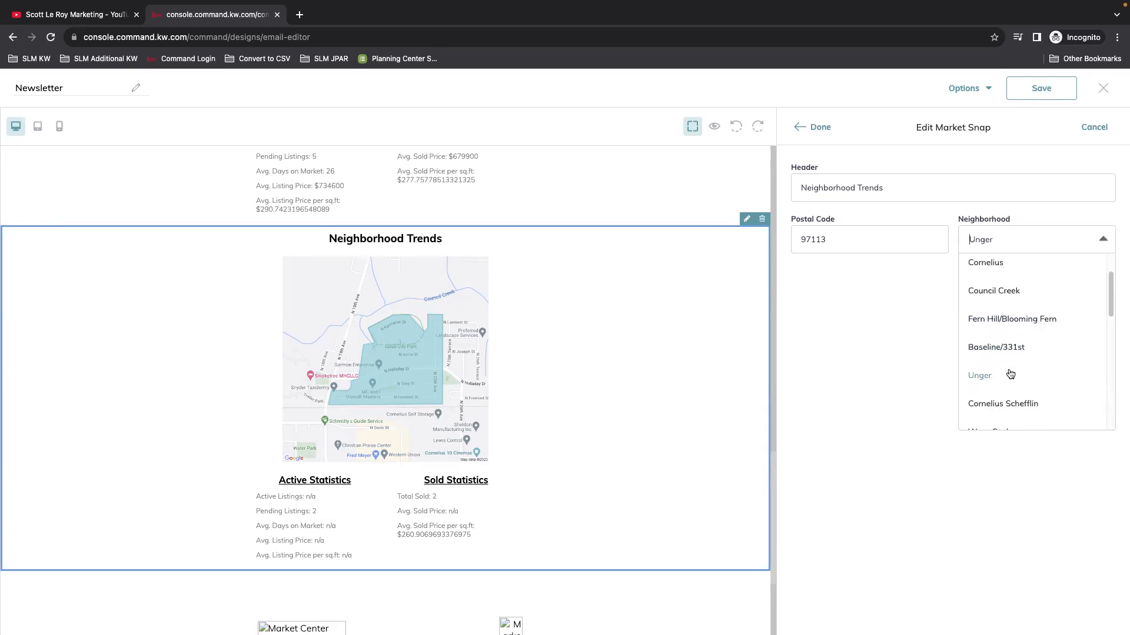
left_click(1027, 400)
double_click(800, 120)
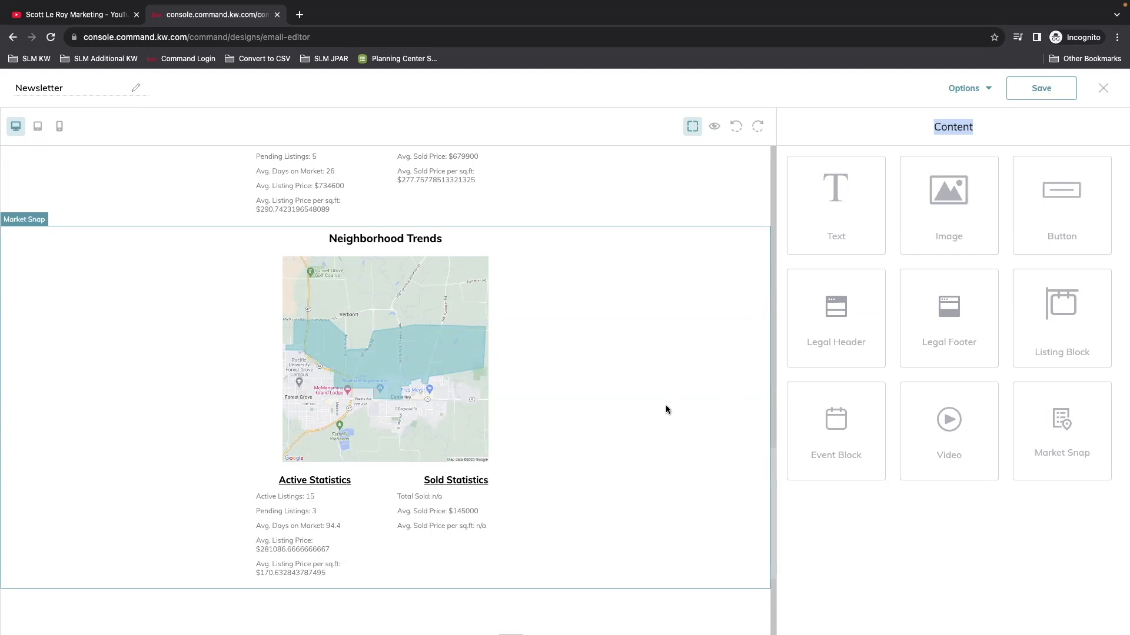
left_click(891, 528)
left_click(716, 395)
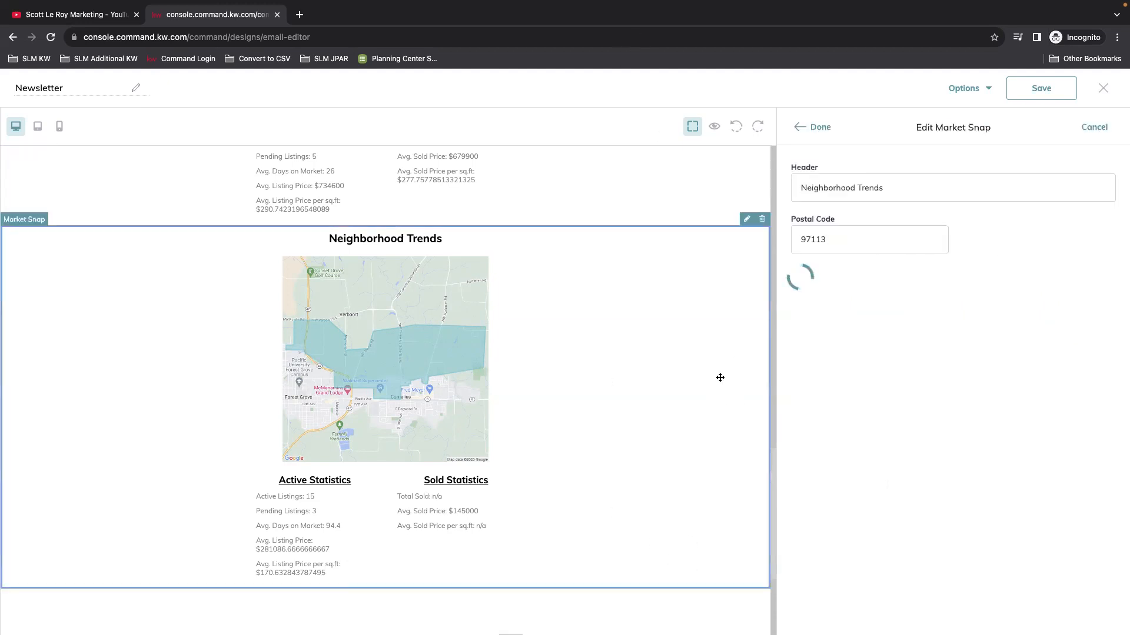
left_click(810, 131)
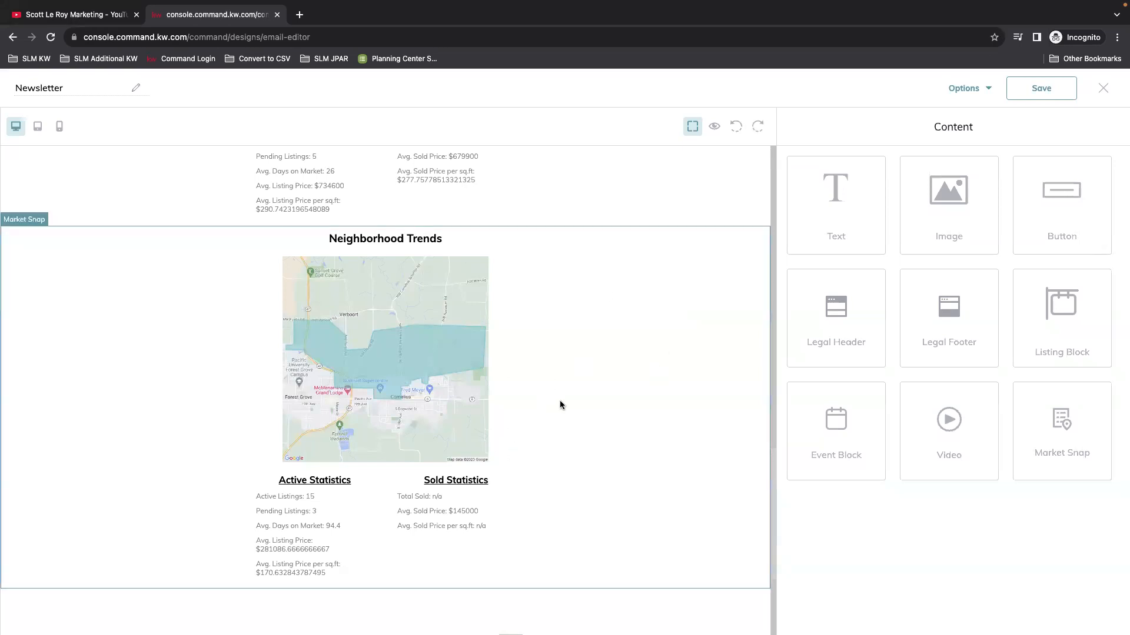
scroll(588, 447, "down", 3)
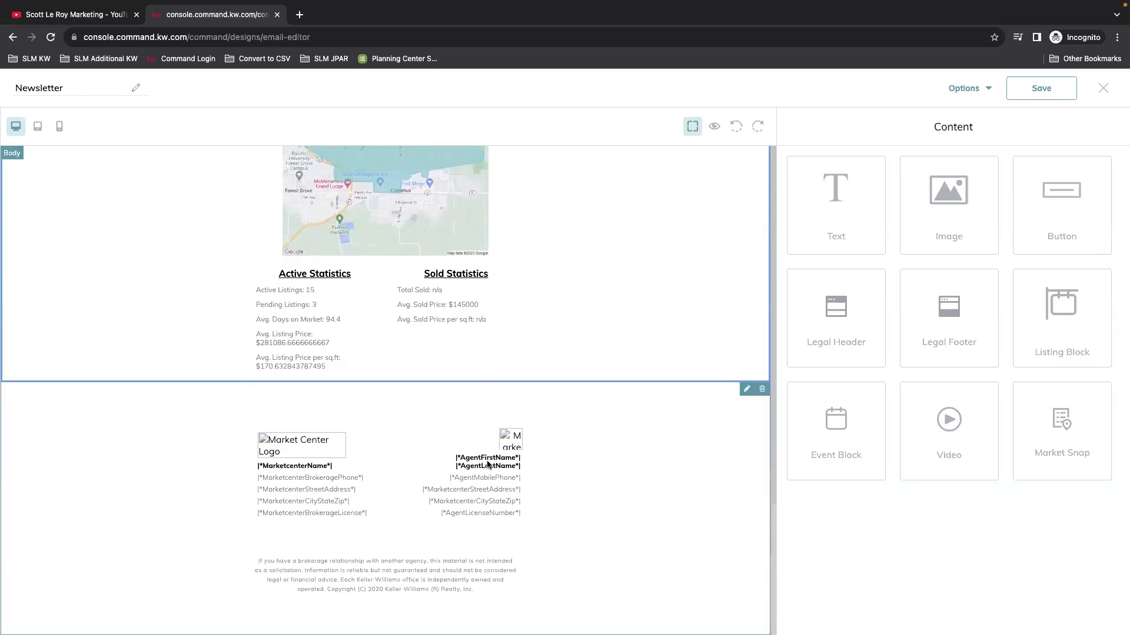
scroll(570, 455, "up", 10)
left_click(715, 126)
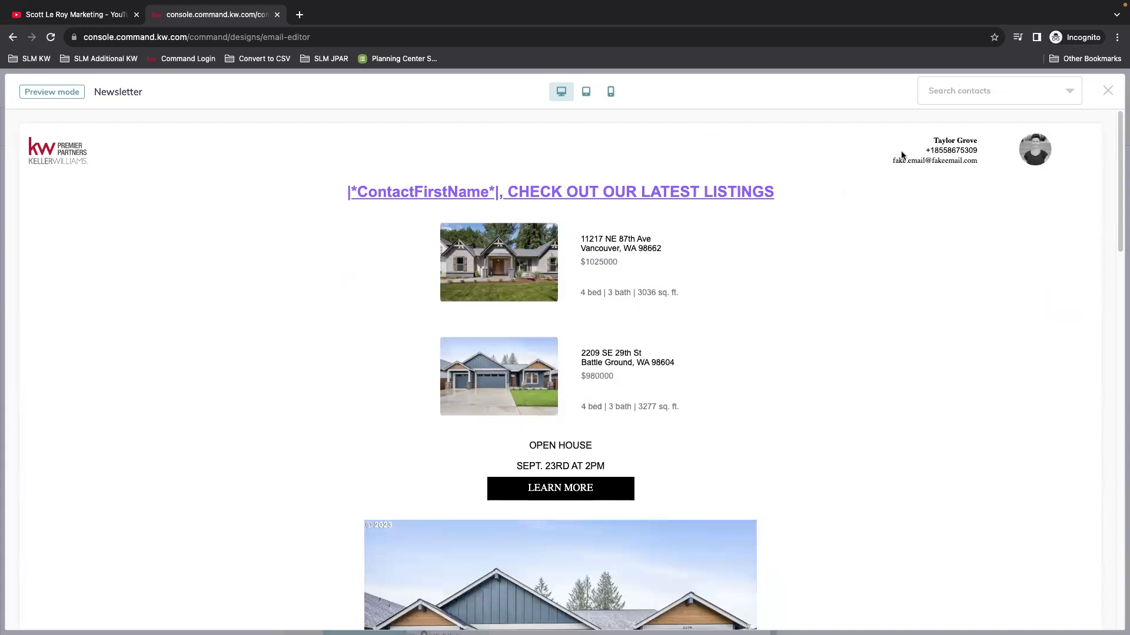
left_click(998, 95)
left_click(954, 121)
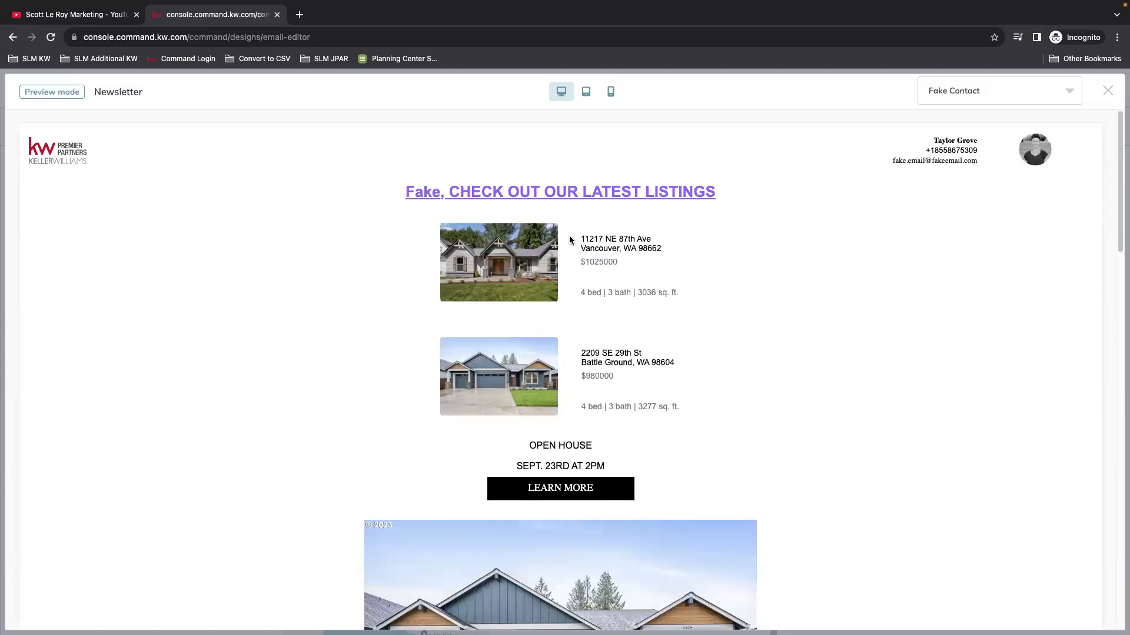
scroll(626, 360, "down", 1)
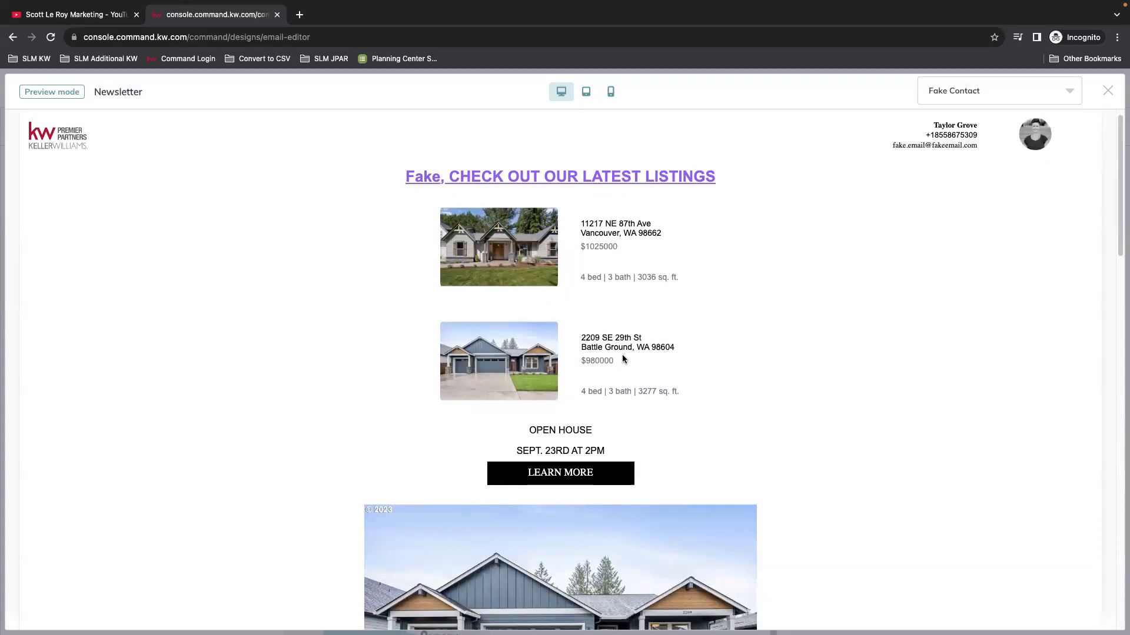
scroll(592, 349, "down", 4)
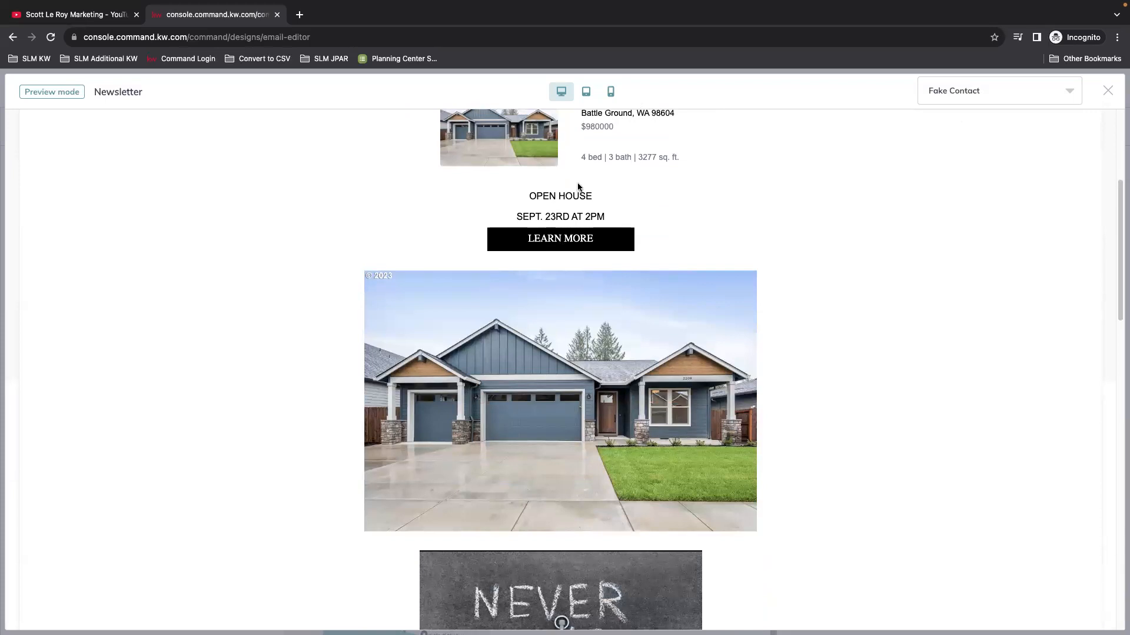
scroll(681, 388, "down", 5)
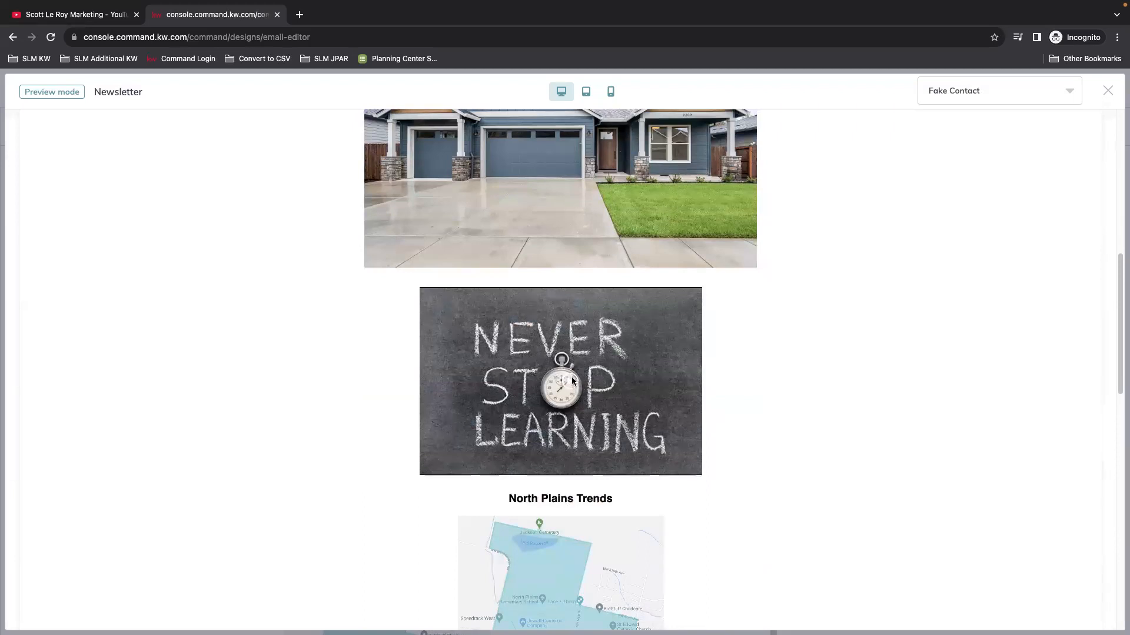
scroll(576, 415, "down", 2)
scroll(592, 412, "down", 2)
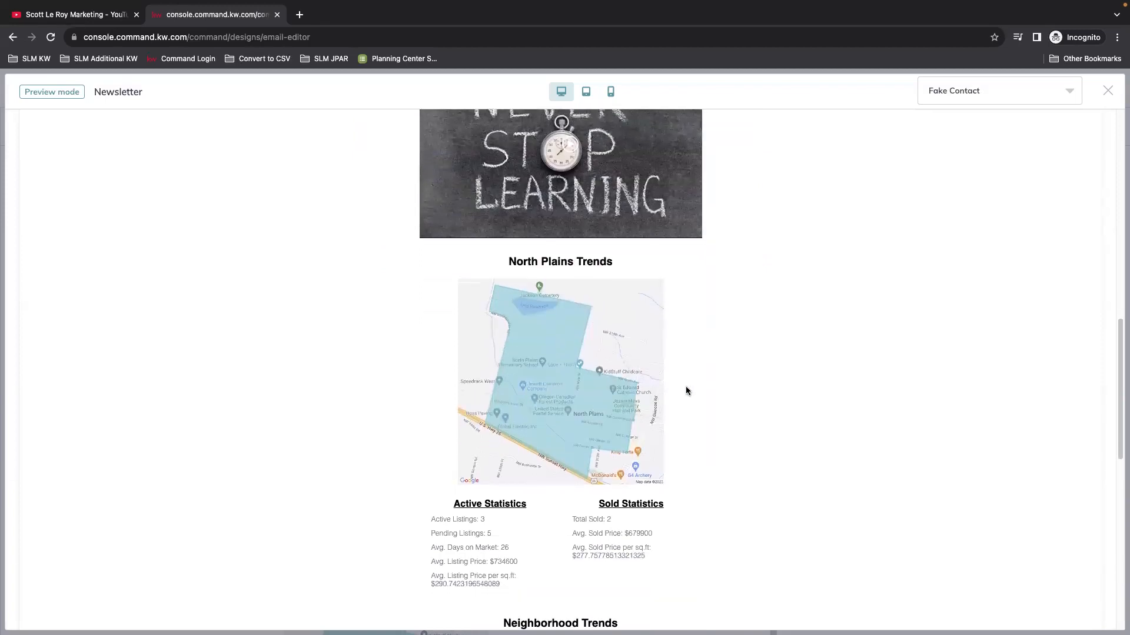
scroll(648, 430, "down", 4)
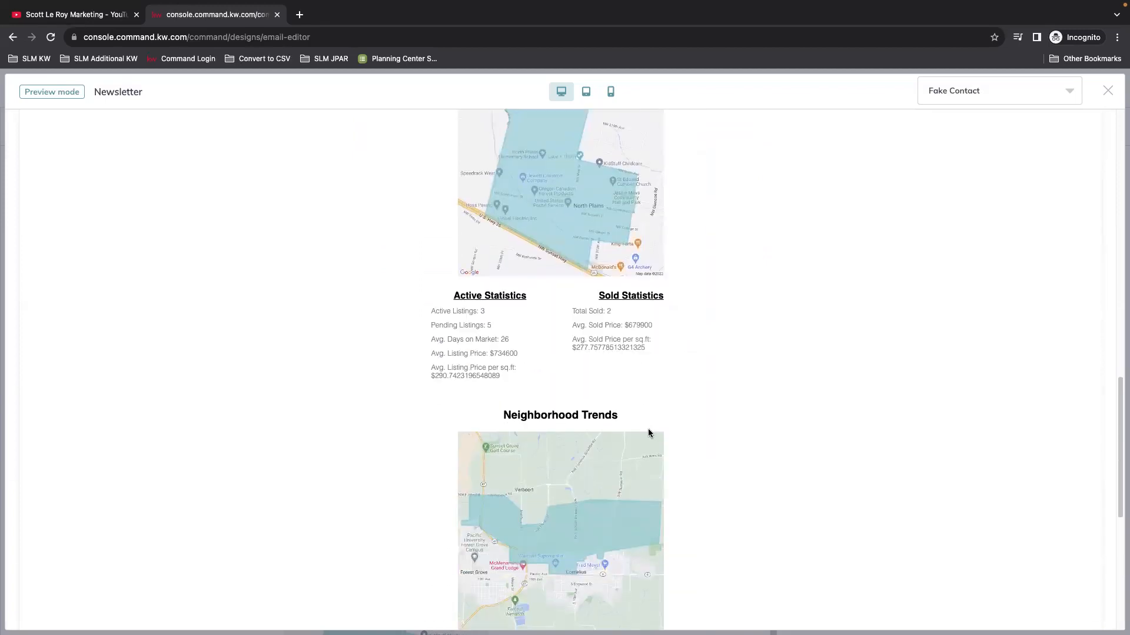
scroll(741, 434, "down", 5)
scroll(742, 433, "down", 2)
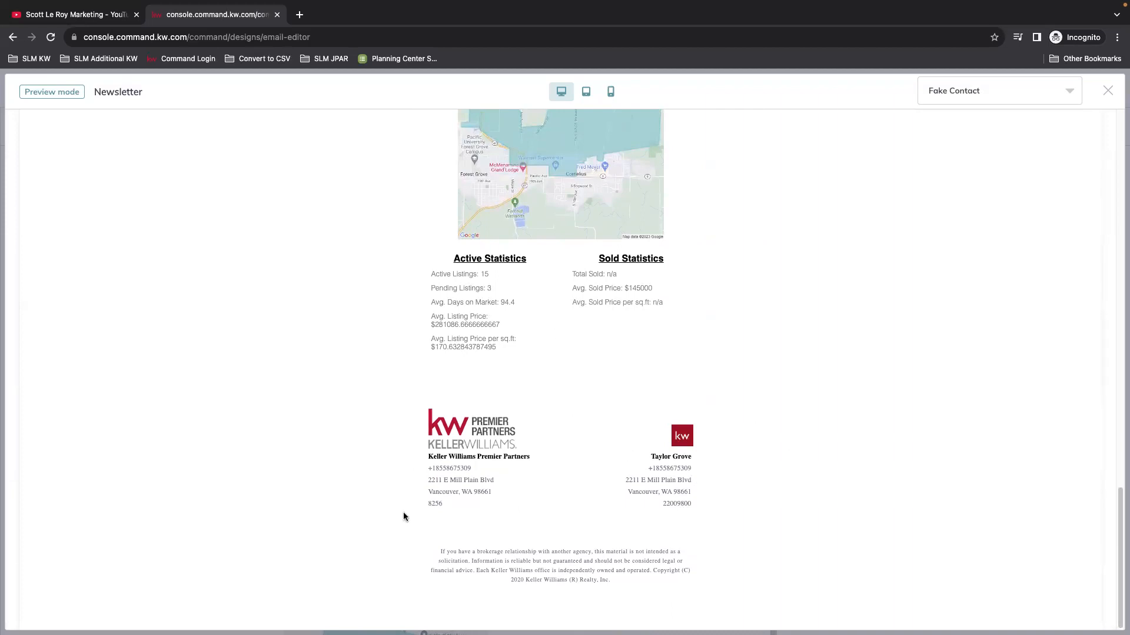
scroll(941, 315, "up", 5)
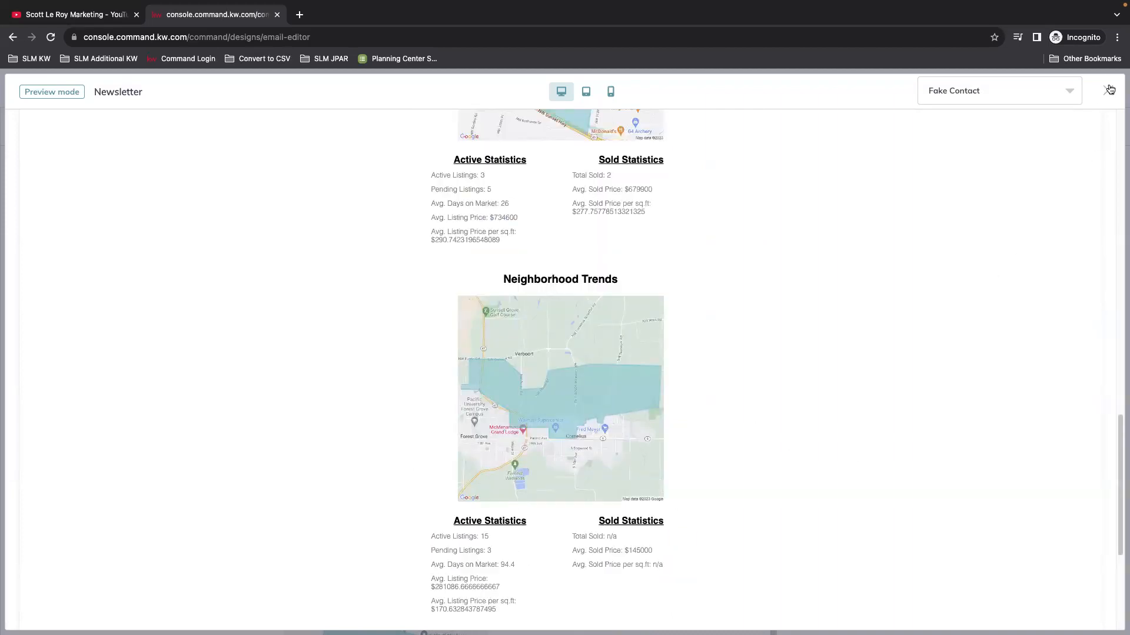
left_click(1108, 90)
scroll(612, 349, "up", 10)
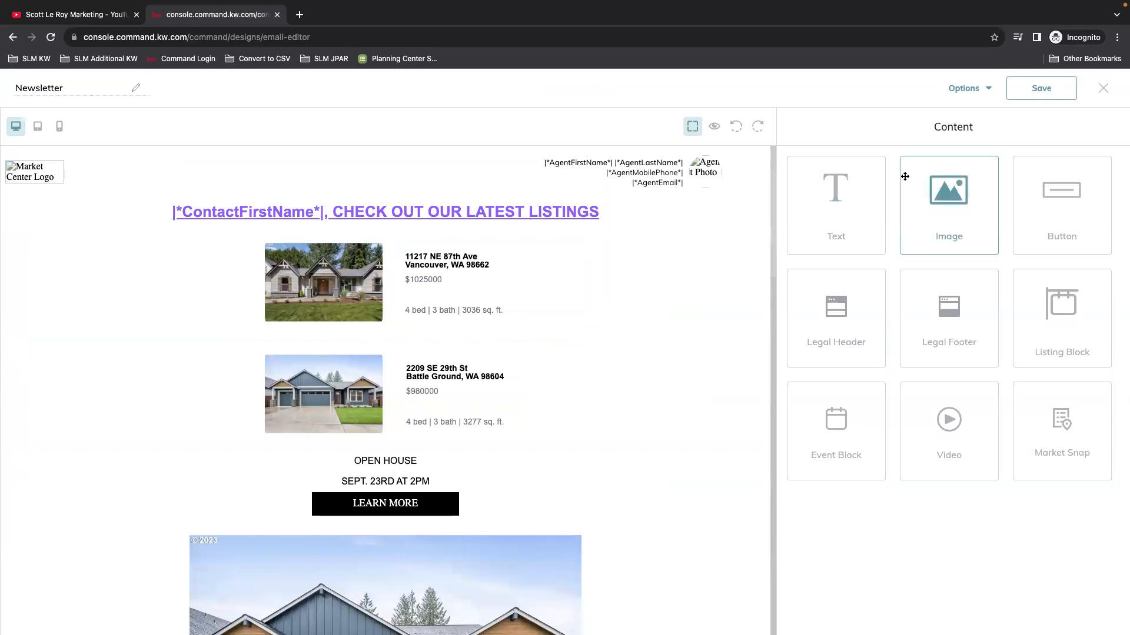
Step: Save the Newsletter design and bring up the Send Test Email dialog
left_click(1043, 90)
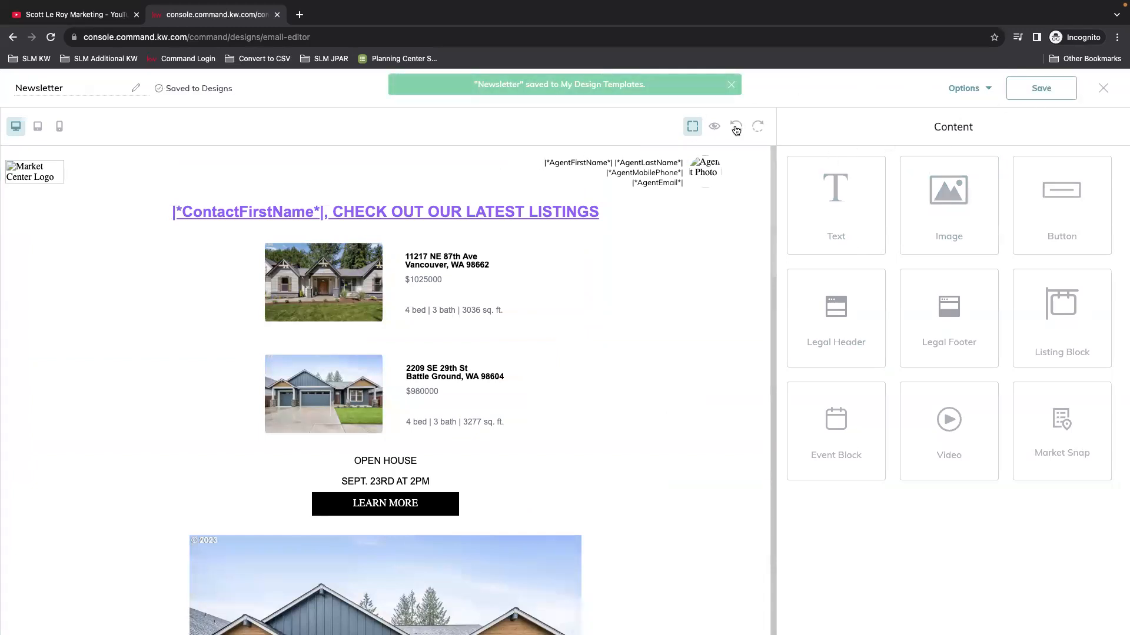
left_click(976, 90)
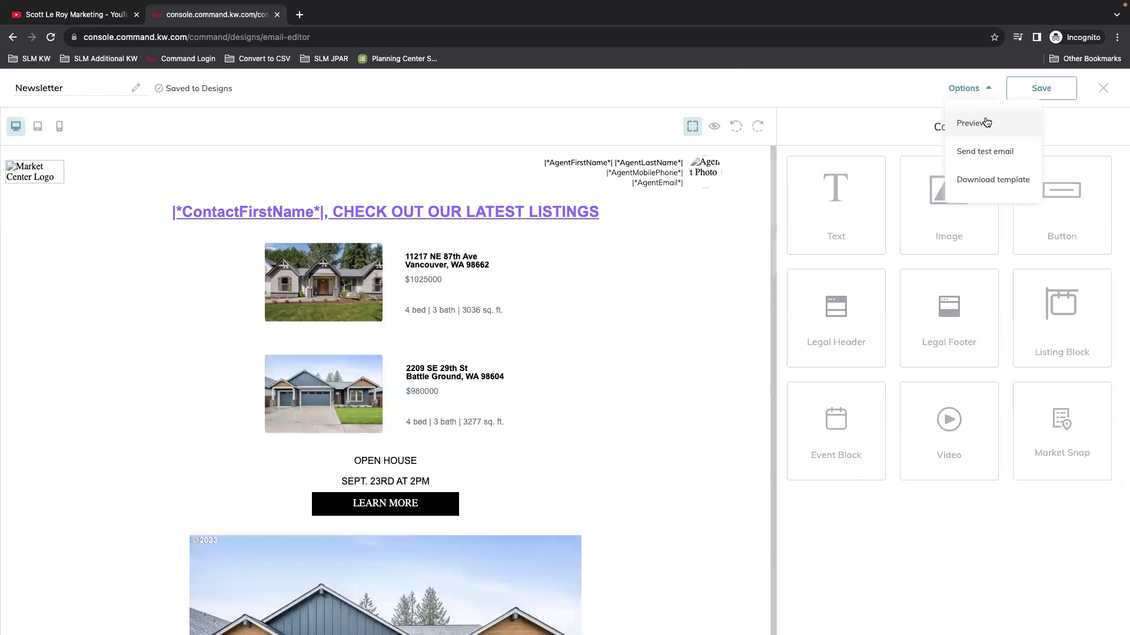
left_click(990, 154)
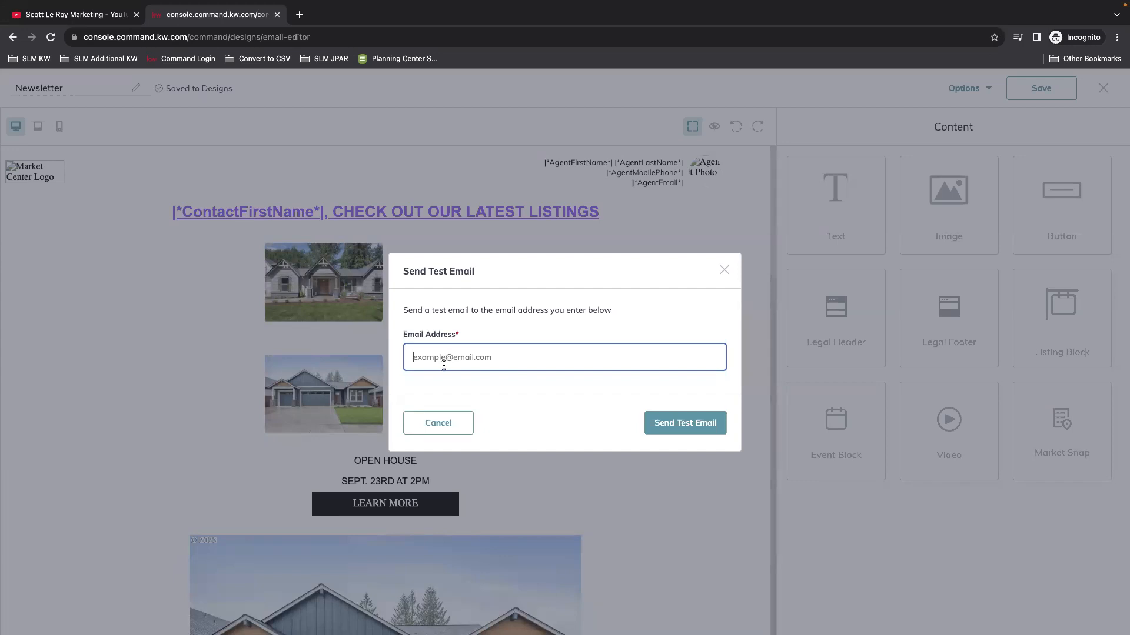
Step: Erase the stray 'hhhh' address, close the test email unsent, and exit saving the Newsletter design
type("hhhh")
left_click_drag(519, 358, 388, 356)
key("BackSpace")
left_click(725, 270)
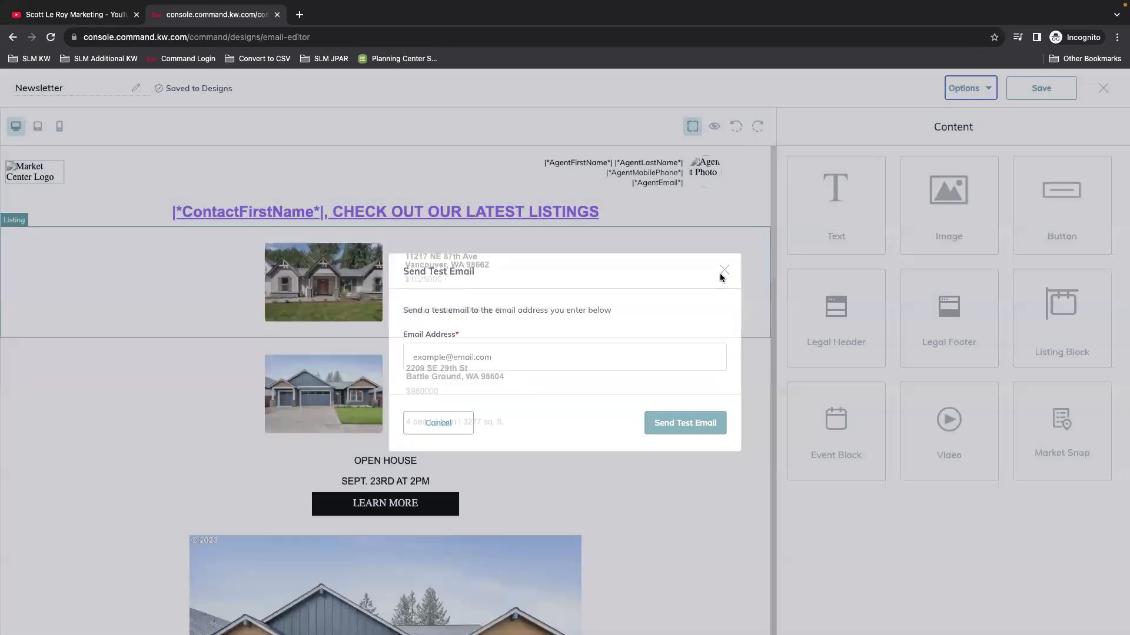
left_click(1103, 88)
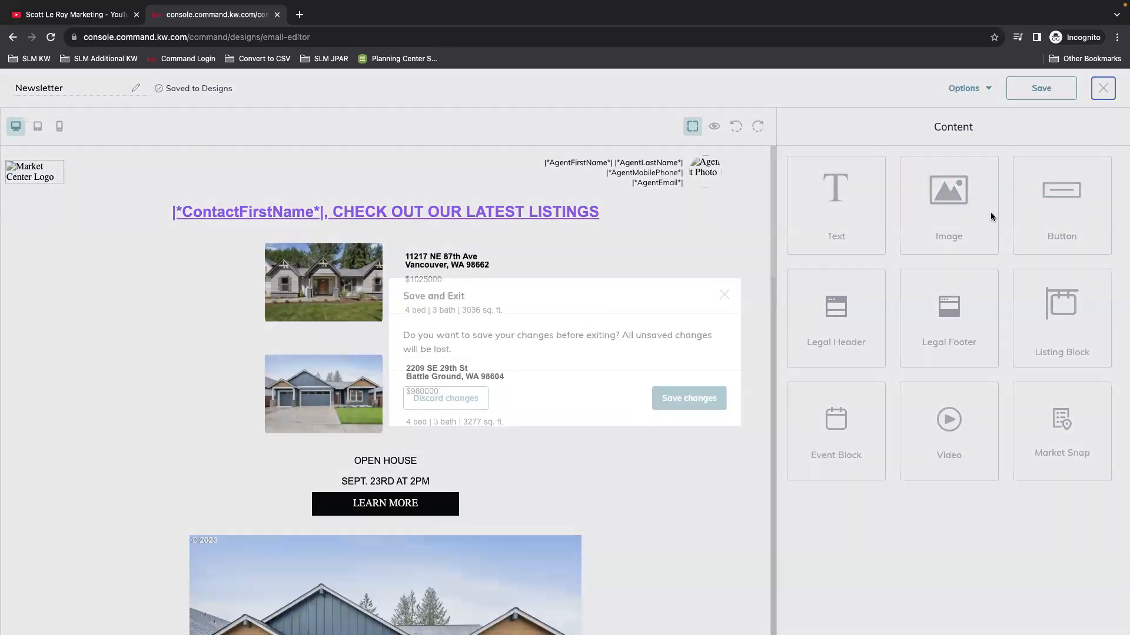
left_click(709, 402)
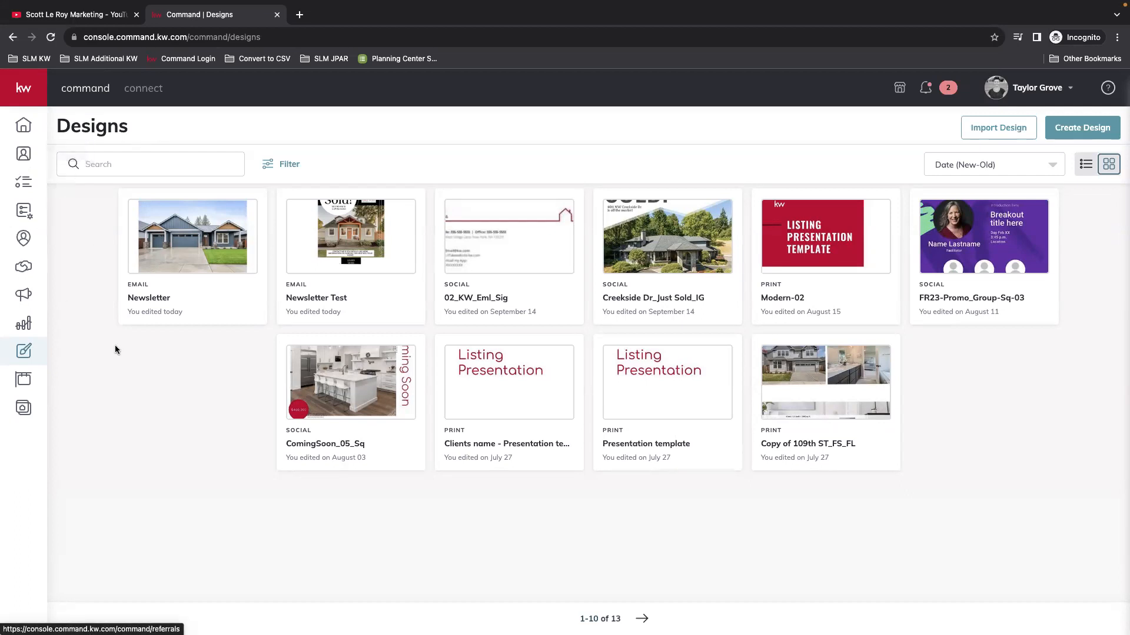
Step: Expand the left navigation sidebar from the kw logo so section names show
left_click(27, 104)
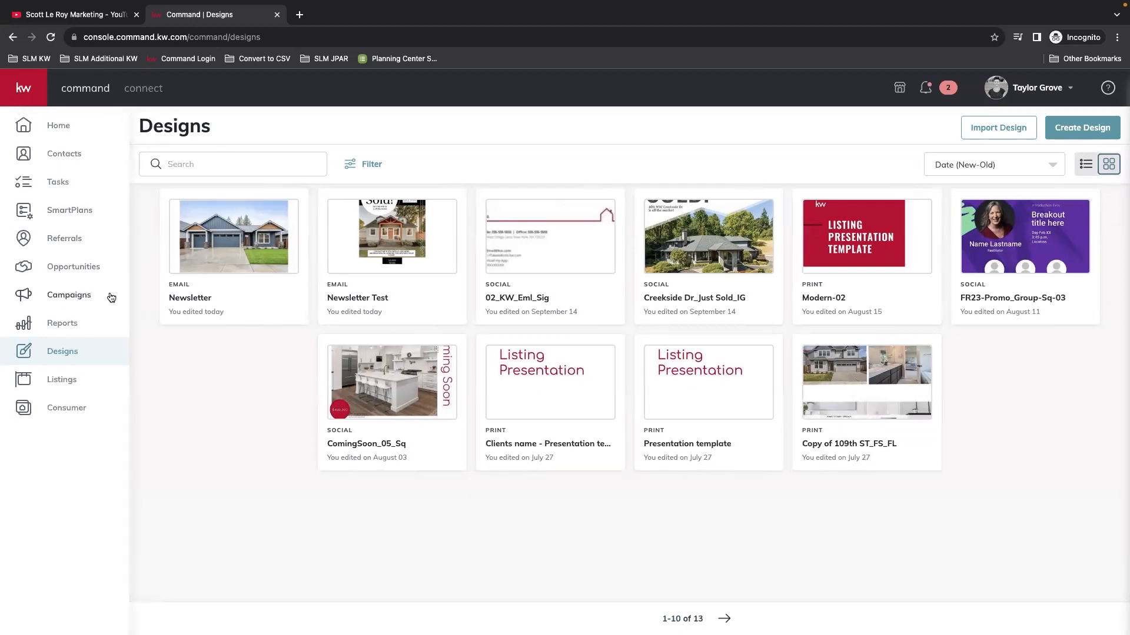
Step: Go to Campaigns and view the Emails tab's mailed, recipients, opens and clicks metrics
left_click(71, 296)
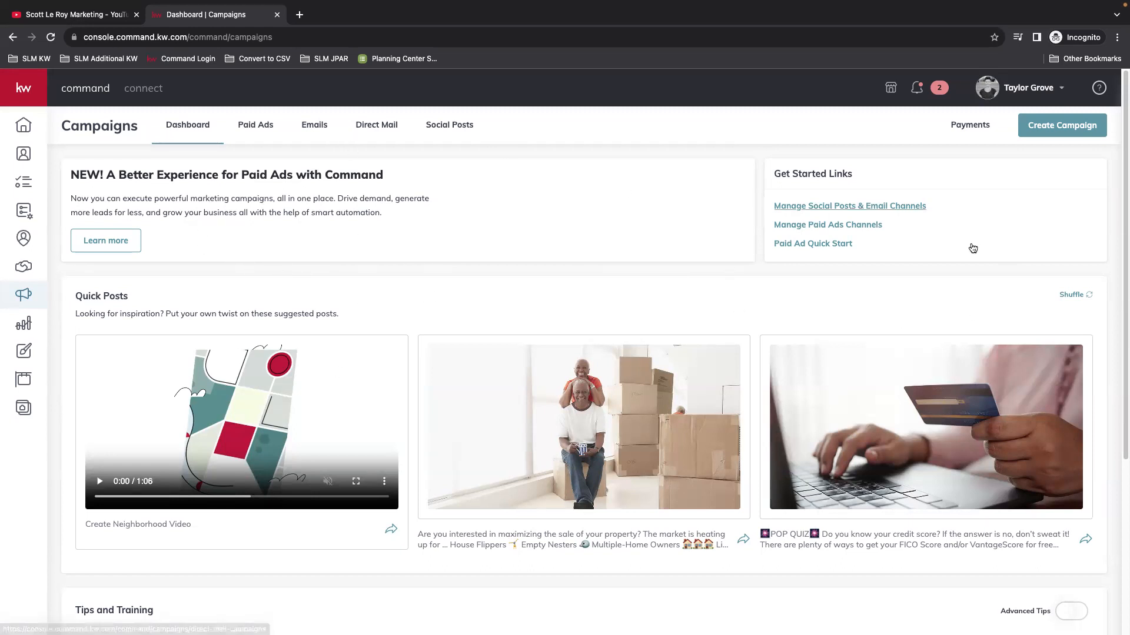
left_click(315, 127)
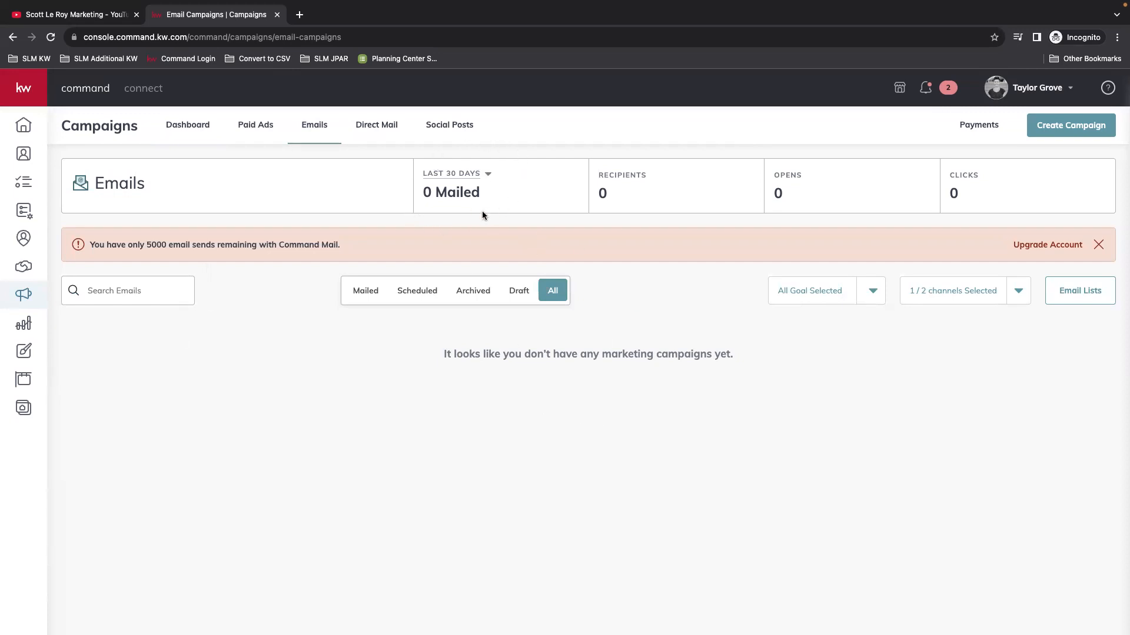
left_click(452, 174)
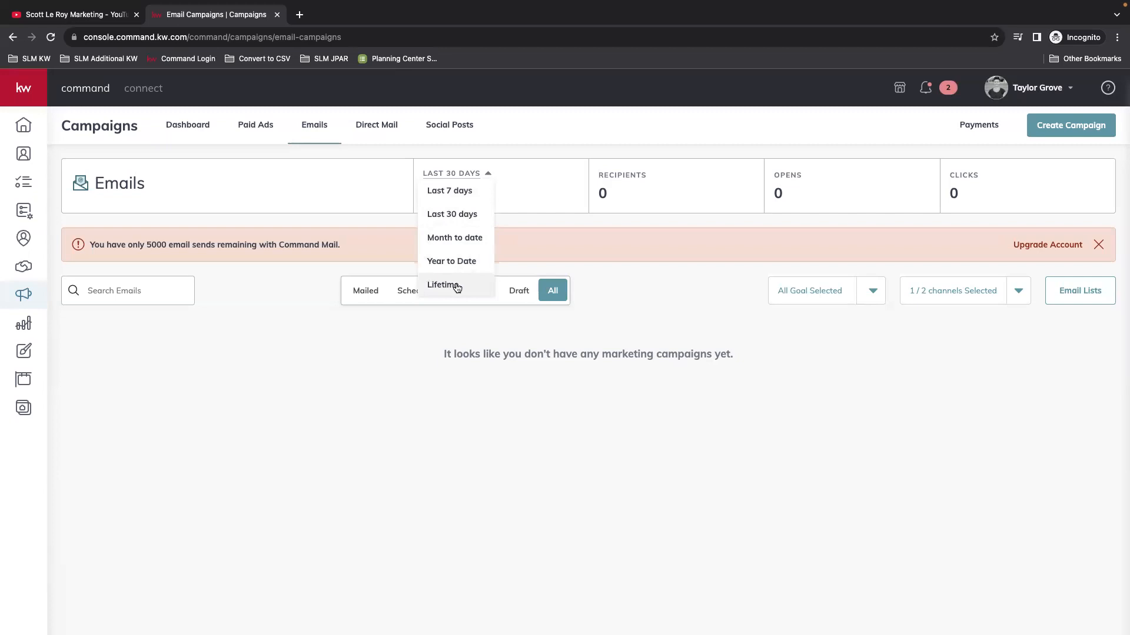
left_click(323, 217)
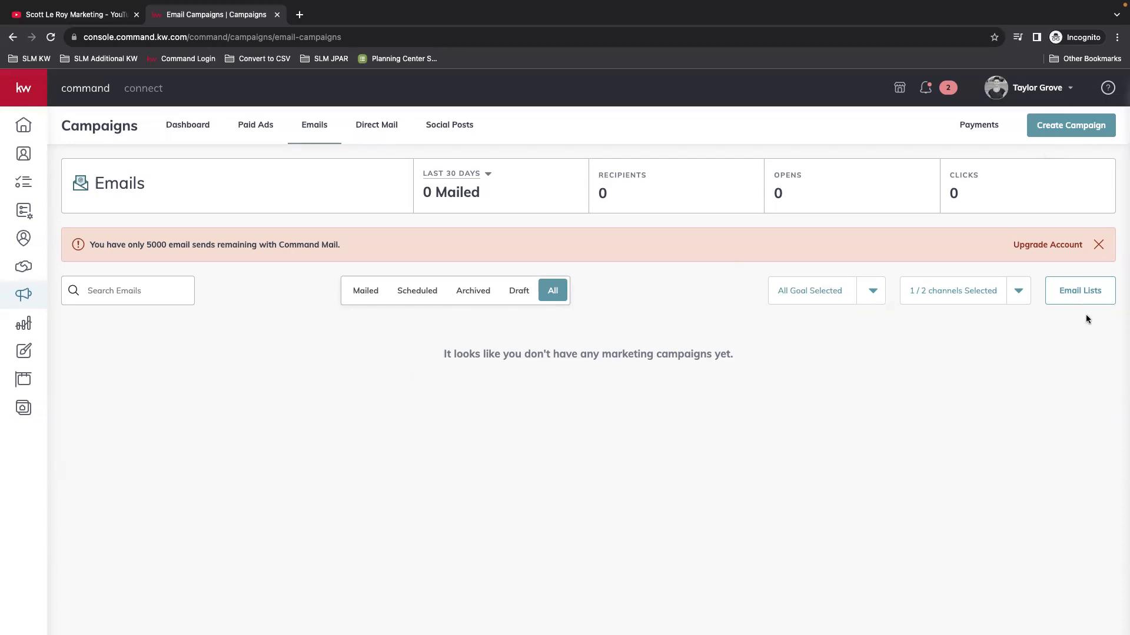
Step: In Email Lists, delete five lists including ALL CONTACTS 2.0, ALL CONTACTS, CERTAIN TAG and EVERYONE
left_click(1082, 293)
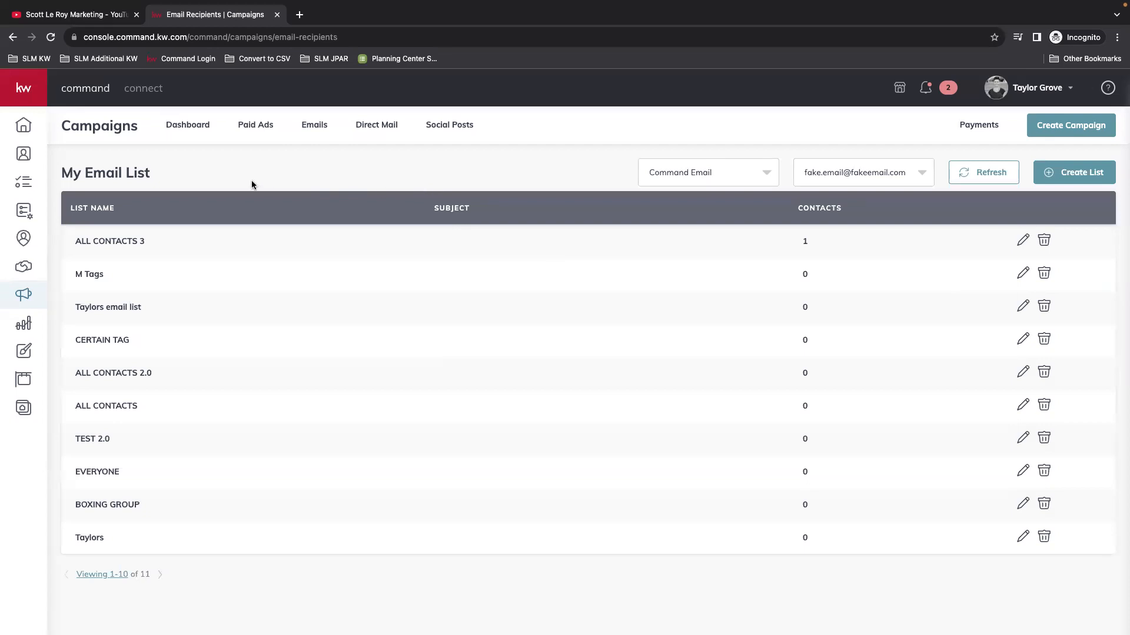
left_click(1040, 377)
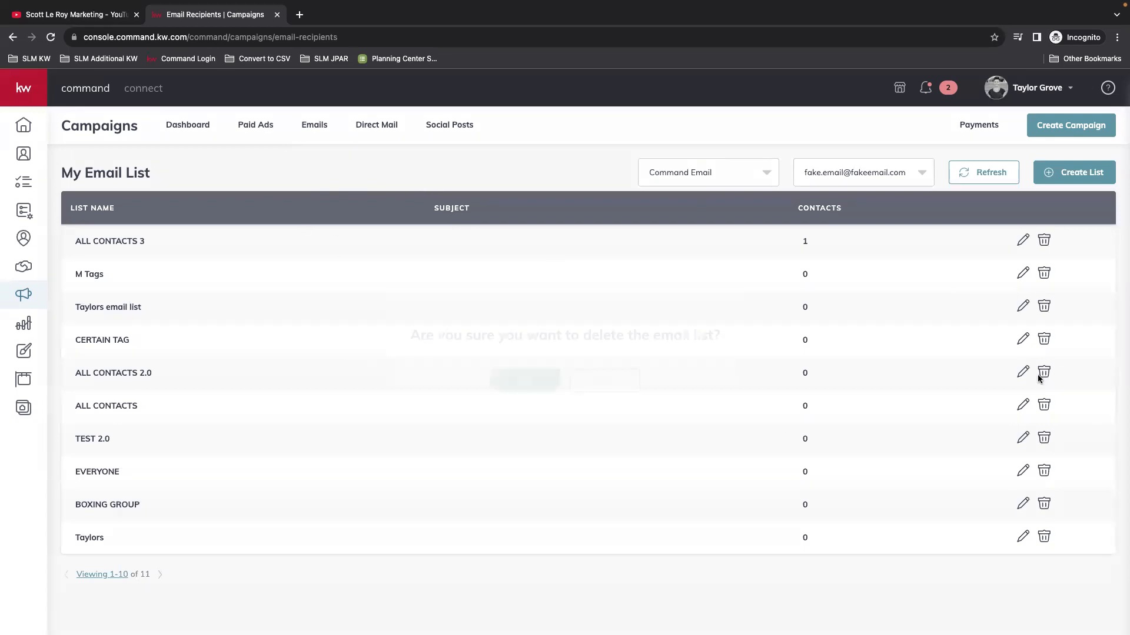
left_click(522, 381)
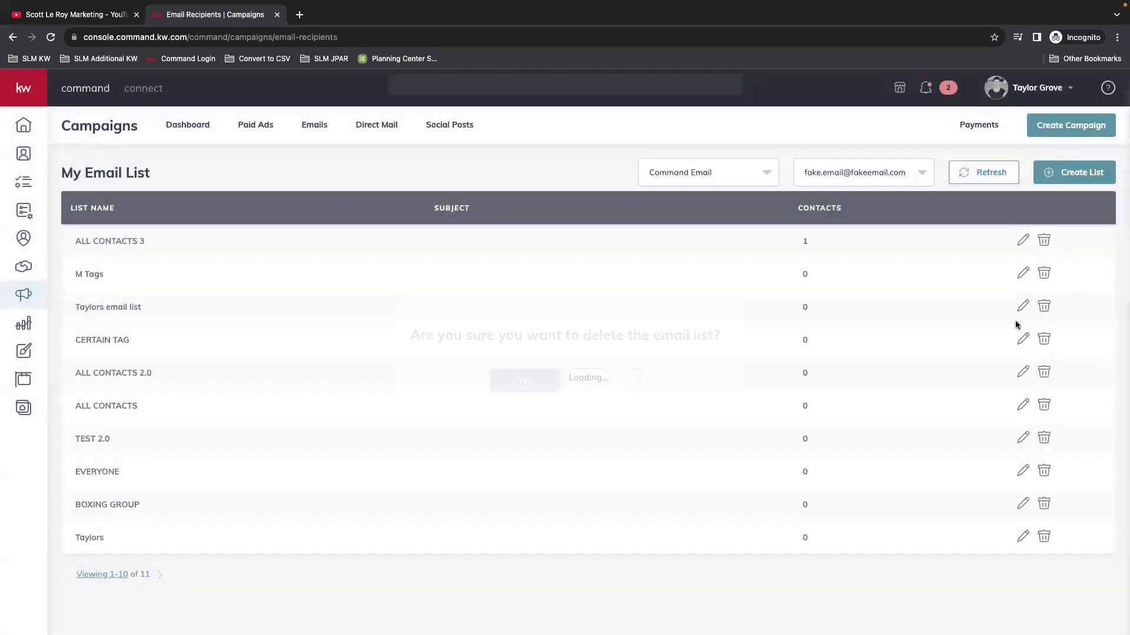
left_click(1047, 308)
left_click(525, 381)
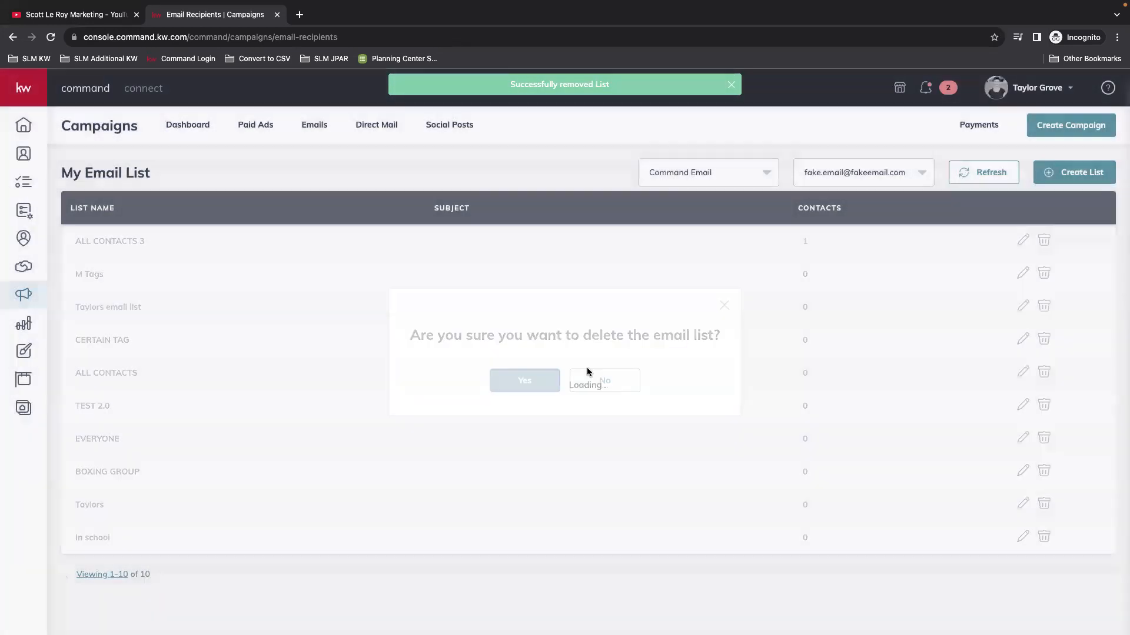
left_click(1045, 309)
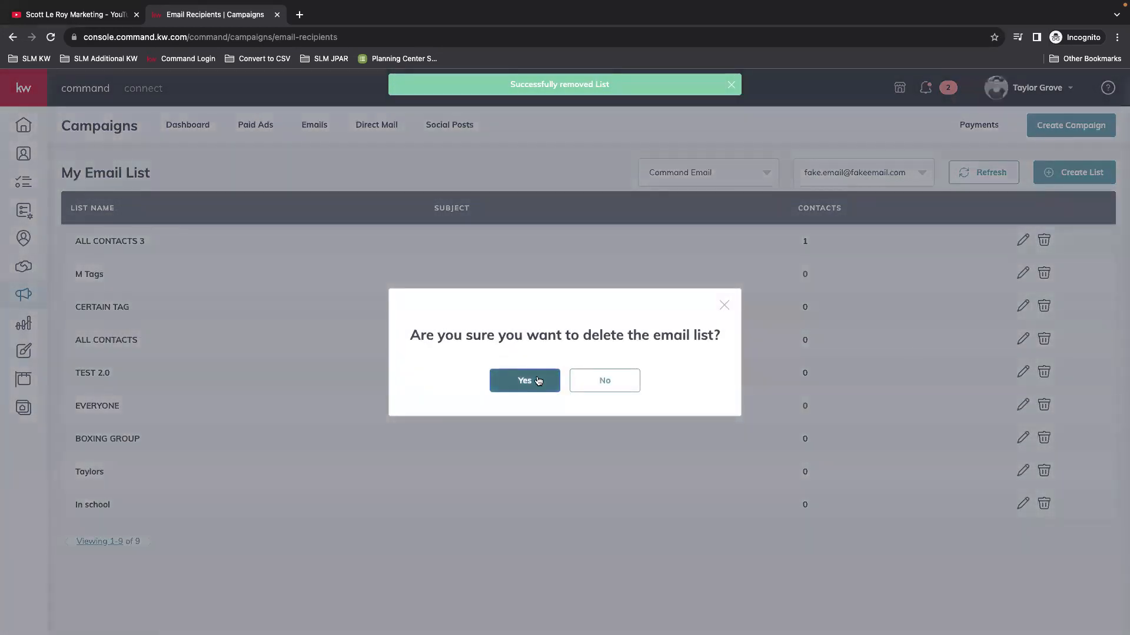
left_click(538, 381)
left_click(1044, 307)
left_click(539, 380)
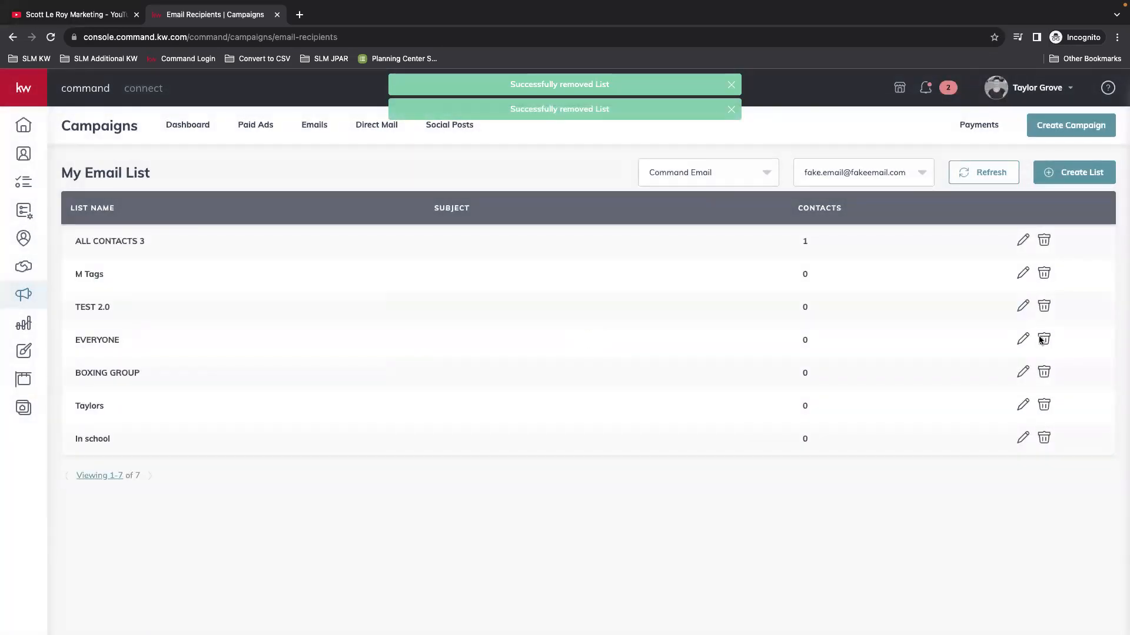
left_click(1042, 340)
left_click(538, 381)
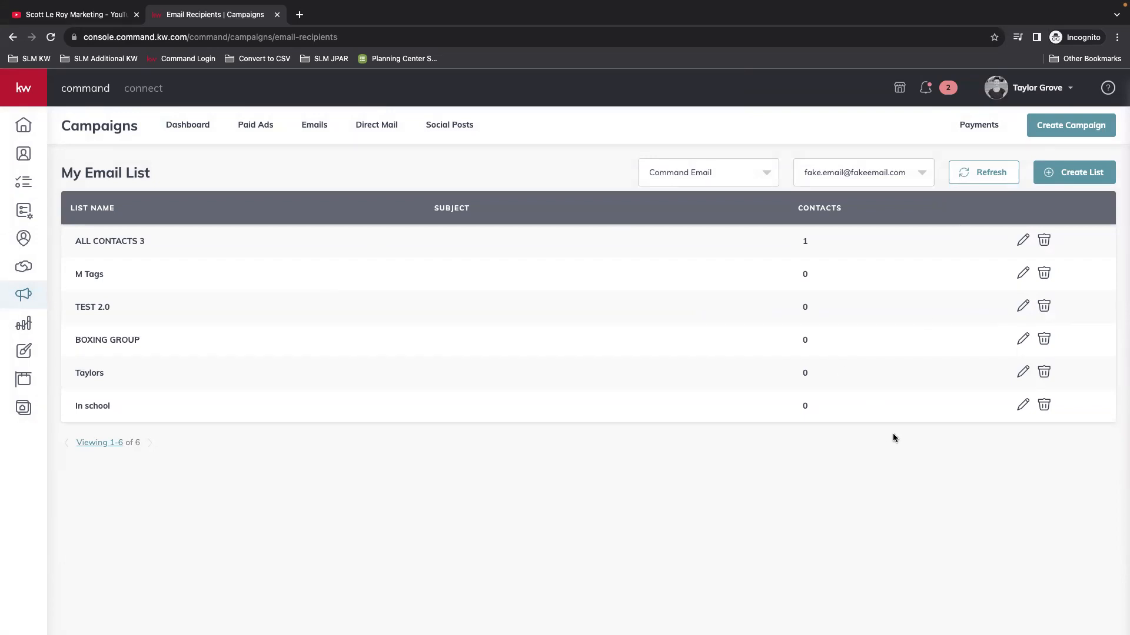
Step: Start a new email list named 'ALL contacts' and add every available contact to it
left_click(1074, 172)
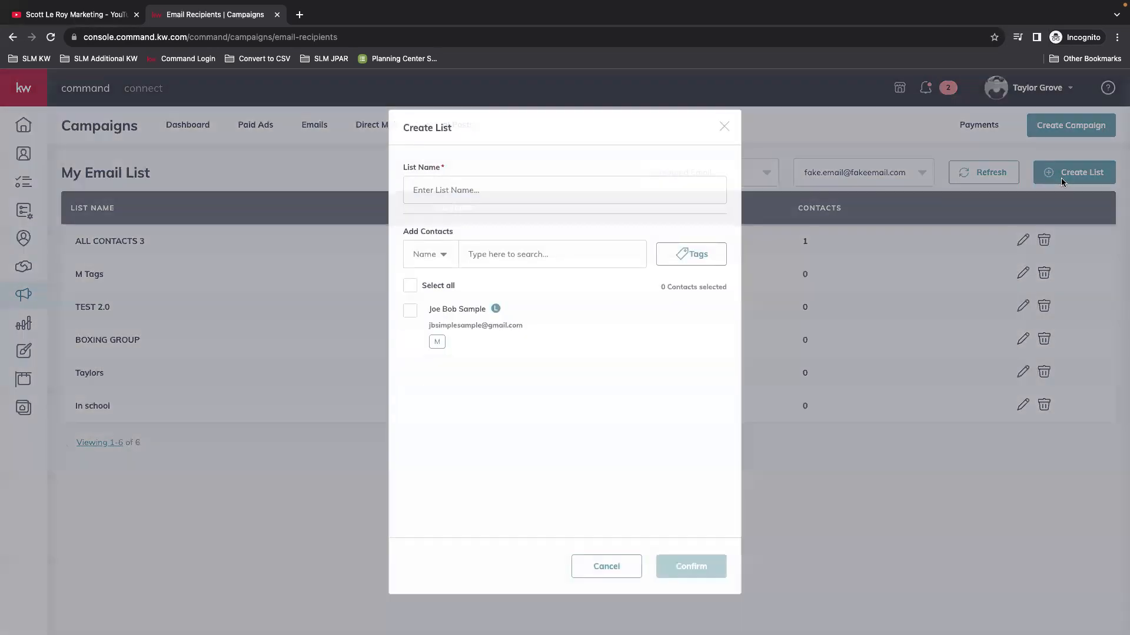
left_click(520, 188)
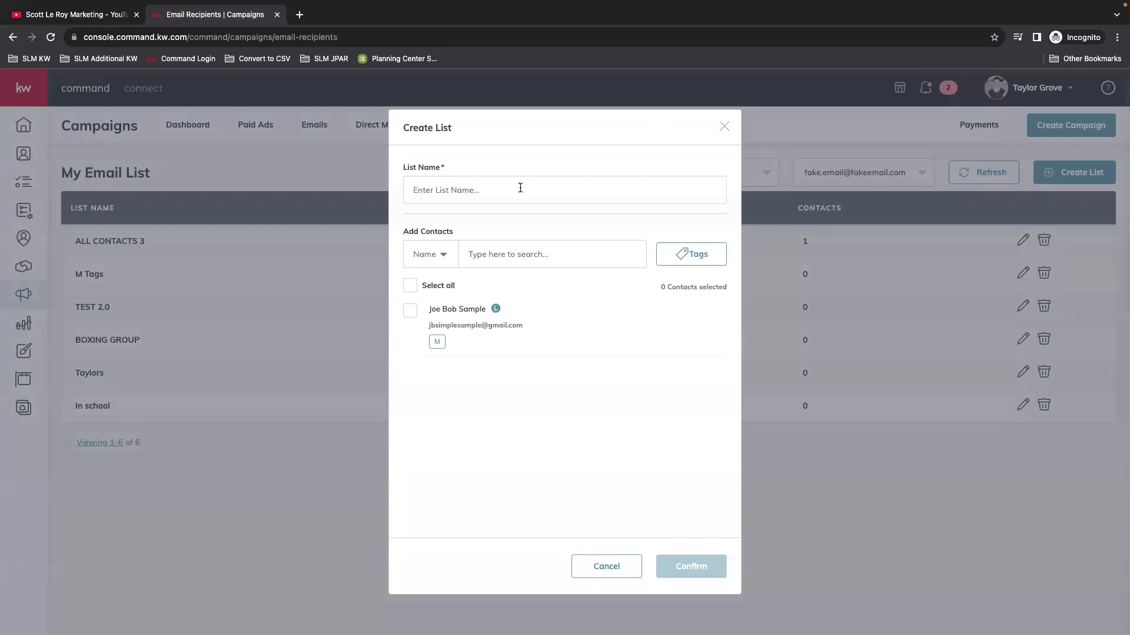
type("ALL contacts")
left_click(410, 286)
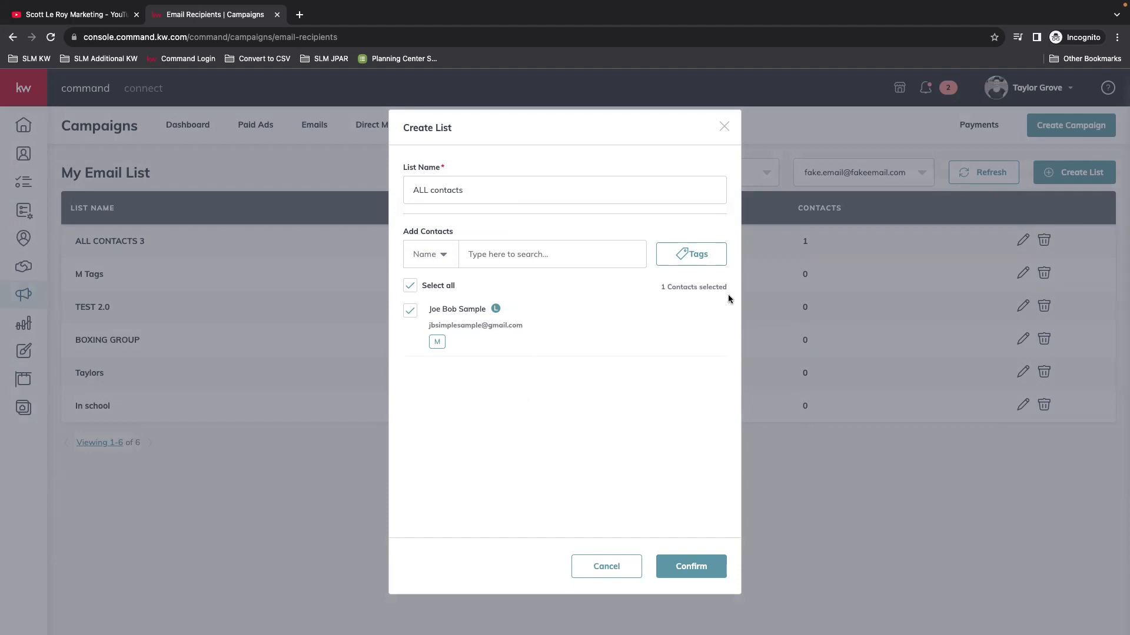
left_click_drag(508, 327, 447, 327)
left_click(563, 334)
Step: Browse the contact search options and tags without choosing any, then create the ALL contacts list
left_click(440, 254)
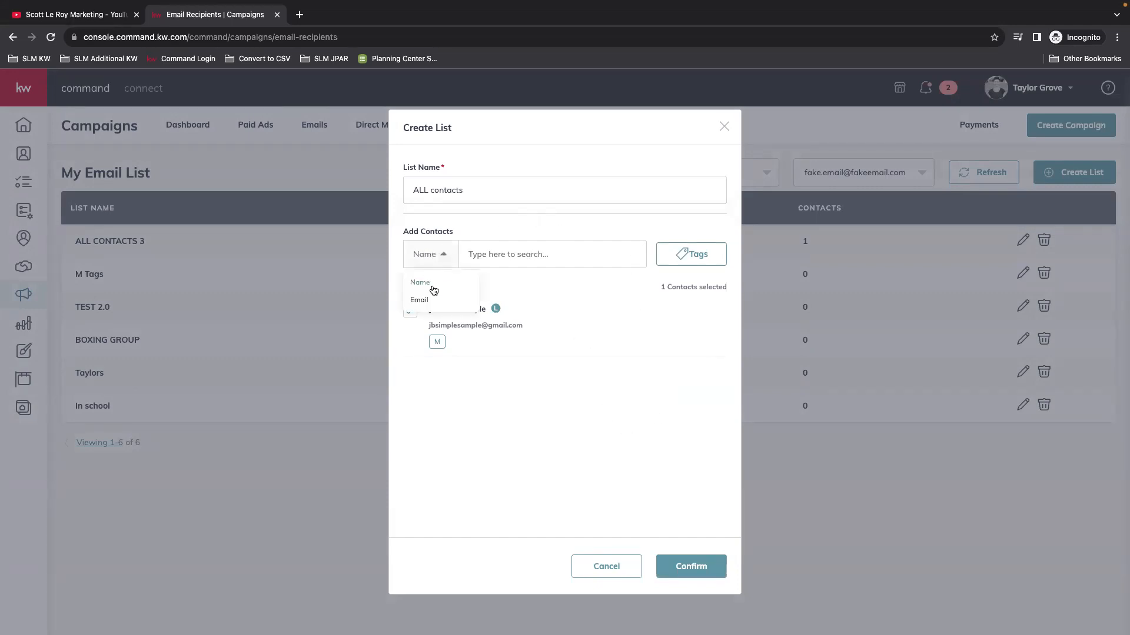
left_click(515, 253)
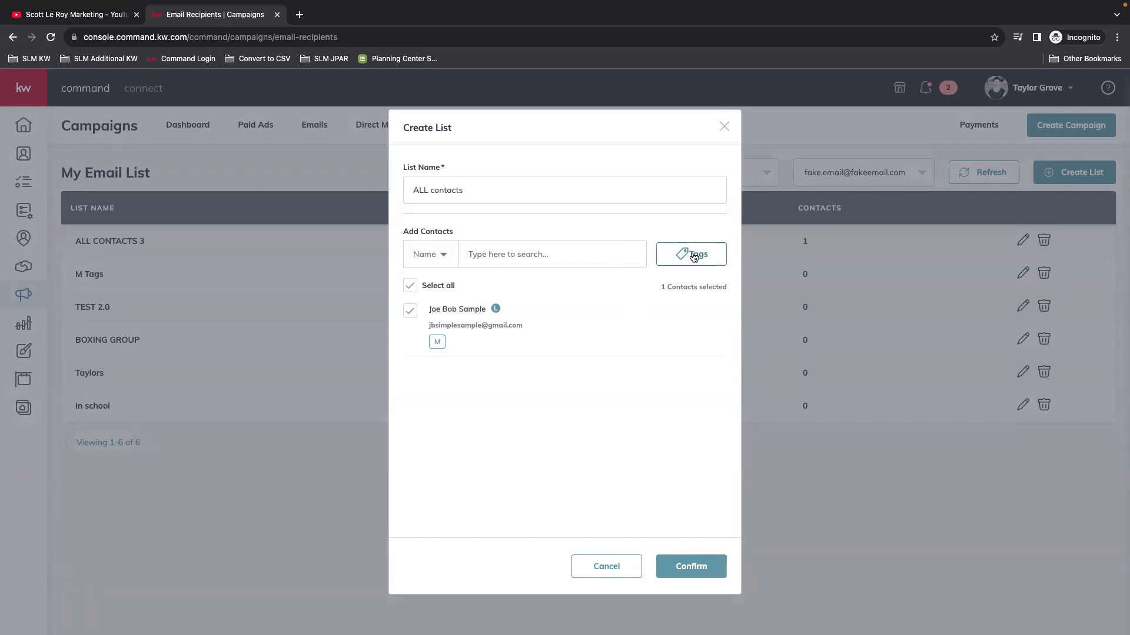
left_click(690, 254)
scroll(690, 285, "down", 1)
scroll(690, 285, "down", 5)
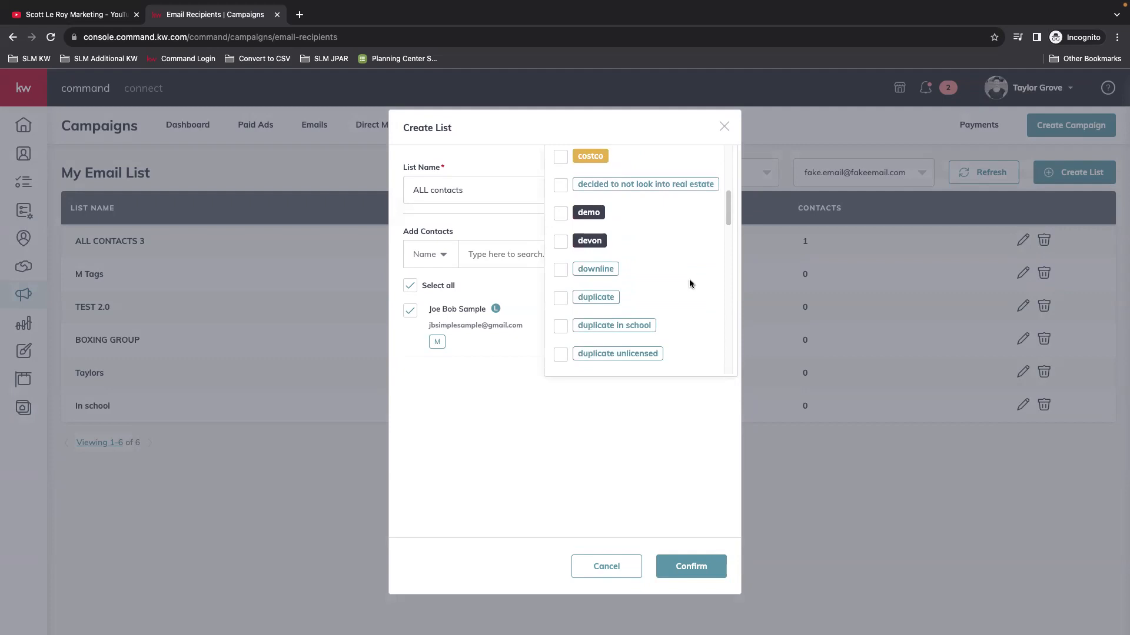
scroll(690, 284, "down", 5)
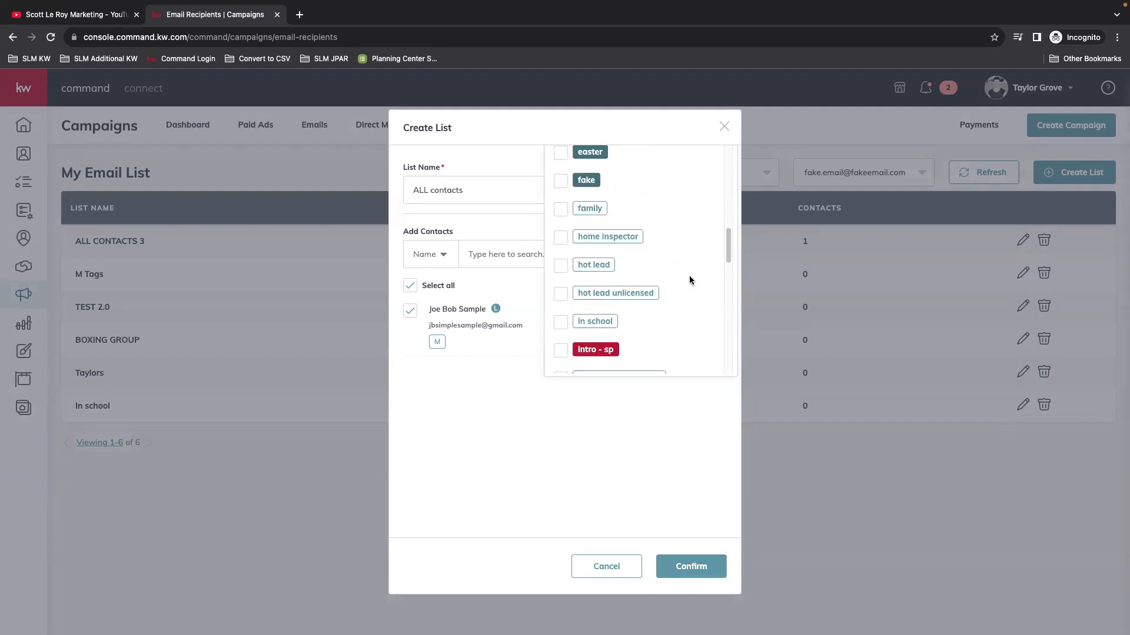
scroll(690, 280, "down", 2)
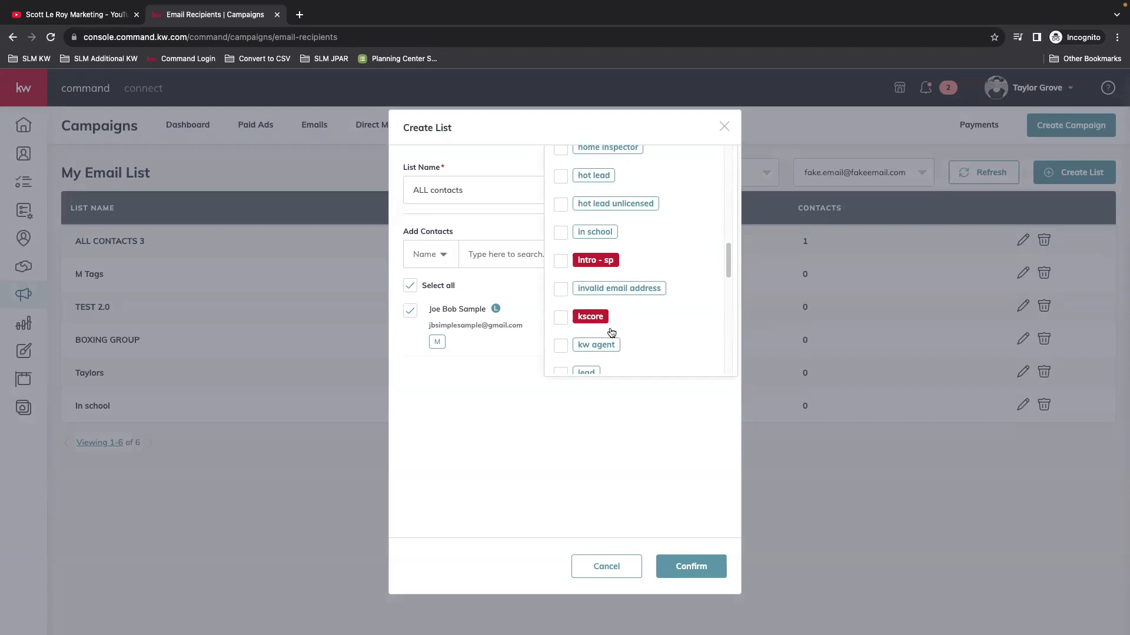
scroll(669, 310, "down", 4)
left_click(638, 440)
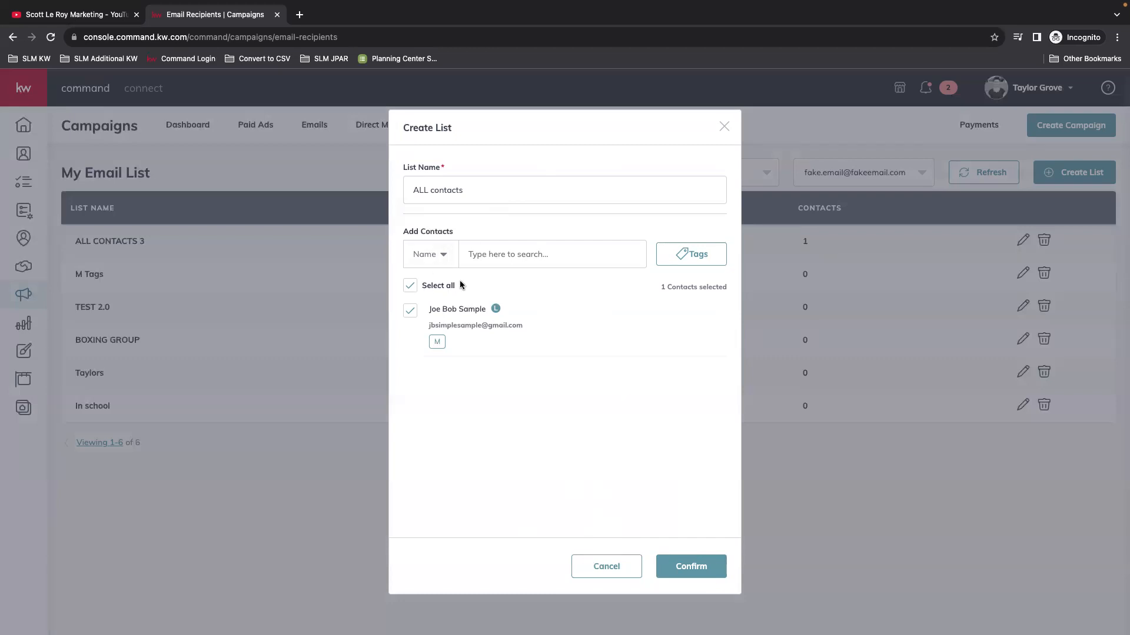
left_click(706, 568)
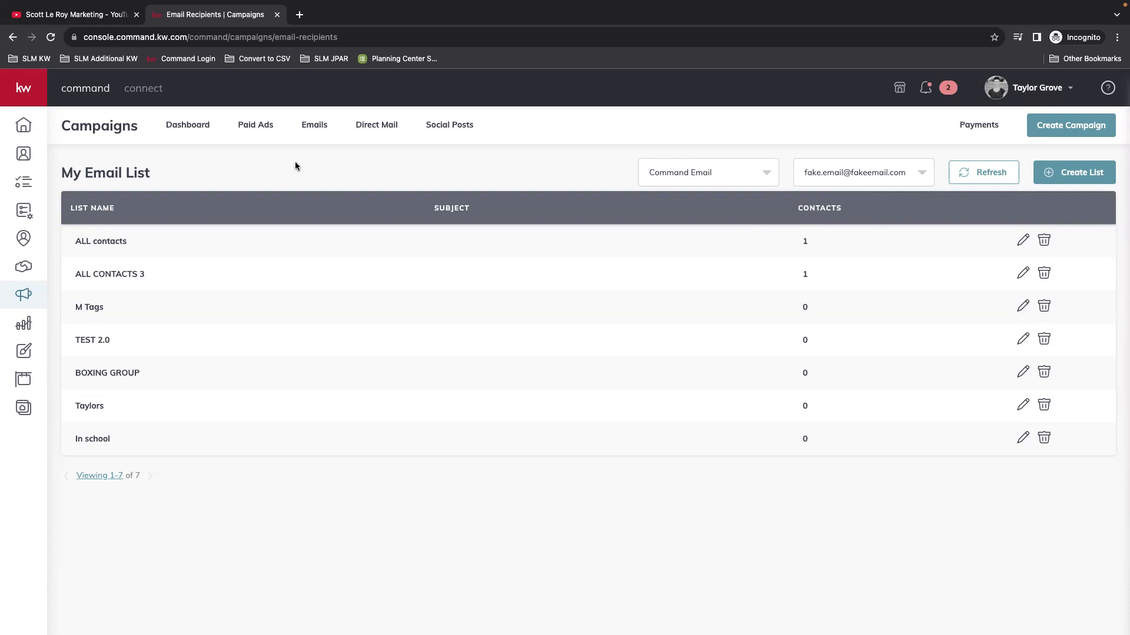
Step: From the Emails tab, create an email campaign named SEPT NEWSLETTER with goal Other
left_click(312, 121)
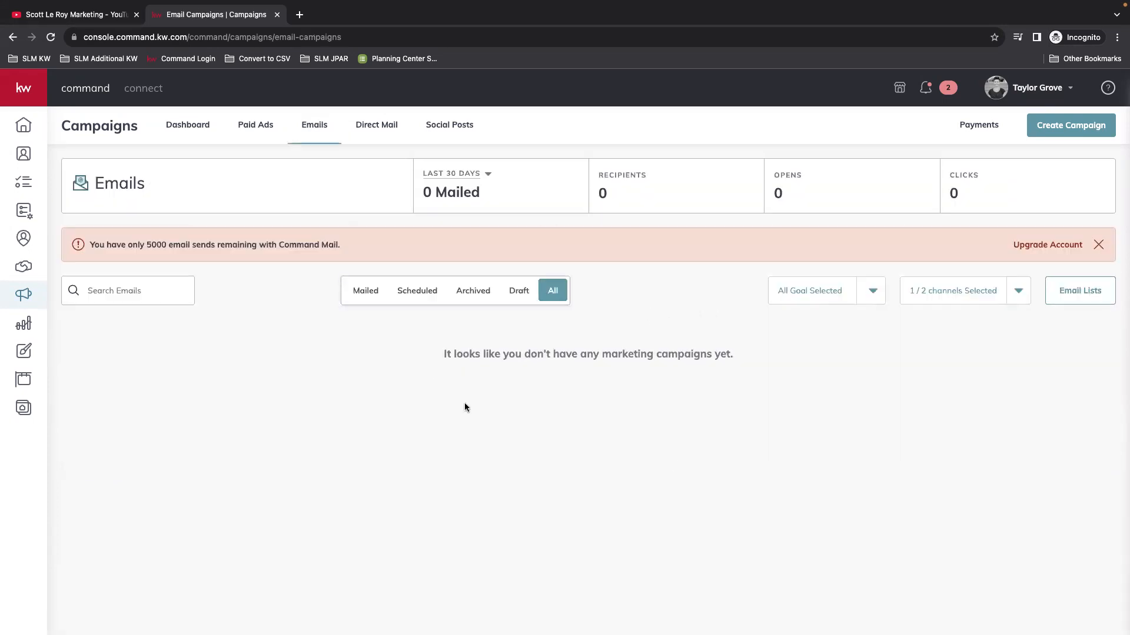
left_click(1055, 129)
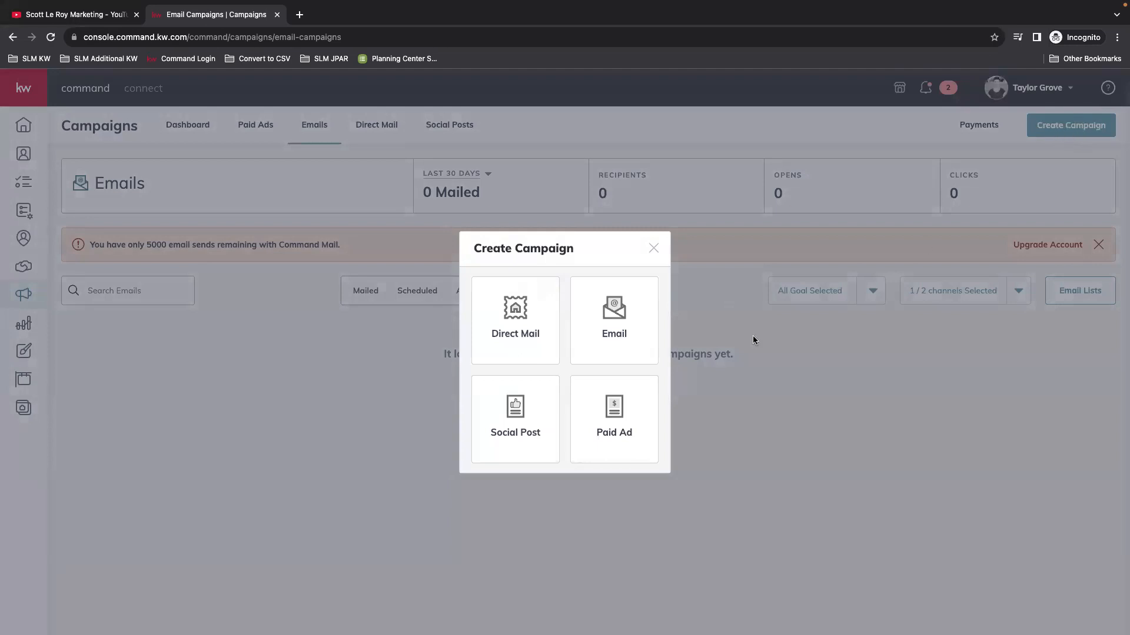
left_click(600, 336)
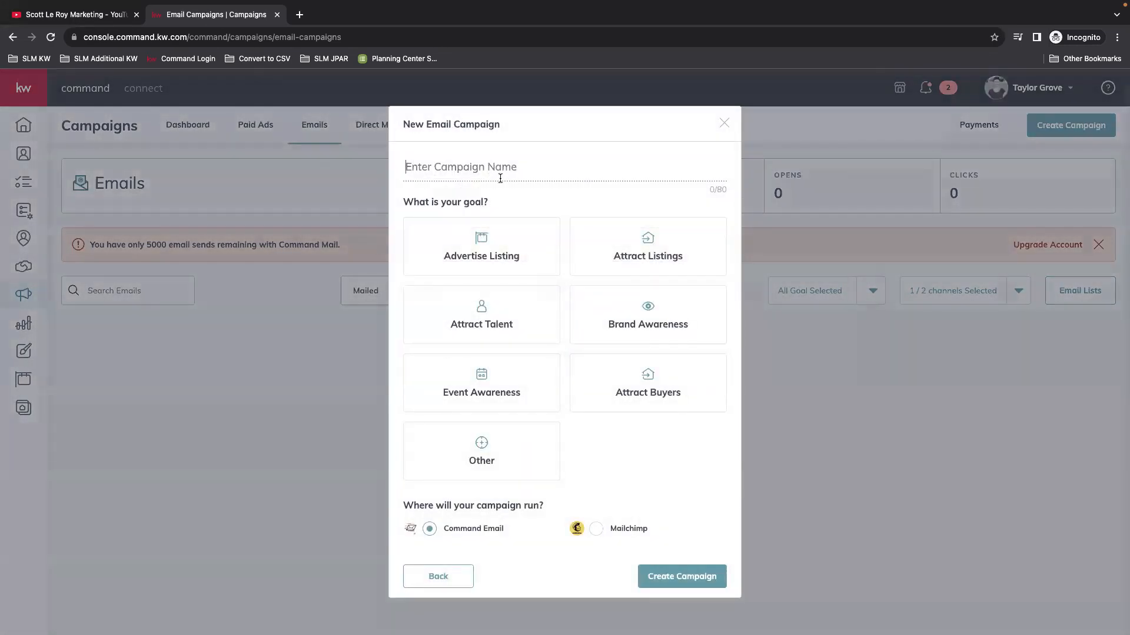
type("SEPT NEWSLETTER")
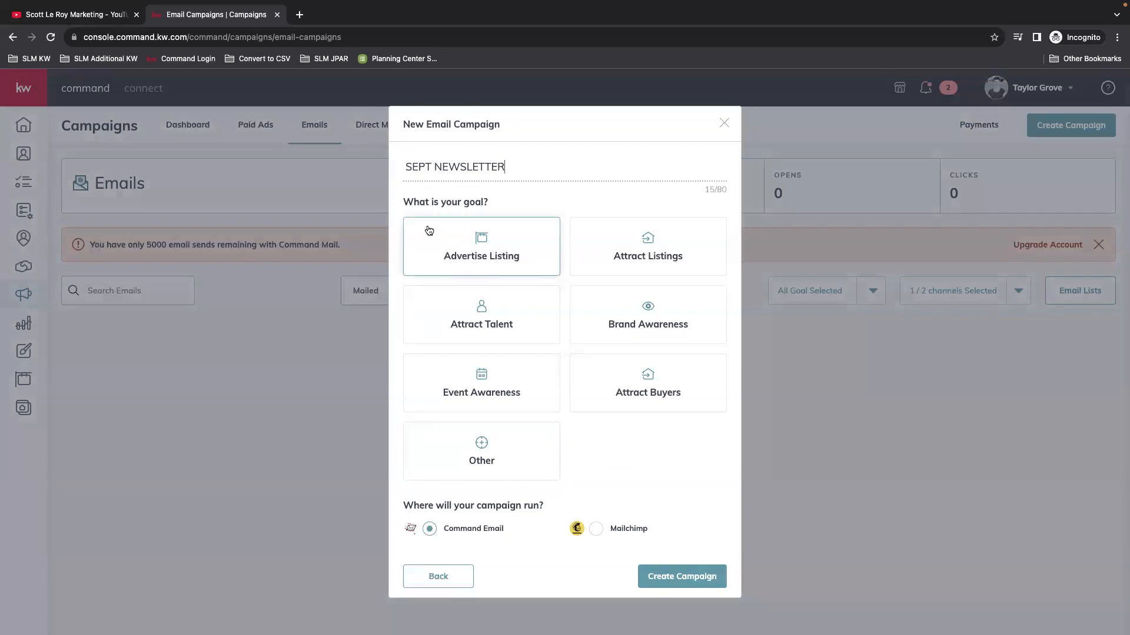
left_click(489, 468)
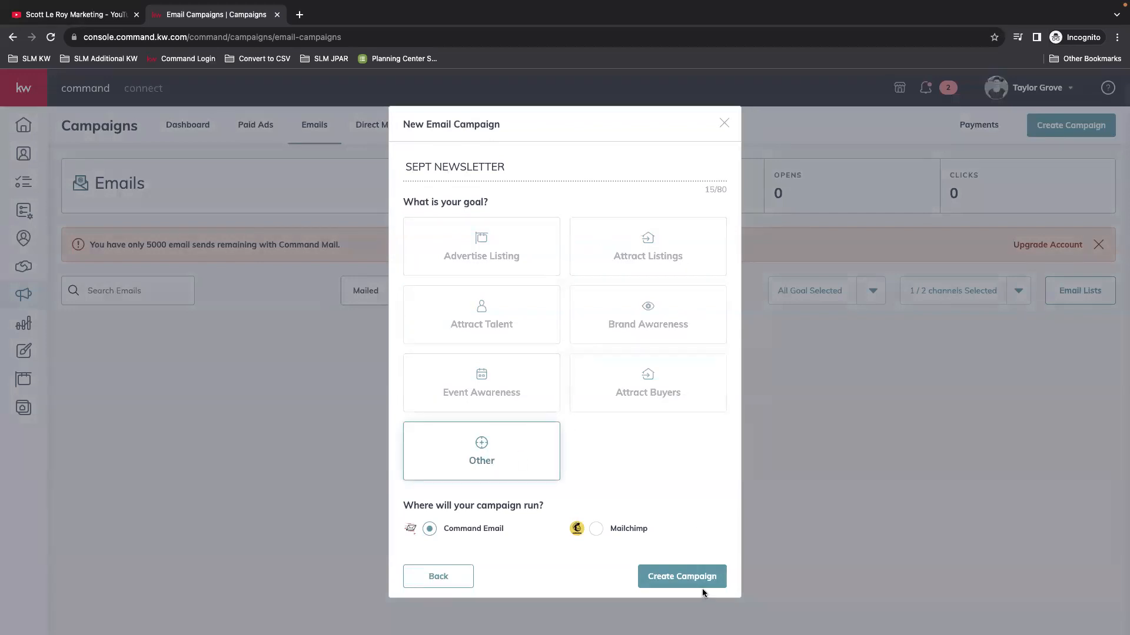
left_click(694, 572)
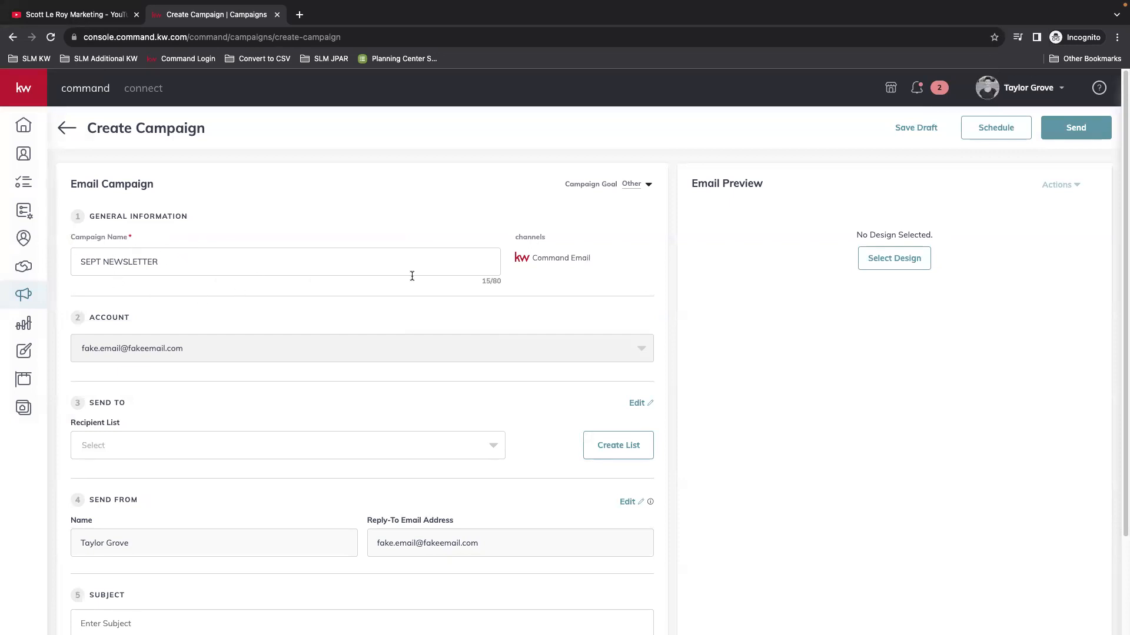
scroll(566, 273, "down", 2)
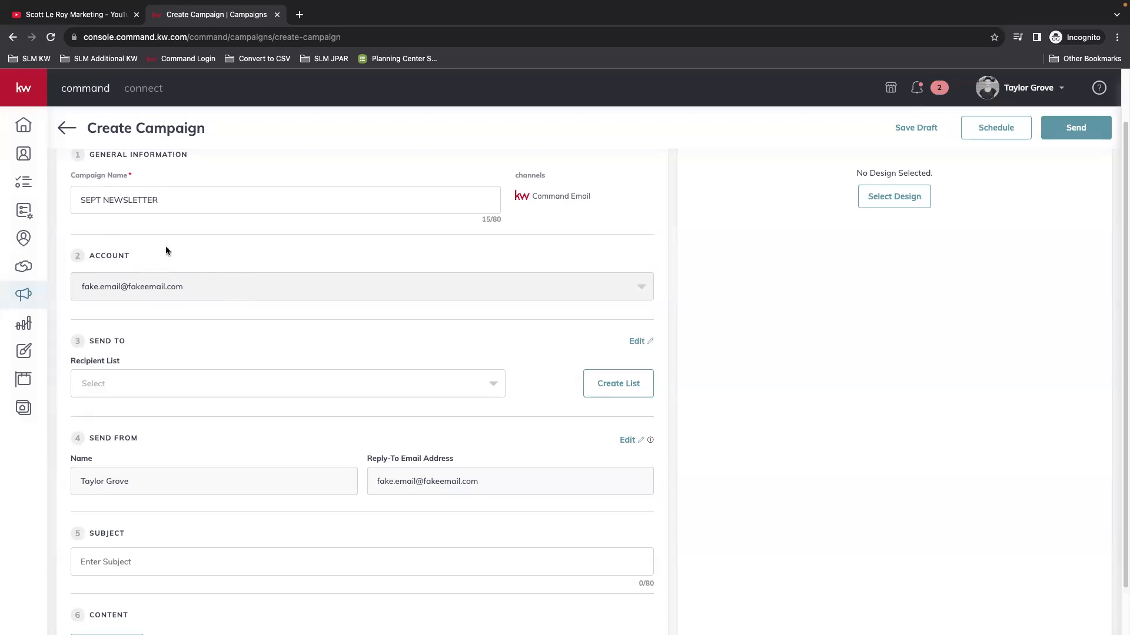
scroll(146, 262, "down", 1)
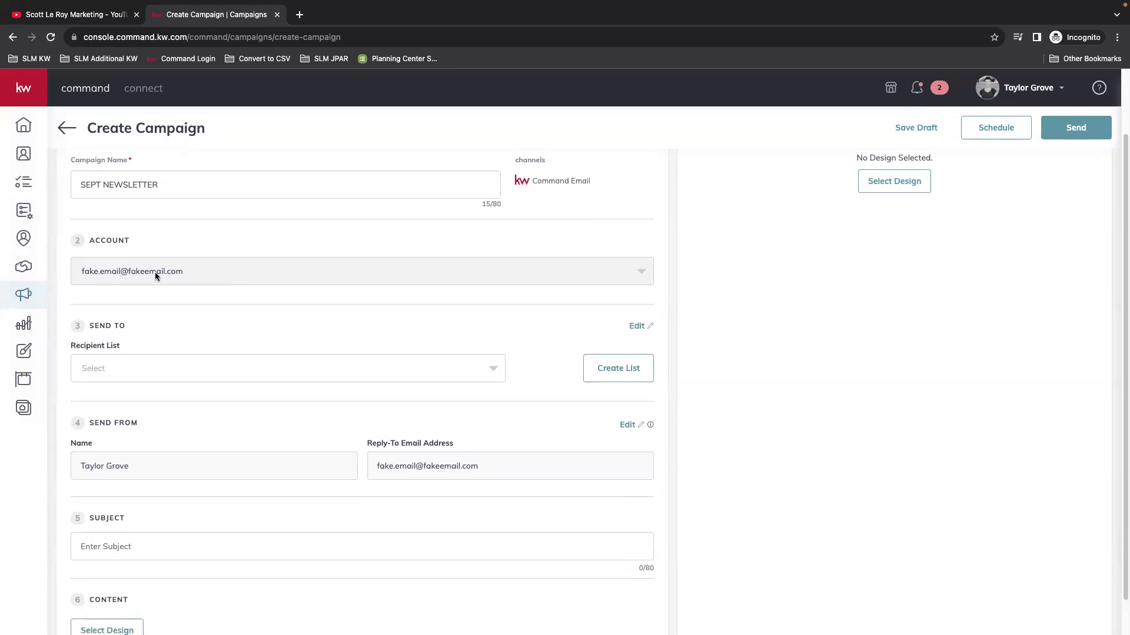
left_click_drag(99, 422, 158, 424)
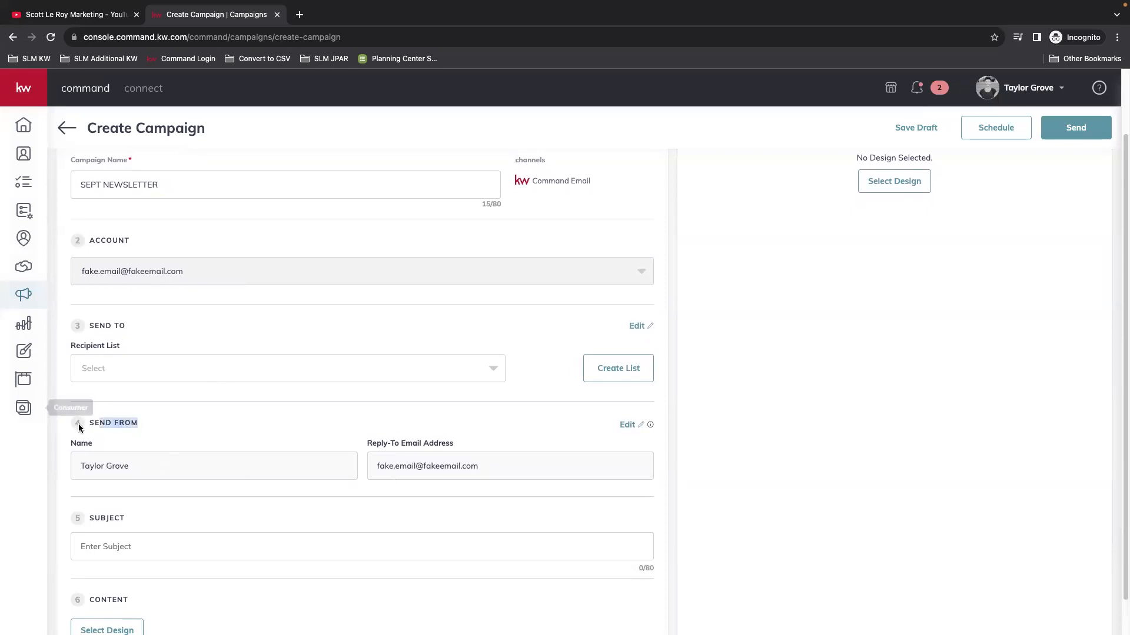
double_click(411, 445)
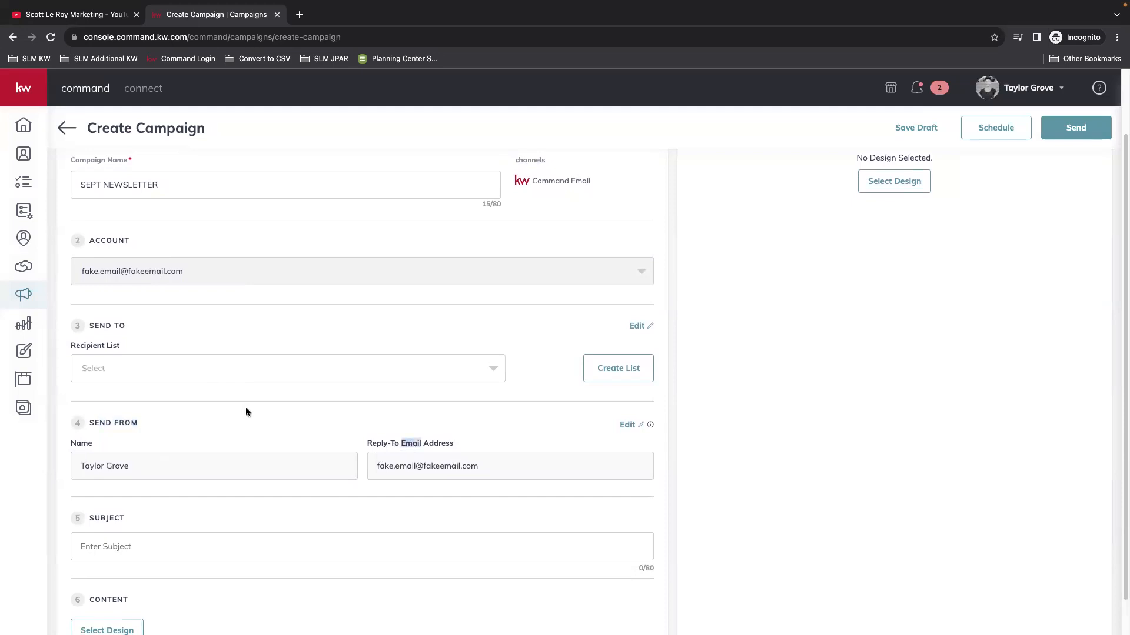
left_click(108, 464)
double_click(164, 463)
double_click(462, 465)
left_click(235, 465)
scroll(246, 458, "down", 1)
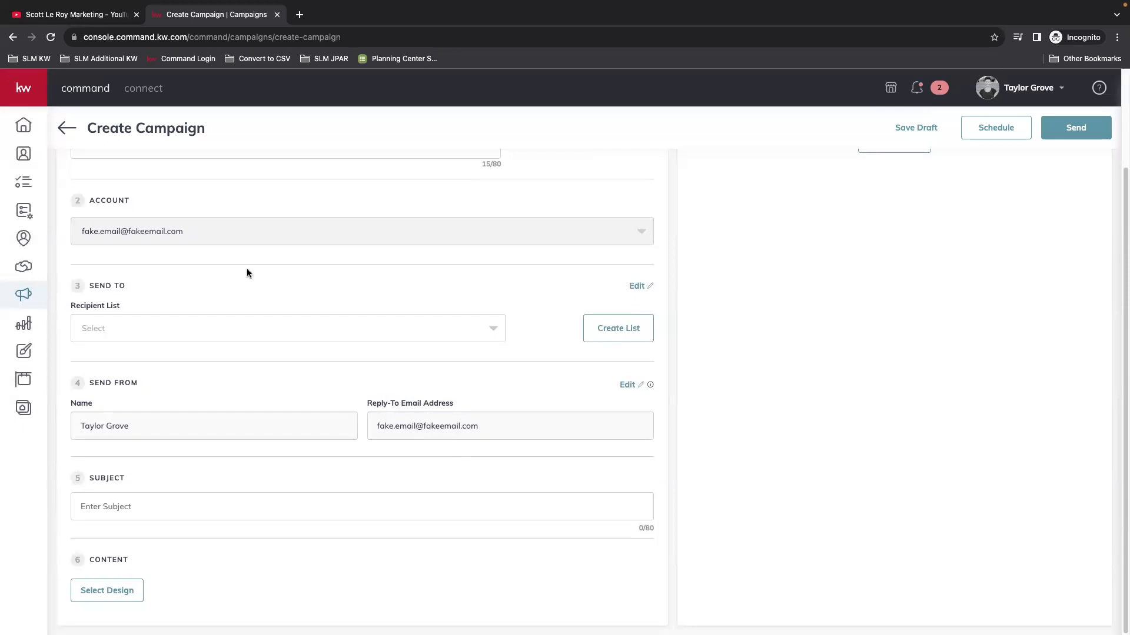
Step: Choose ALL contacts in the Recipient List dropdown under Send To
left_click(85, 328)
scroll(366, 440, "down", 1)
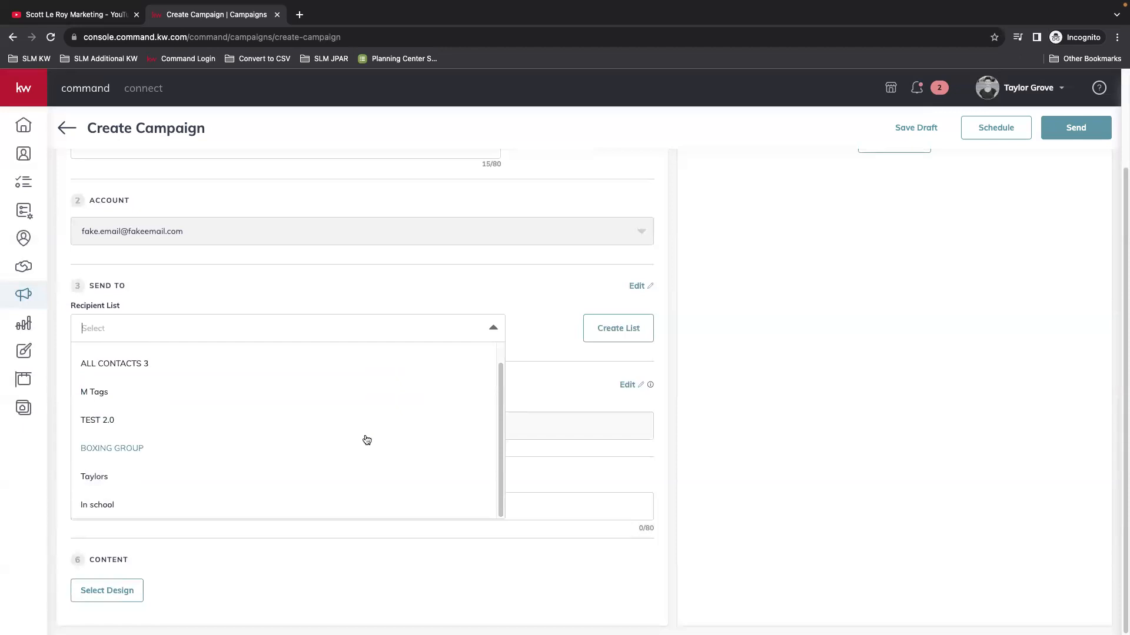
scroll(367, 440, "up", 1)
left_click(110, 356)
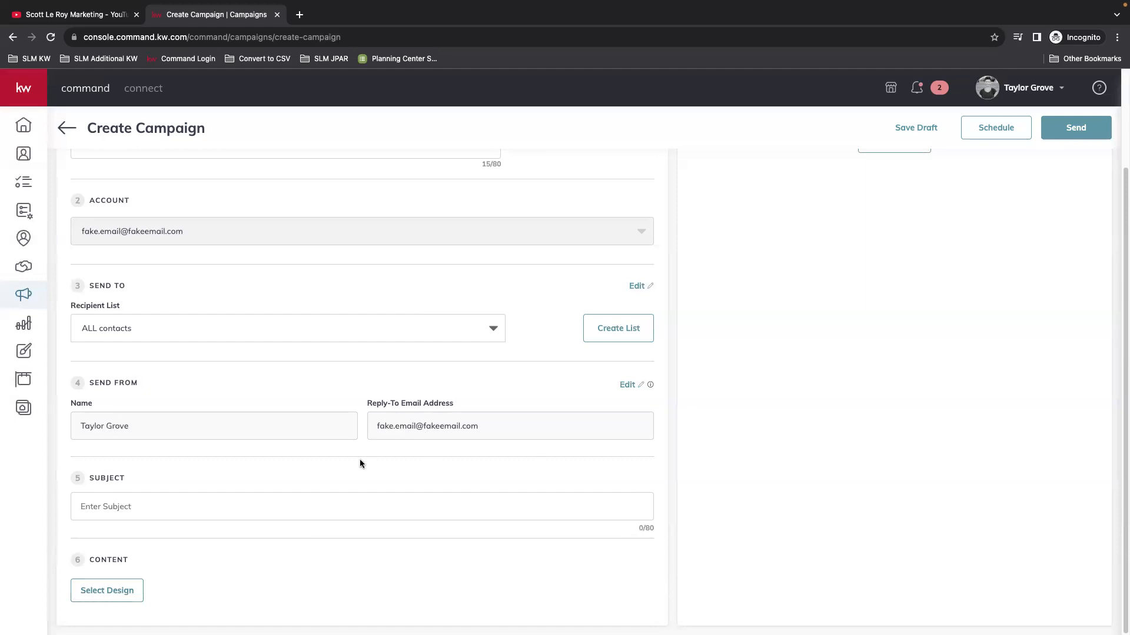
Step: Type 'CHECK OUT THE LATEST INFORMATION FROM OUR TEAM' into the Subject field, fixing typos
left_click(130, 515)
type("CHECK OUT THE LATEST INFORMATION")
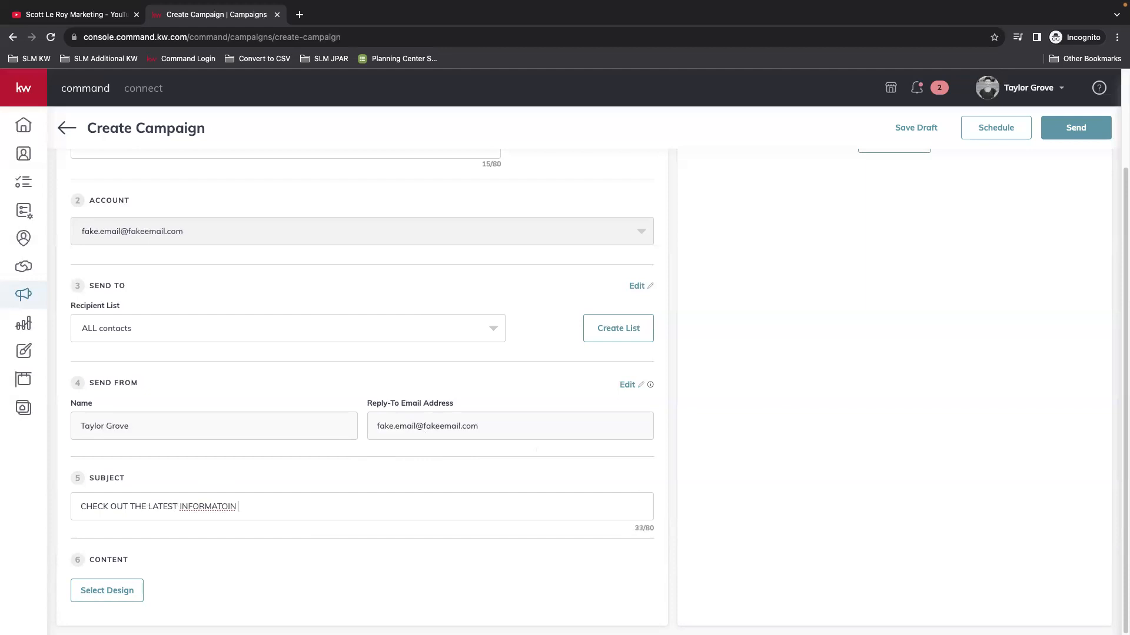
key("BackSpace")
key("BackSpace")
key("BackSpace")
type("ION FROM OUR TEAM")
Step: Pick the Newsletter template from My Templates, save it, and return to the campaign keeping changes
left_click(108, 592)
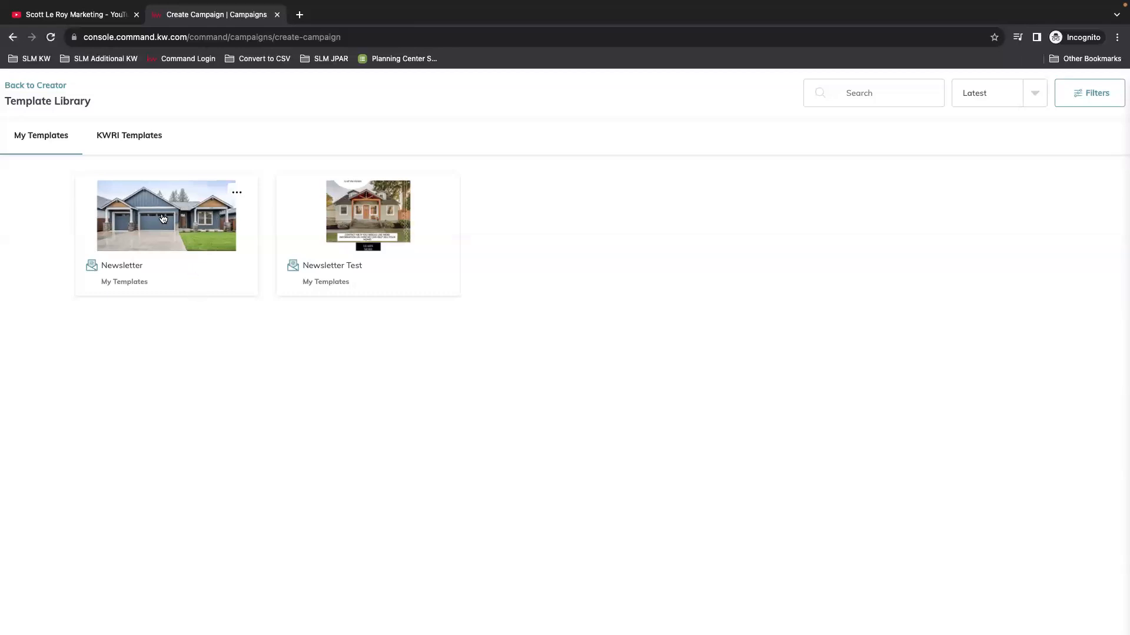
left_click(208, 294)
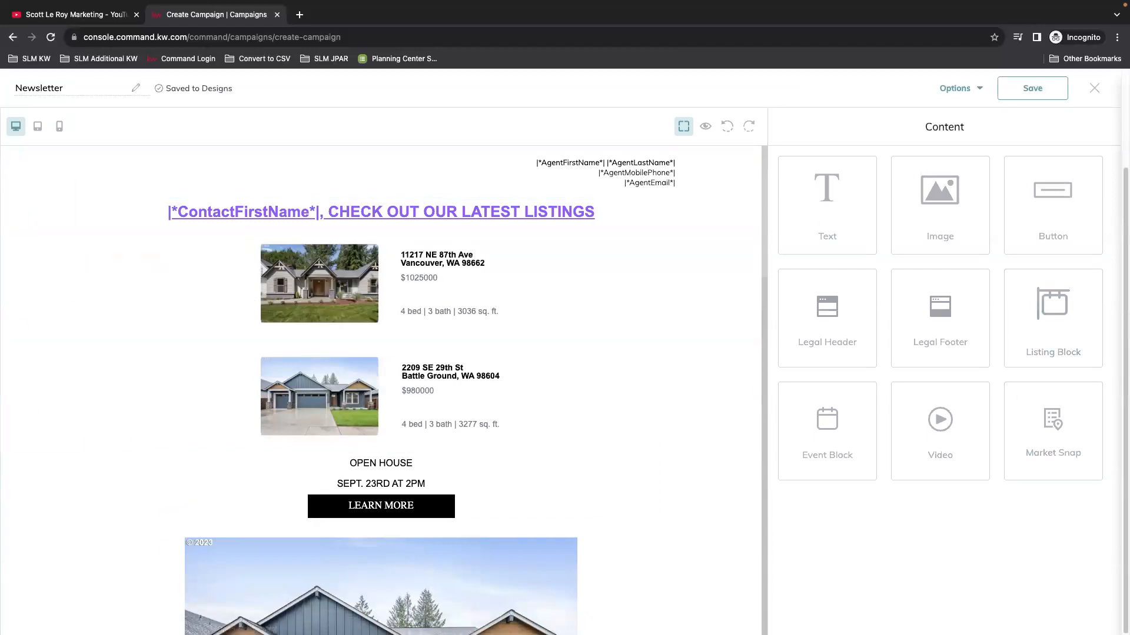
left_click(1034, 89)
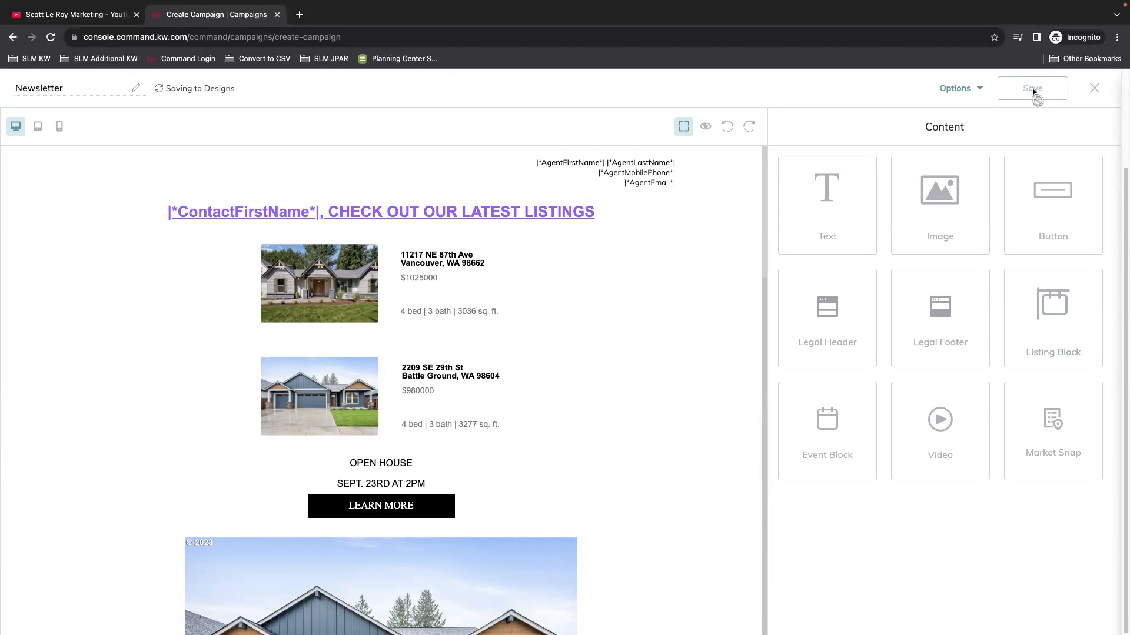
left_click(1094, 88)
left_click(684, 398)
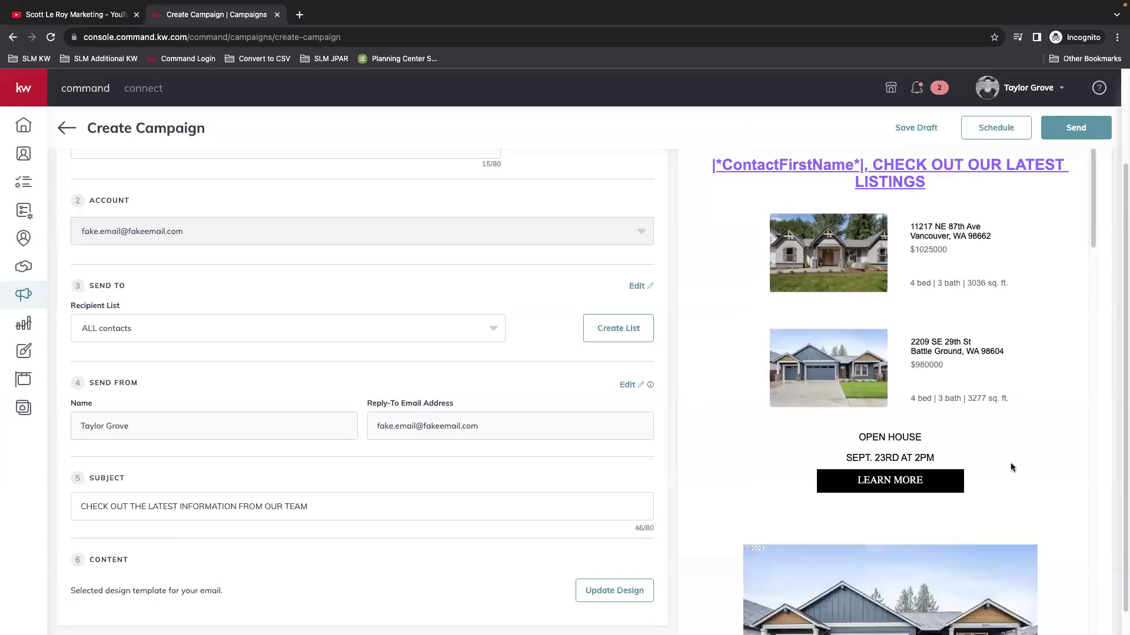
scroll(1011, 464, "up", 2)
scroll(981, 506, "down", 10)
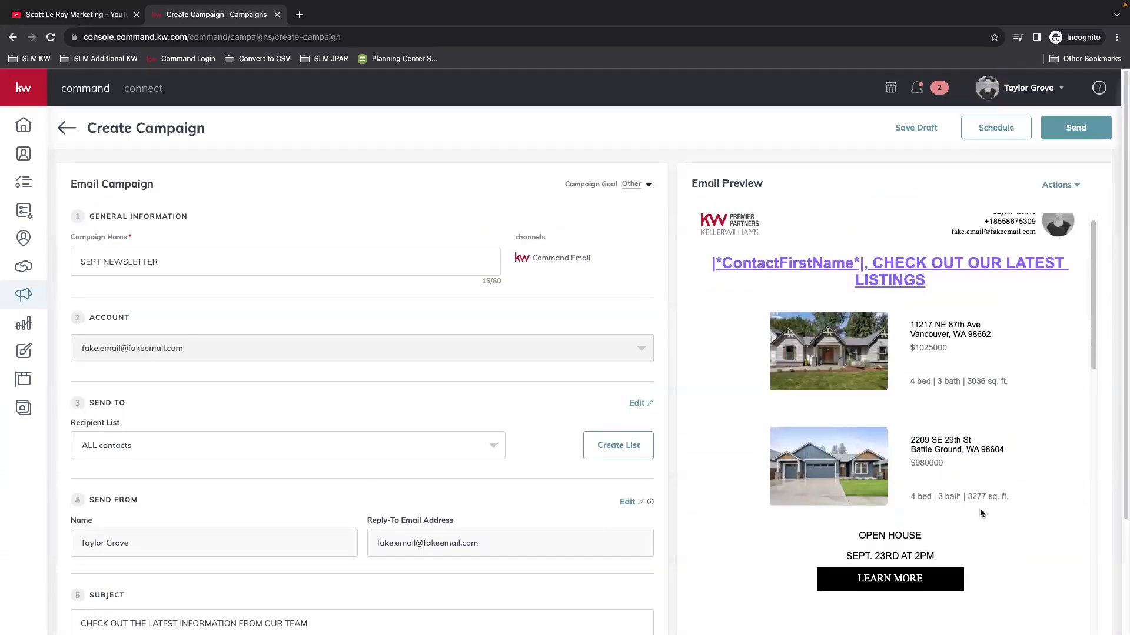
scroll(991, 493, "down", 10)
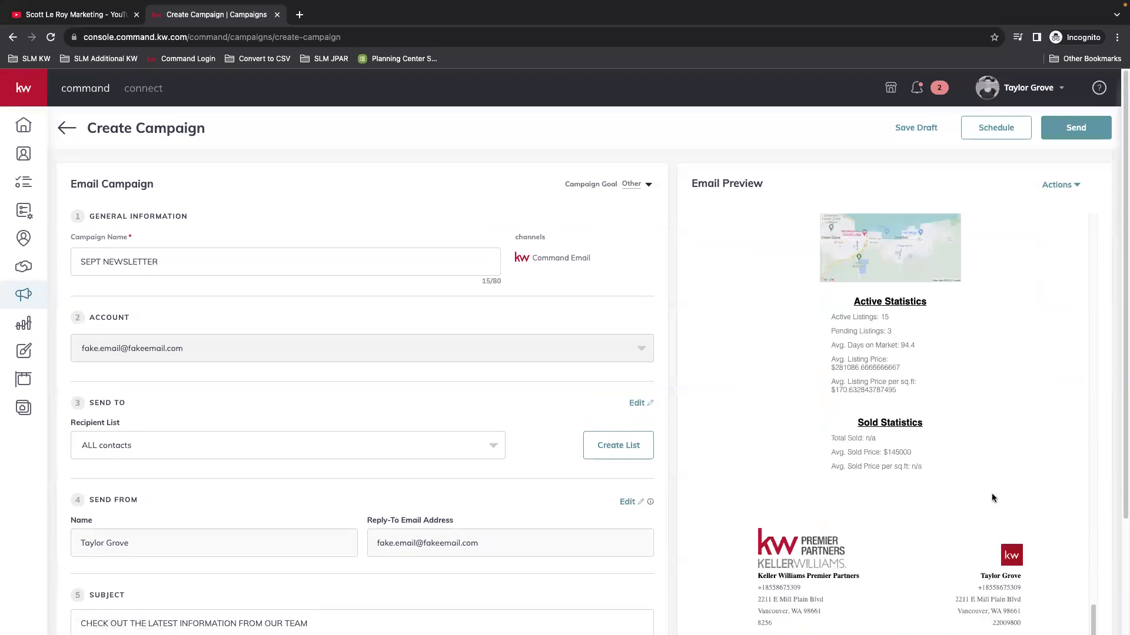
scroll(991, 495, "up", 8)
scroll(992, 495, "up", 14)
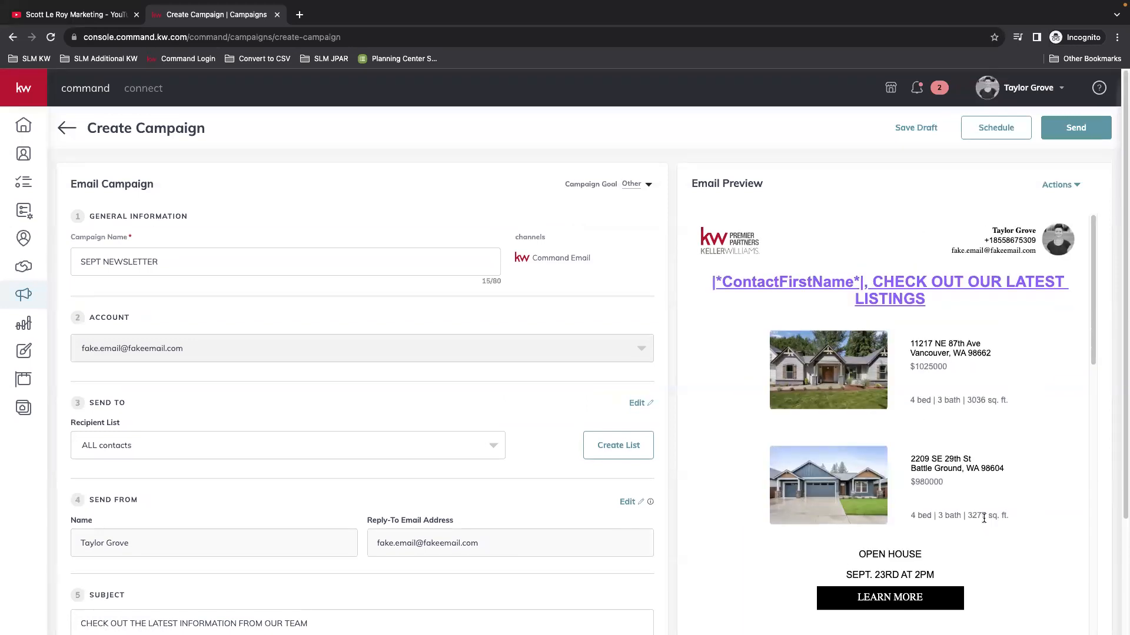
left_click(1056, 192)
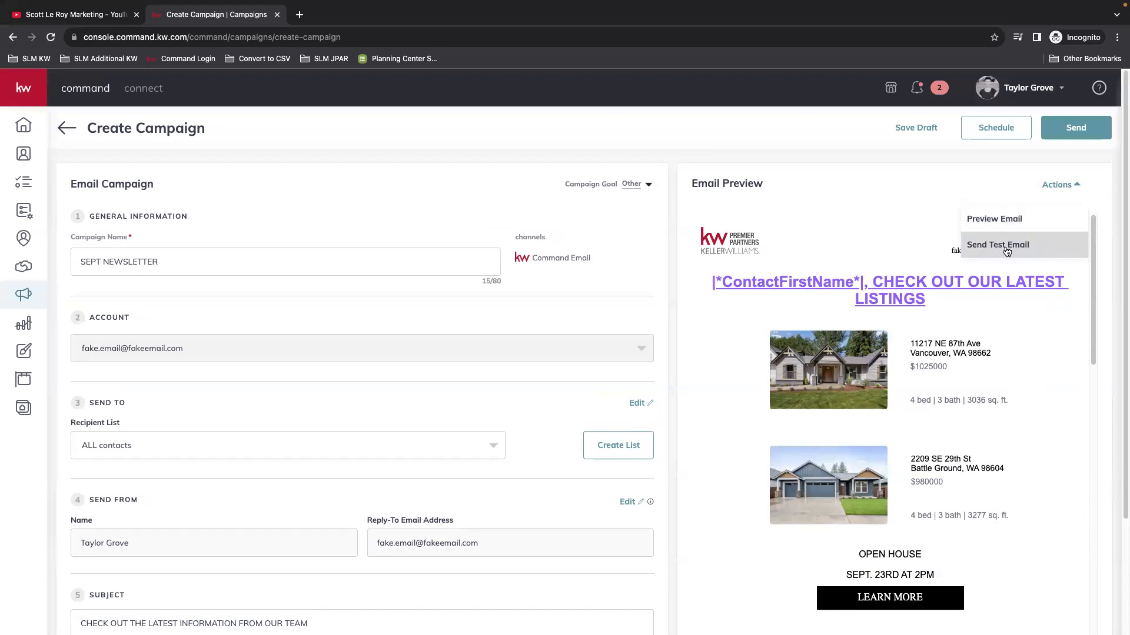
scroll(796, 438, "down", 4)
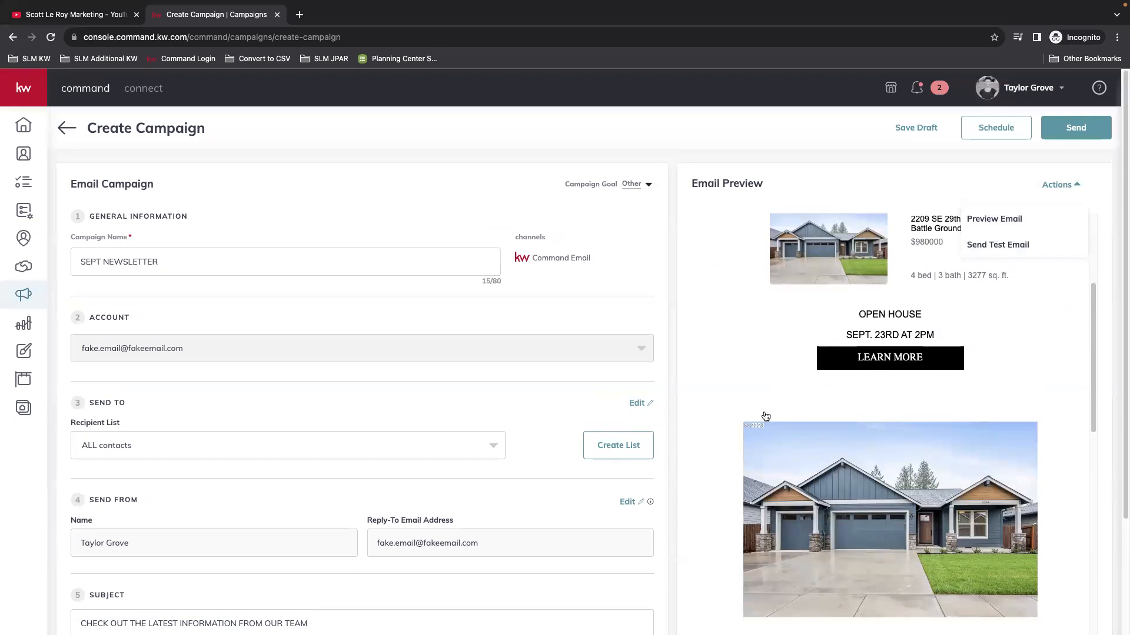
scroll(743, 356, "up", 4)
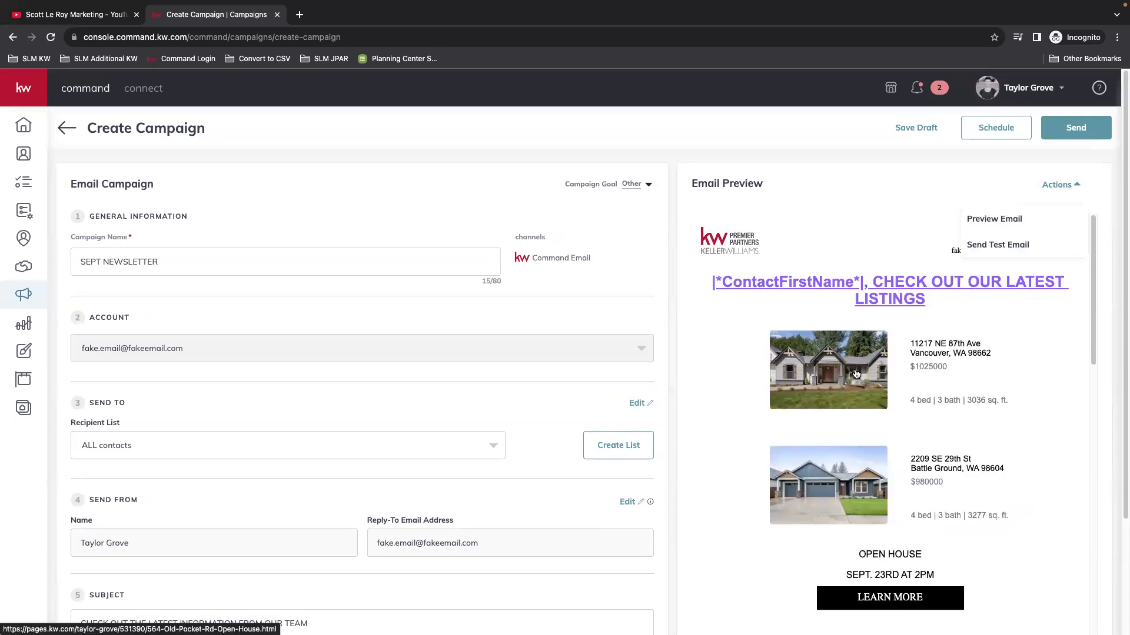
left_click(1047, 187)
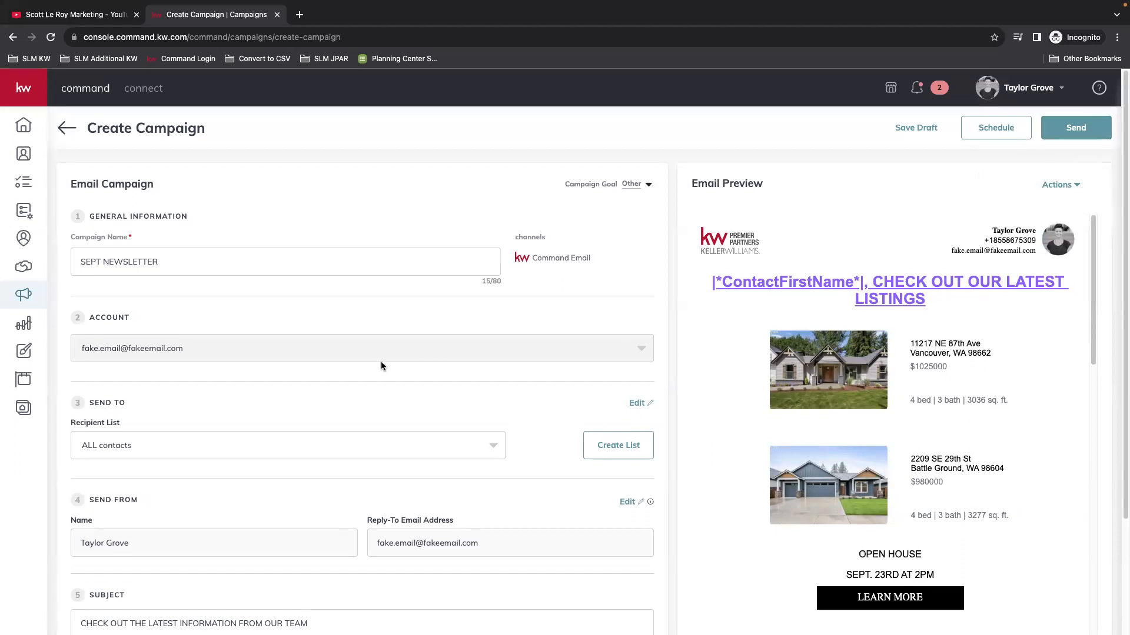
Step: Open the campaign scheduling options and try September 26 as the send date
left_click(997, 127)
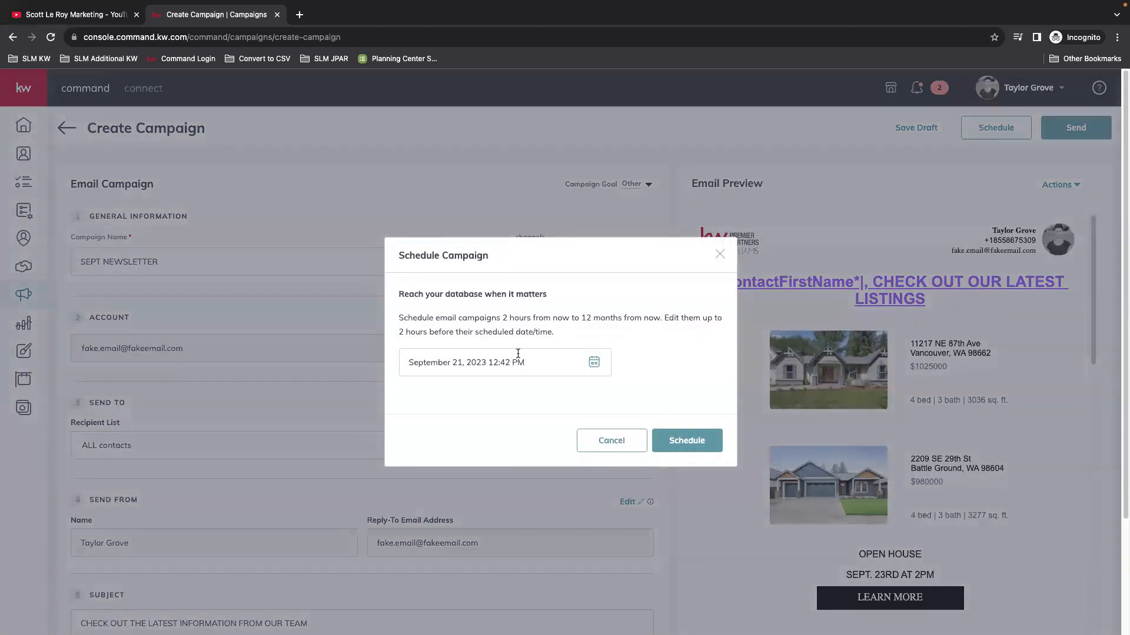
left_click(606, 364)
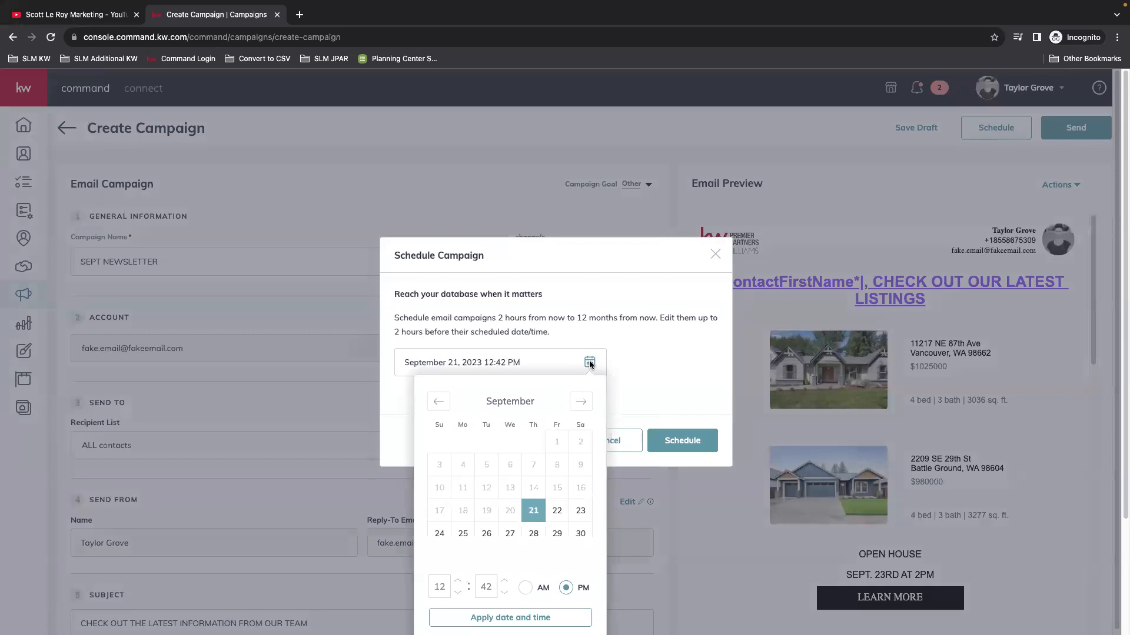
left_click(486, 533)
double_click(504, 593)
left_click(655, 370)
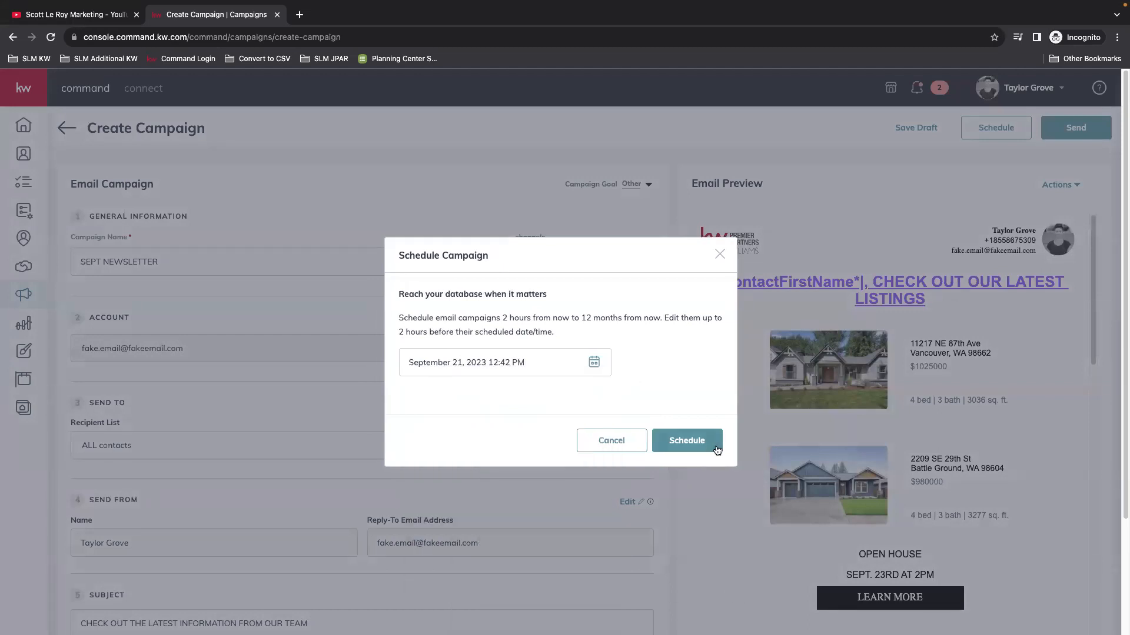
left_click(703, 442)
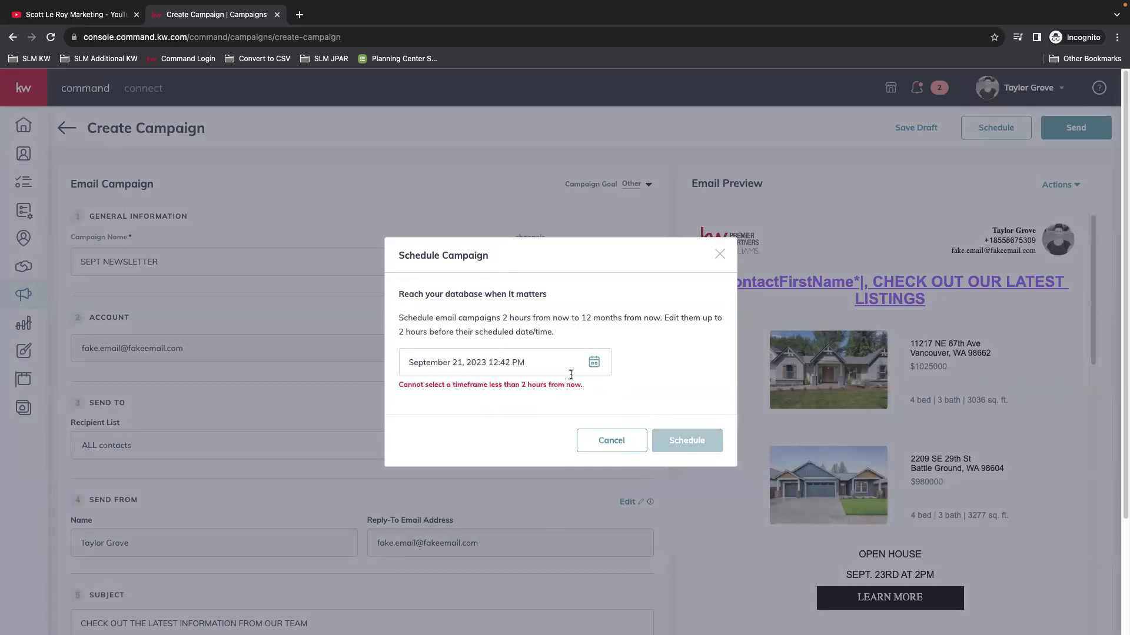
left_click(450, 364)
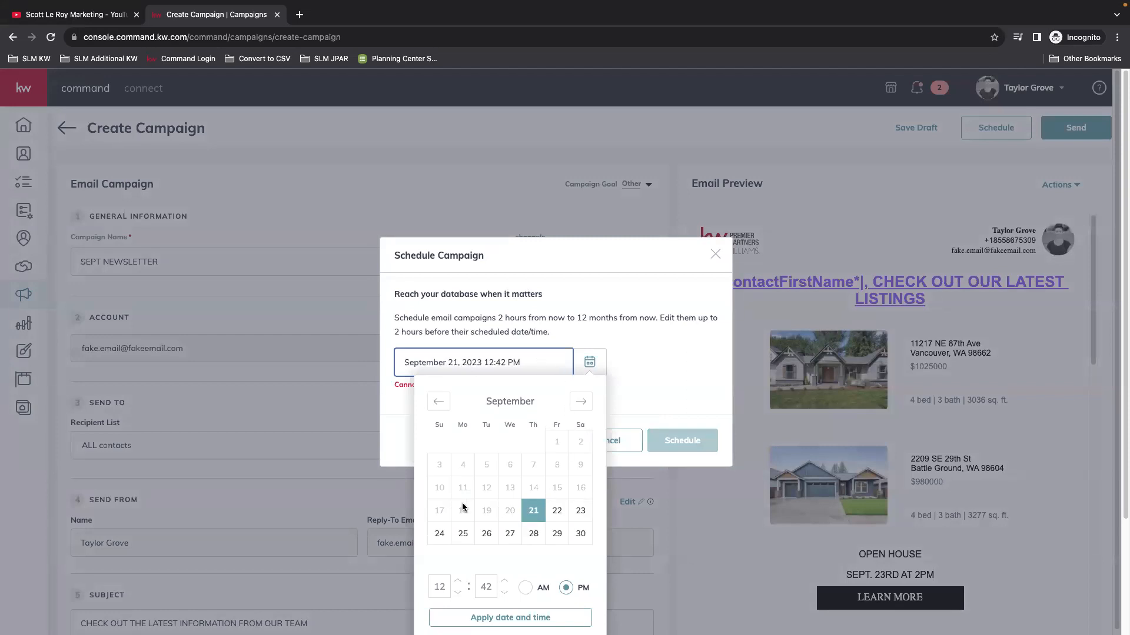
left_click(486, 533)
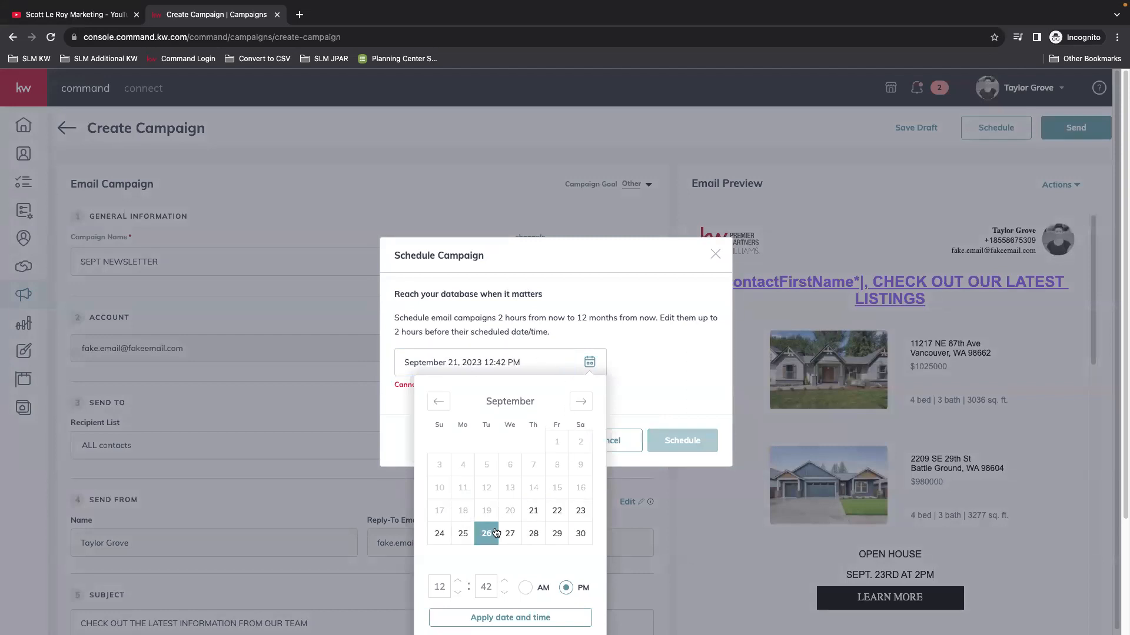
left_click(634, 335)
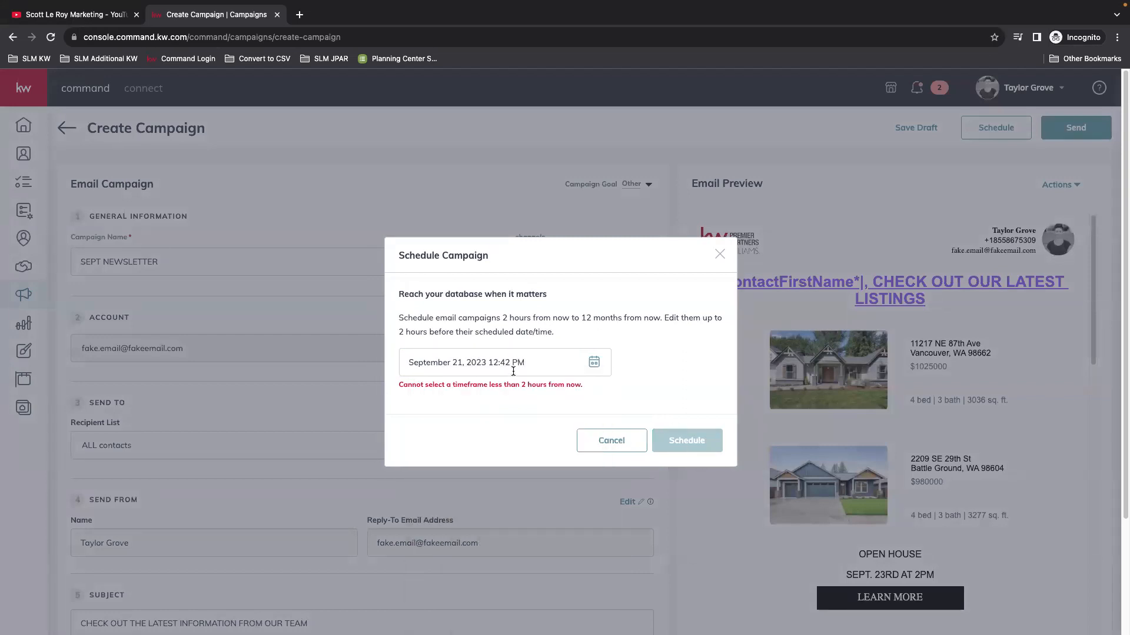
Step: Set the send date to September 25 and the send time to 12:40 PM
left_click(494, 361)
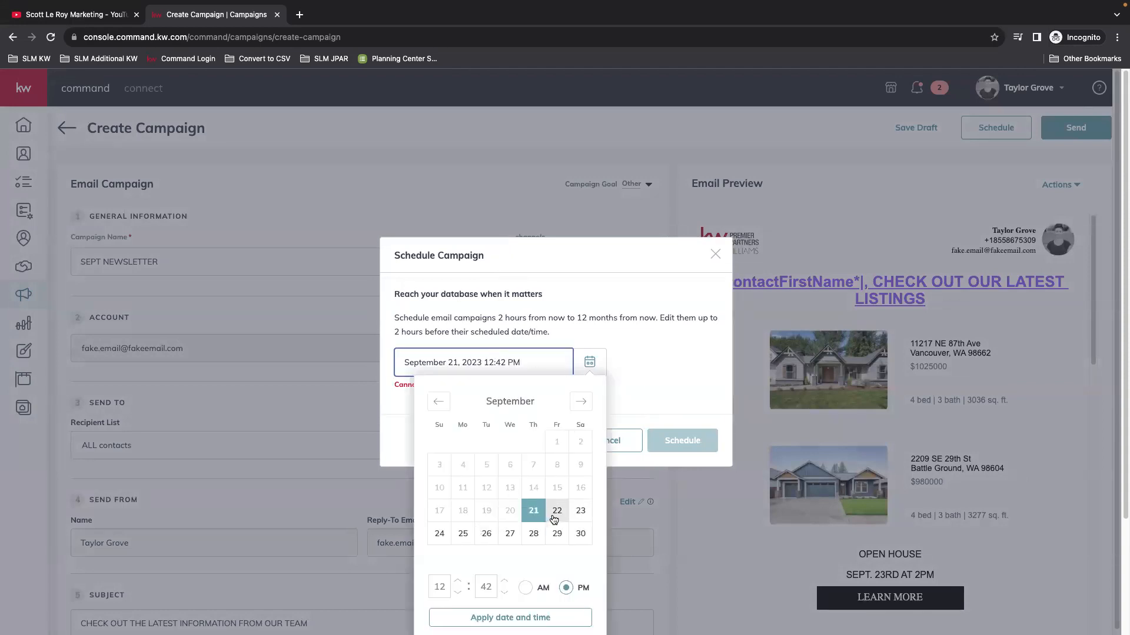
left_click(463, 533)
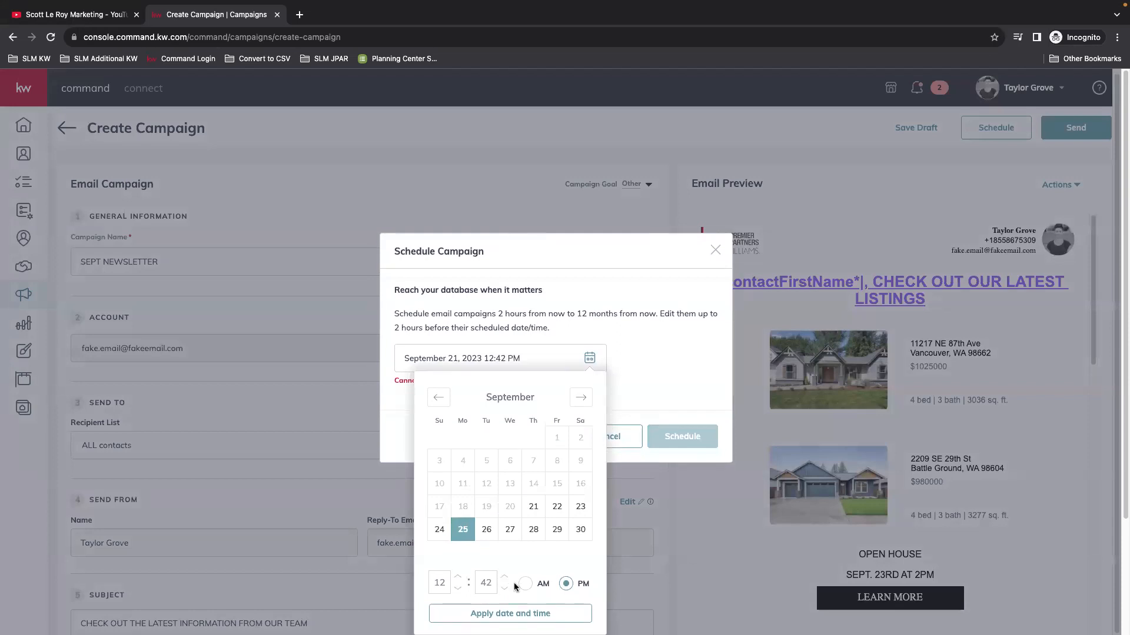
left_click(505, 612)
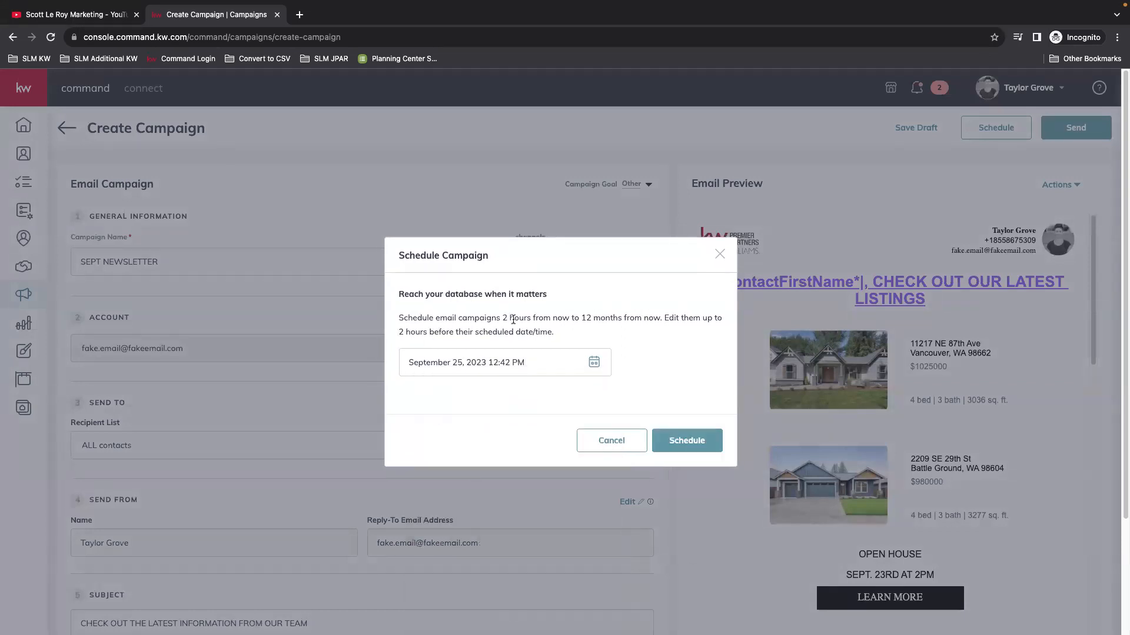
left_click(587, 360)
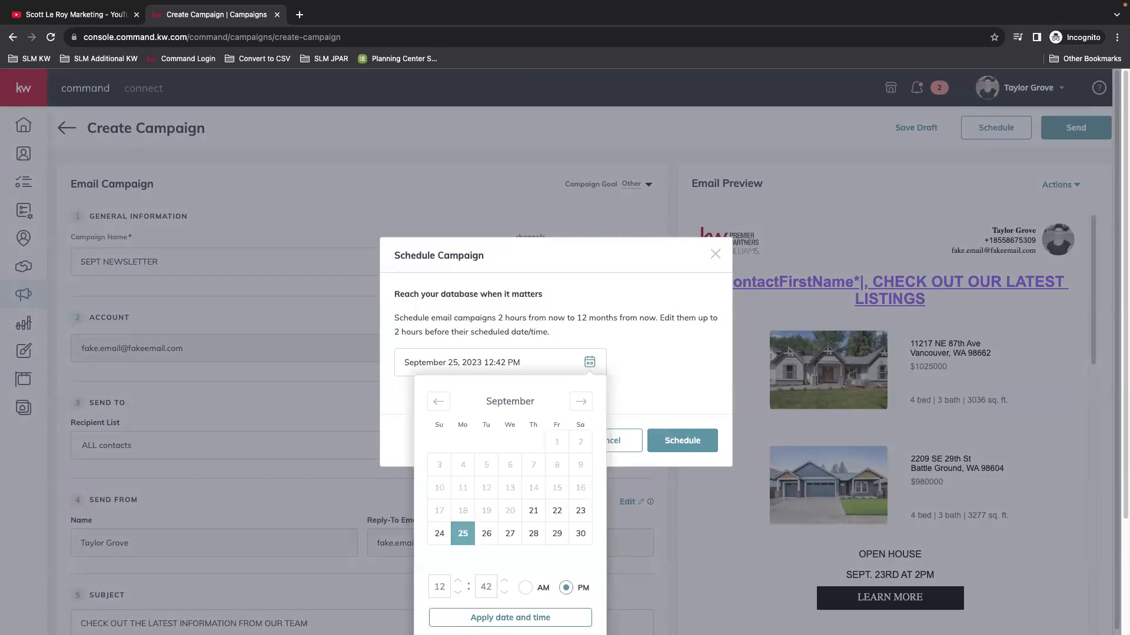
left_click(504, 593)
left_click(504, 593)
left_click(522, 620)
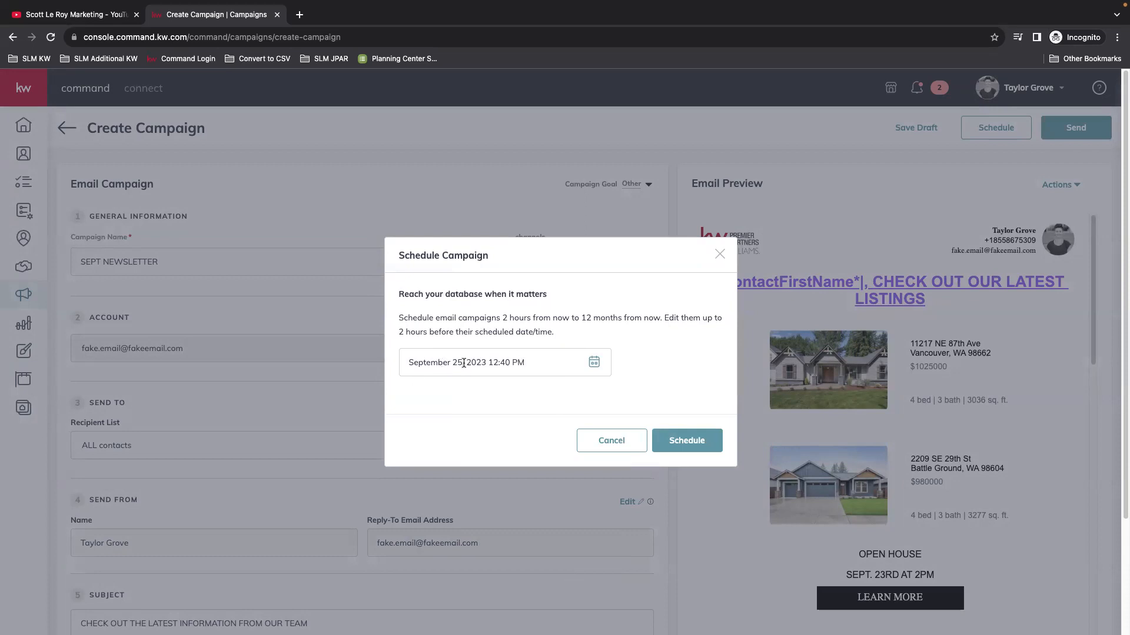
Step: Confirm scheduling SEPT NEWSLETTER for Sep 25, 2023 at 12:40 PM
left_click(694, 445)
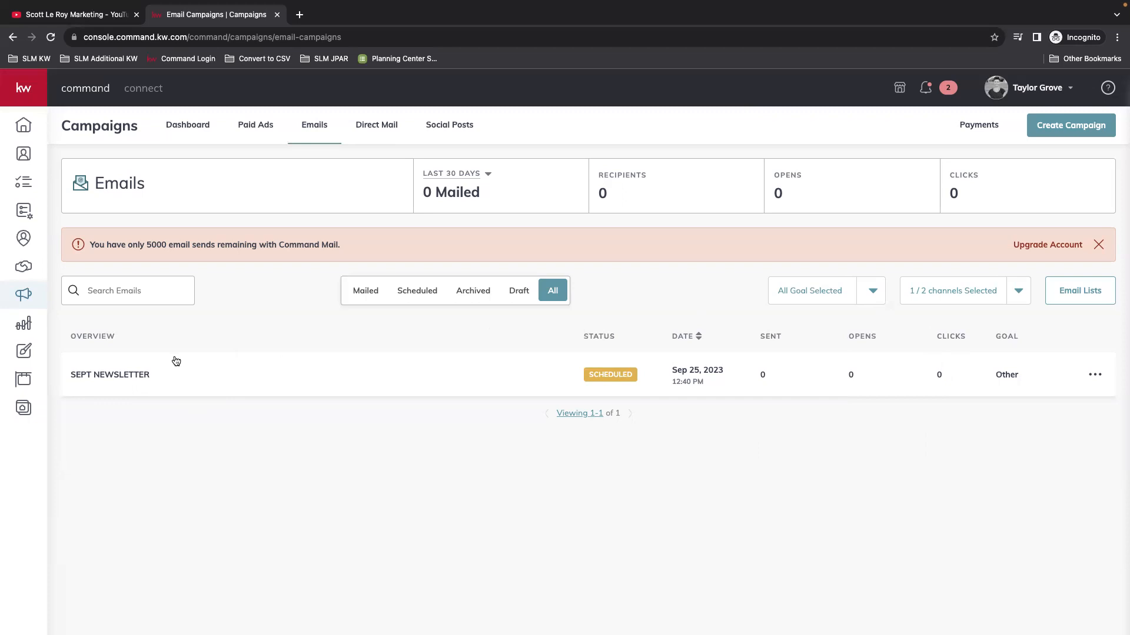
Step: Open the SEPT NEWSLETTER campaign to view its single scheduled recipient
left_click(120, 376)
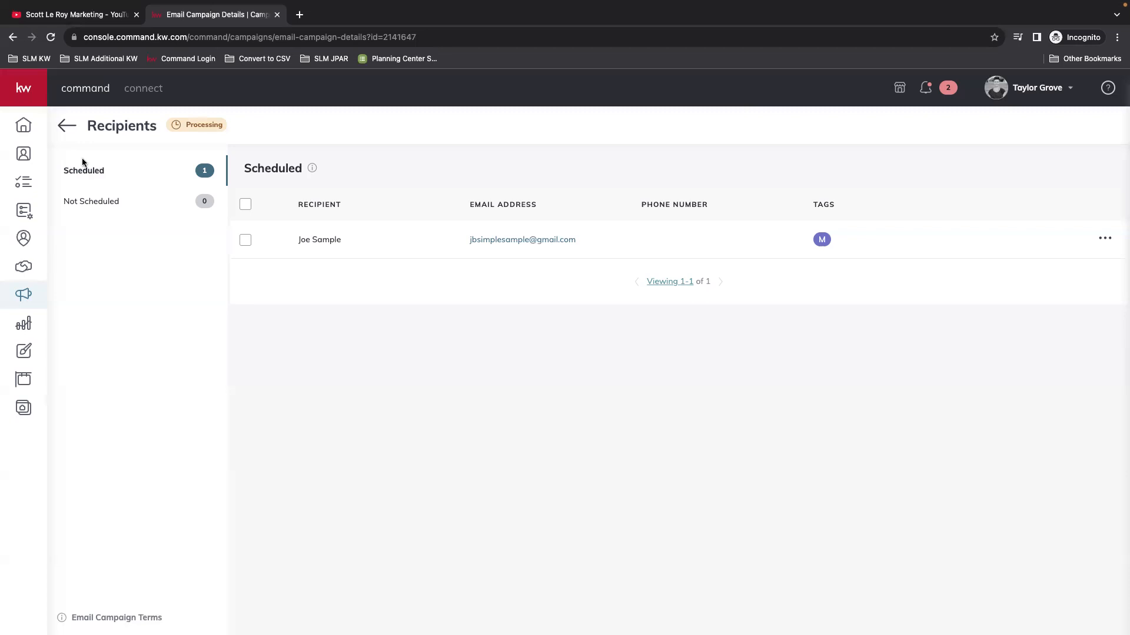
Step: Return to the email campaigns list, then open the Reports dashboard
left_click(66, 127)
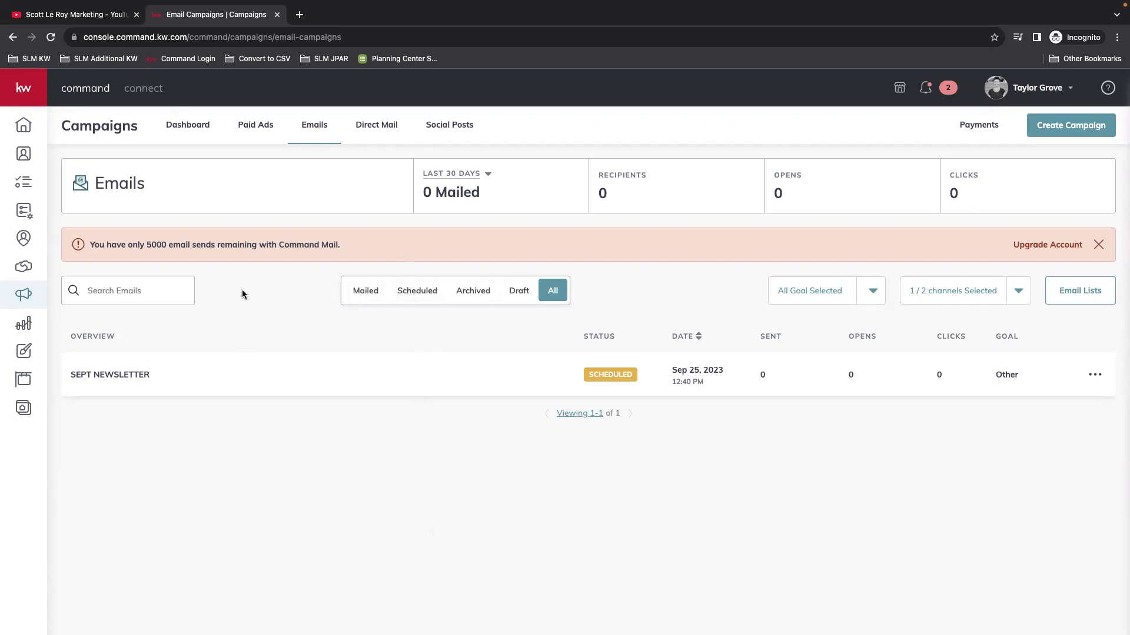
left_click(24, 323)
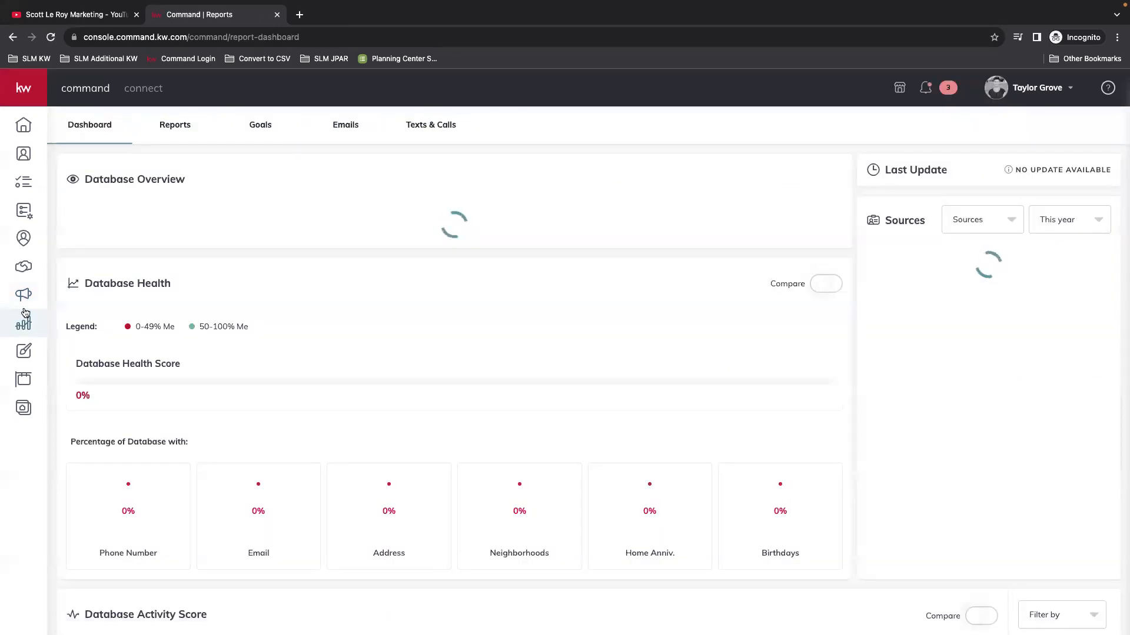
Step: Switch to the Emails report and note the 5,000 send limit
left_click(346, 124)
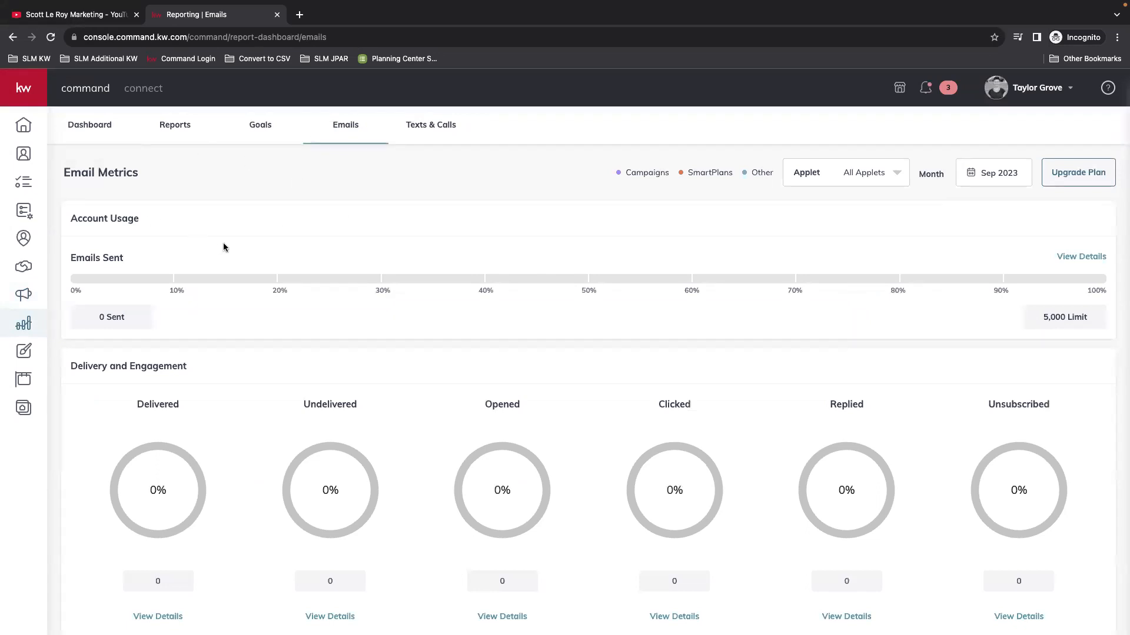
scroll(370, 282, "down", 2)
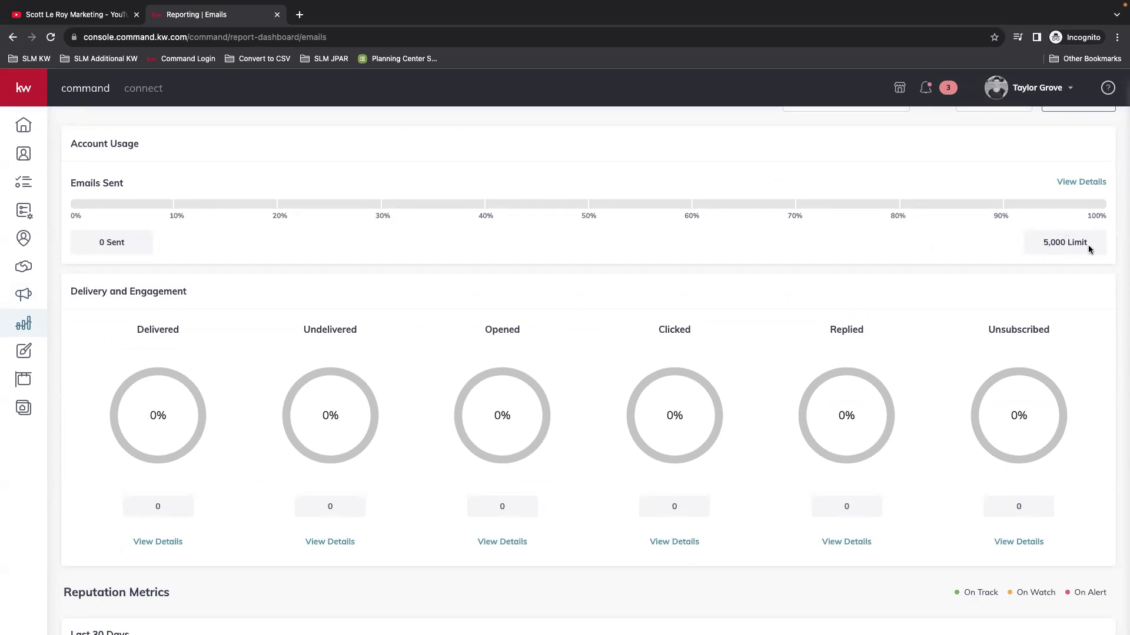
left_click_drag(1091, 245, 940, 247)
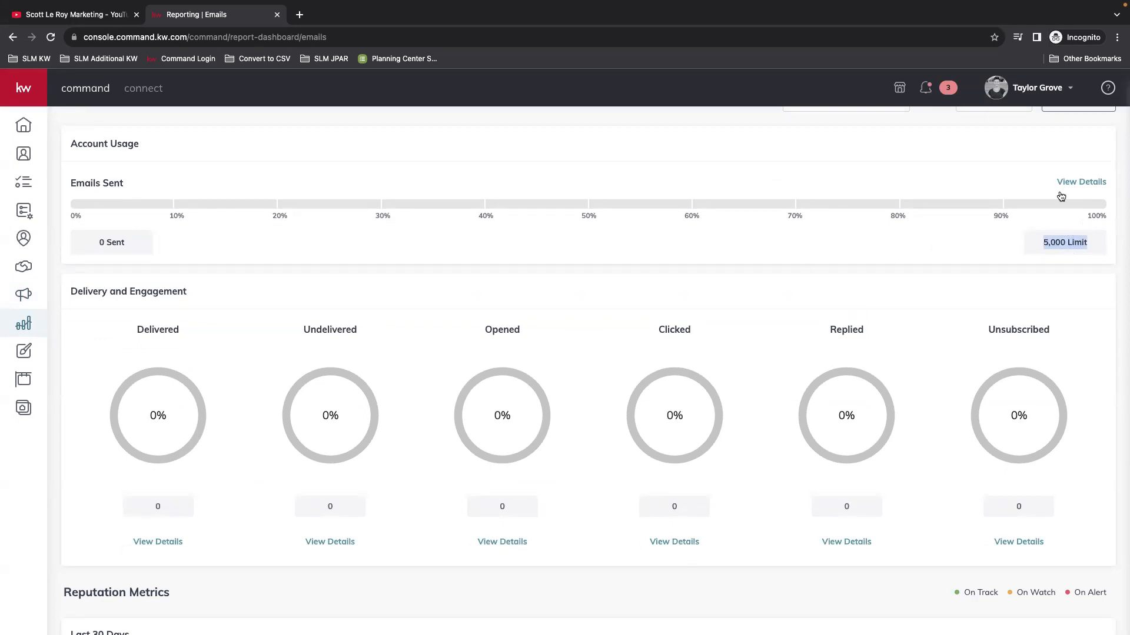
scroll(812, 210, "down", 1)
Step: Review the Delivery and Engagement rates, all 0%, including the Unsubscribed tooltip
left_click(203, 274)
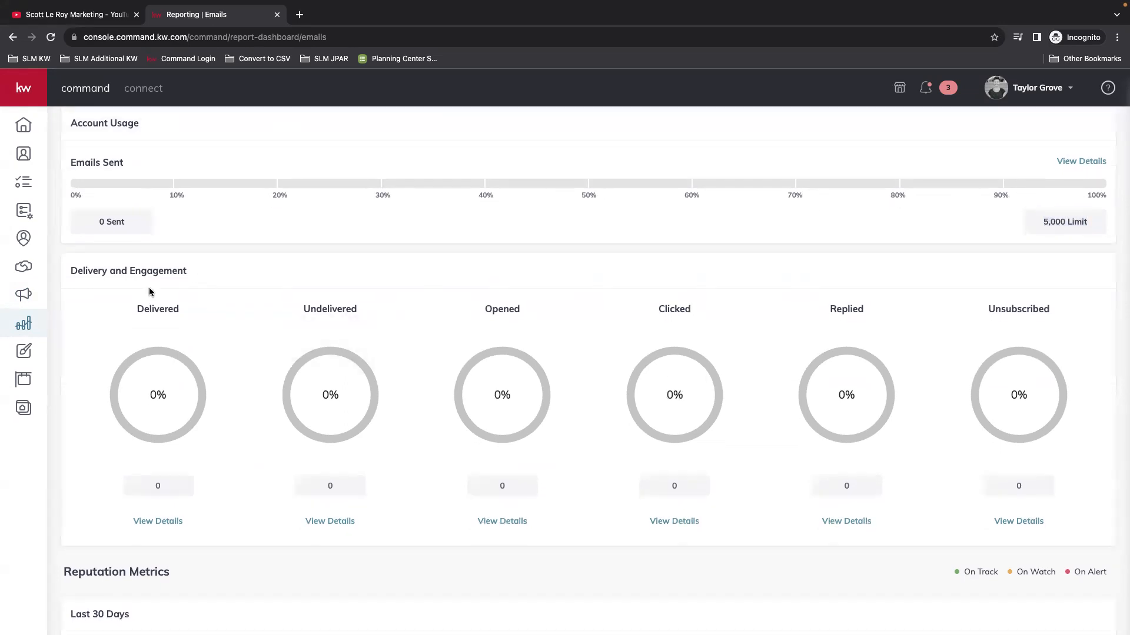
left_click_drag(82, 272, 203, 276)
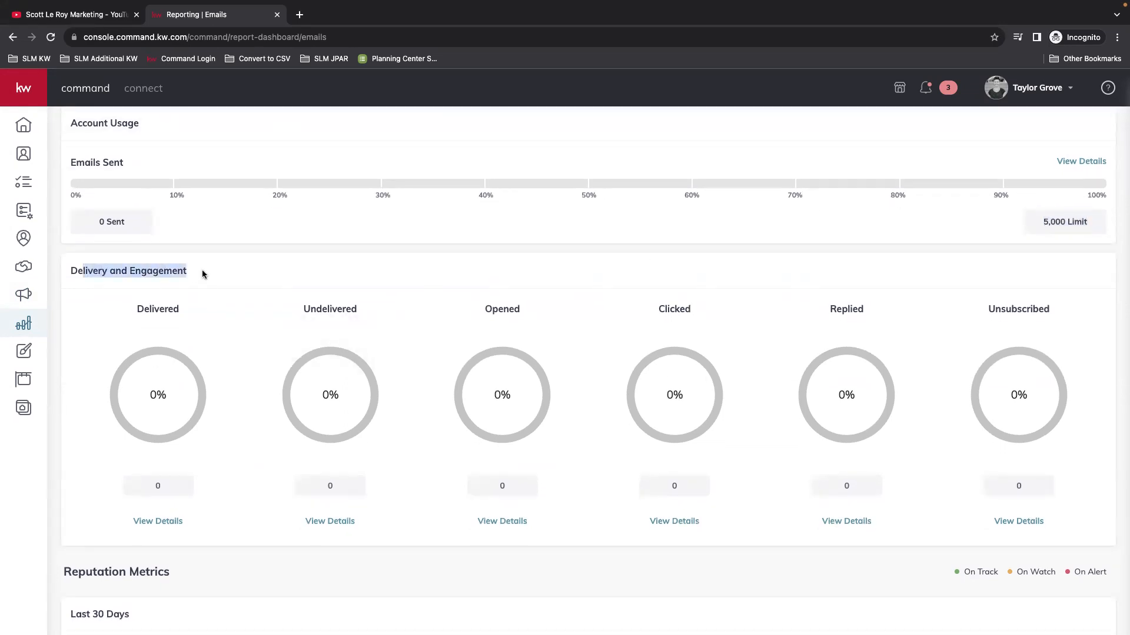
left_click(203, 275)
mouse_move(161, 306)
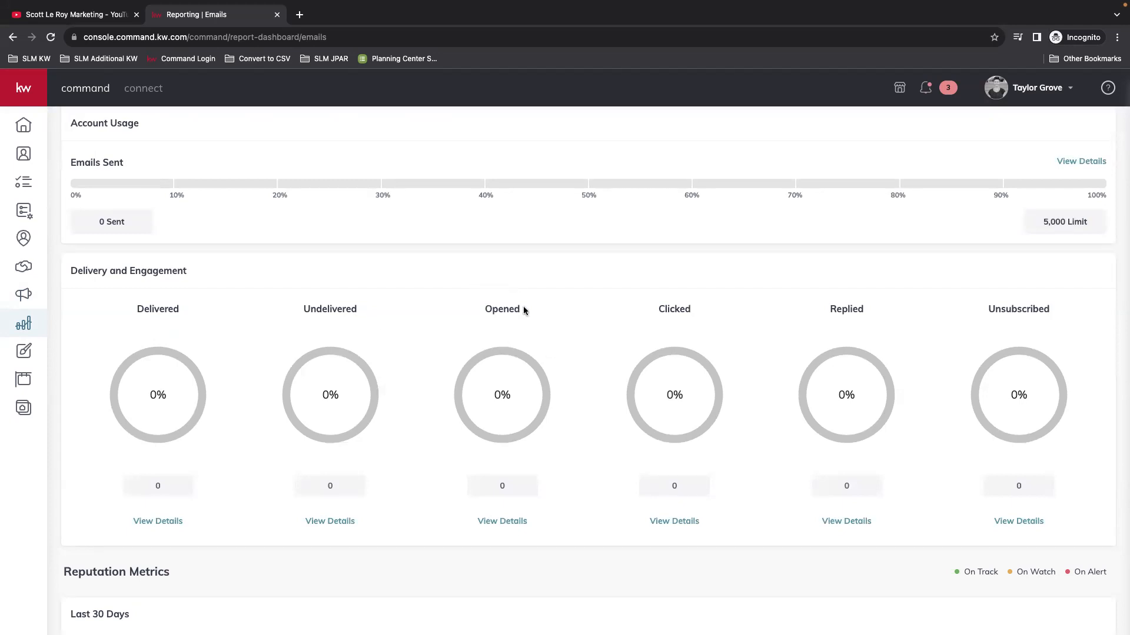
mouse_move(684, 312)
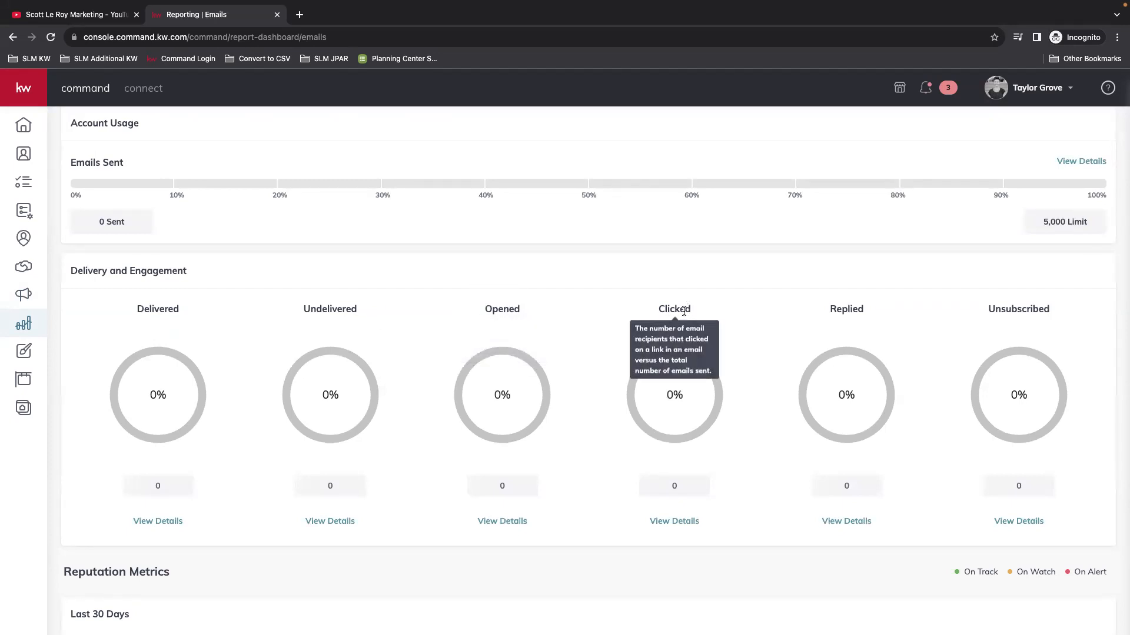
mouse_move(853, 311)
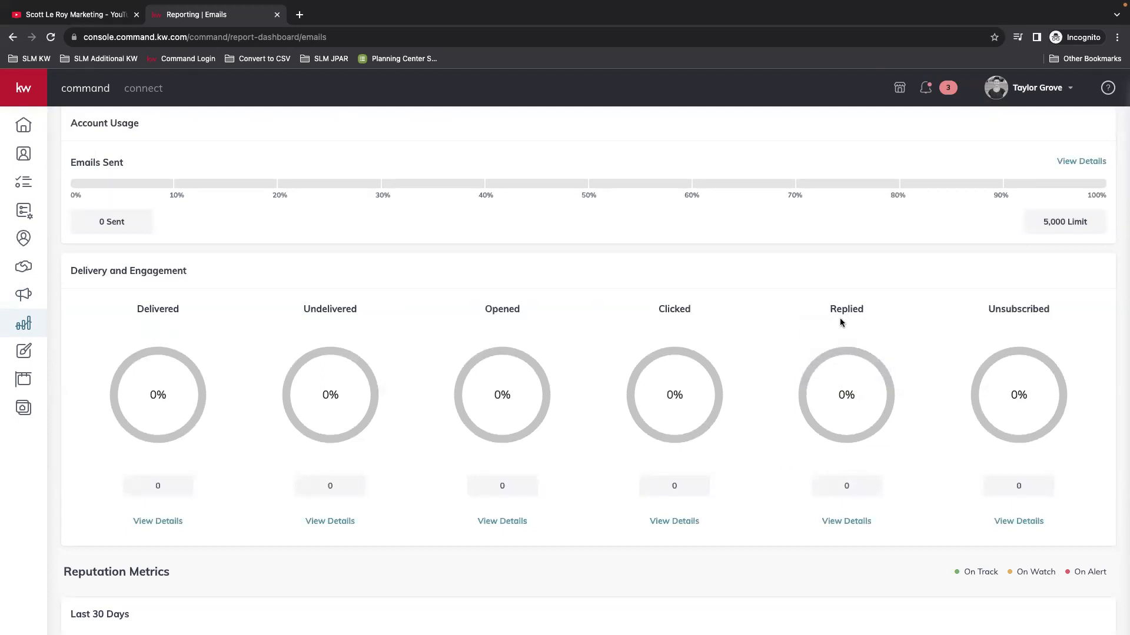
Step: View the Unsubscribed details to confirm no recipients unsubscribed, then scroll through the metrics
mouse_move(1024, 310)
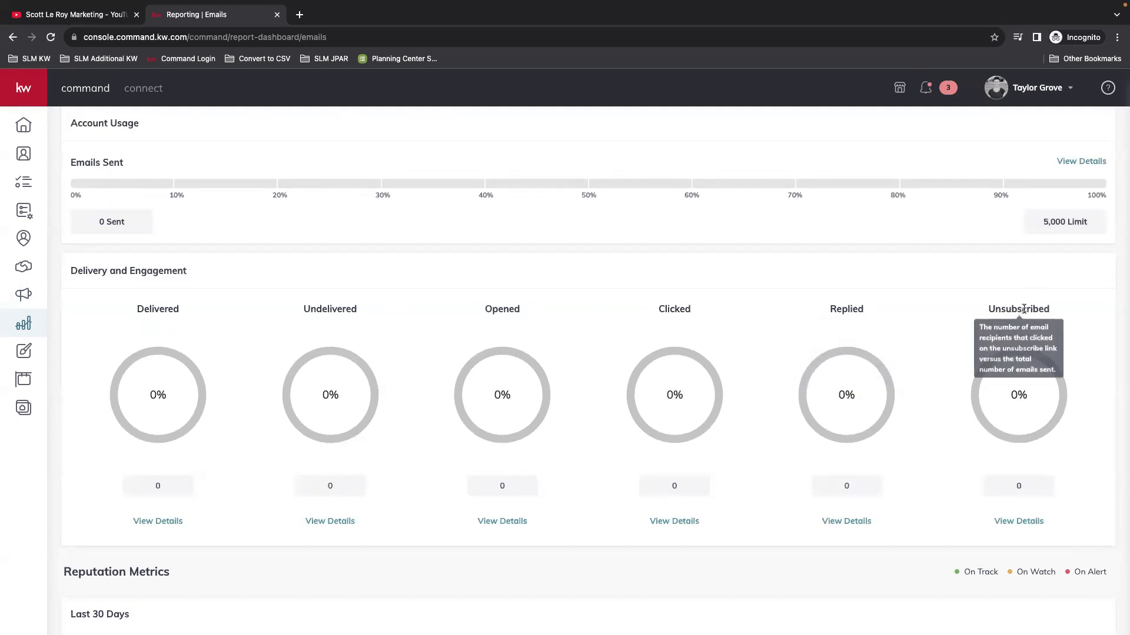
left_click(1017, 521)
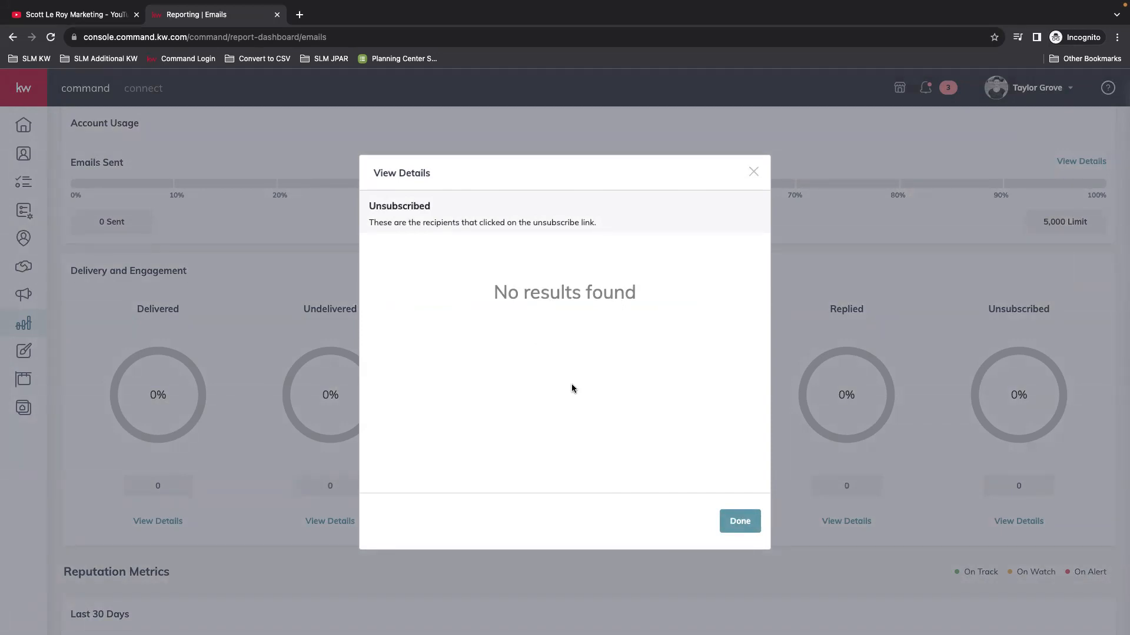
left_click(755, 172)
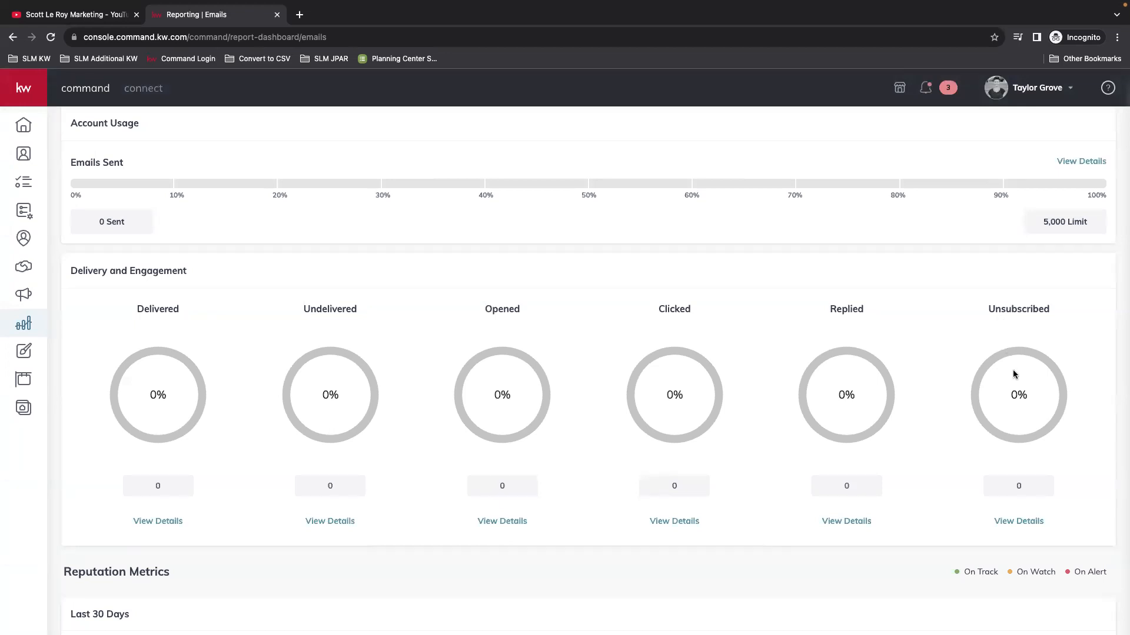
scroll(838, 490, "down", 3)
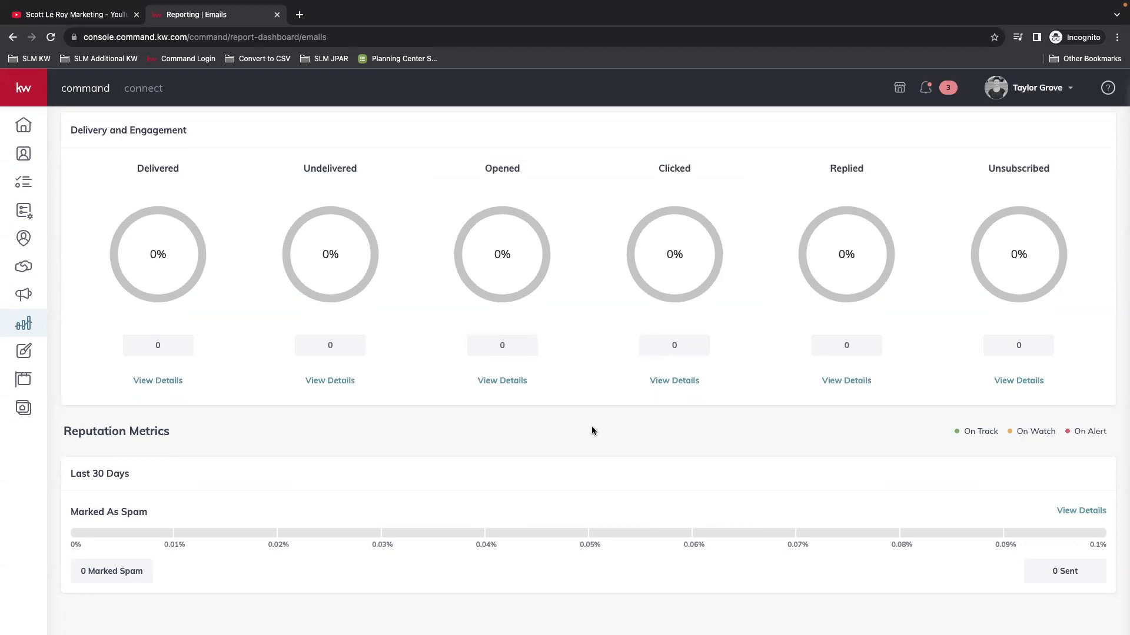
scroll(797, 527, "up", 4)
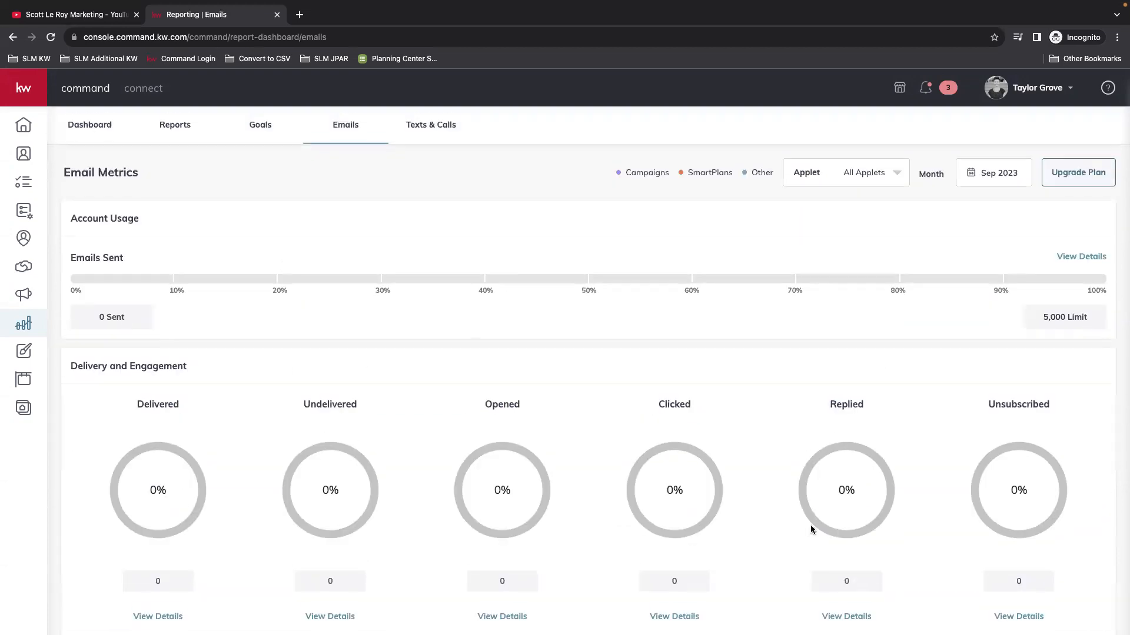
mouse_move(990, 398)
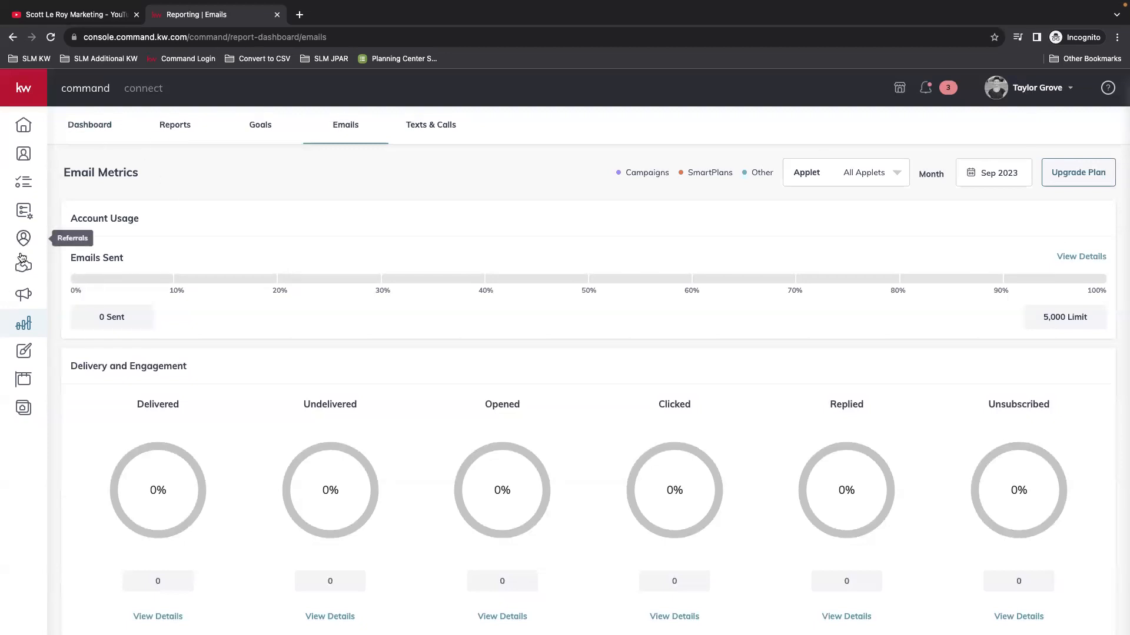
Step: Via Opportunities, reach Campaigns > Emails and cancel SEPT NEWSLETTER from its ⋯ menu, confirming Yes
left_click(25, 266)
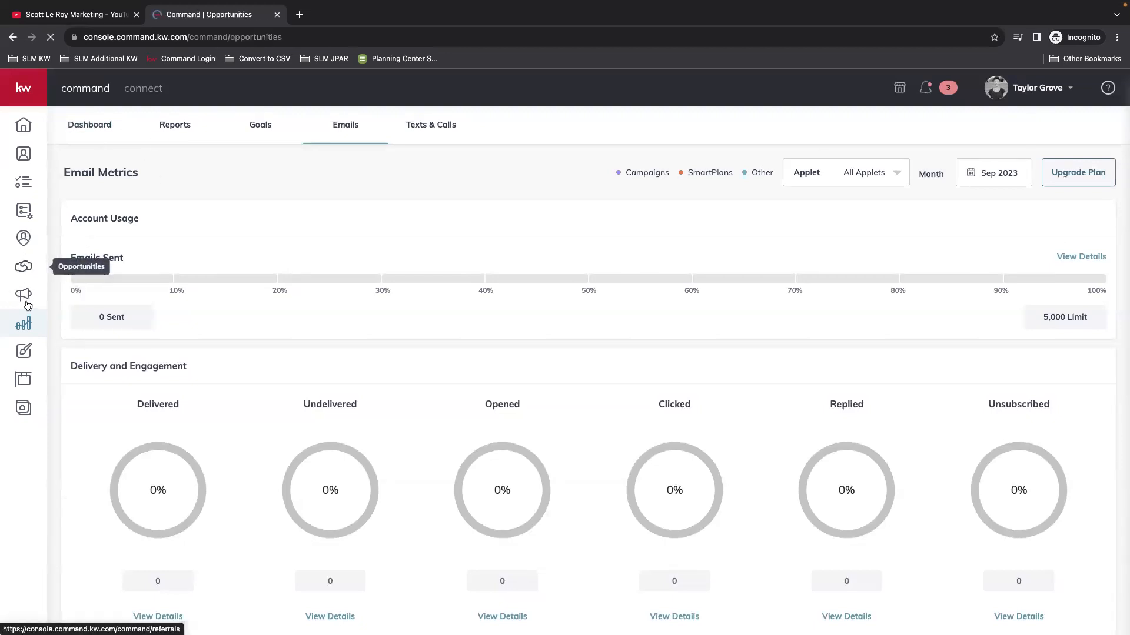
left_click(26, 295)
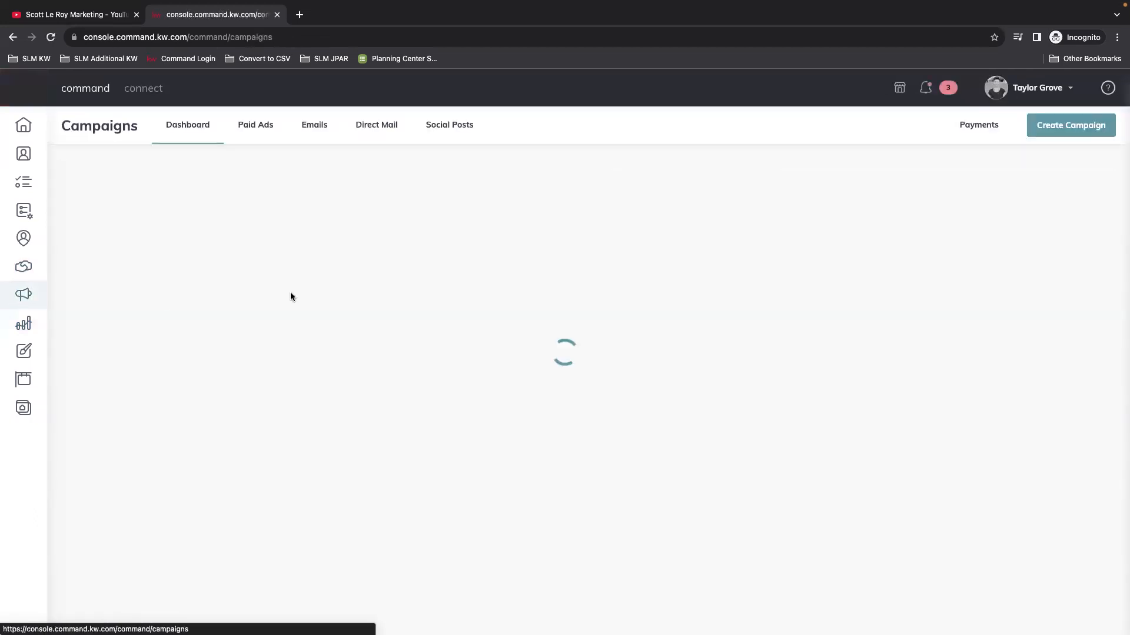
left_click(313, 124)
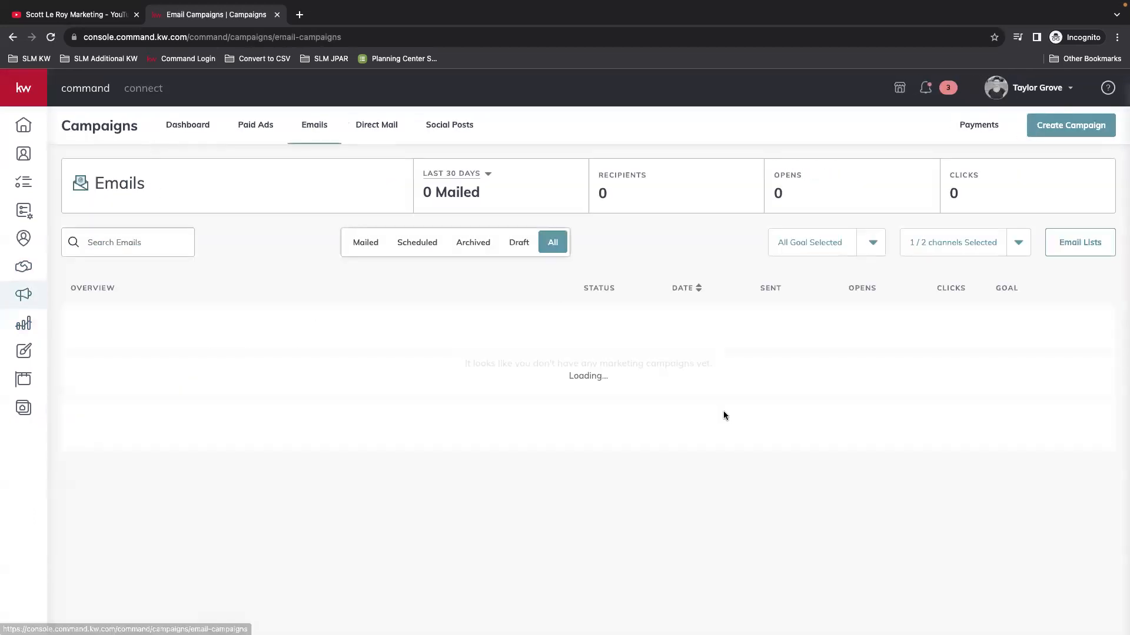
left_click(1100, 375)
left_click(1031, 404)
left_click(525, 406)
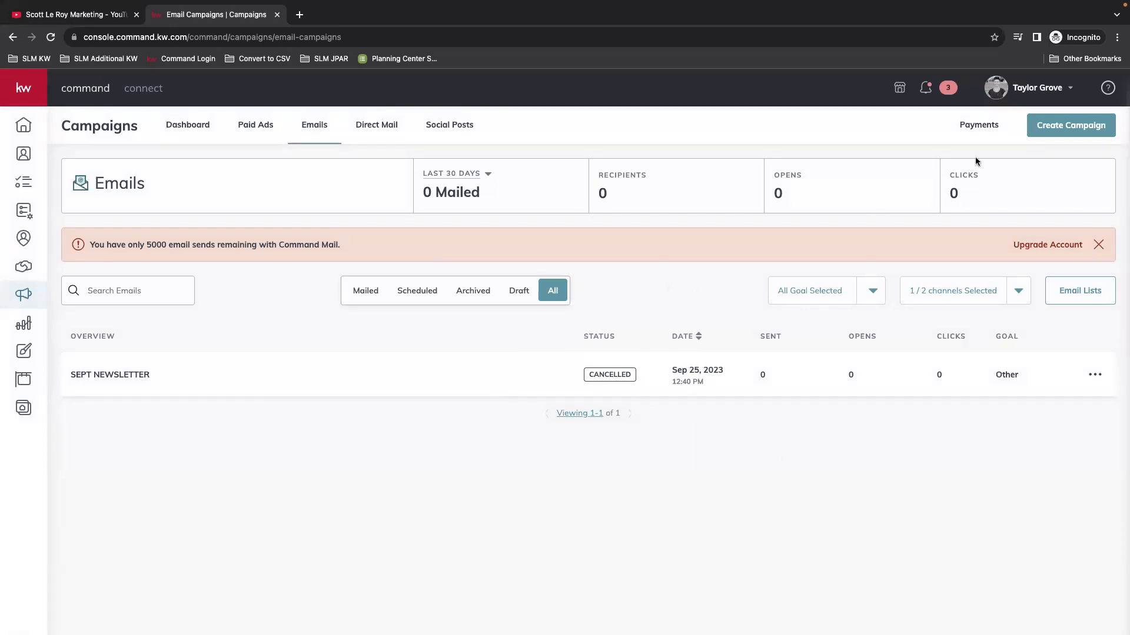
left_click(1007, 103)
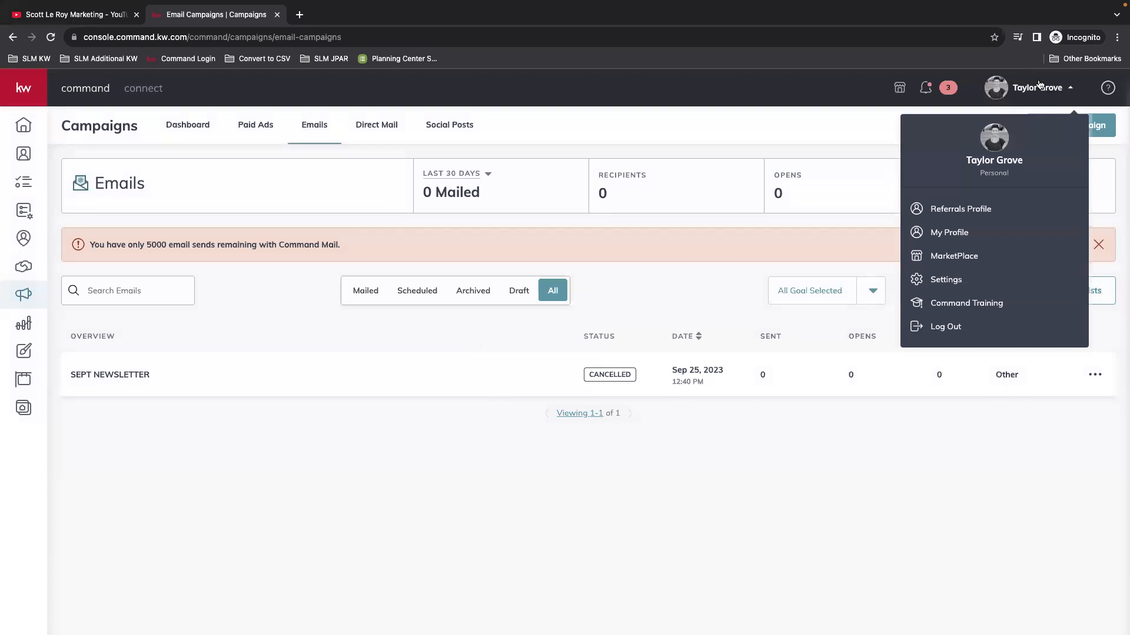
Step: Open Settings from the account menu and scroll down to Email Services
left_click(947, 284)
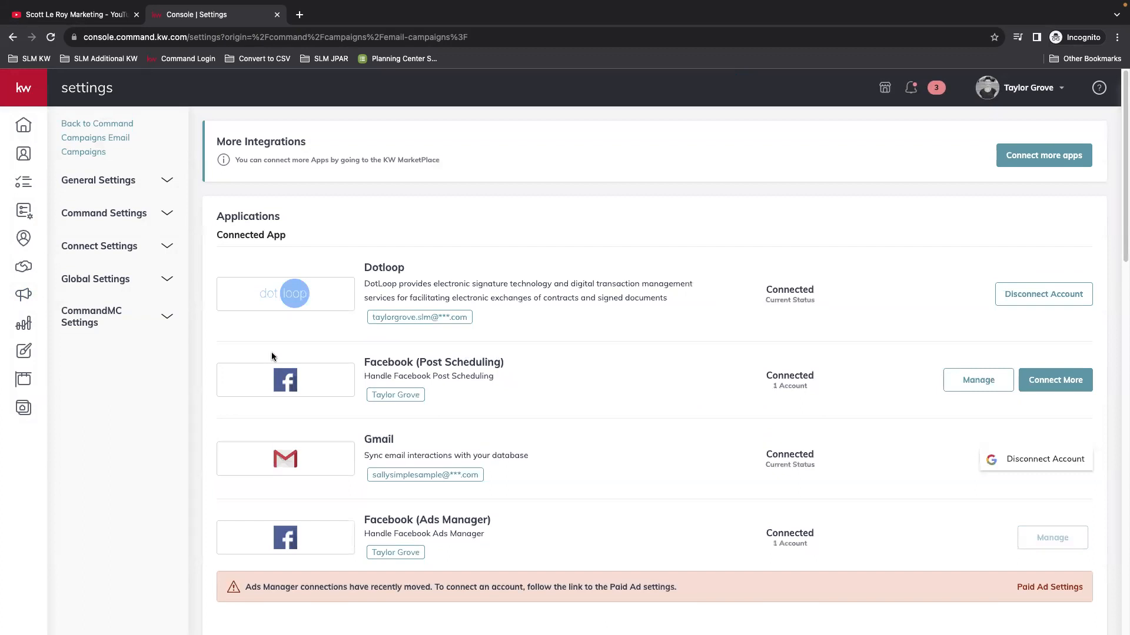
scroll(271, 352, "down", 9)
scroll(397, 326, "down", 8)
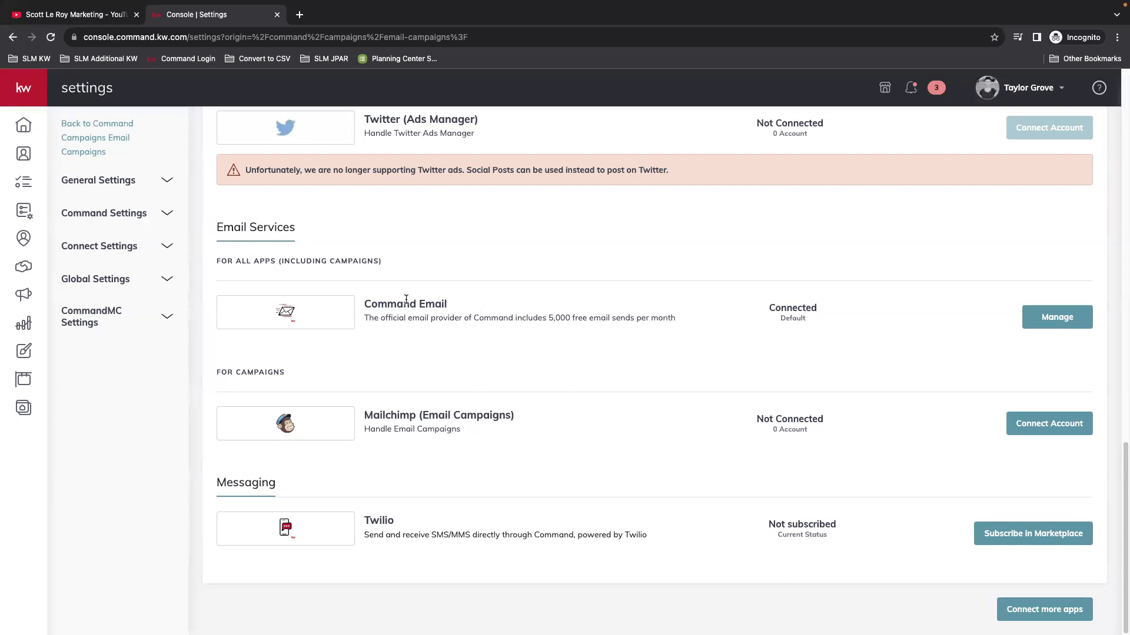
Step: Open the Command Email configuration and check the sender name and reply-to address, leaving them unchanged
left_click(1062, 322)
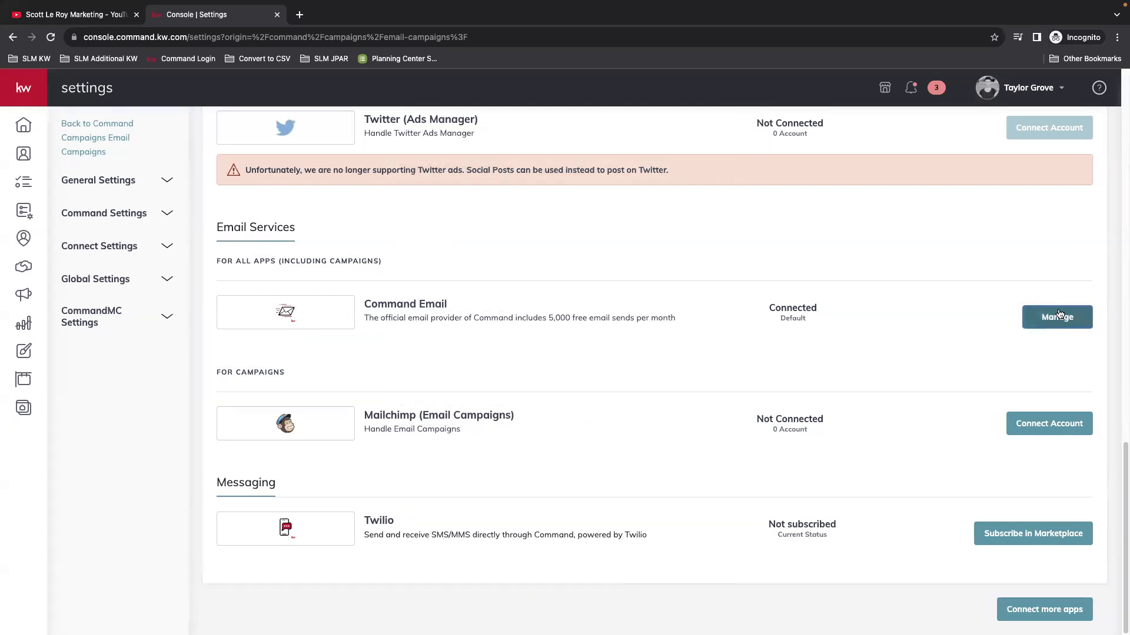
left_click(1059, 315)
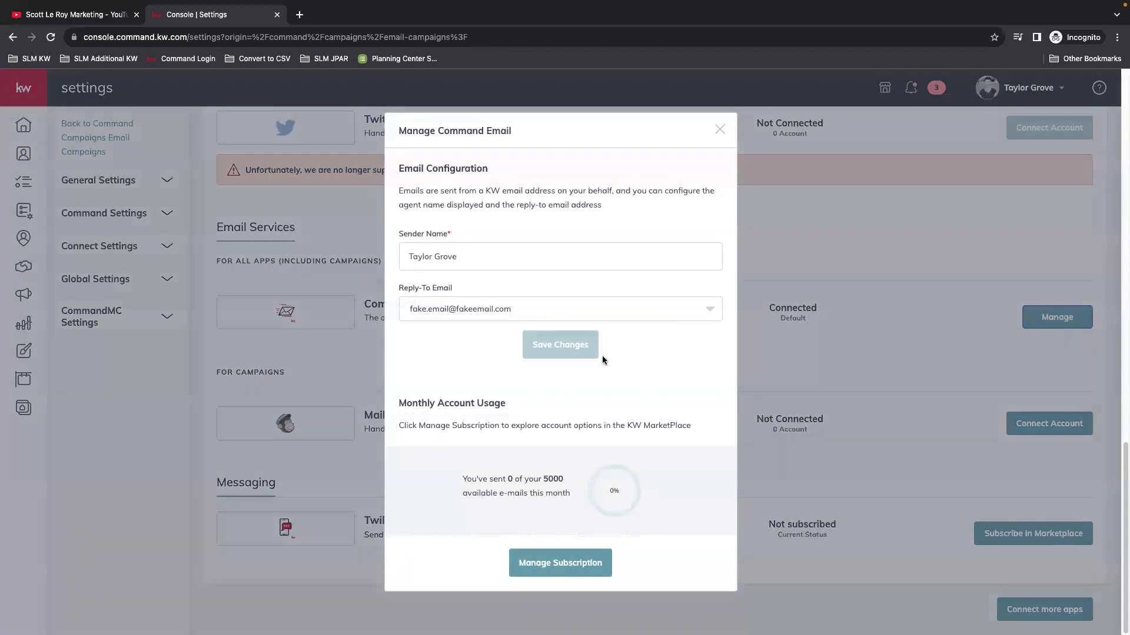
left_click(468, 263)
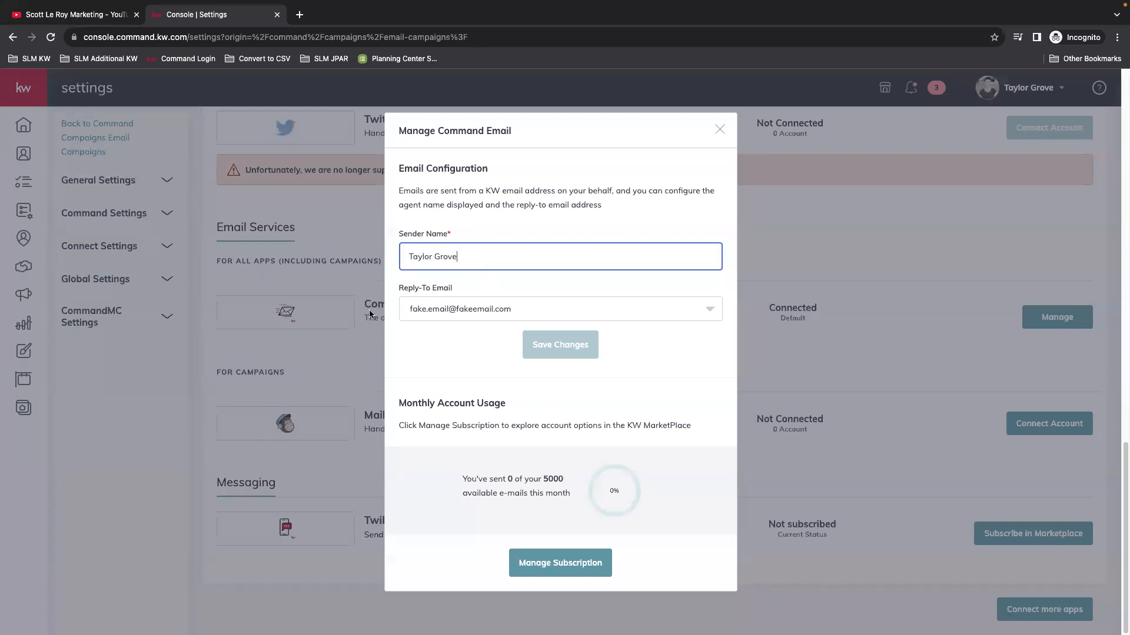
left_click(711, 311)
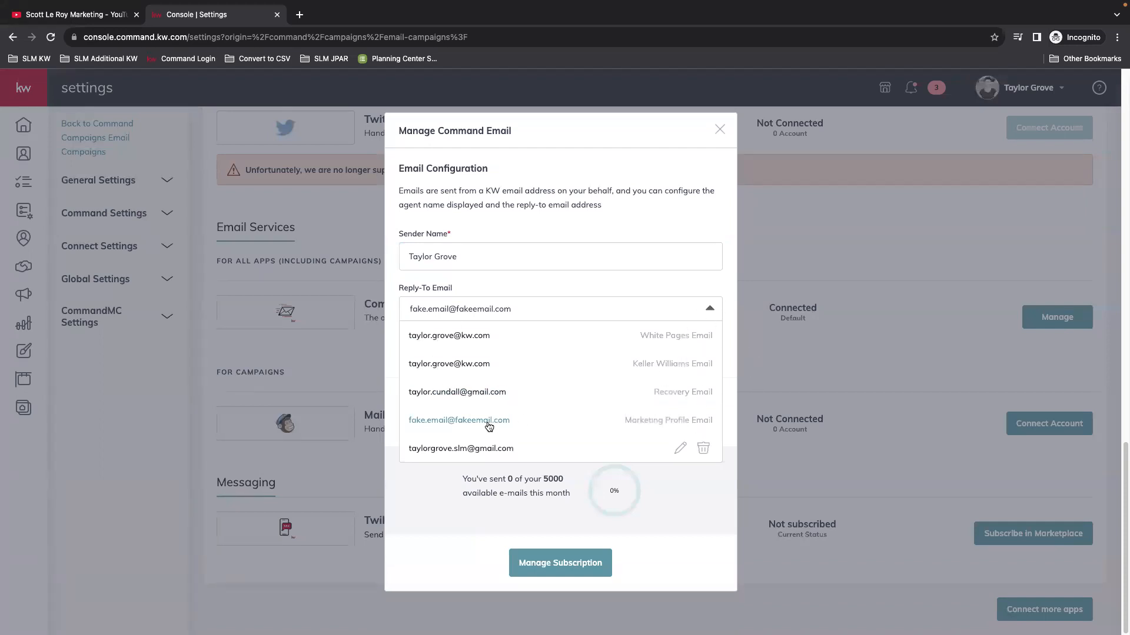
left_click(672, 422)
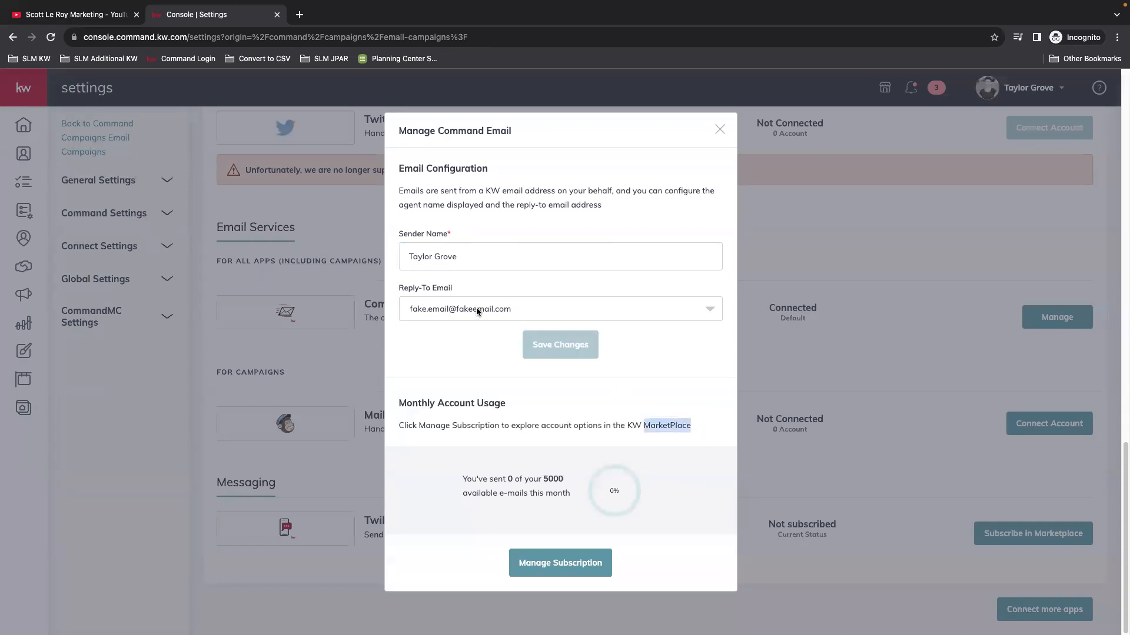
left_click(454, 307)
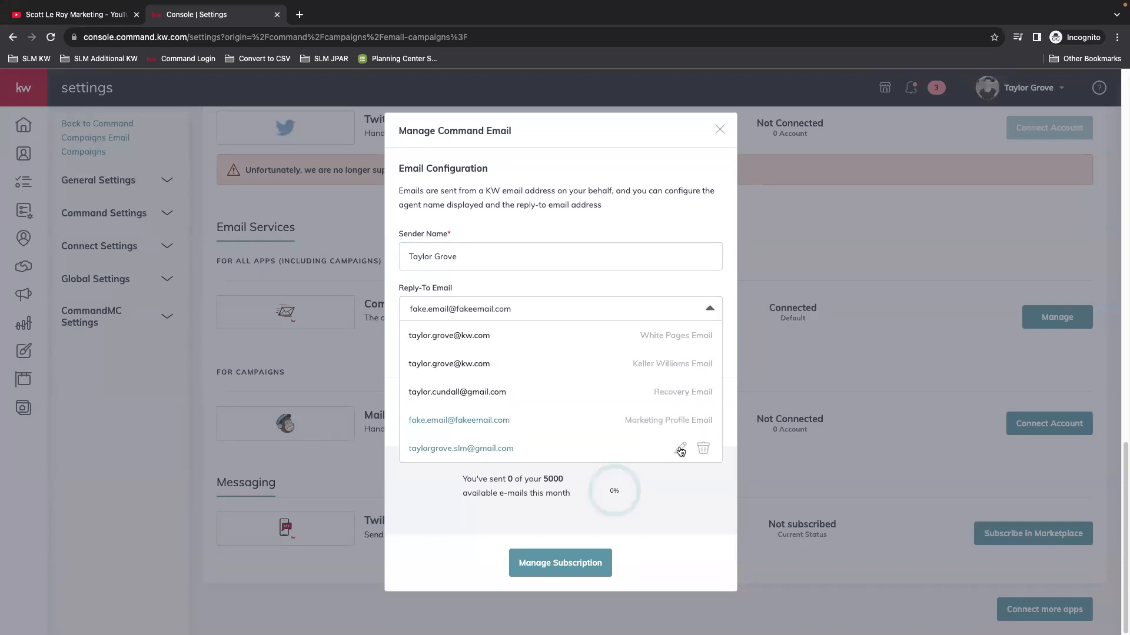
left_click(707, 309)
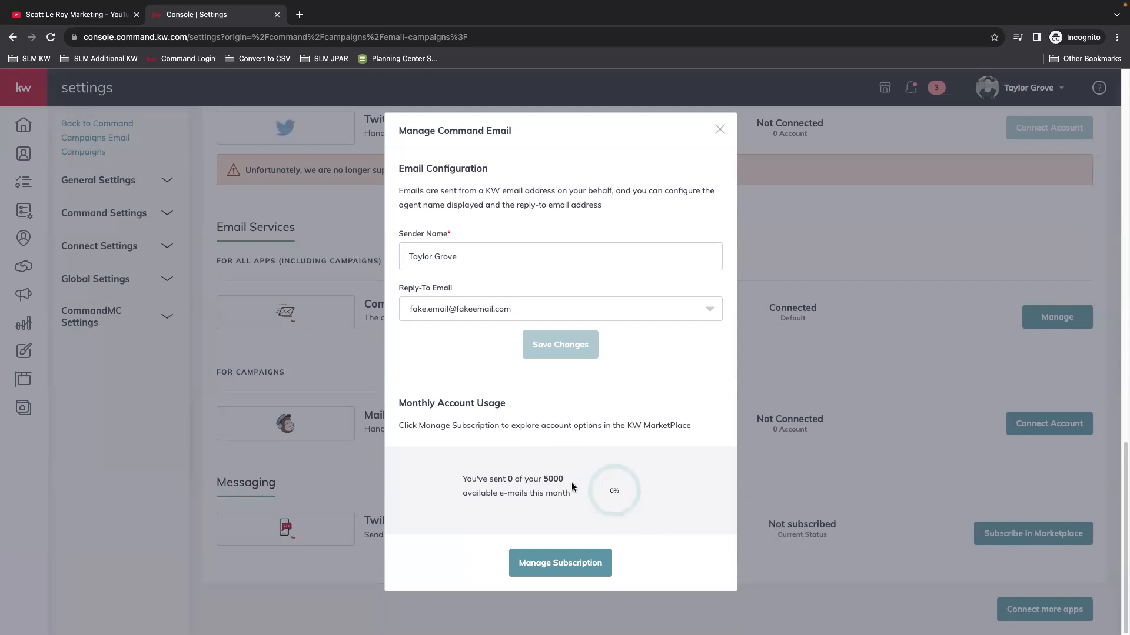
Step: Check the 0 of 5000 monthly sends used and open Manage Subscription in the marketplace
left_click_drag(571, 483, 507, 480)
left_click(528, 493)
double_click(552, 479)
left_click(636, 483)
left_click(553, 564)
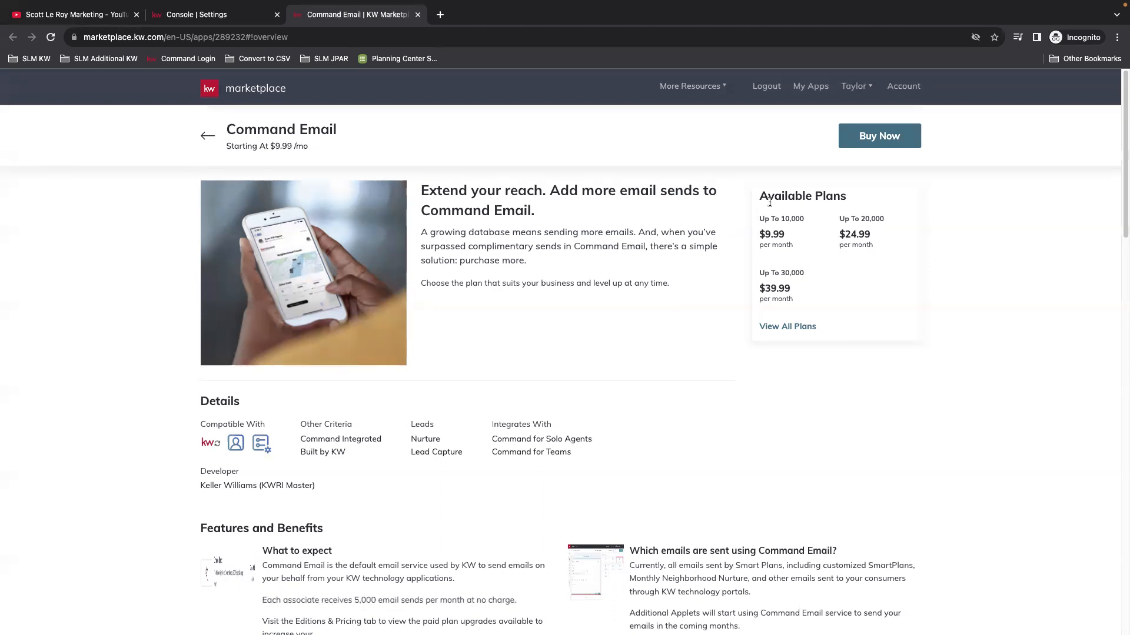
Step: Note the up to 10,000 sends per month plan on the Command Email listing
left_click_drag(784, 219, 804, 219)
left_click(876, 219)
Step: Close the marketplace tab and Command Email dialog, then go back to Email Campaigns
left_click(417, 14)
left_click(719, 127)
scroll(587, 394, "up", 15)
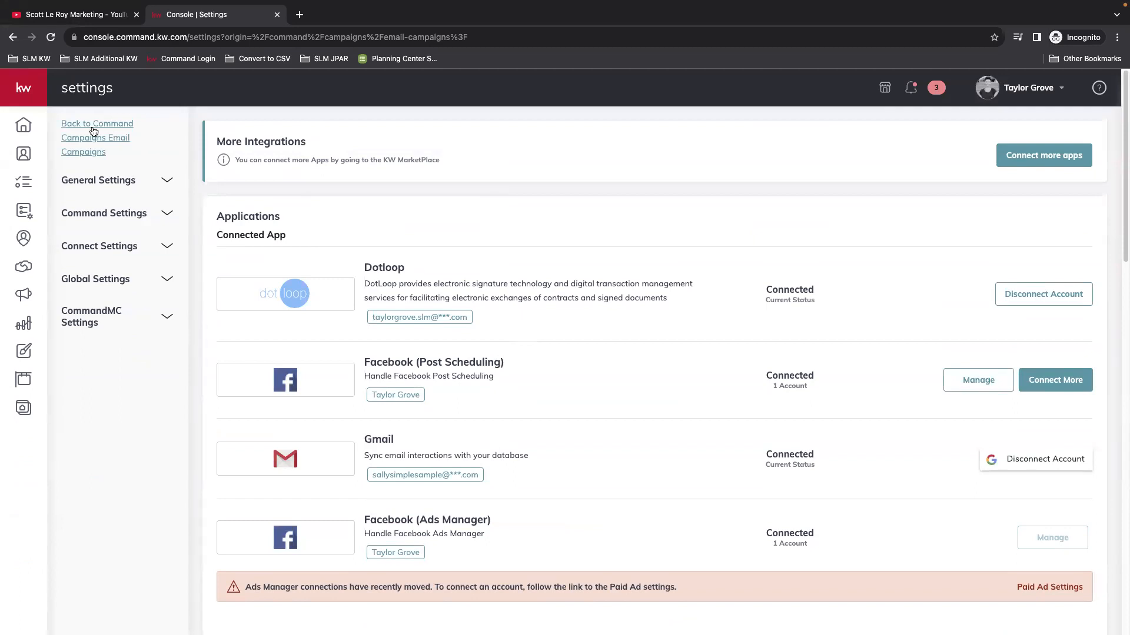
left_click(86, 146)
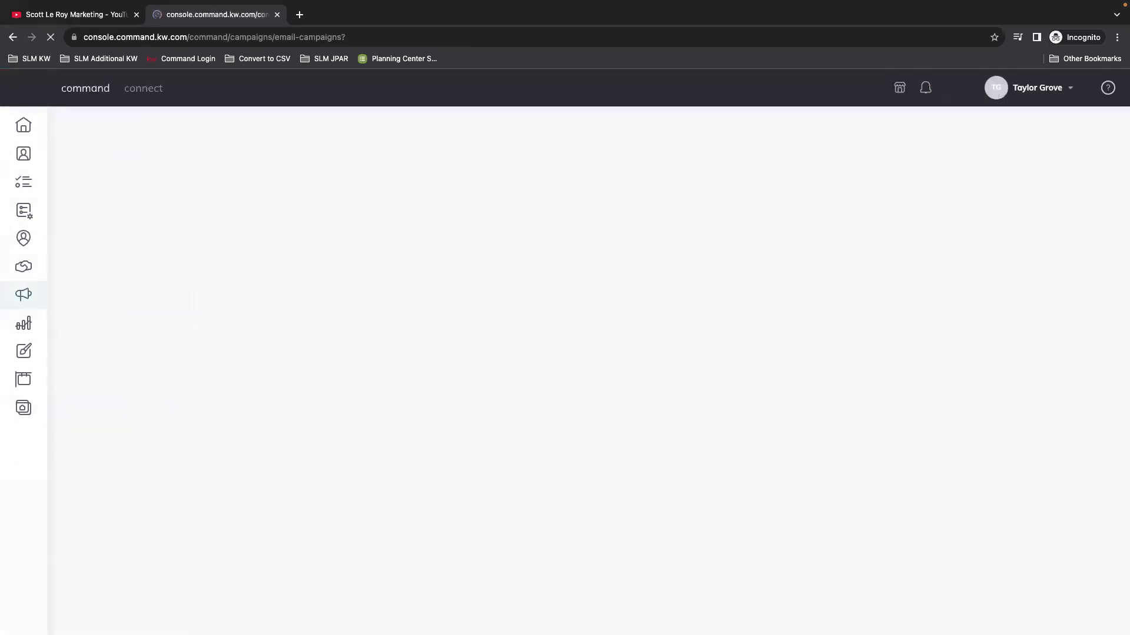